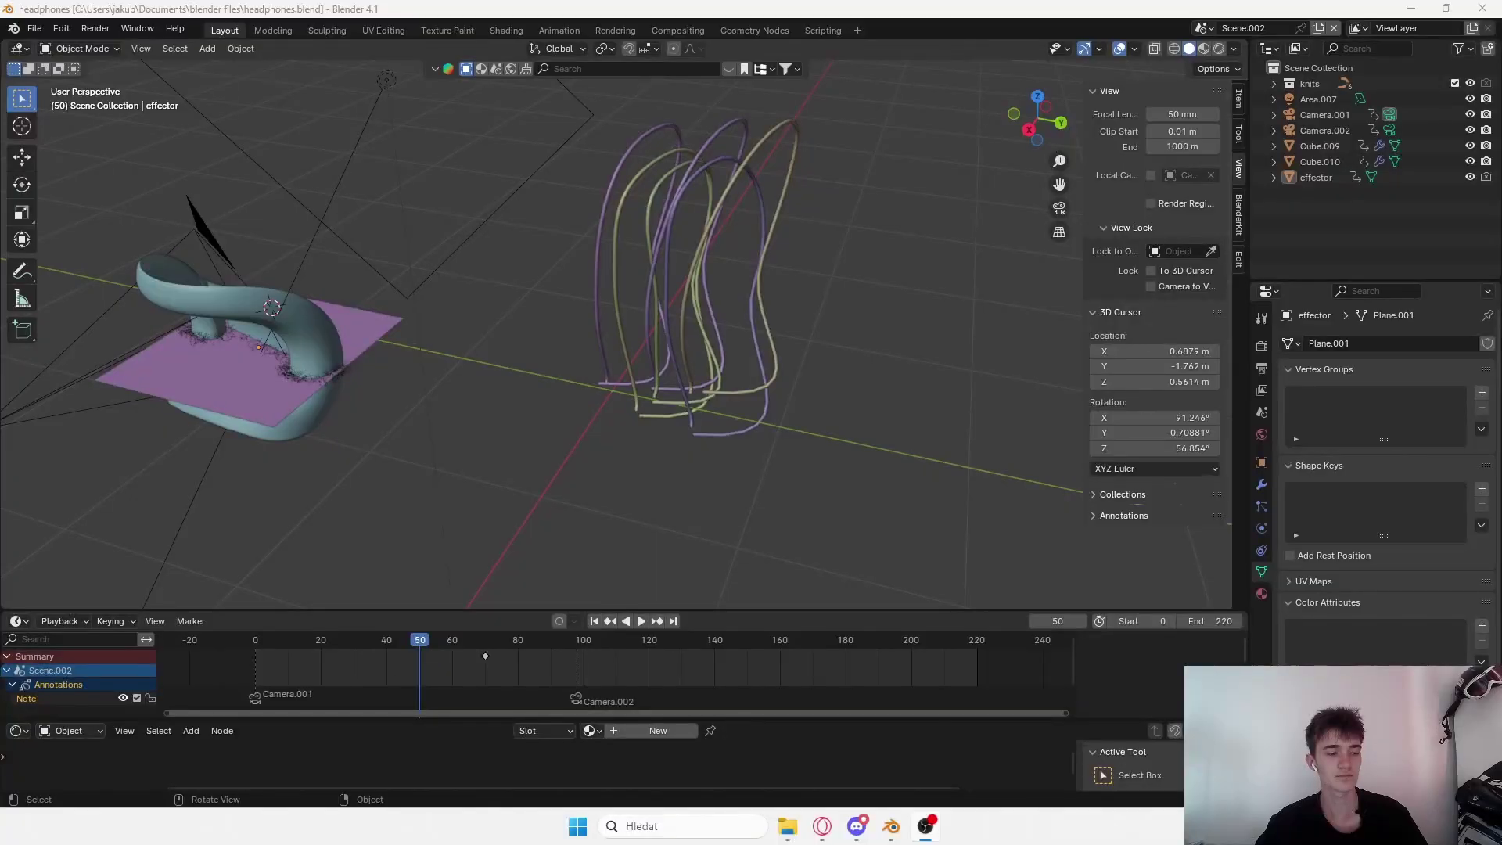
# Play the animation and examine the bent mesh, the intersecting effector plane and the group of knit curves.
pyautogui.scroll(-5, 764, 335)
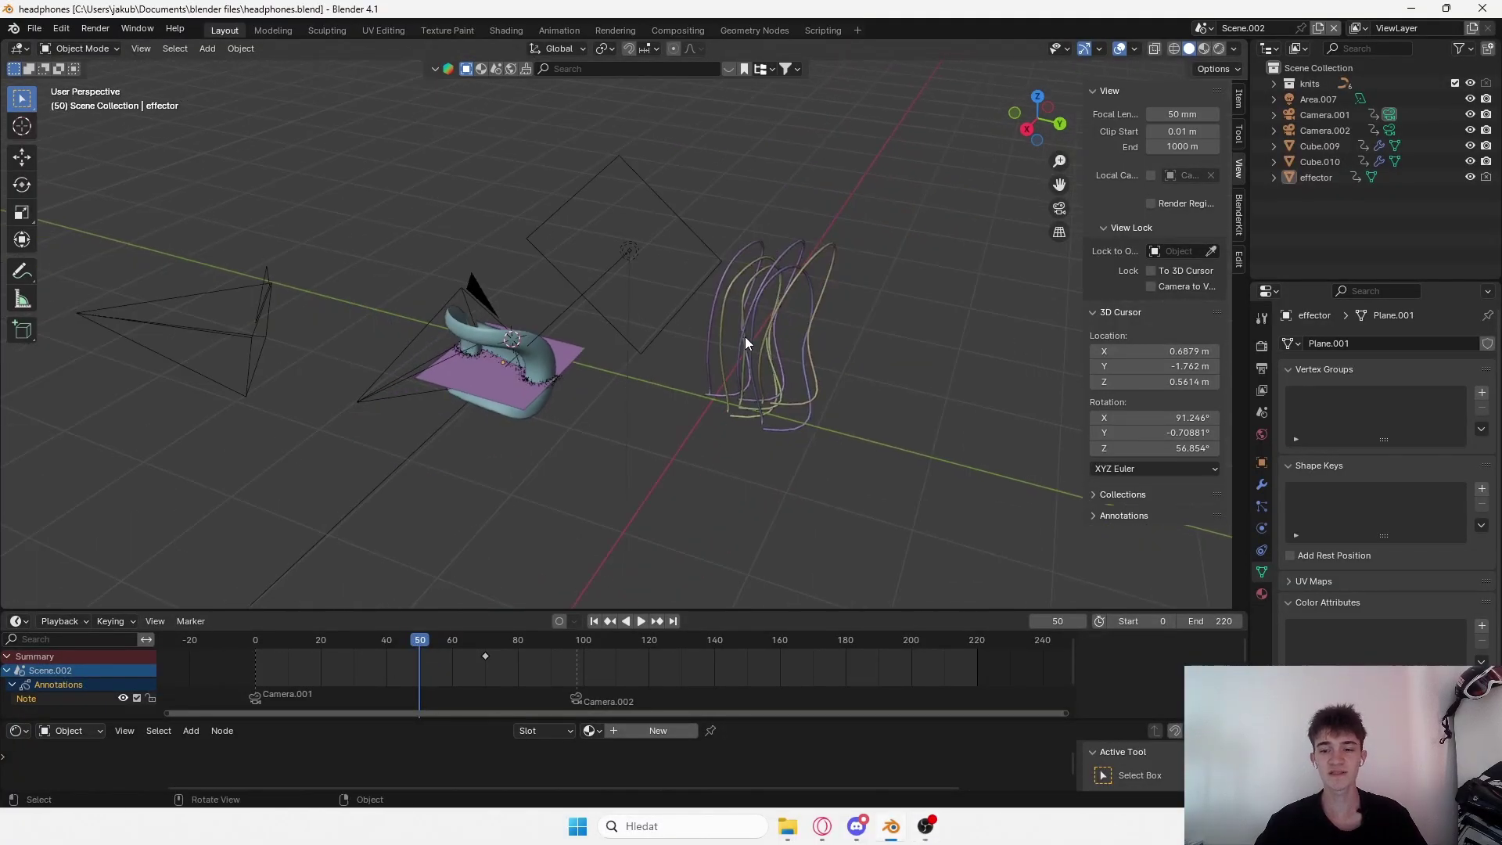
pyautogui.moveTo(780, 359); pyautogui.dragTo(773, 345, button='middle')
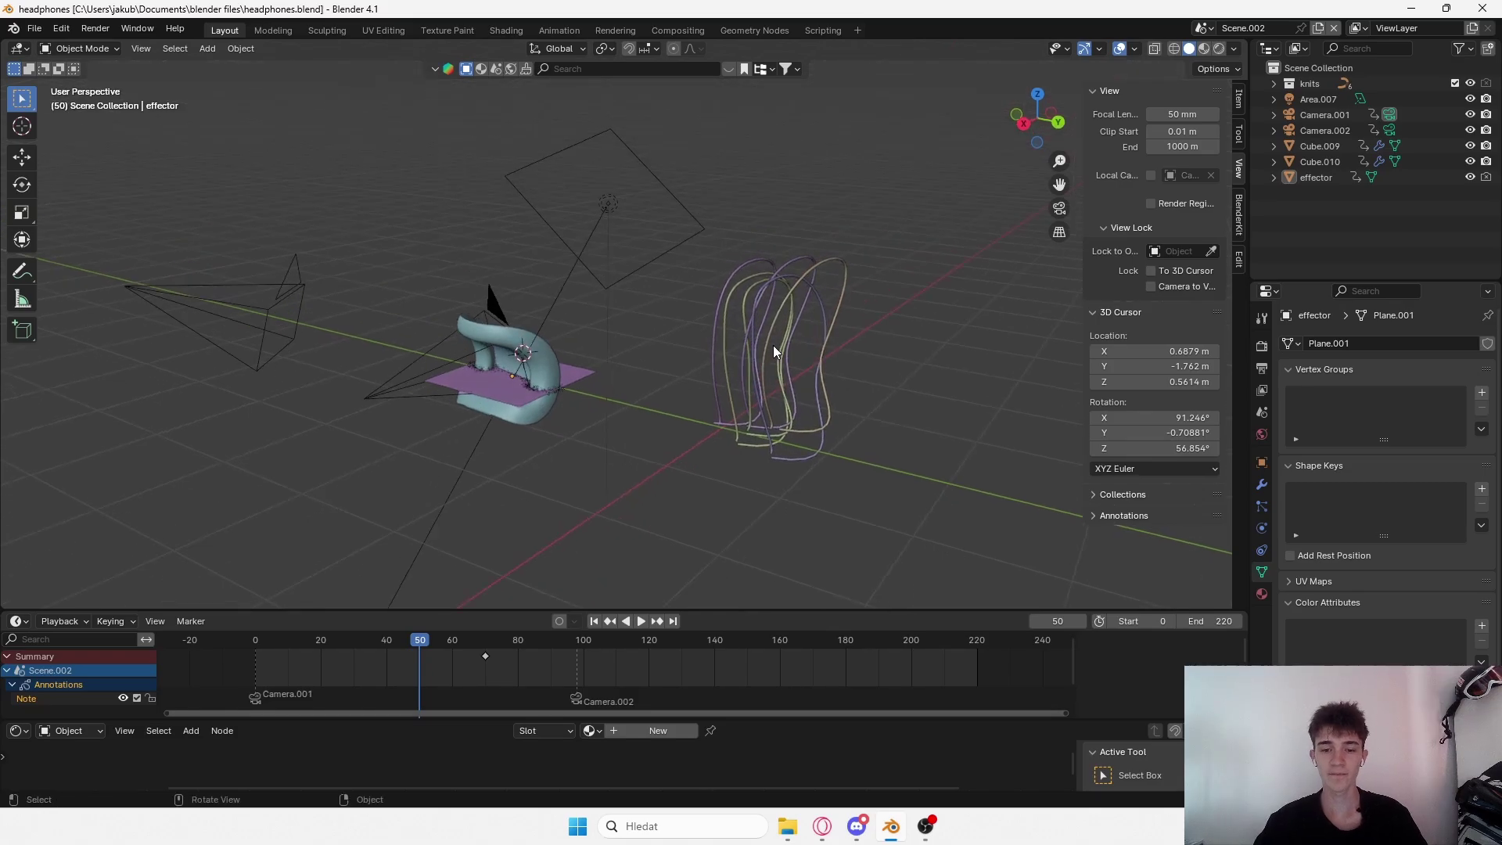
pyautogui.moveTo(621, 354)
pyautogui.mouseDown(button='middle')
pyautogui.moveTo(682, 342)
pyautogui.moveTo(637, 363)
pyautogui.mouseUp(button='middle')
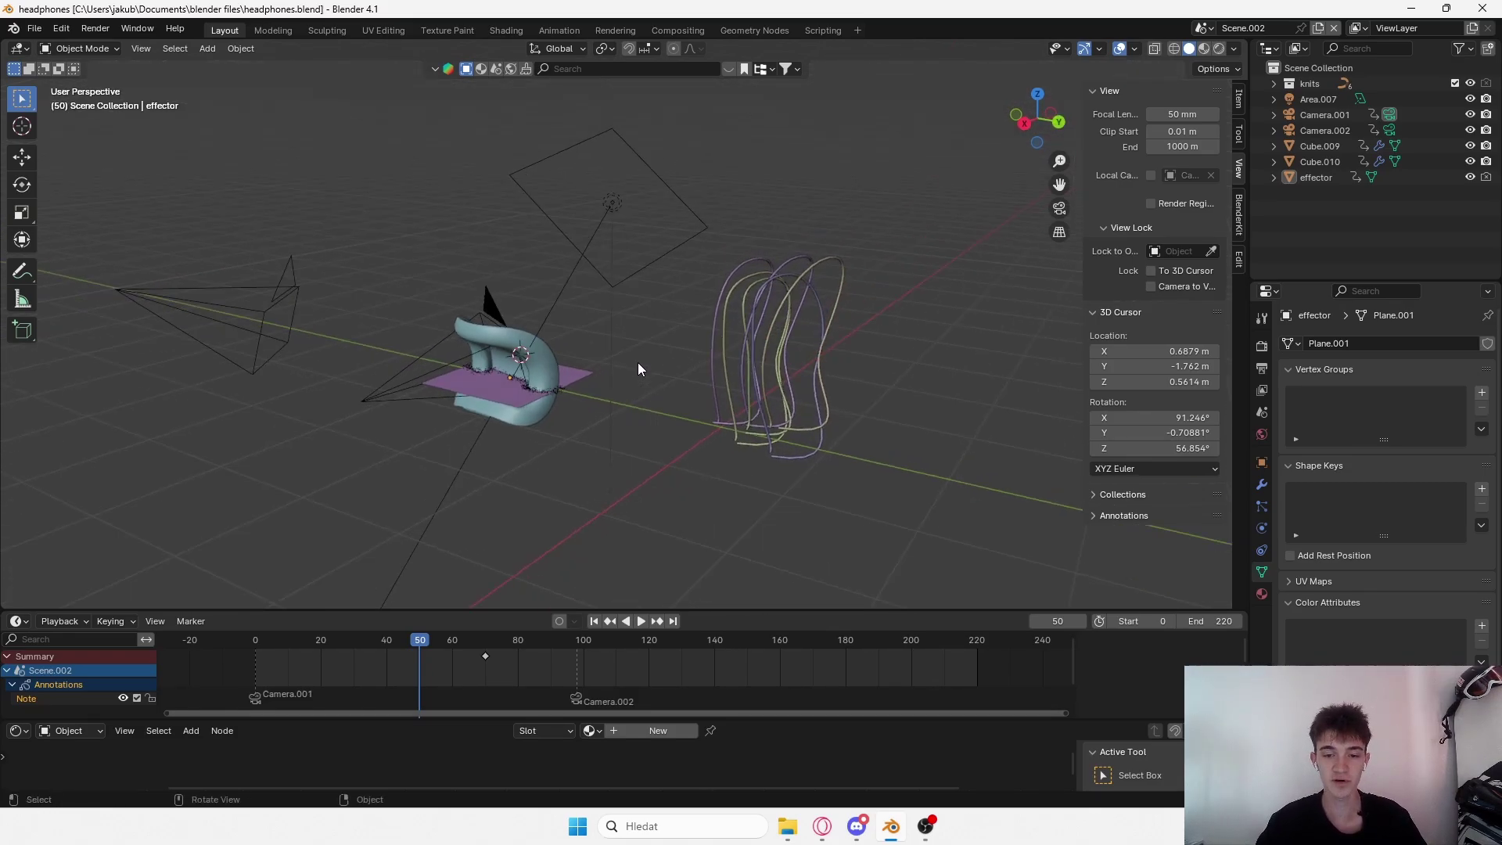
pyautogui.scroll(3, 753, 377)
pyautogui.press('space')
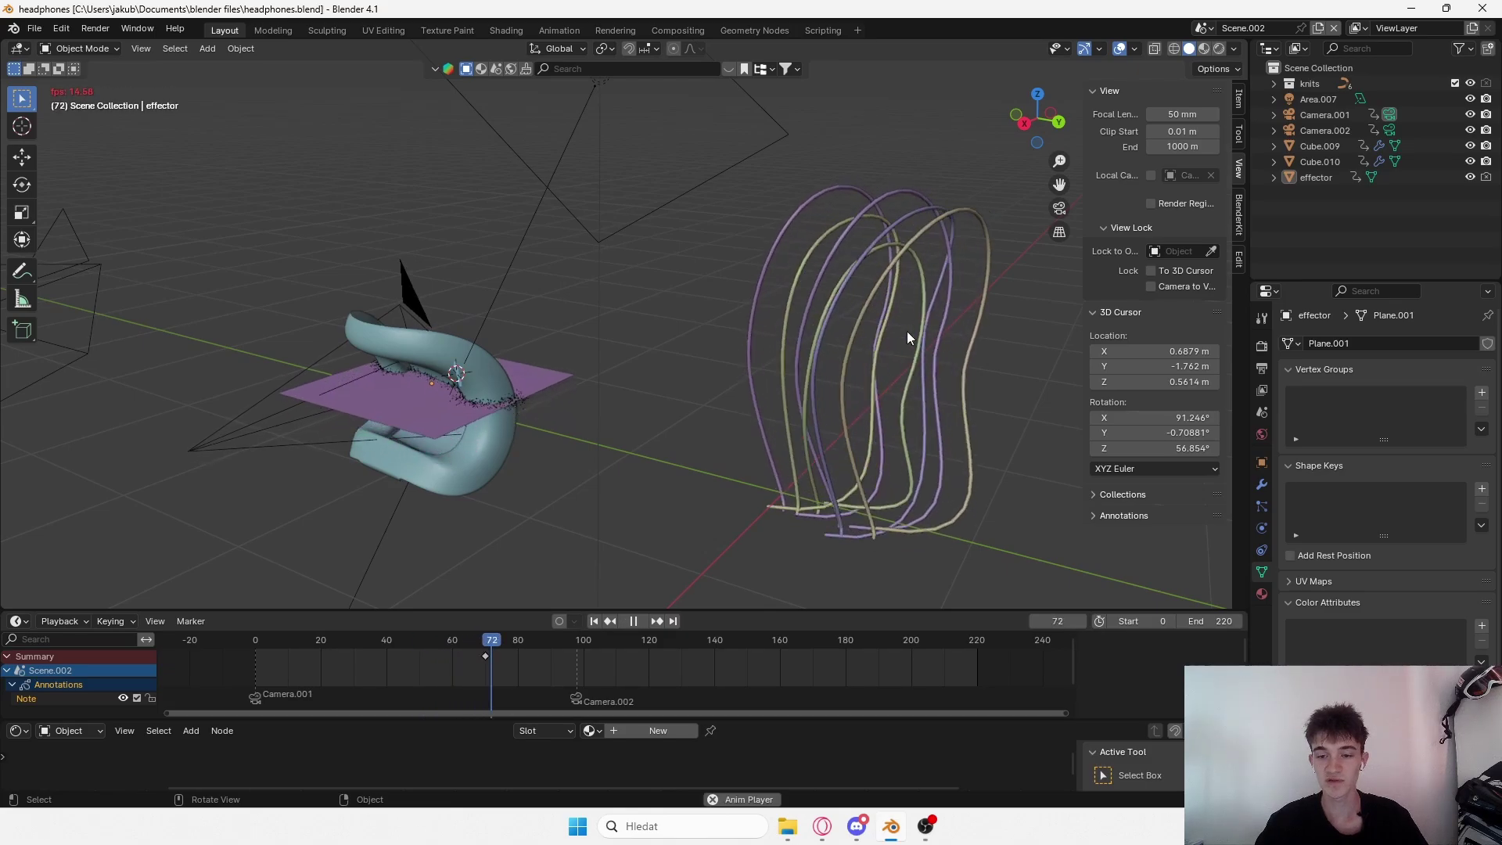
pyautogui.press('space')
pyautogui.keyDown('shift'); pyautogui.moveTo(941, 363); pyautogui.dragTo(875, 363, button='middle'); pyautogui.keyUp('shift')
pyautogui.scroll(-2, 823, 359)
pyautogui.scroll(2, 574, 340)
pyautogui.keyDown('shift'); pyautogui.moveTo(504, 340); pyautogui.dragTo(594, 345, button='middle'); pyautogui.keyUp('shift')
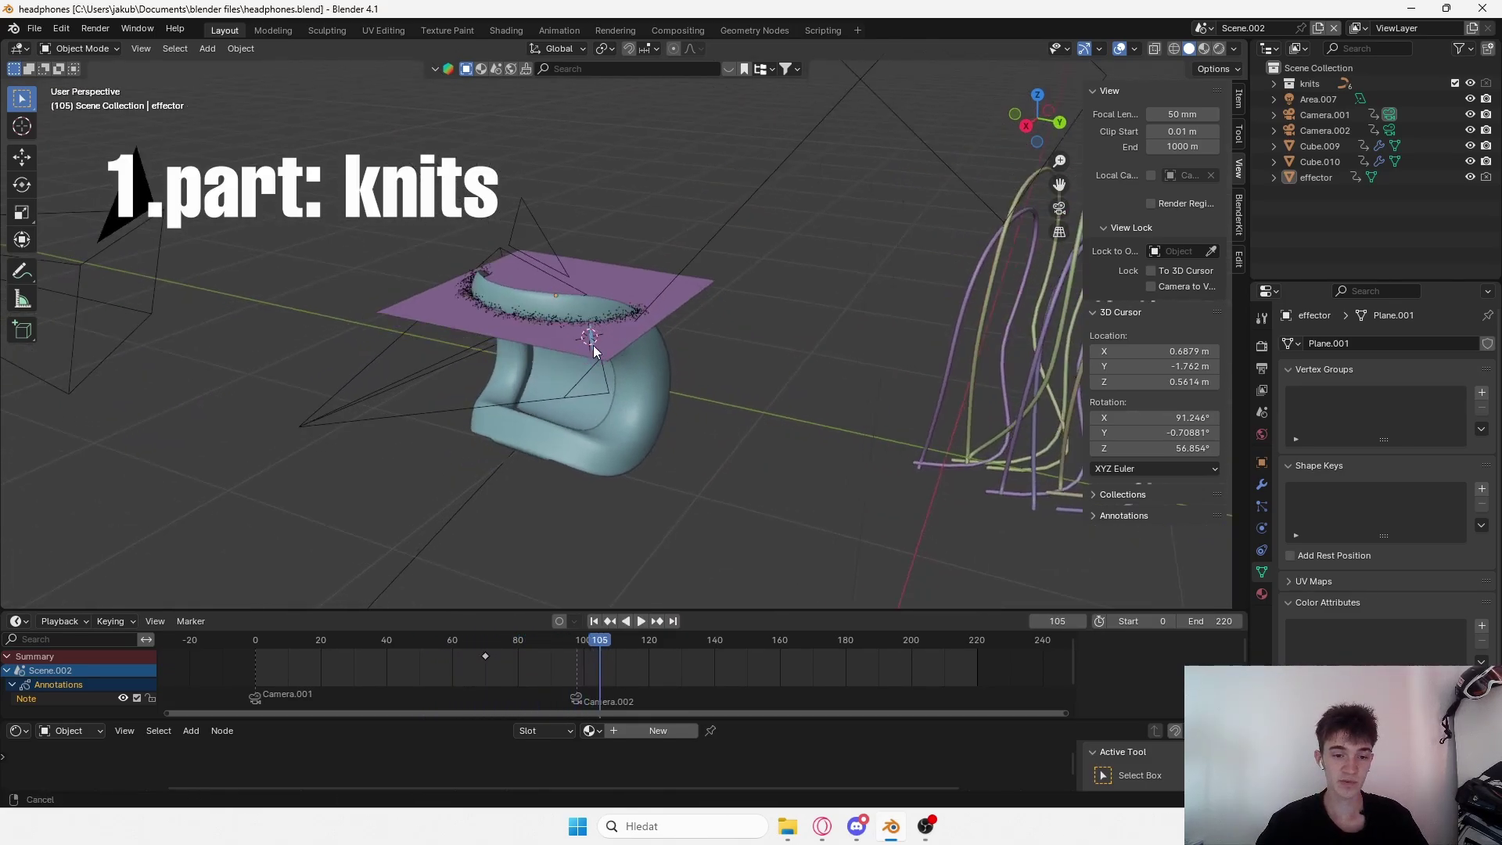
# Try shifting the purple effector plane freehand through the bent mesh to move the band of growth.
pyautogui.scroll(4, 592, 349)
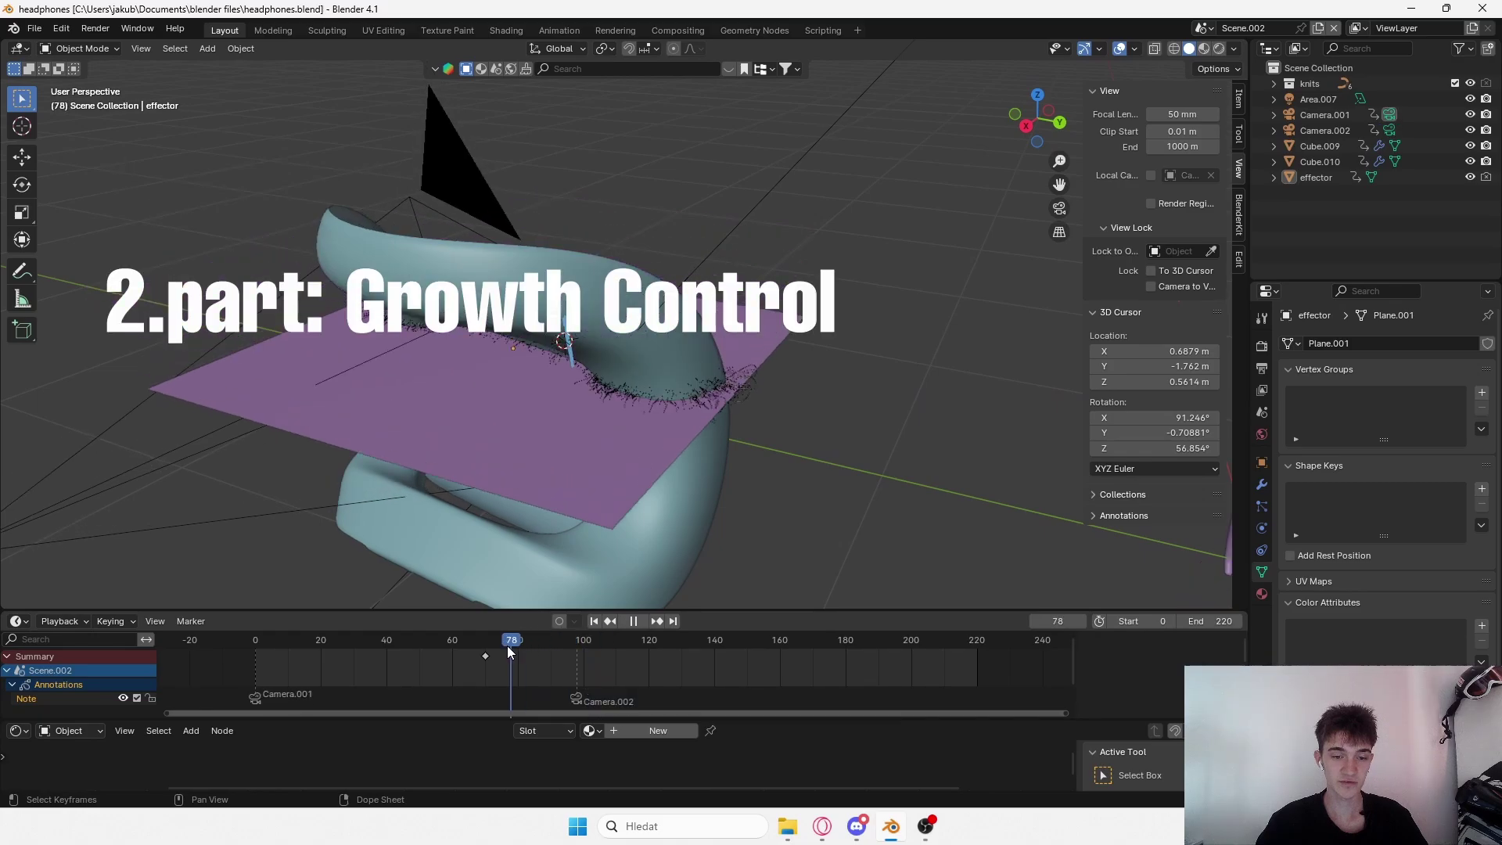
pyautogui.click(577, 410)
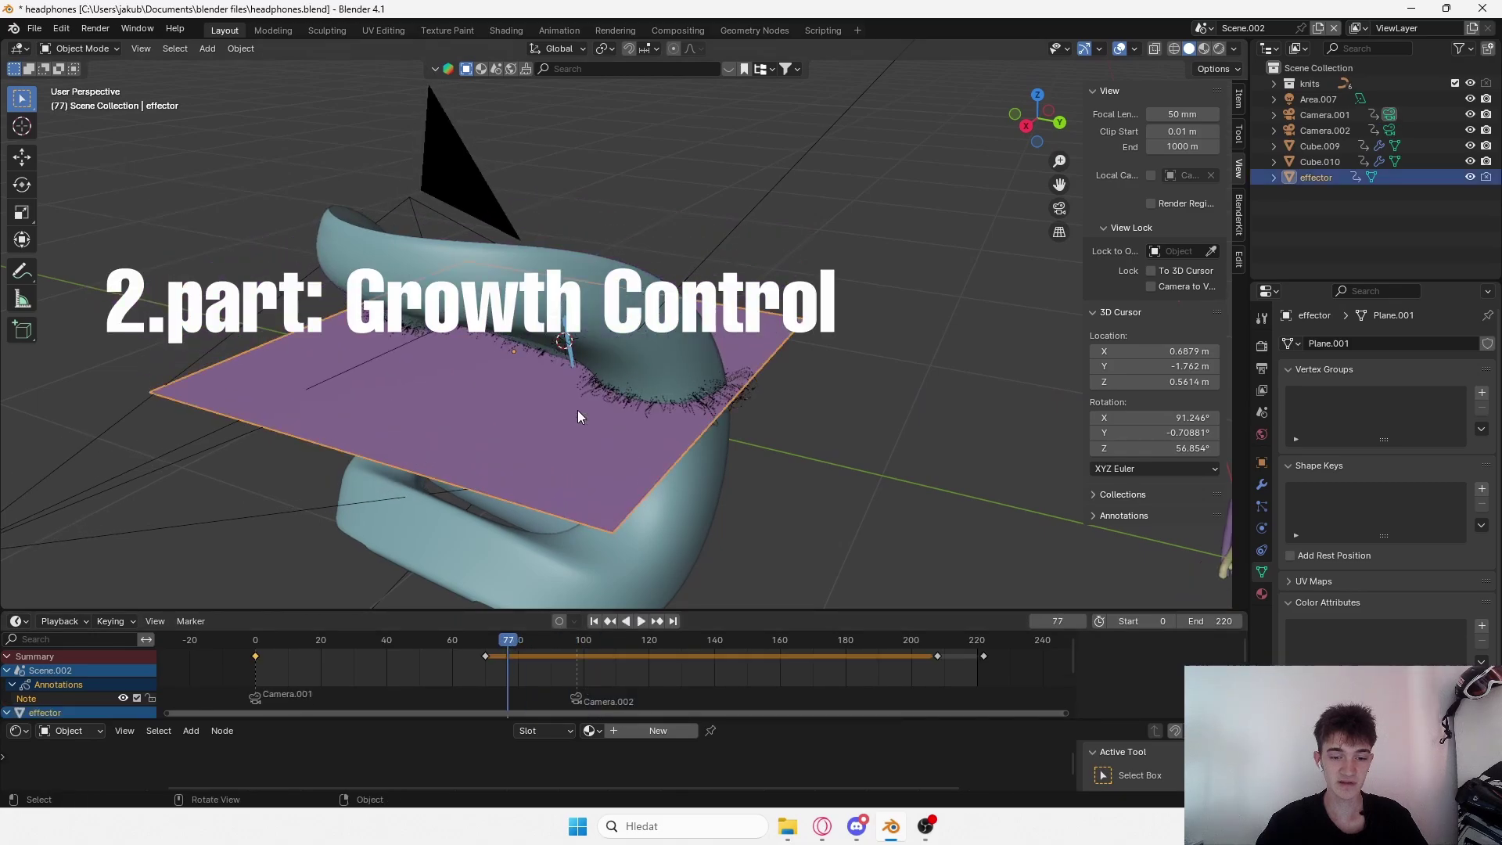
pyautogui.press('g')
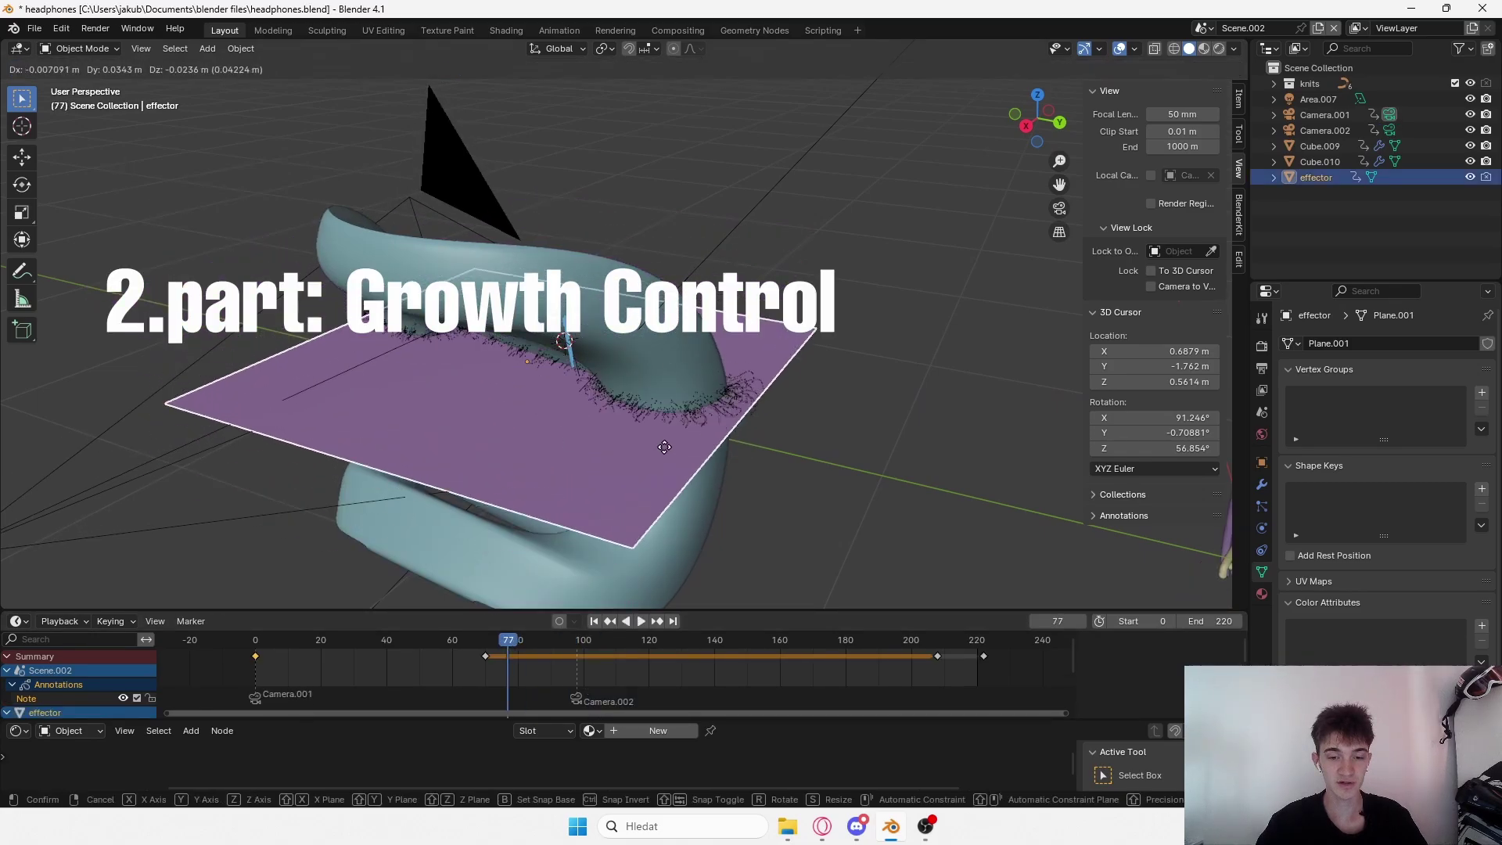
pyautogui.click(607, 377)
pyautogui.moveTo(633, 444); pyautogui.dragTo(709, 388, button='middle')
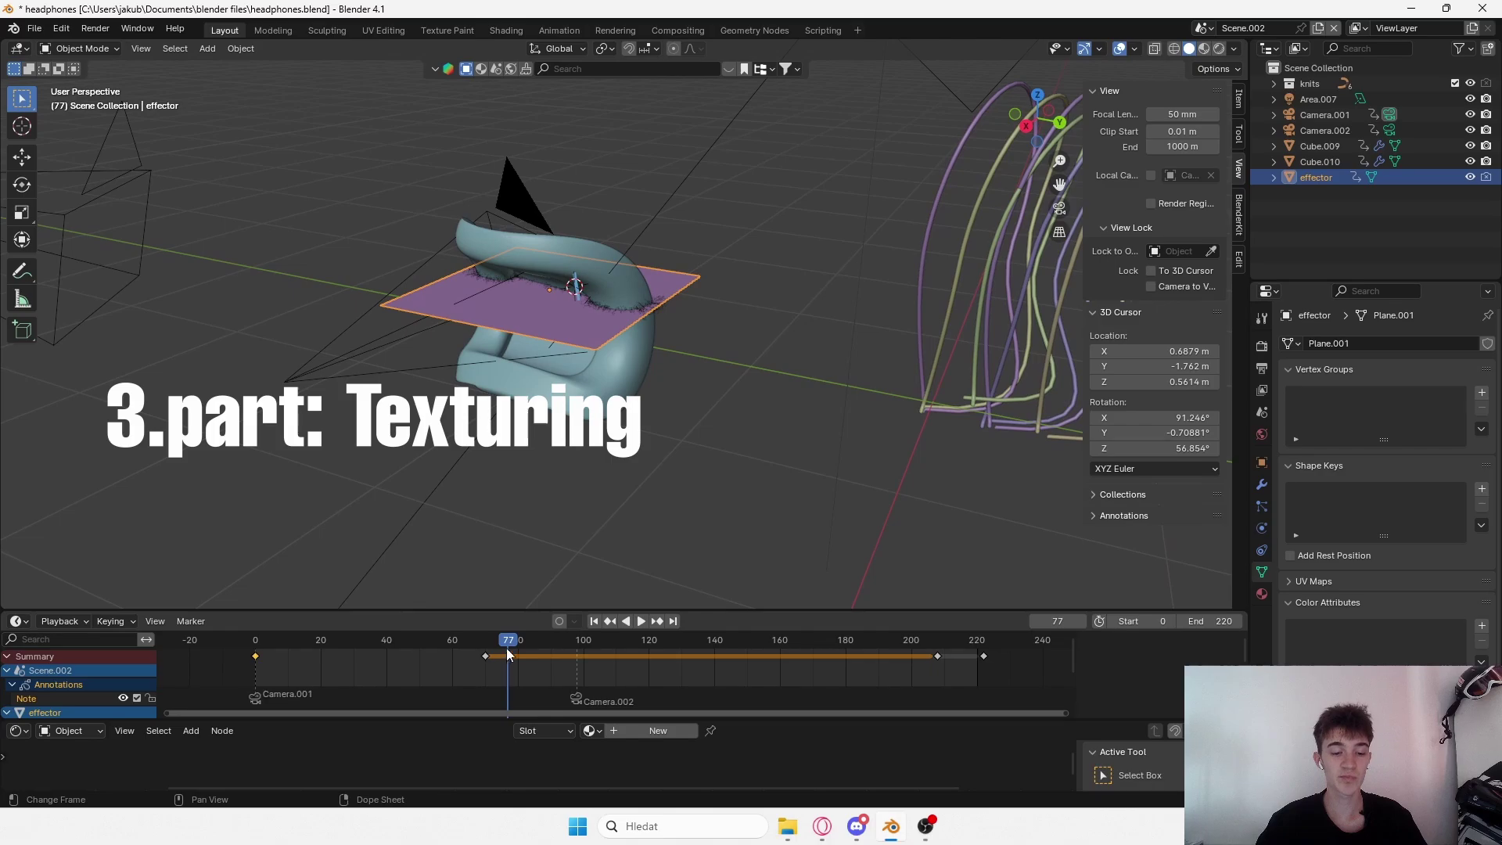
# Scrub the timeline to an earlier frame and check how the growth follows the plane.
pyautogui.moveTo(507, 653); pyautogui.dragTo(344, 647)
pyautogui.click(623, 296)
pyautogui.moveTo(697, 276); pyautogui.dragTo(741, 314, button='middle')
pyautogui.click(733, 321)
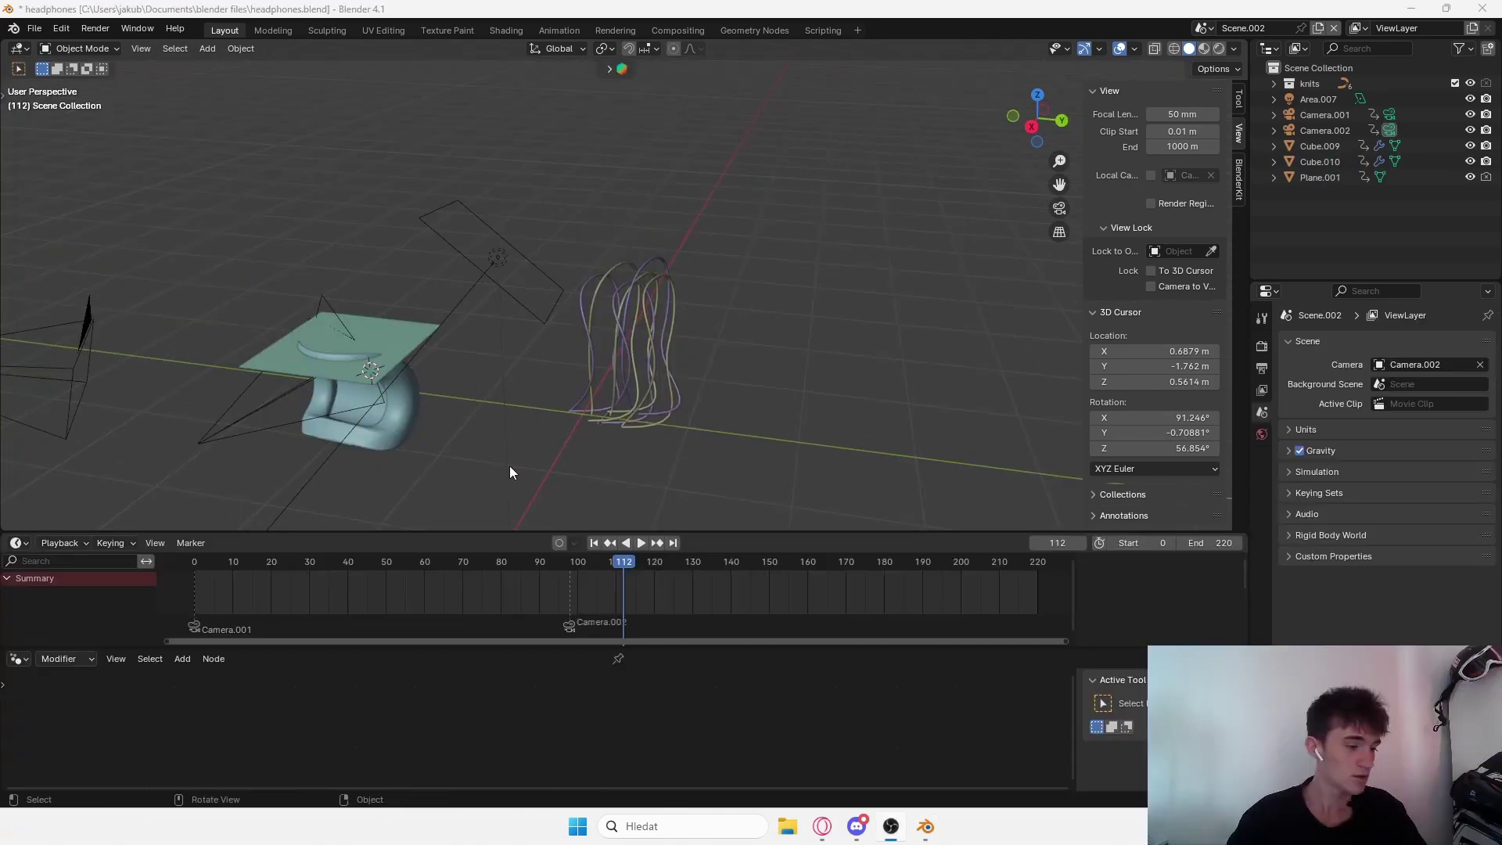
# Select the bent mesh, play the animation from frame 0 and inspect the threads around the plane up close.
pyautogui.keyDown('shift'); pyautogui.moveTo(504, 344); pyautogui.dragTo(654, 229, button='middle'); pyautogui.keyUp('shift')
pyautogui.scroll(3, 644, 388)
pyautogui.click(581, 341)
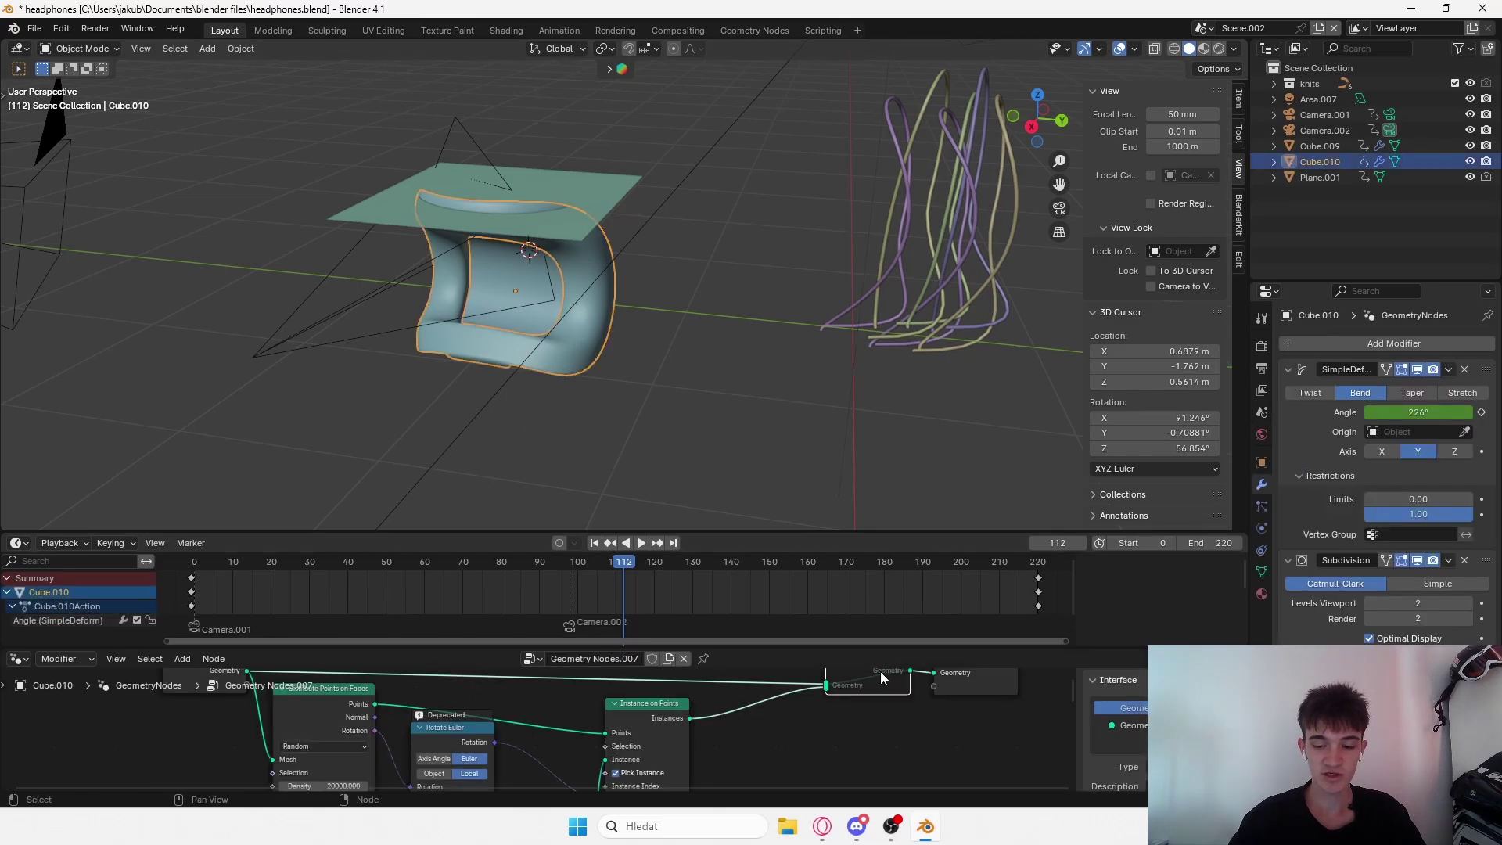
pyautogui.scroll(3, 644, 359)
pyautogui.moveTo(344, 563); pyautogui.dragTo(168, 562)
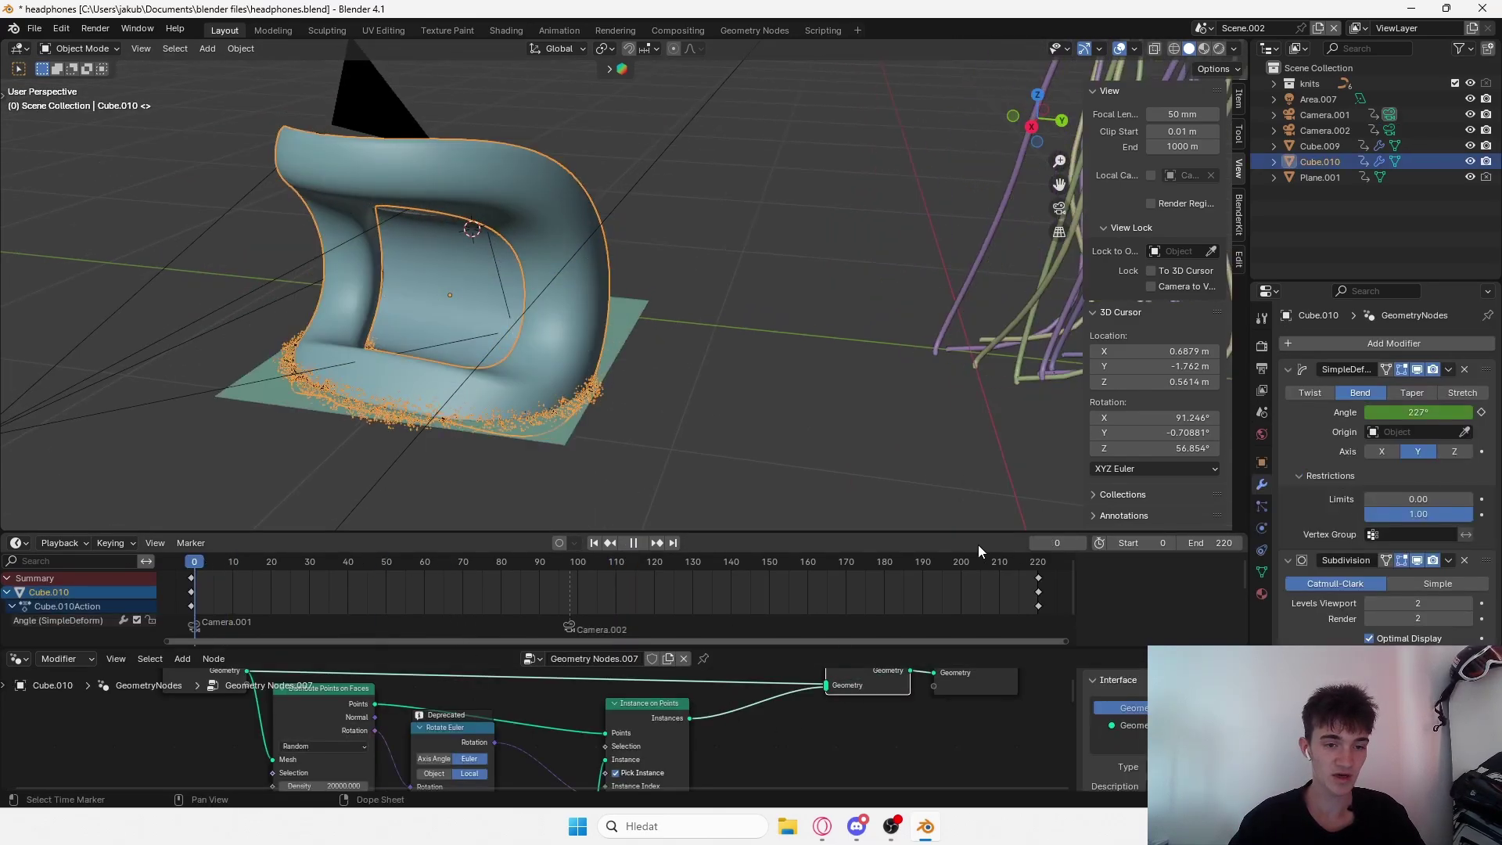
pyautogui.press('space')
pyautogui.scroll(2, 641, 393)
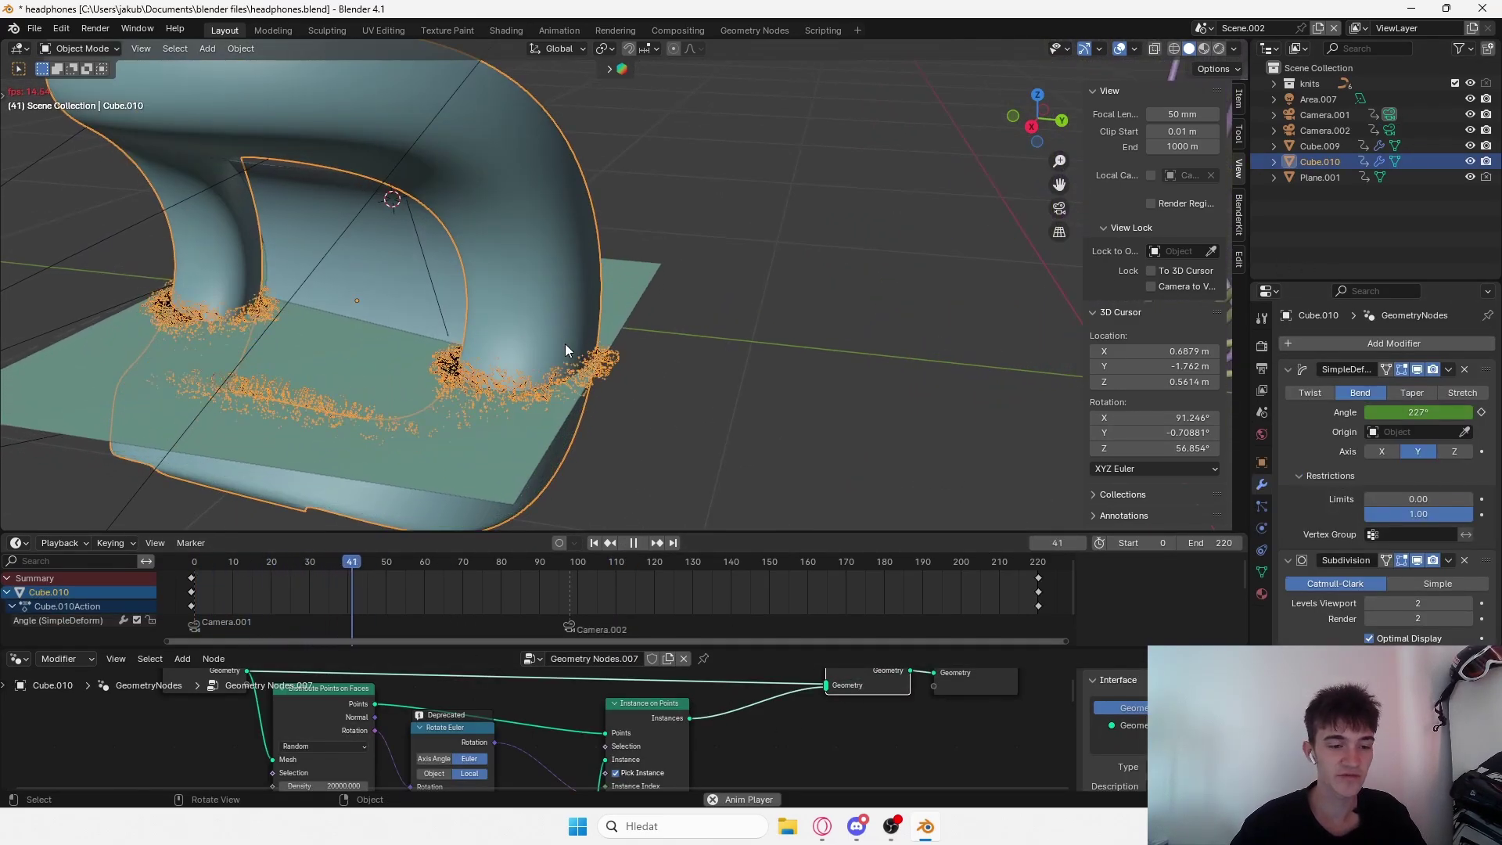
pyautogui.press('space')
pyautogui.click(636, 283)
pyautogui.scroll(6, 574, 316)
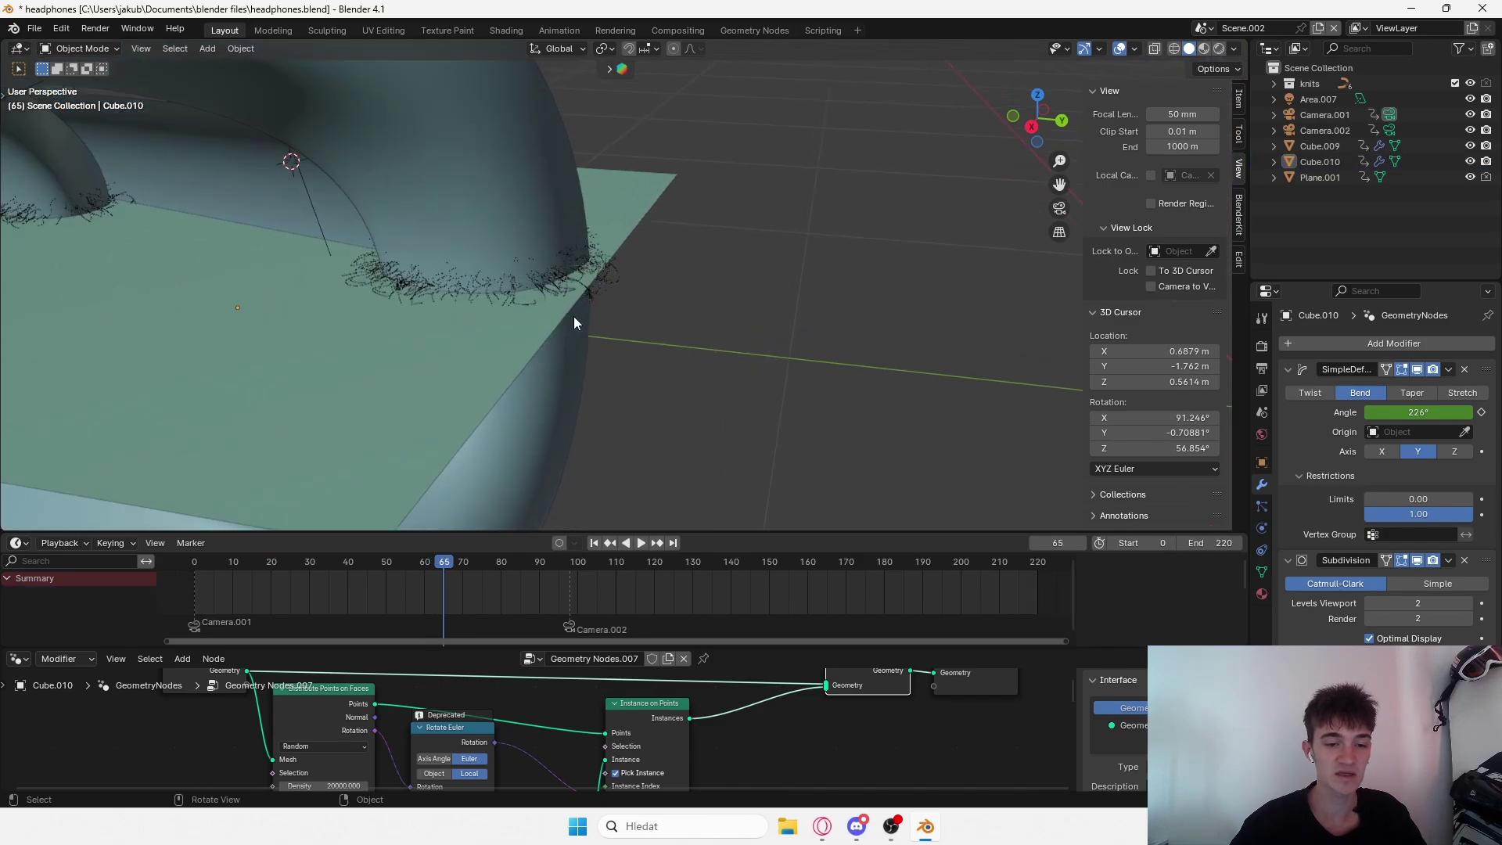
pyautogui.scroll(-6, 553, 304)
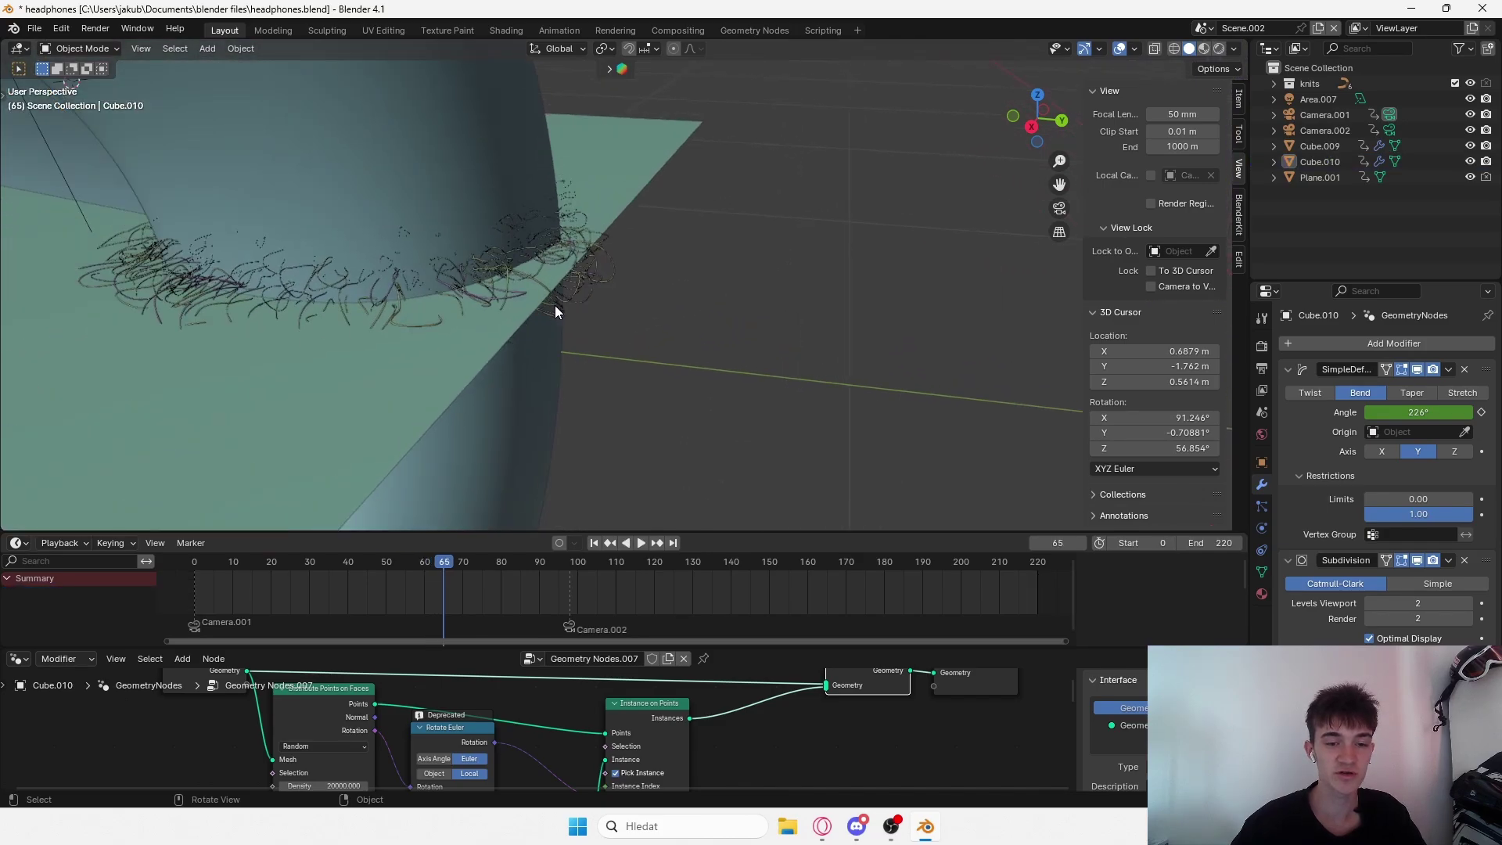
# Enlarge the geometry node editor area and shrink the timeline to a thin strip beneath the 3D view.
pyautogui.keyDown('shift'); pyautogui.moveTo(843, 291); pyautogui.dragTo(650, 343, button='middle'); pyautogui.keyUp('shift')
pyautogui.scroll(-9, 650, 343)
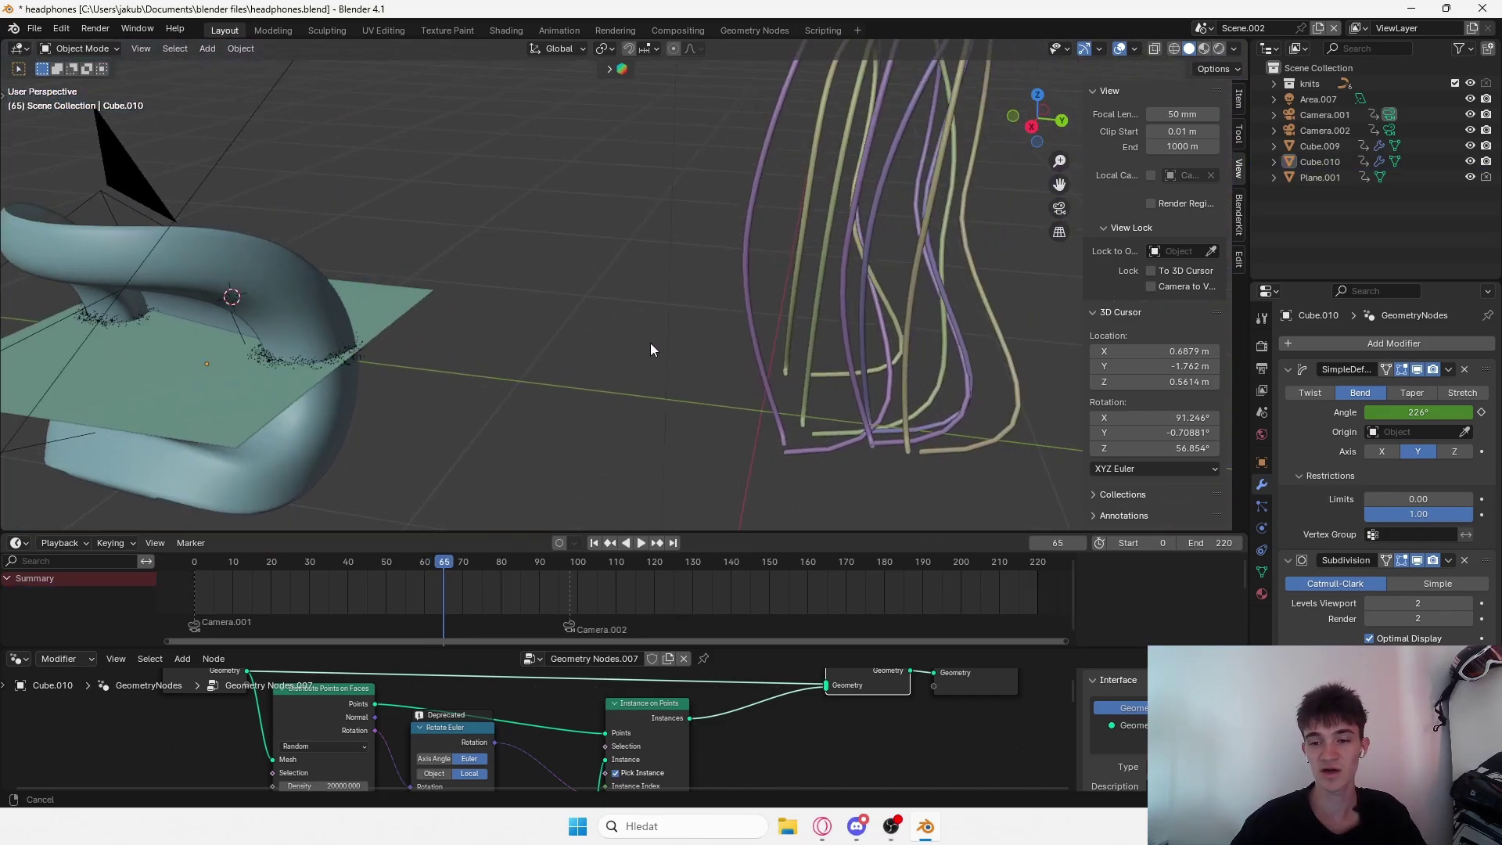
pyautogui.moveTo(794, 247)
pyautogui.mouseDown(button='middle')
pyautogui.moveTo(735, 269)
pyautogui.moveTo(810, 270)
pyautogui.mouseUp(button='middle')
pyautogui.scroll(4, 475, 321)
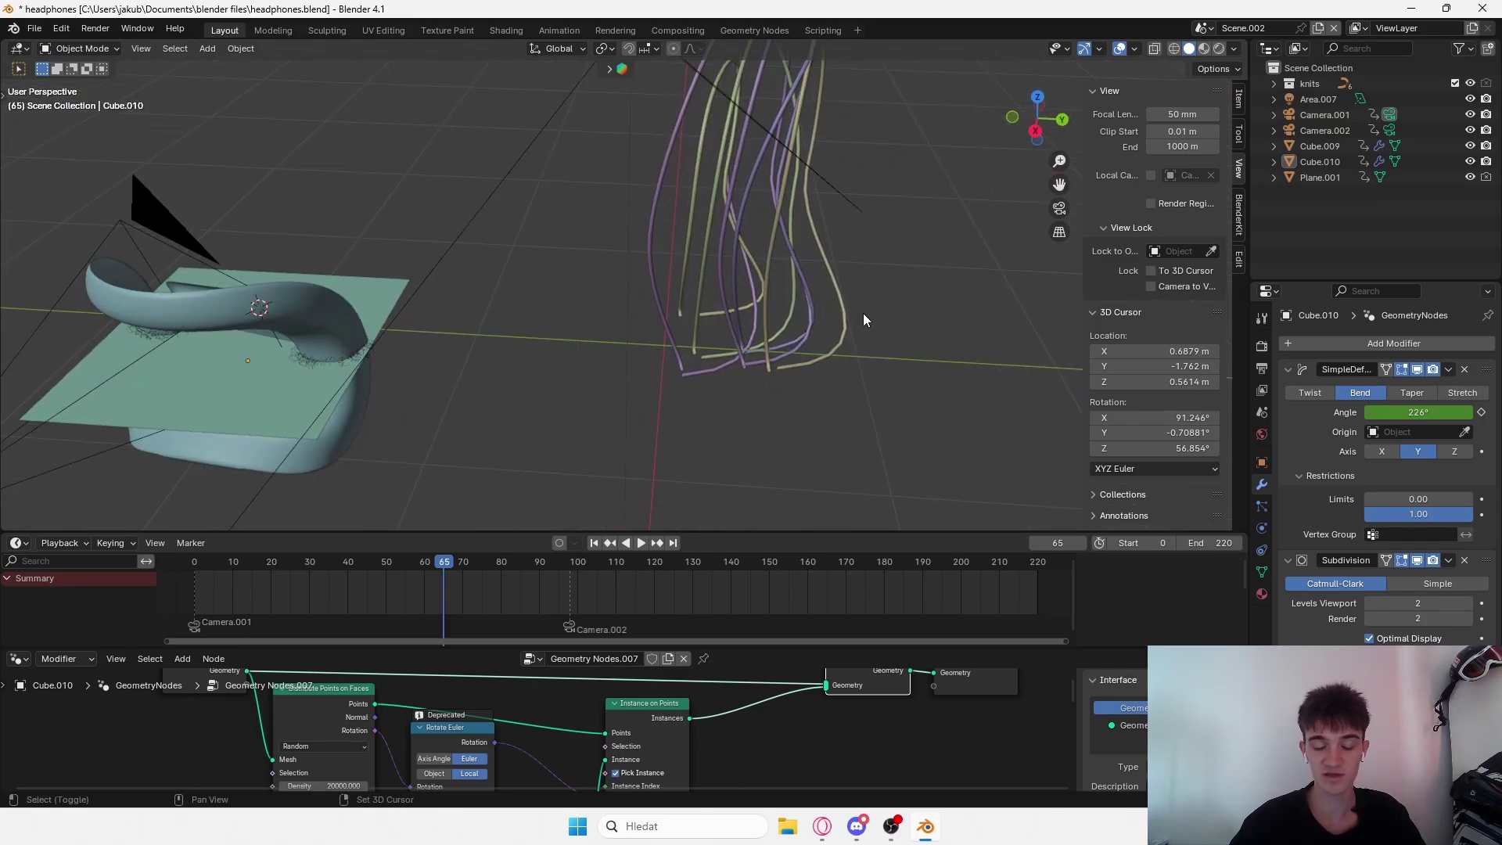
pyautogui.moveTo(862, 313); pyautogui.dragTo(828, 593, button='middle')
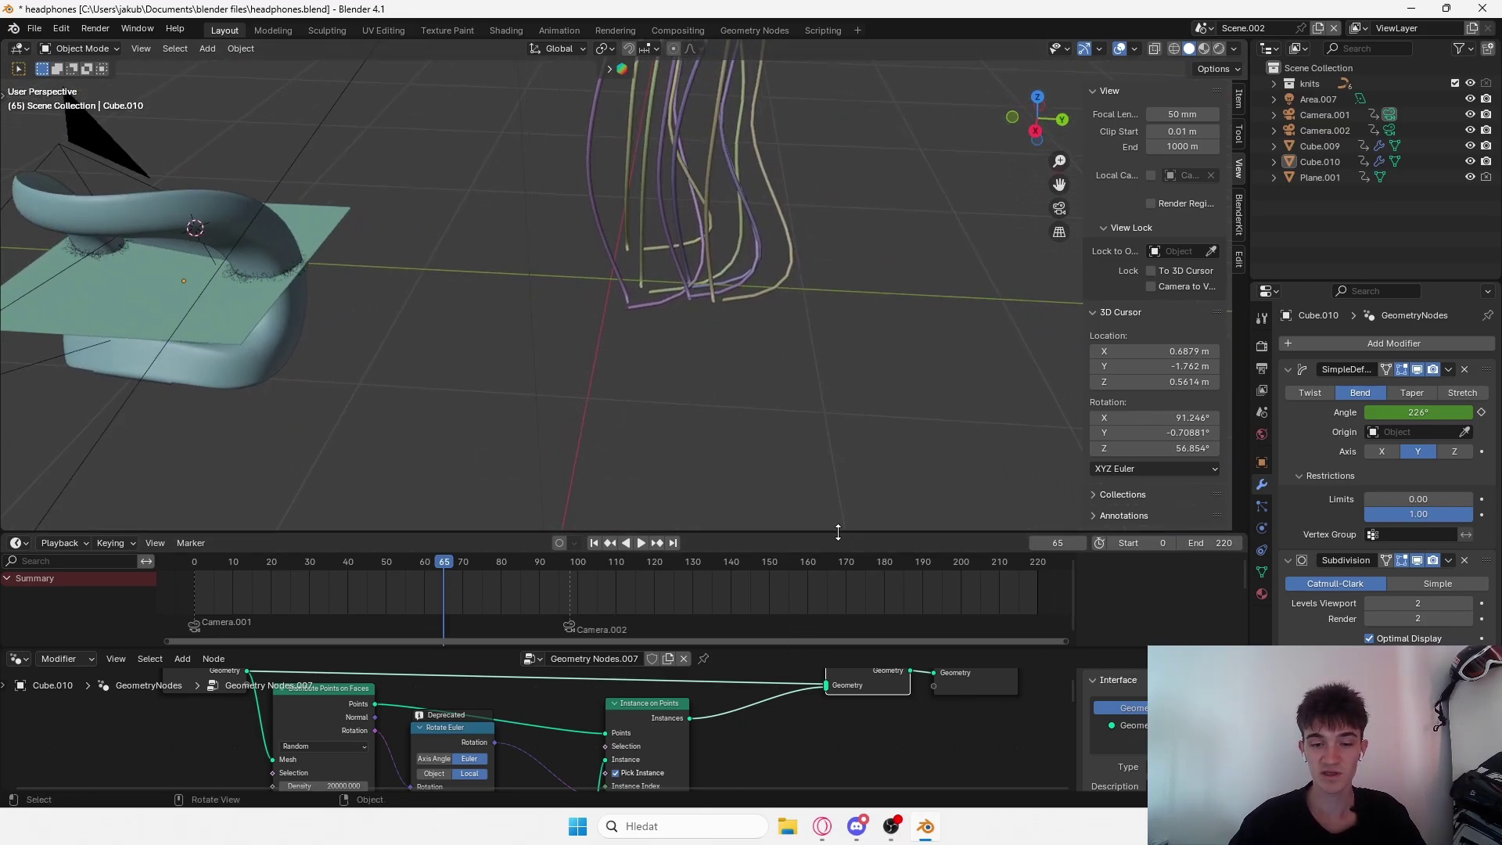
pyautogui.moveTo(822, 534); pyautogui.dragTo(841, 336)
pyautogui.moveTo(756, 649); pyautogui.dragTo(773, 508)
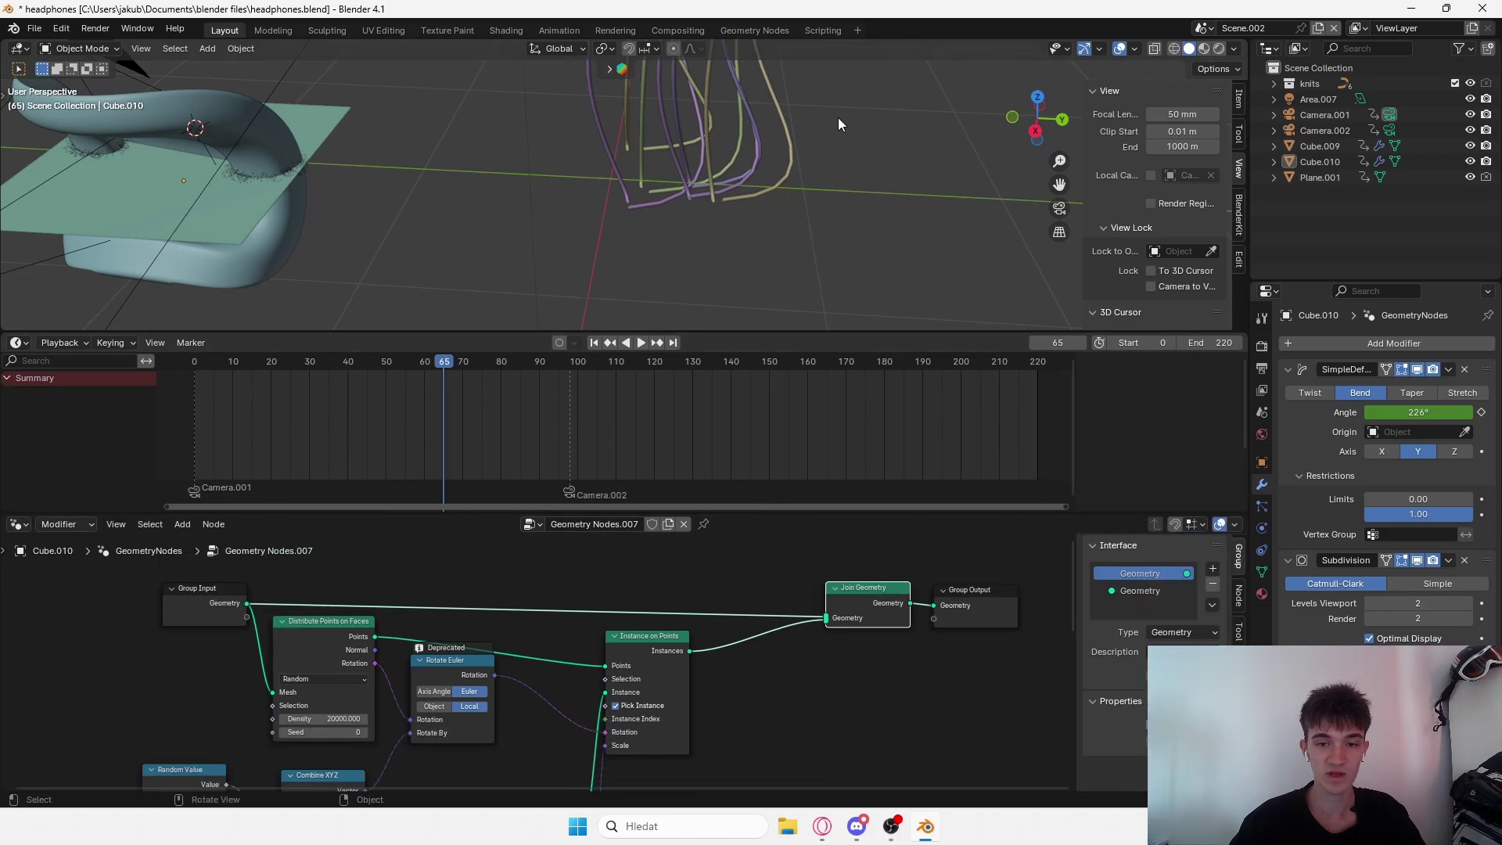
pyautogui.keyDown('shift'); pyautogui.moveTo(798, 289); pyautogui.dragTo(756, 122, button='middle'); pyautogui.keyUp('shift')
pyautogui.moveTo(785, 331); pyautogui.dragTo(786, 443)
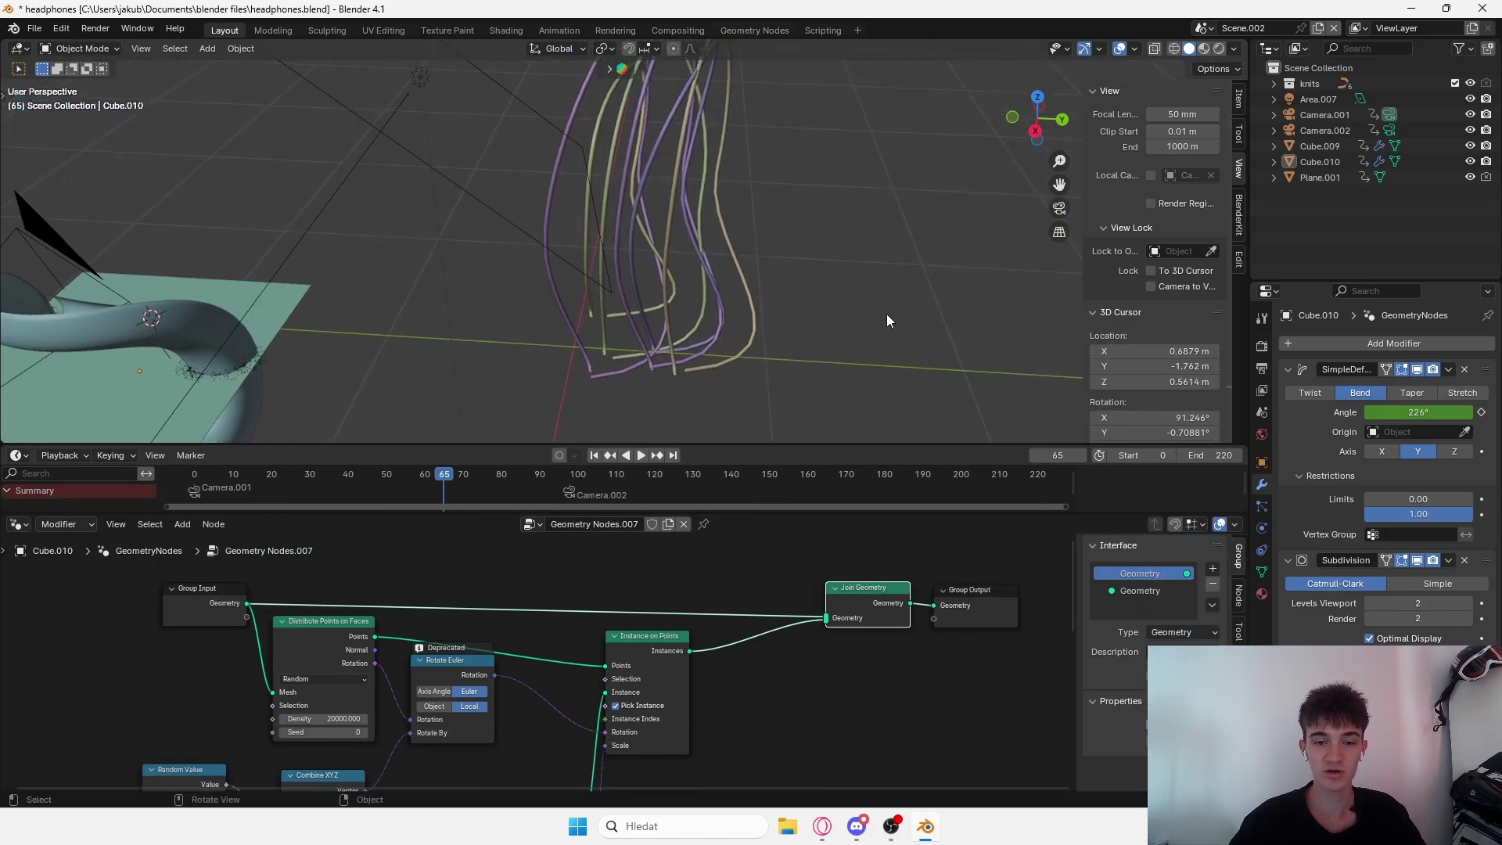
# Add a Bézier curve to the scene and switch it to Edit Mode.
pyautogui.scroll(-6, 697, 280)
pyautogui.hotkey('shift', 'a')
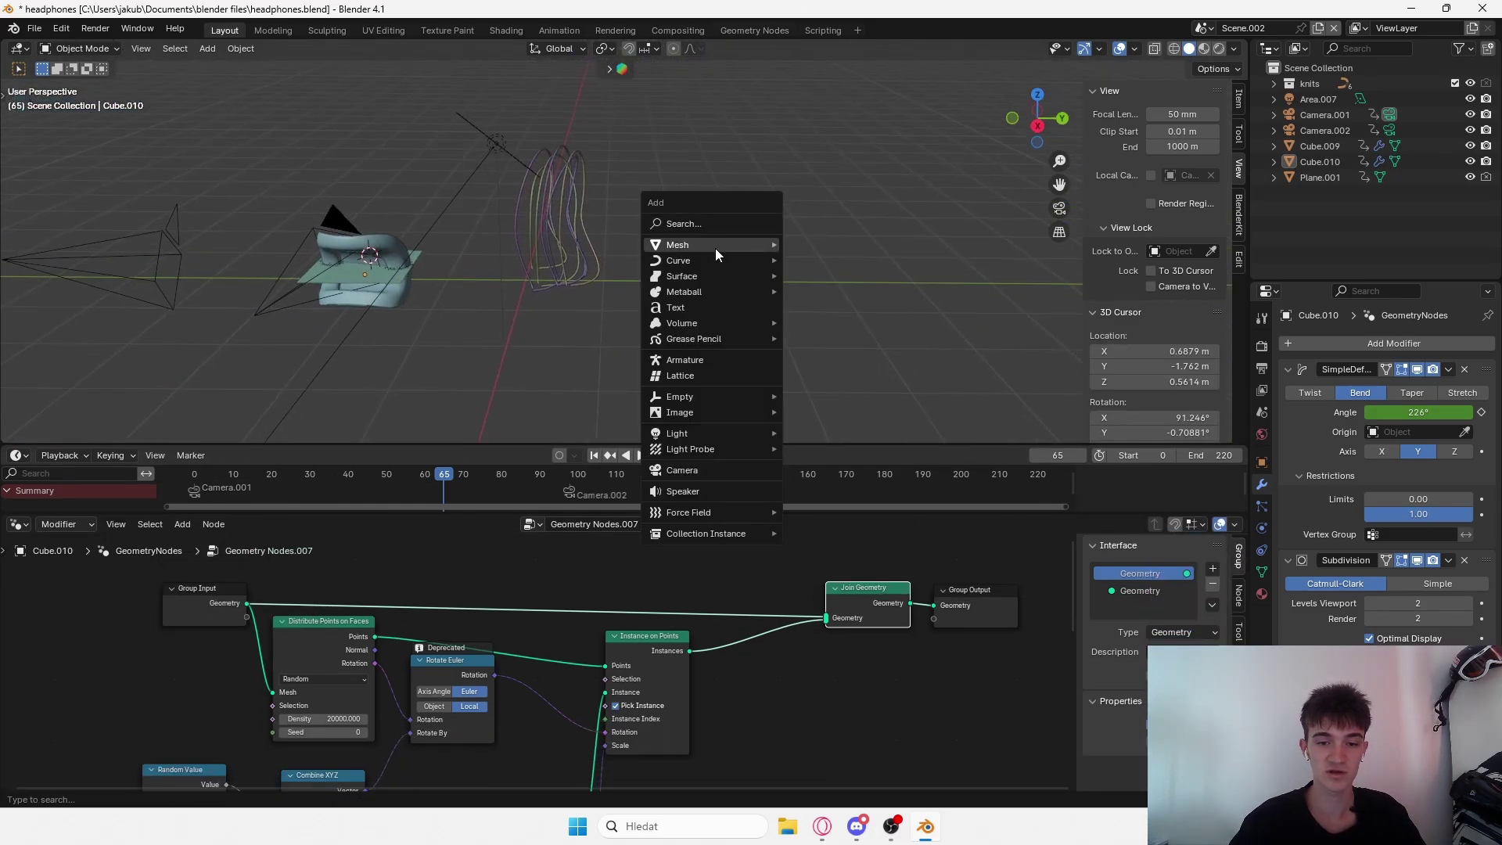
pyautogui.moveTo(712, 262)
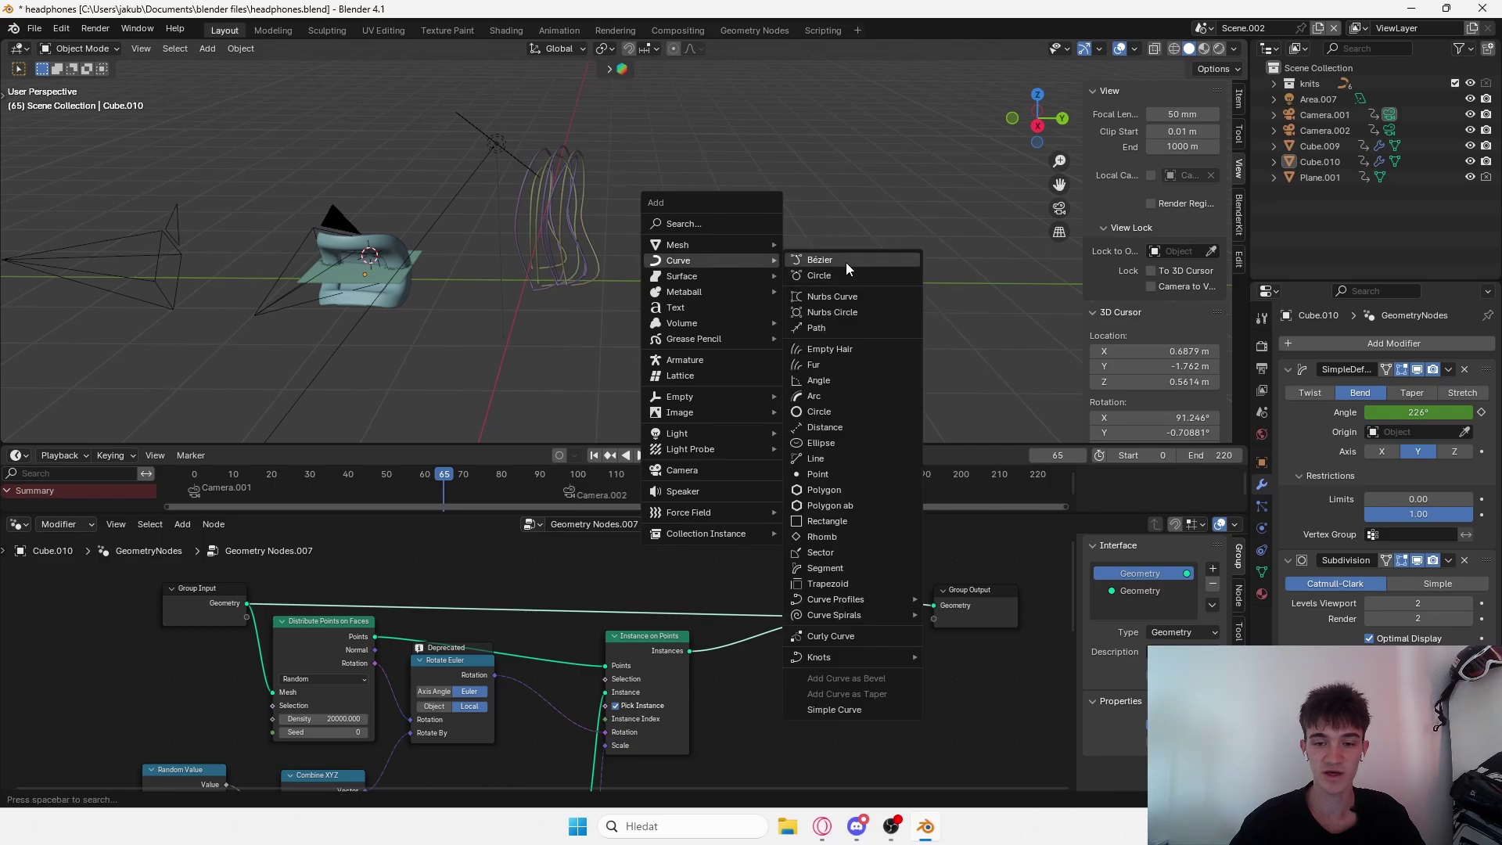
pyautogui.click(847, 261)
pyautogui.press('Tab')
# Move the new Bézier curve's two end points far apart, one higher than the other.
pyautogui.click(734, 237)
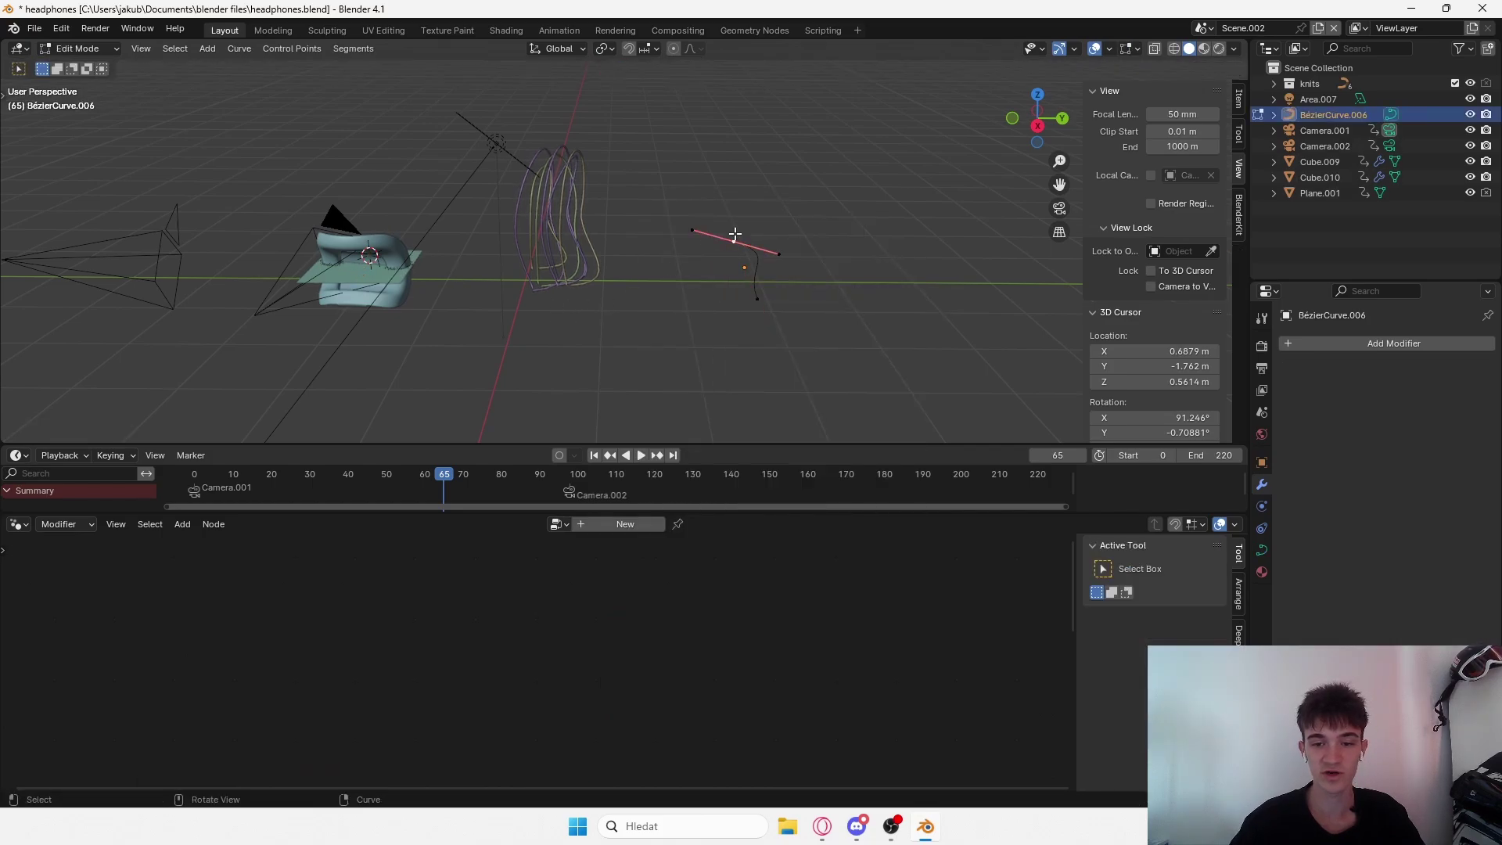
pyautogui.press('g')
pyautogui.click(746, 148)
pyautogui.click(766, 303)
pyautogui.press('g')
pyautogui.click(922, 271)
pyautogui.press('Tab')
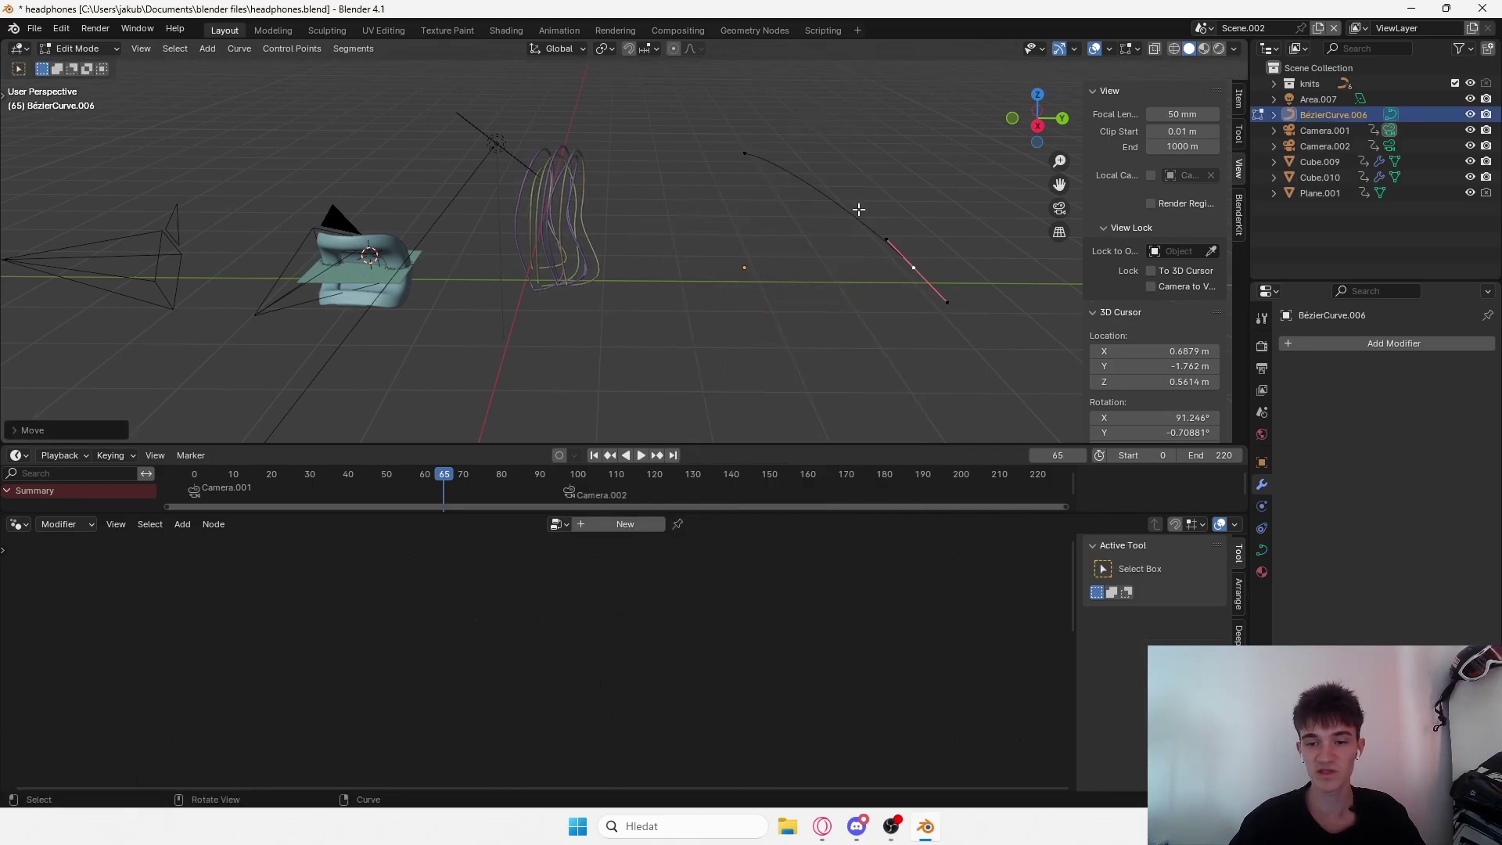
# Subdivide the Bézier curve once and raise its new middle point to form an arch.
pyautogui.press('a')
pyautogui.rightClick(845, 208)
pyautogui.click(792, 216)
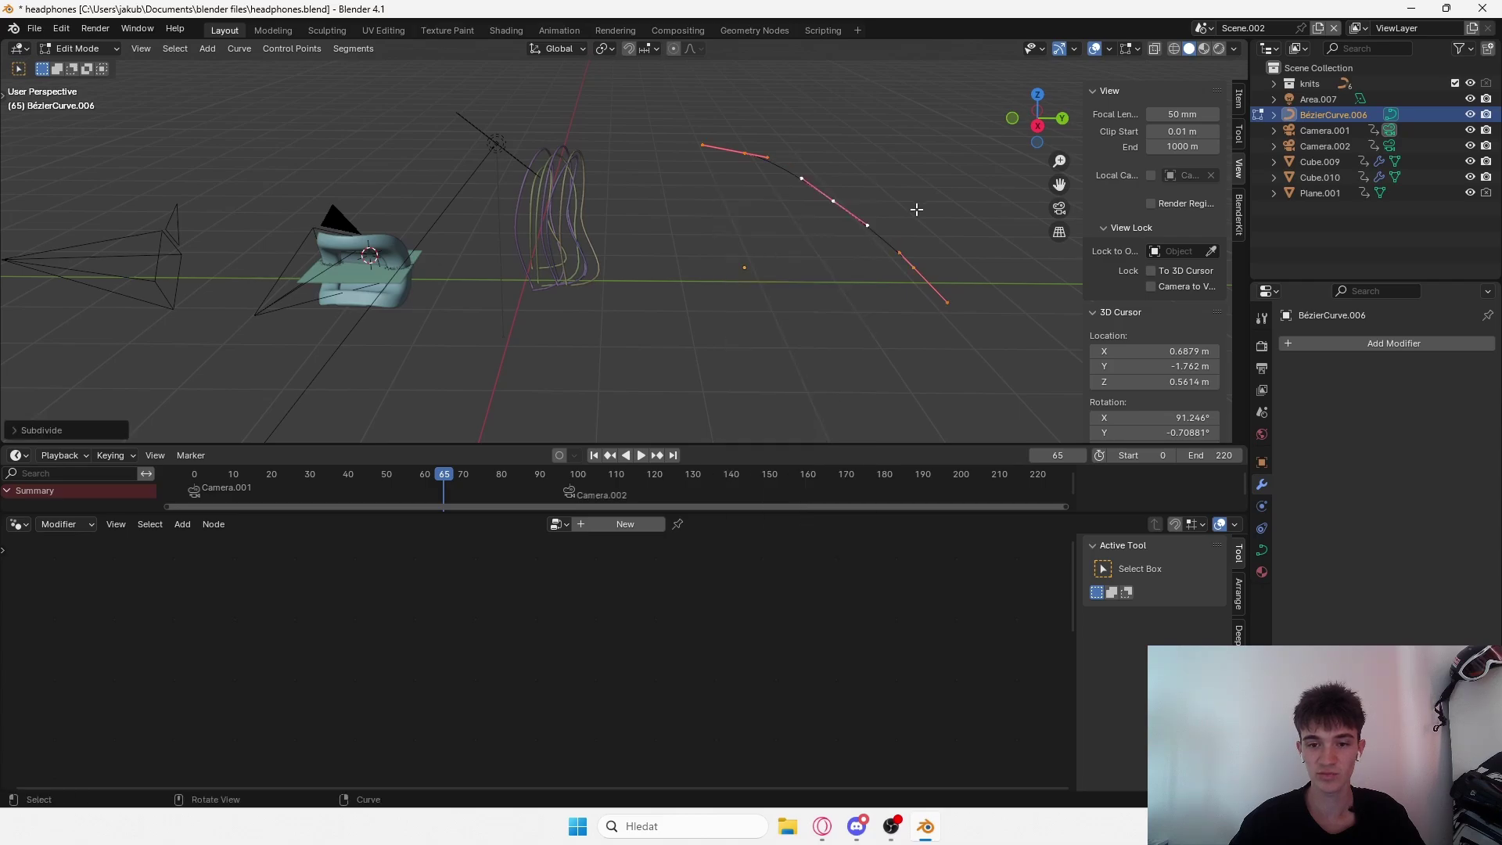
pyautogui.click(833, 204)
pyautogui.press('g')
pyautogui.click(880, 82)
pyautogui.keyDown('shift'); pyautogui.moveTo(862, 141); pyautogui.dragTo(828, 228, button='middle'); pyautogui.keyUp('shift')
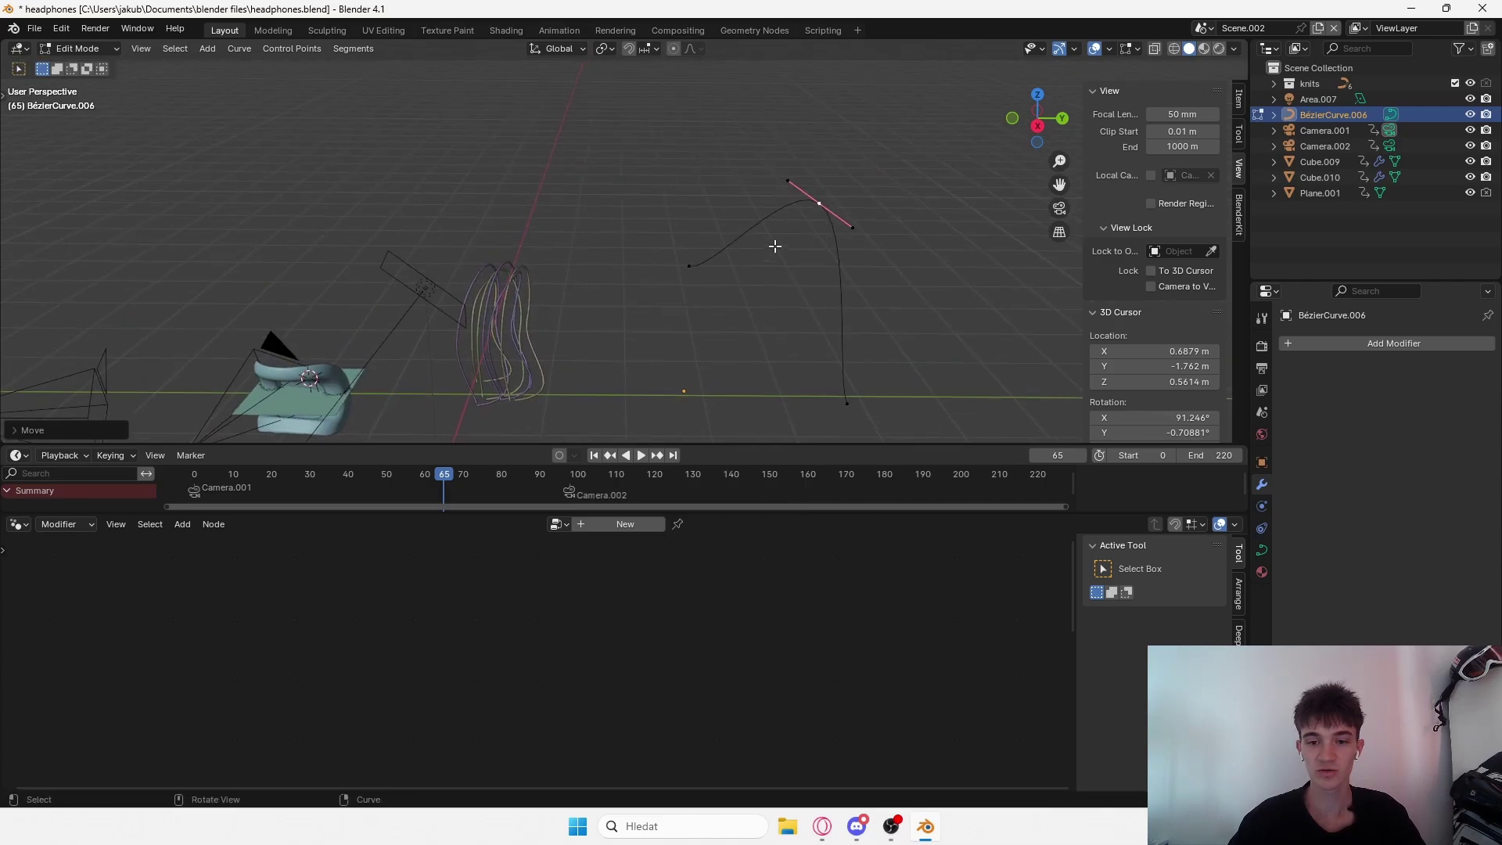
# Bring the arch's two end points close together at the base to form a narrow loop, and return to Object Mode.
pyautogui.click(690, 268)
pyautogui.press('g')
pyautogui.click(732, 354)
pyautogui.click(845, 387)
pyautogui.press('g')
pyautogui.click(762, 349)
pyautogui.press('Tab')
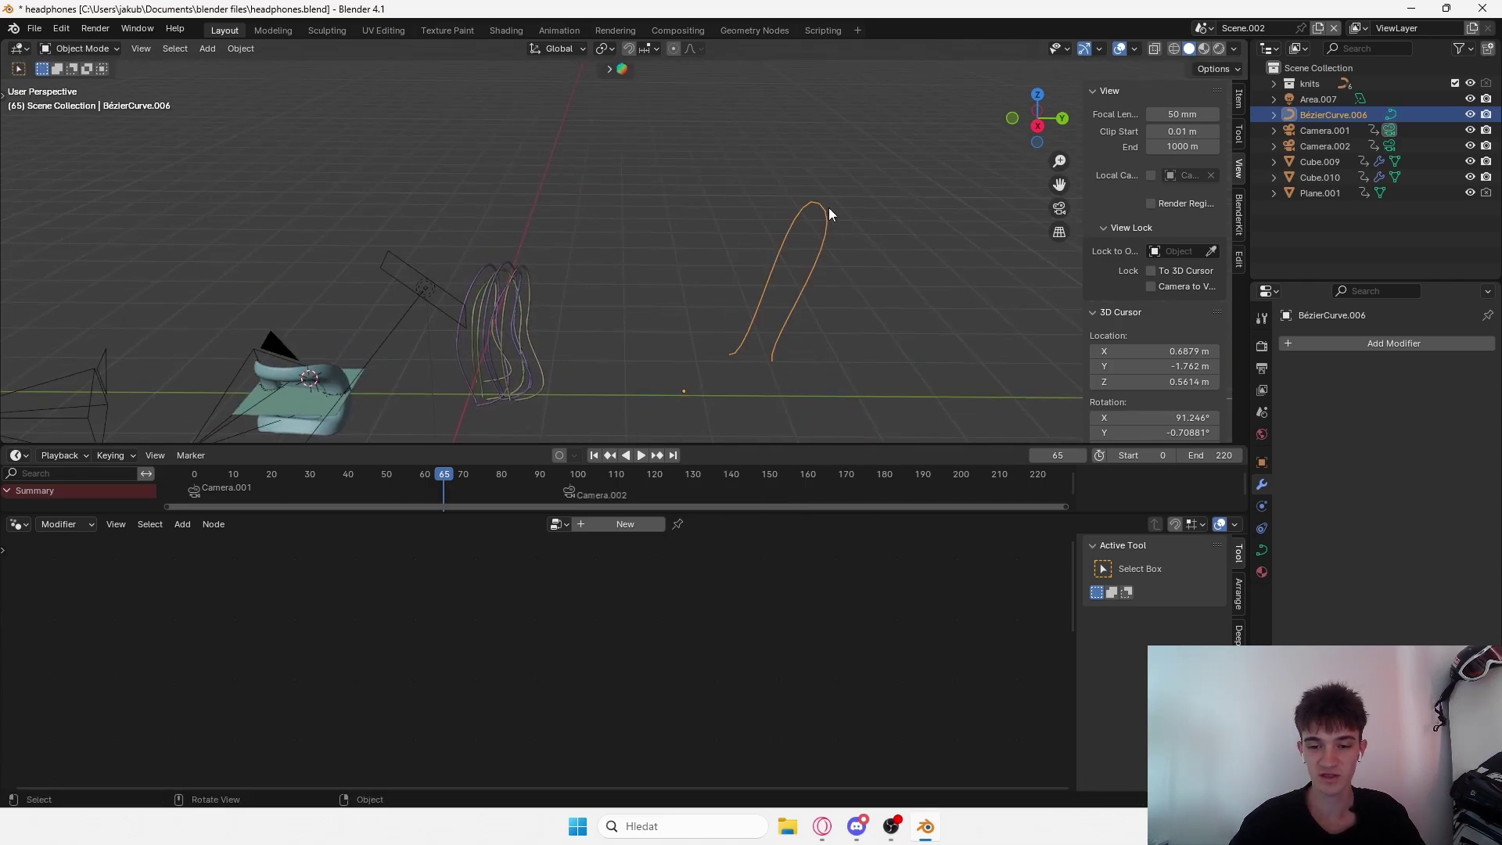
# Delete the demonstration Bézier curve from the scene.
pyautogui.keyDown('shift'); pyautogui.moveTo(755, 266); pyautogui.dragTo(740, 234, button='middle'); pyautogui.keyUp('shift')
pyautogui.press('Delete')
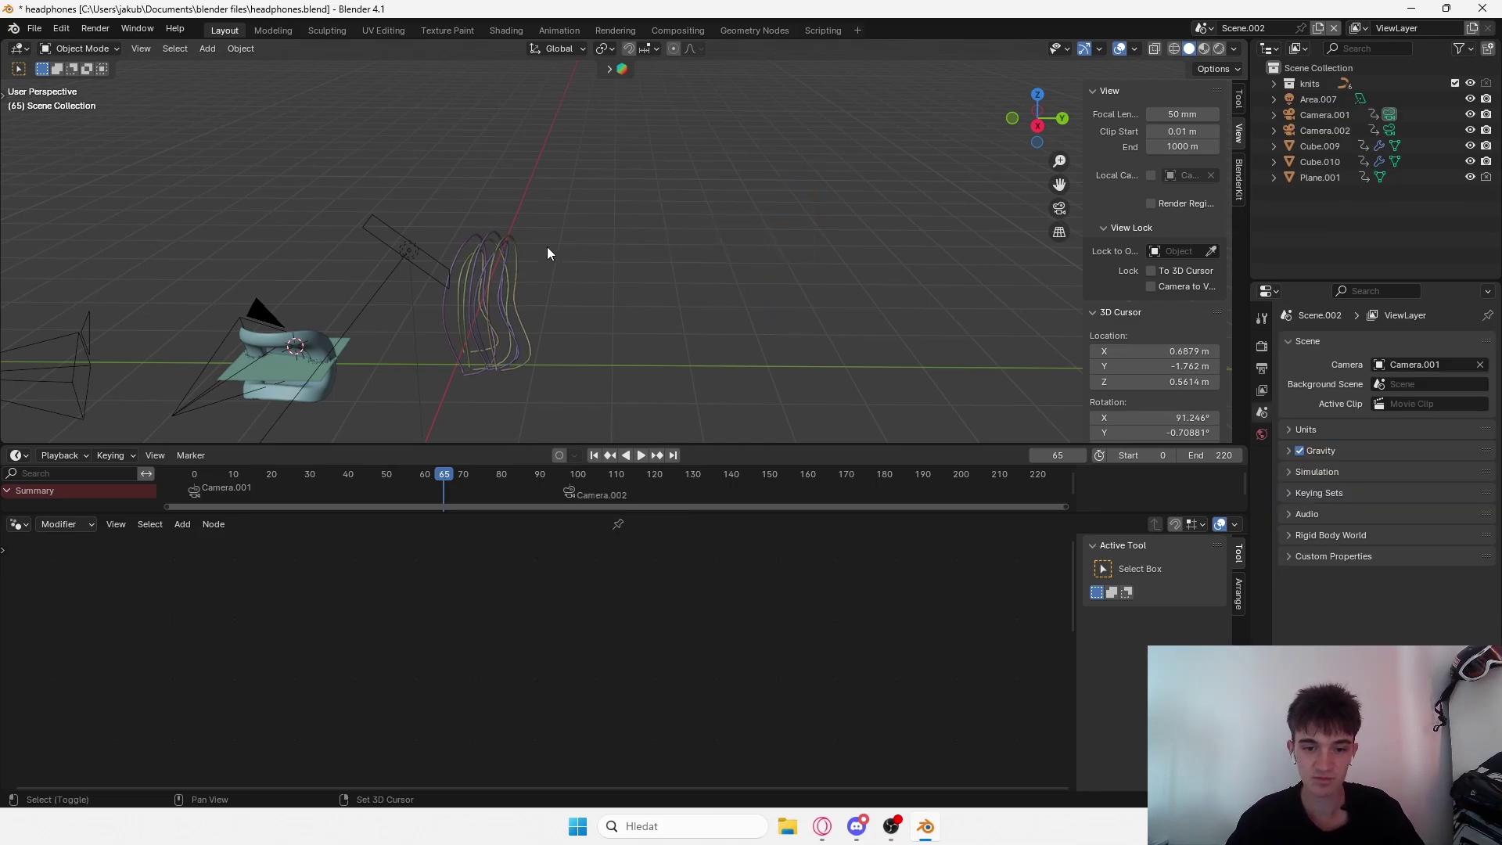
# Select the existing knit curve BézierCurve.004 and enlarge the node editor showing its Geometry Nodes.001 tree.
pyautogui.keyDown('shift'); pyautogui.moveTo(554, 244); pyautogui.dragTo(734, 213, button='middle'); pyautogui.keyUp('shift')
pyautogui.click(653, 255)
pyautogui.scroll(1, 761, 422)
pyautogui.scroll(1, 818, 542)
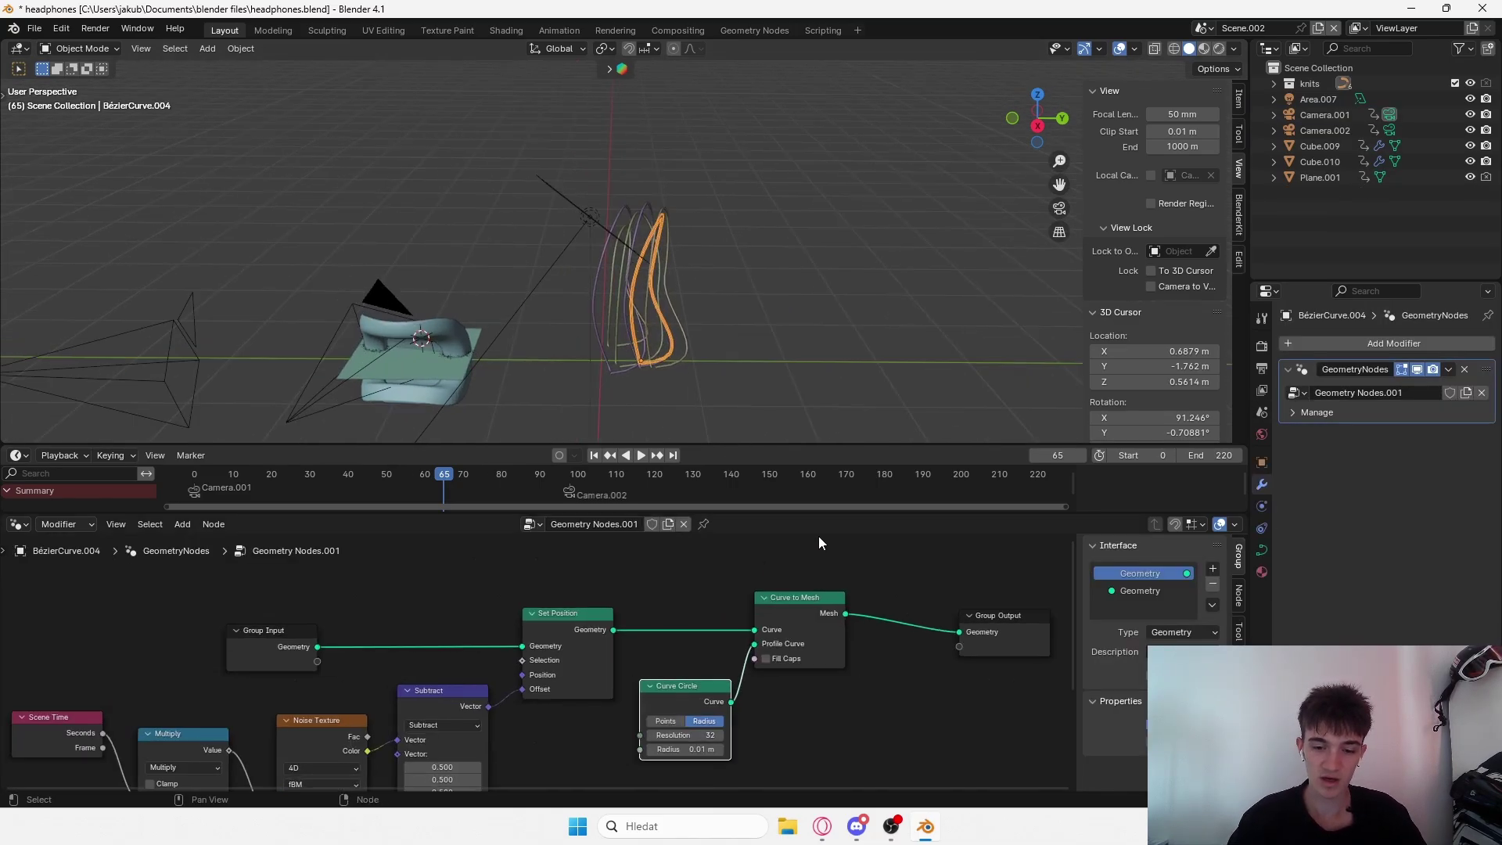
pyautogui.moveTo(854, 443); pyautogui.dragTo(860, 400)
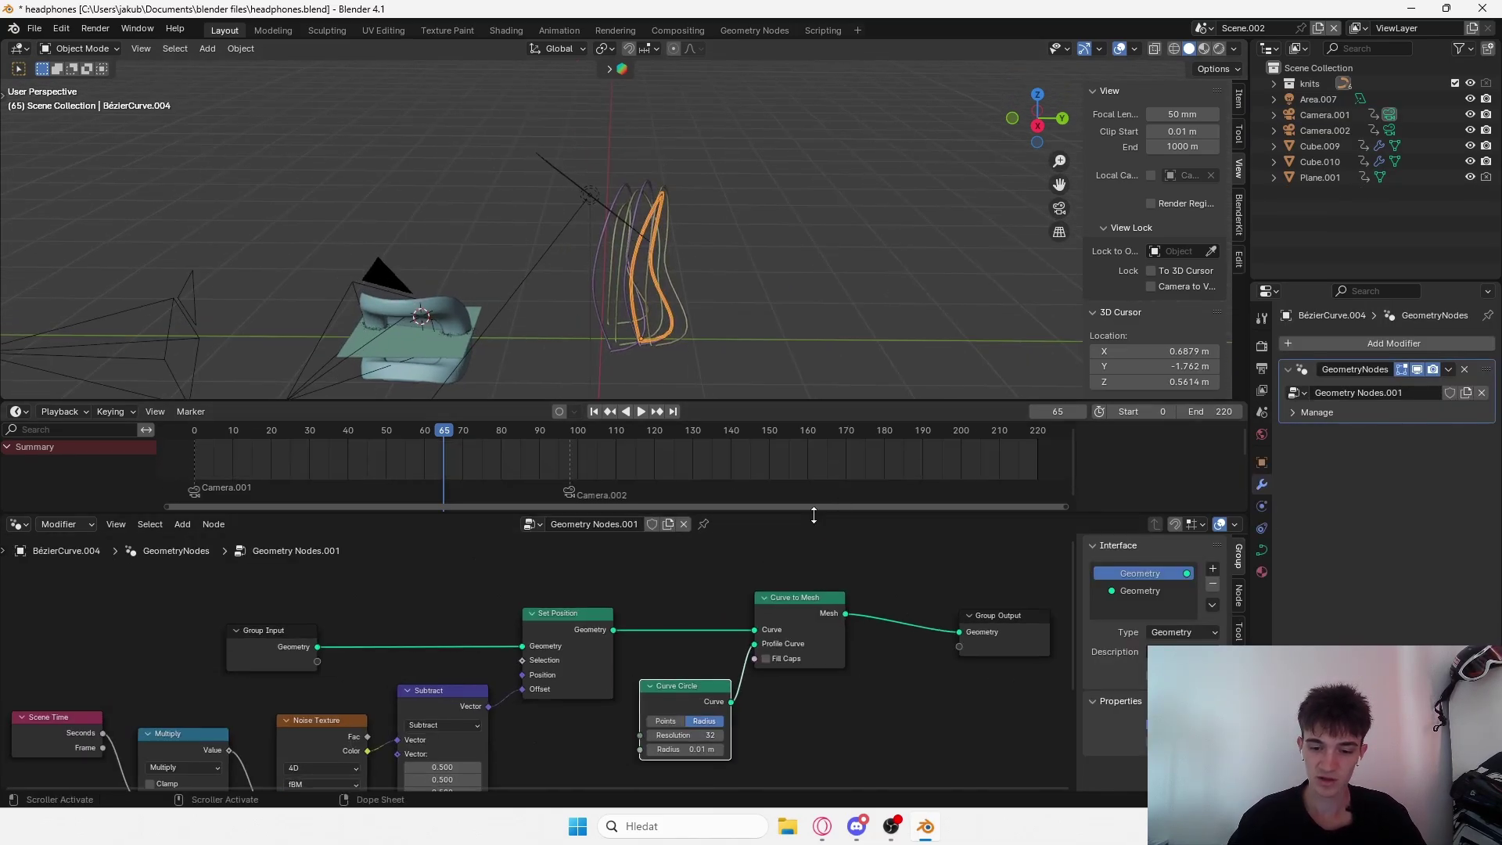
pyautogui.moveTo(809, 517); pyautogui.dragTo(809, 478)
pyautogui.scroll(1, 407, 544)
pyautogui.scroll(3, 555, 658)
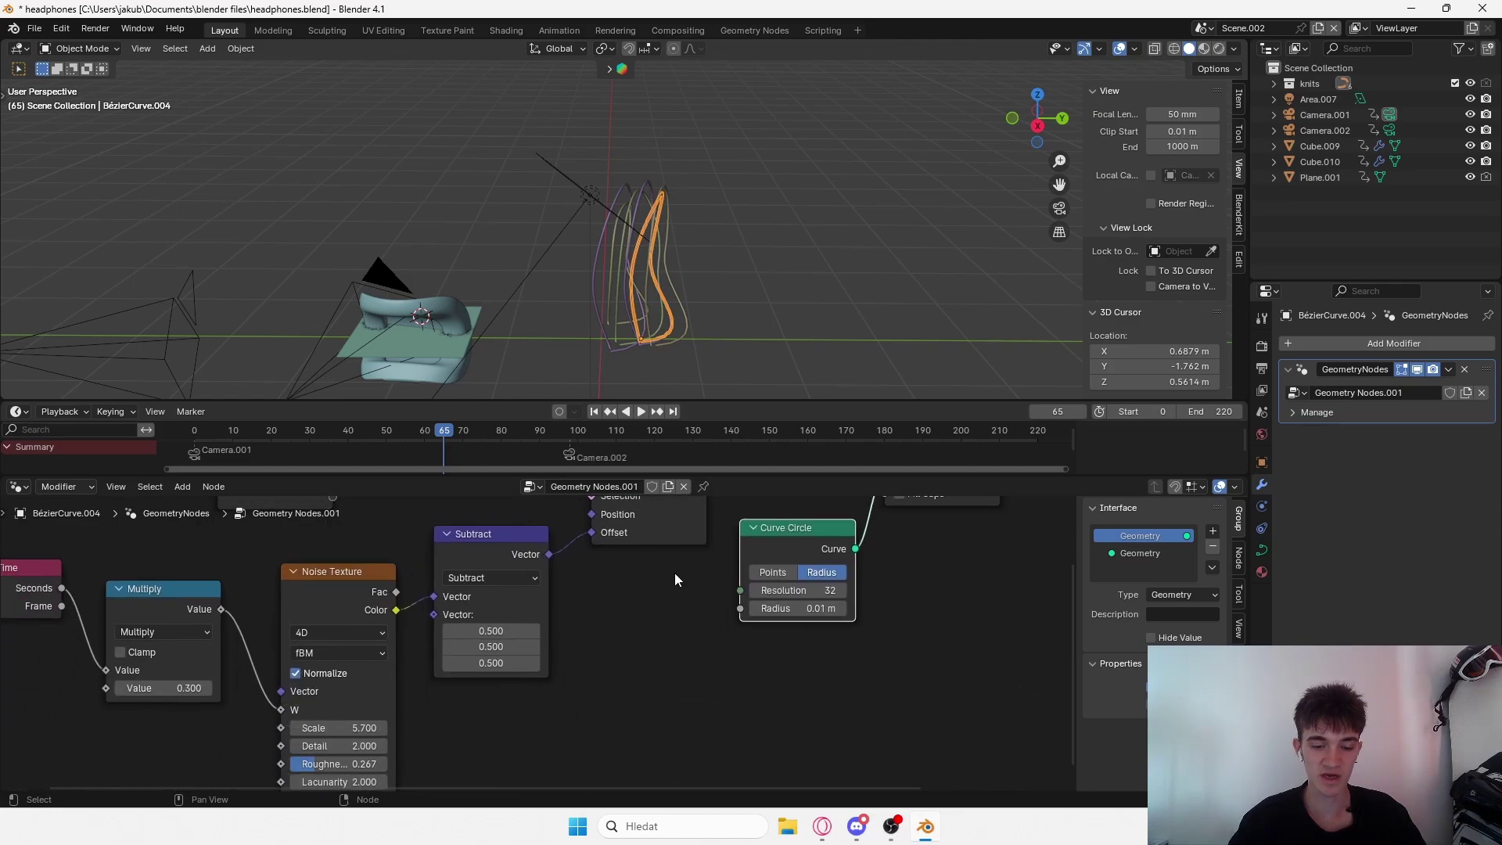
# Reposition the Group Input node above Scene Time and nudge the Set Position node into line with Curve to Mesh.
pyautogui.scroll(-3, 674, 573)
pyautogui.moveTo(640, 531); pyautogui.dragTo(656, 584, button='middle')
pyautogui.scroll(-3, 627, 607)
pyautogui.moveTo(448, 535); pyautogui.dragTo(257, 531)
pyautogui.moveTo(632, 510); pyautogui.dragTo(645, 501)
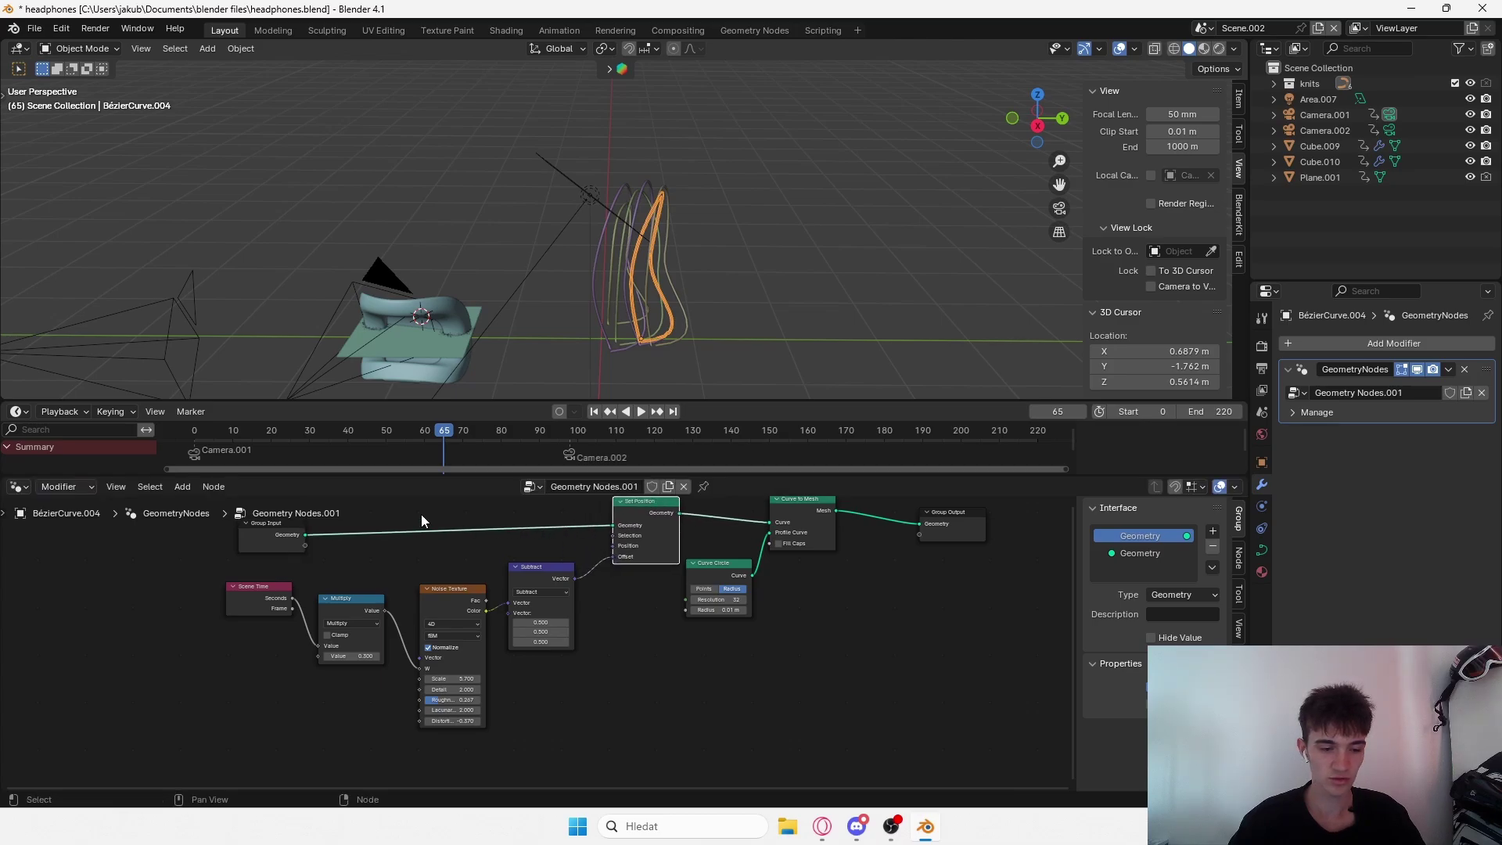
# Place the Curve Circle node under Set Position, and bring Curve to Mesh and Group Output closer beside it.
pyautogui.moveTo(674, 549); pyautogui.dragTo(670, 565, button='middle')
pyautogui.scroll(3, 672, 567)
pyautogui.moveTo(754, 562); pyautogui.dragTo(655, 593)
pyautogui.scroll(-3, 669, 590)
pyautogui.moveTo(793, 556); pyautogui.dragTo(782, 581, button='middle')
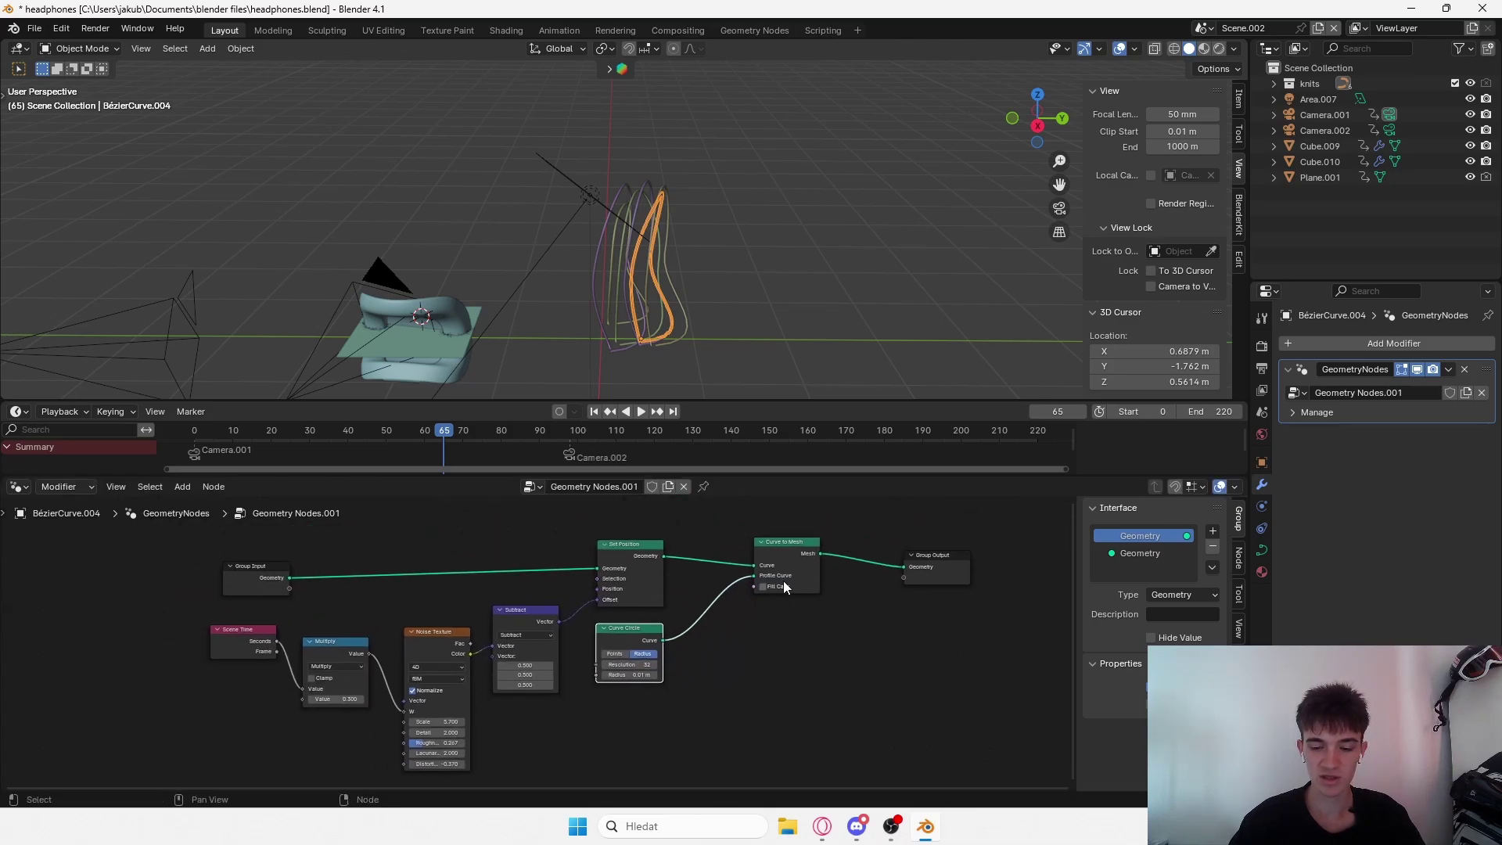
pyautogui.moveTo(782, 581); pyautogui.dragTo(723, 583)
pyautogui.moveTo(948, 551); pyautogui.dragTo(838, 541)
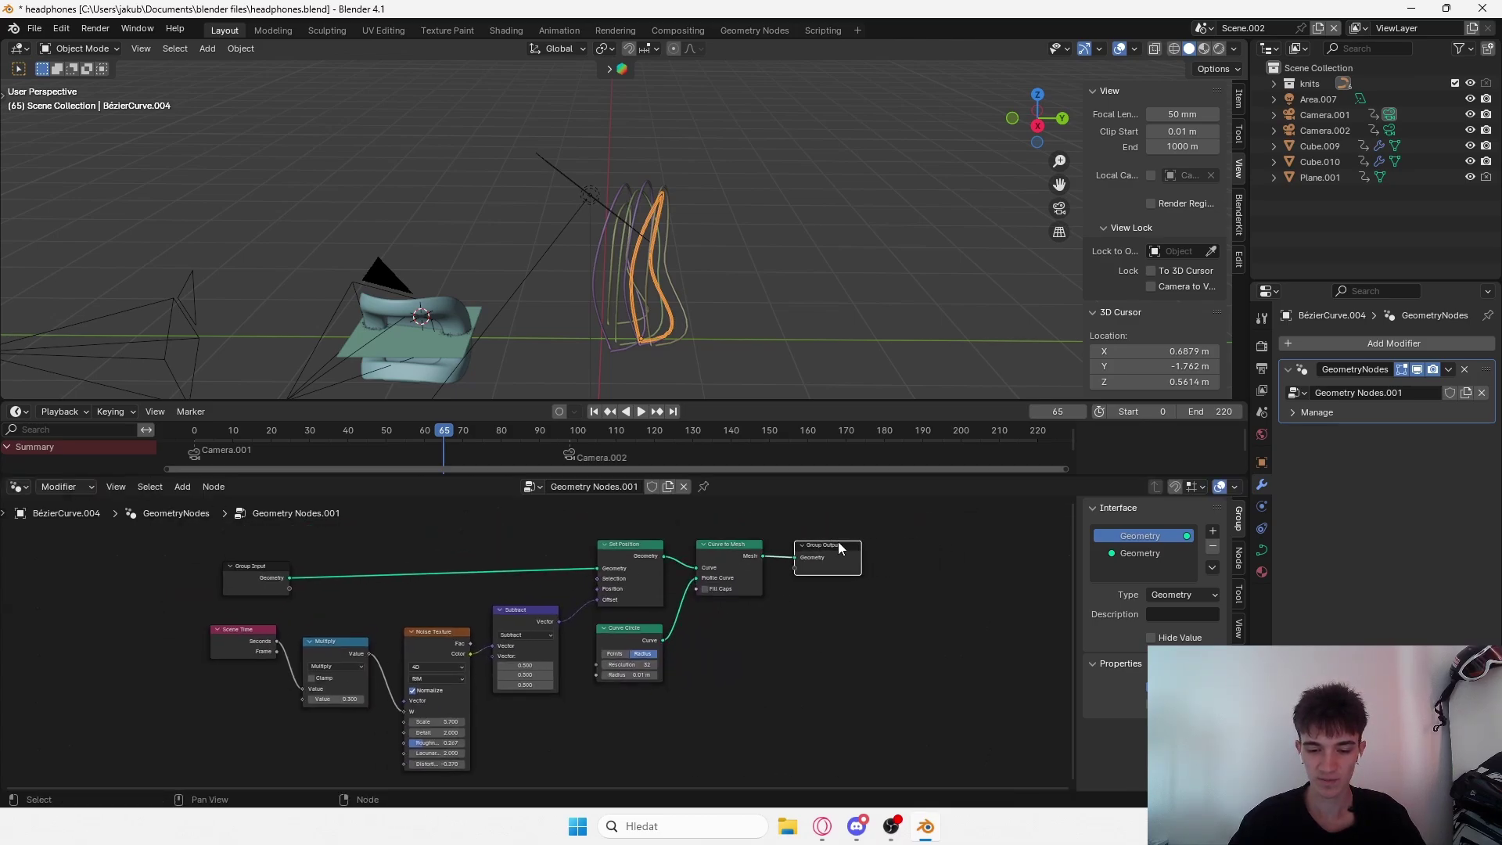
pyautogui.scroll(2, 672, 607)
pyautogui.moveTo(617, 665); pyautogui.dragTo(653, 717, button='middle')
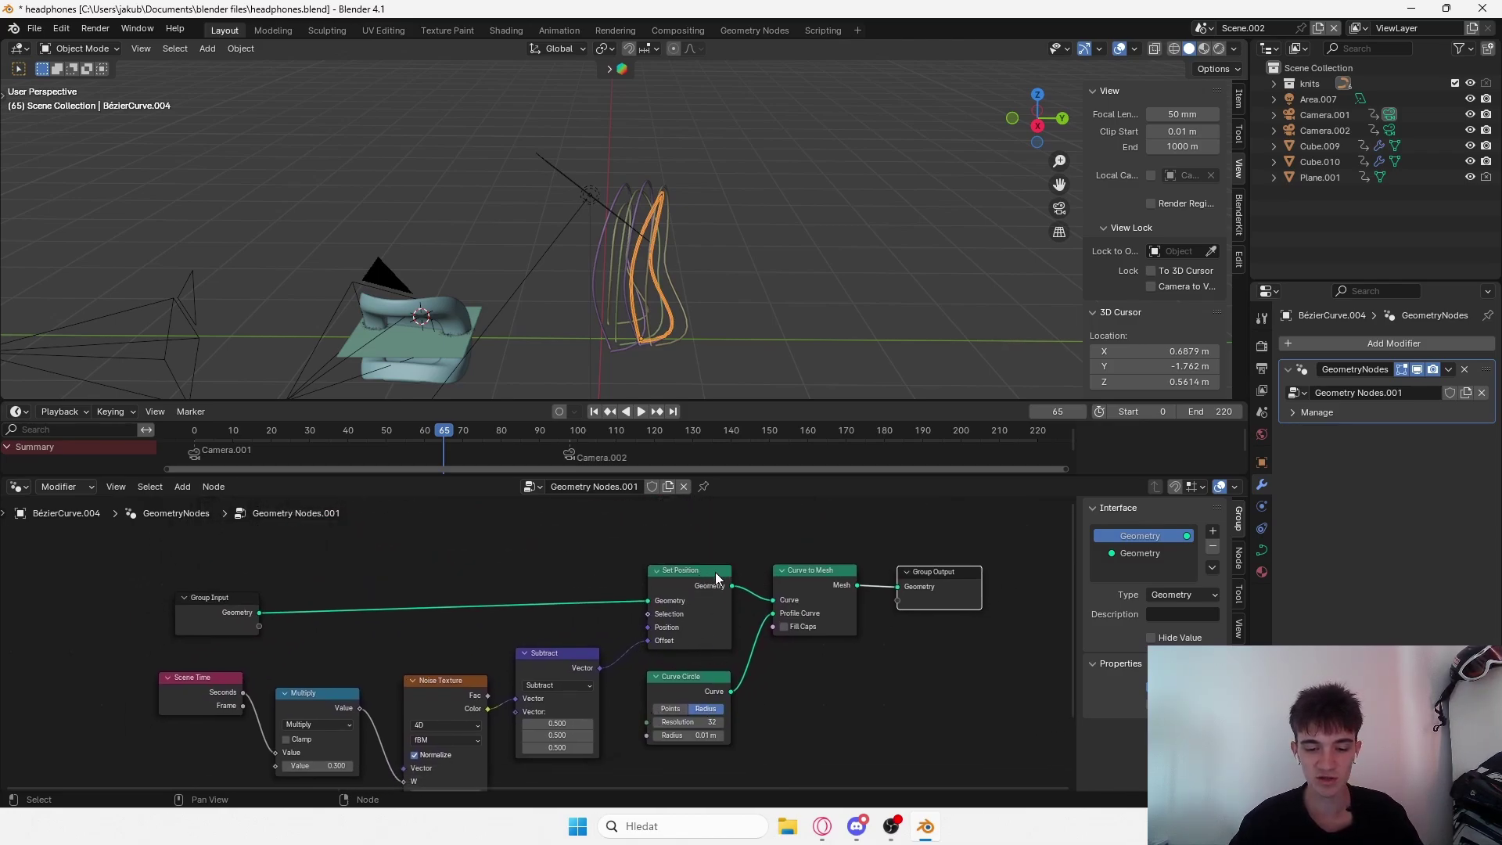
# Disconnect Multiply from the Noise Texture's W input and set W to 1.800.
pyautogui.moveTo(621, 688); pyautogui.dragTo(684, 625, button='middle')
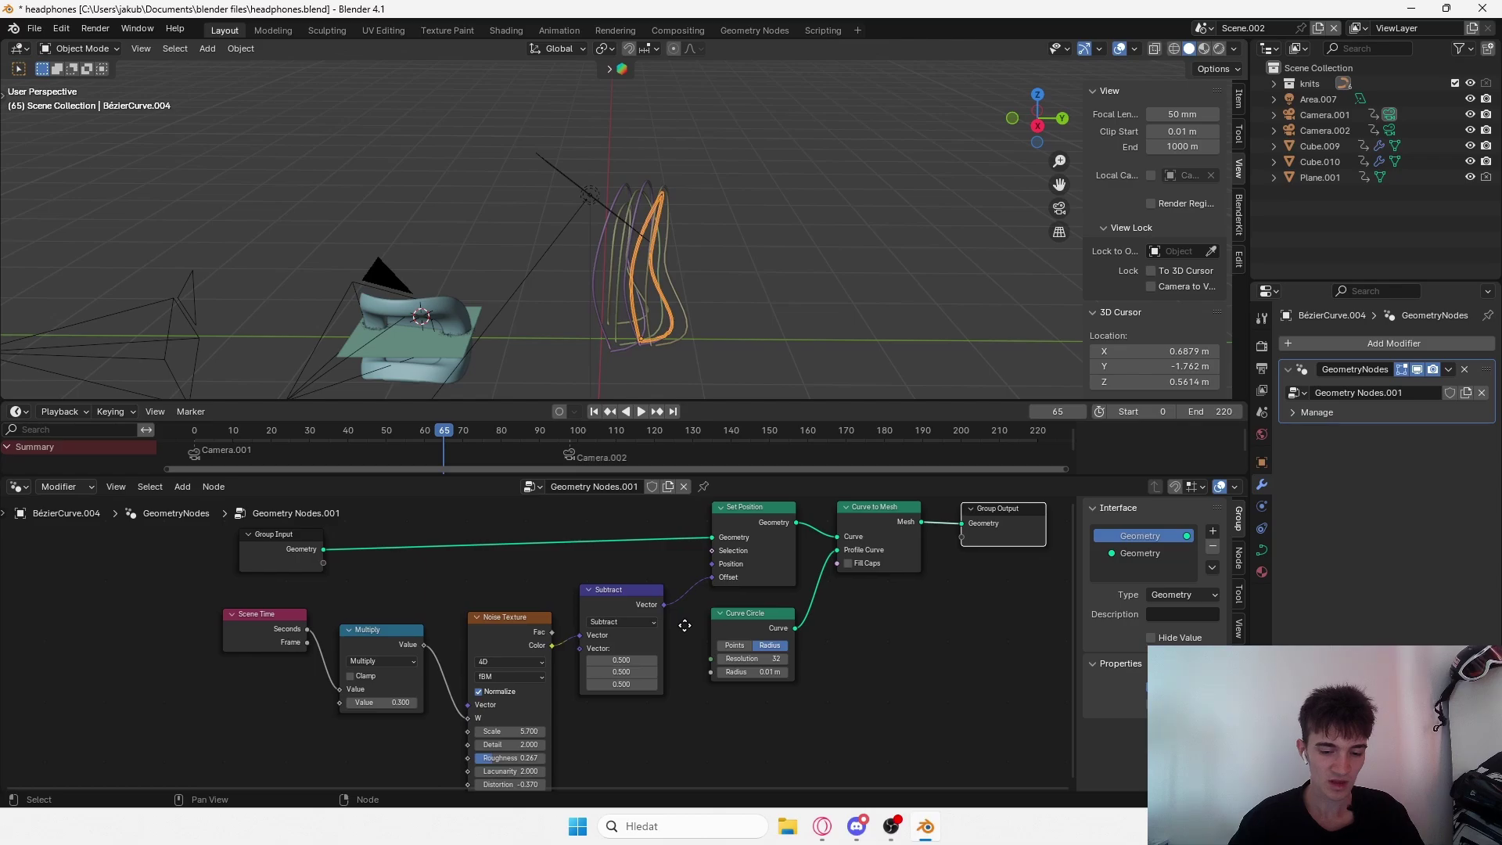
pyautogui.click(523, 633)
pyautogui.moveTo(609, 656); pyautogui.dragTo(732, 603, button='middle')
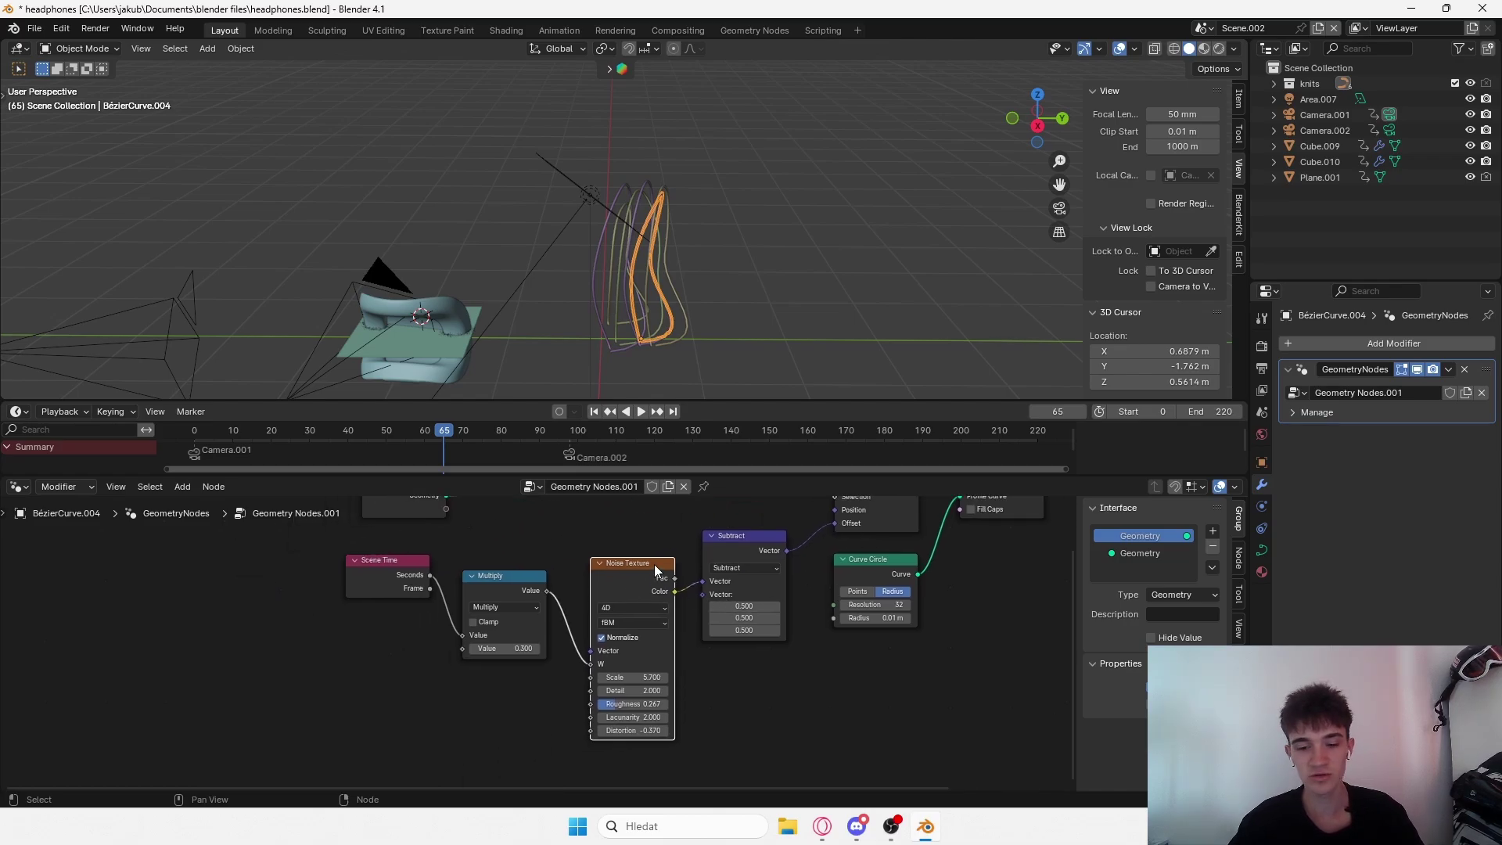
pyautogui.scroll(1, 706, 655)
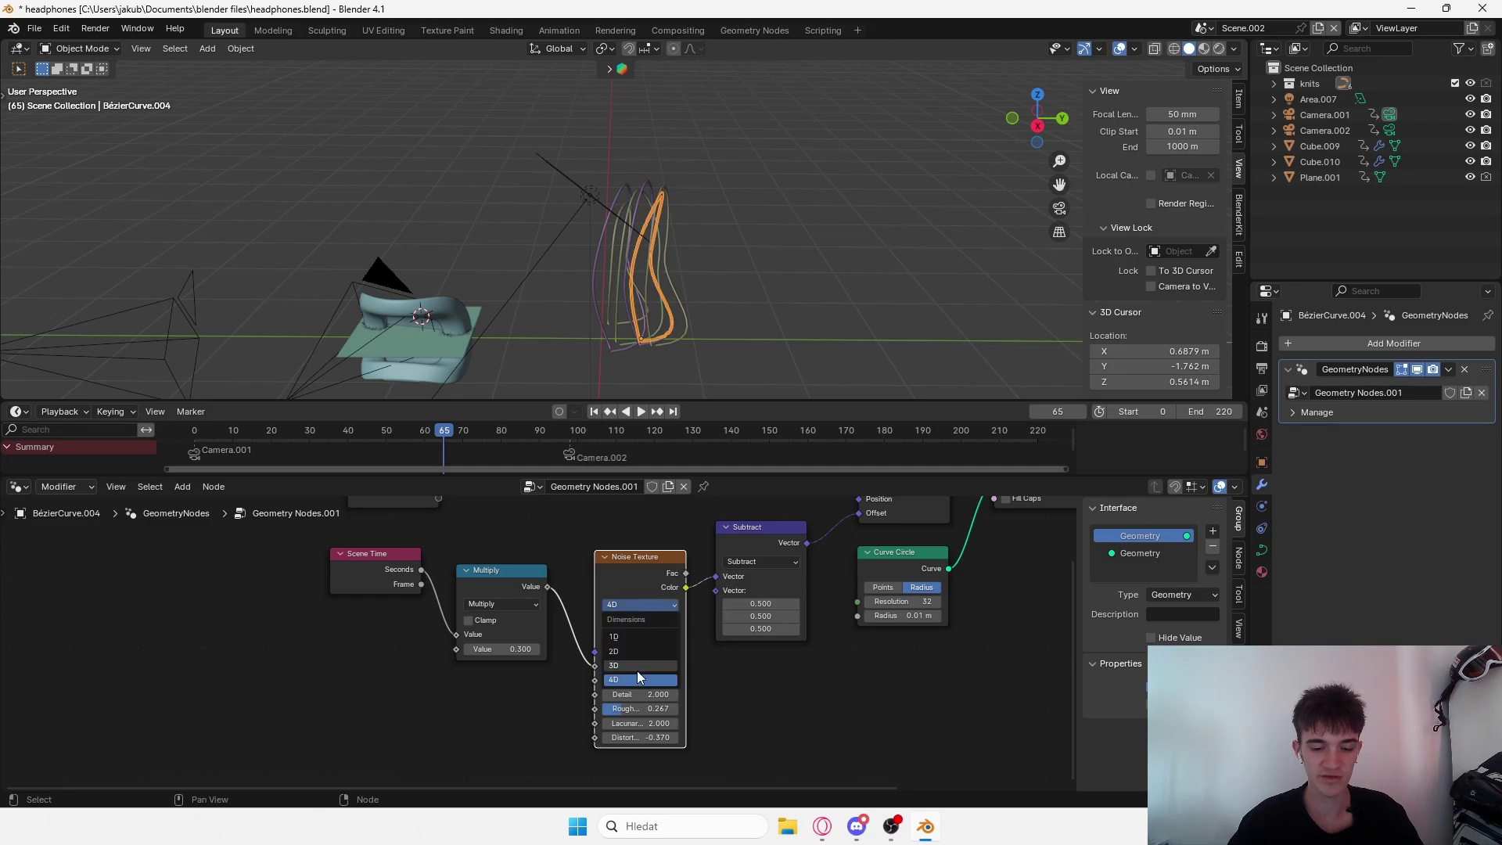
pyautogui.moveTo(595, 666); pyautogui.dragTo(547, 652)
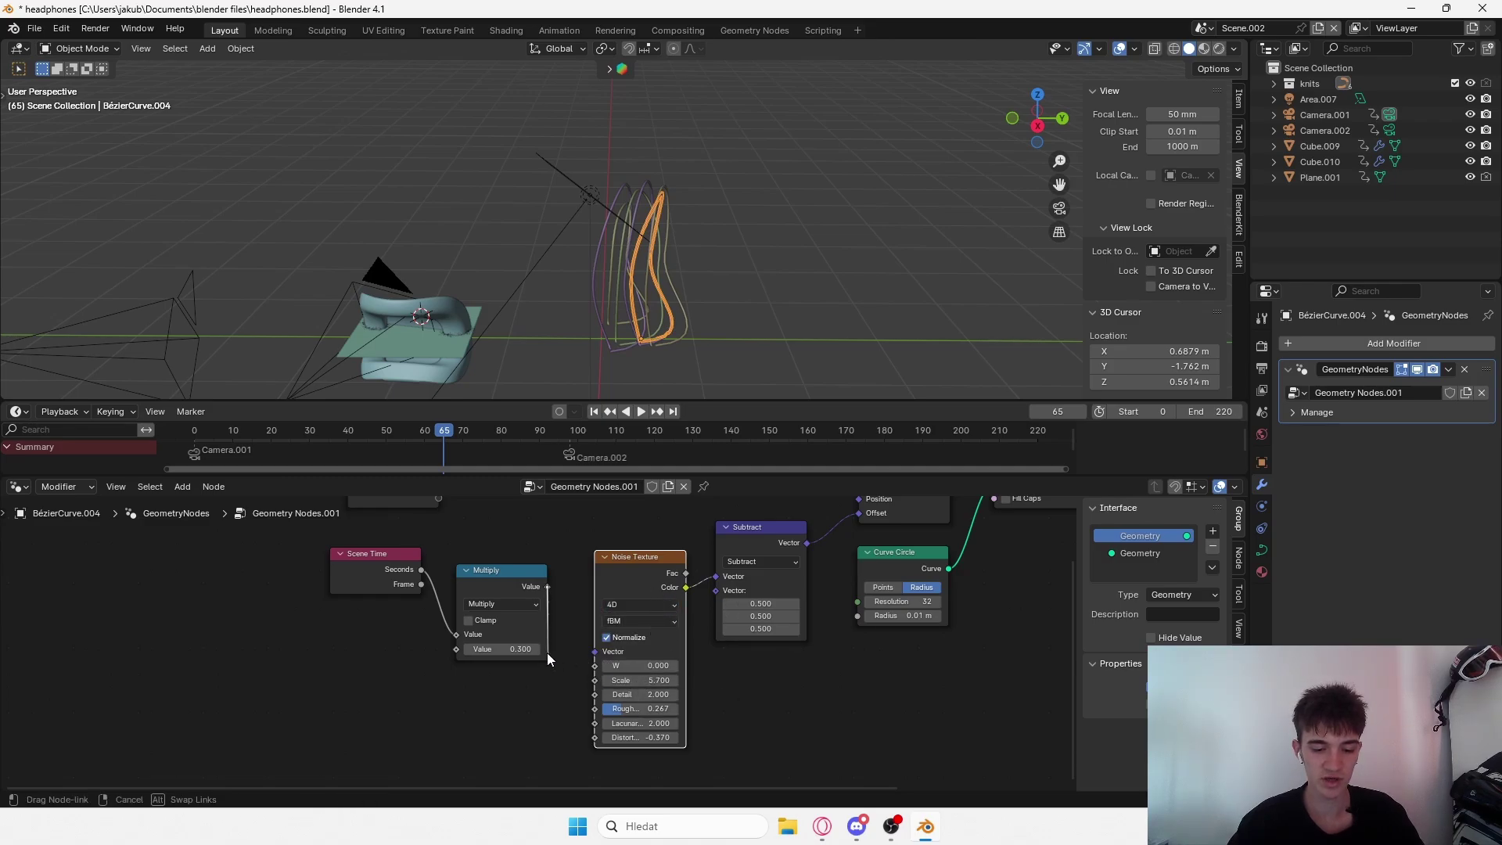
pyautogui.scroll(1, 602, 668)
pyautogui.moveTo(643, 672); pyautogui.dragTo(705, 672)
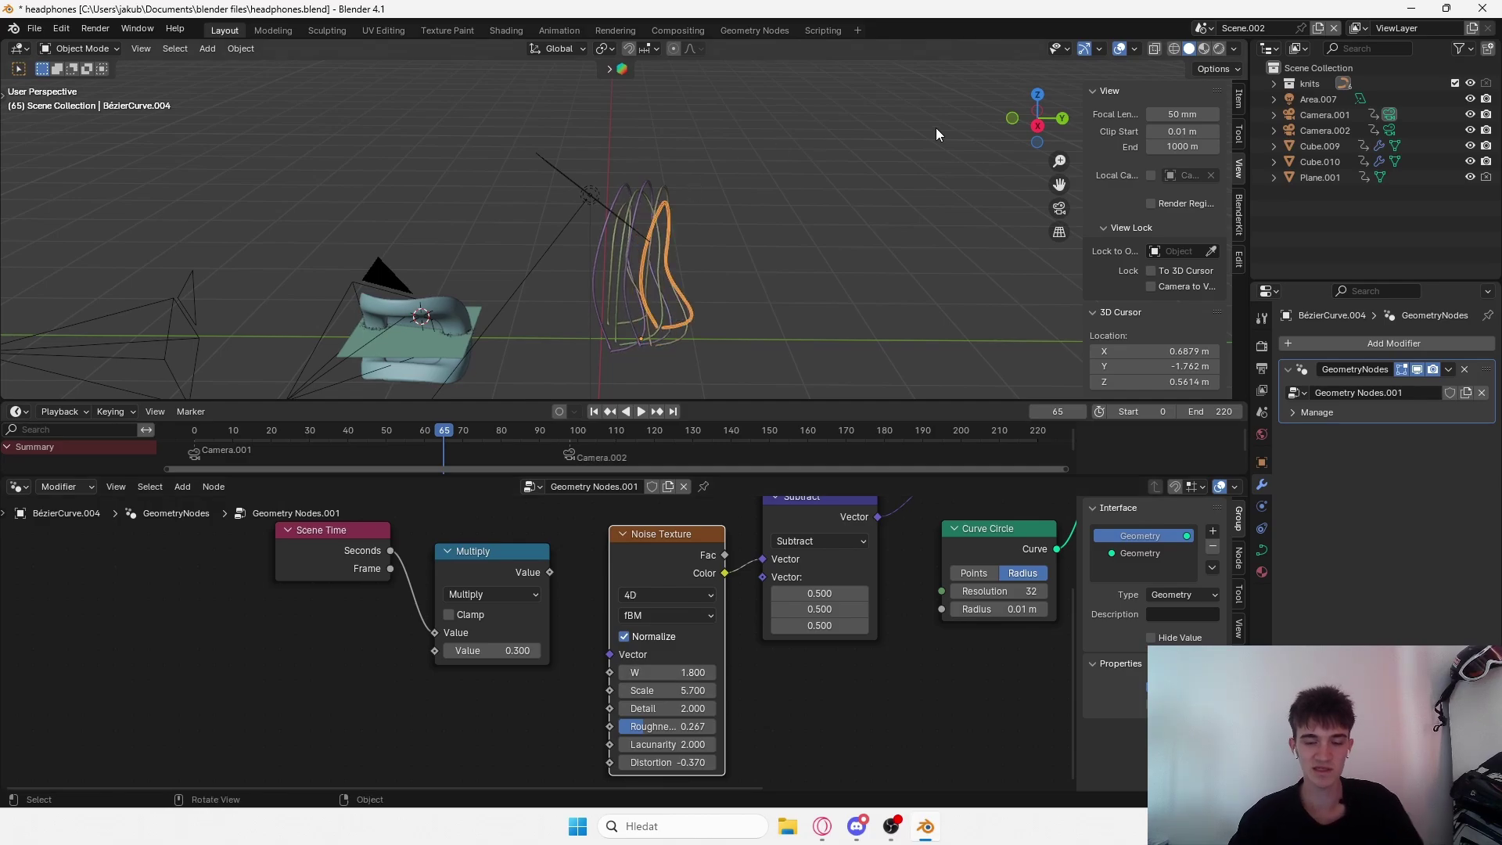
# Keep the Noise Texture at 4D and connect the Multiply node's Value output to its W input.
pyautogui.click(646, 598)
pyautogui.click(653, 594)
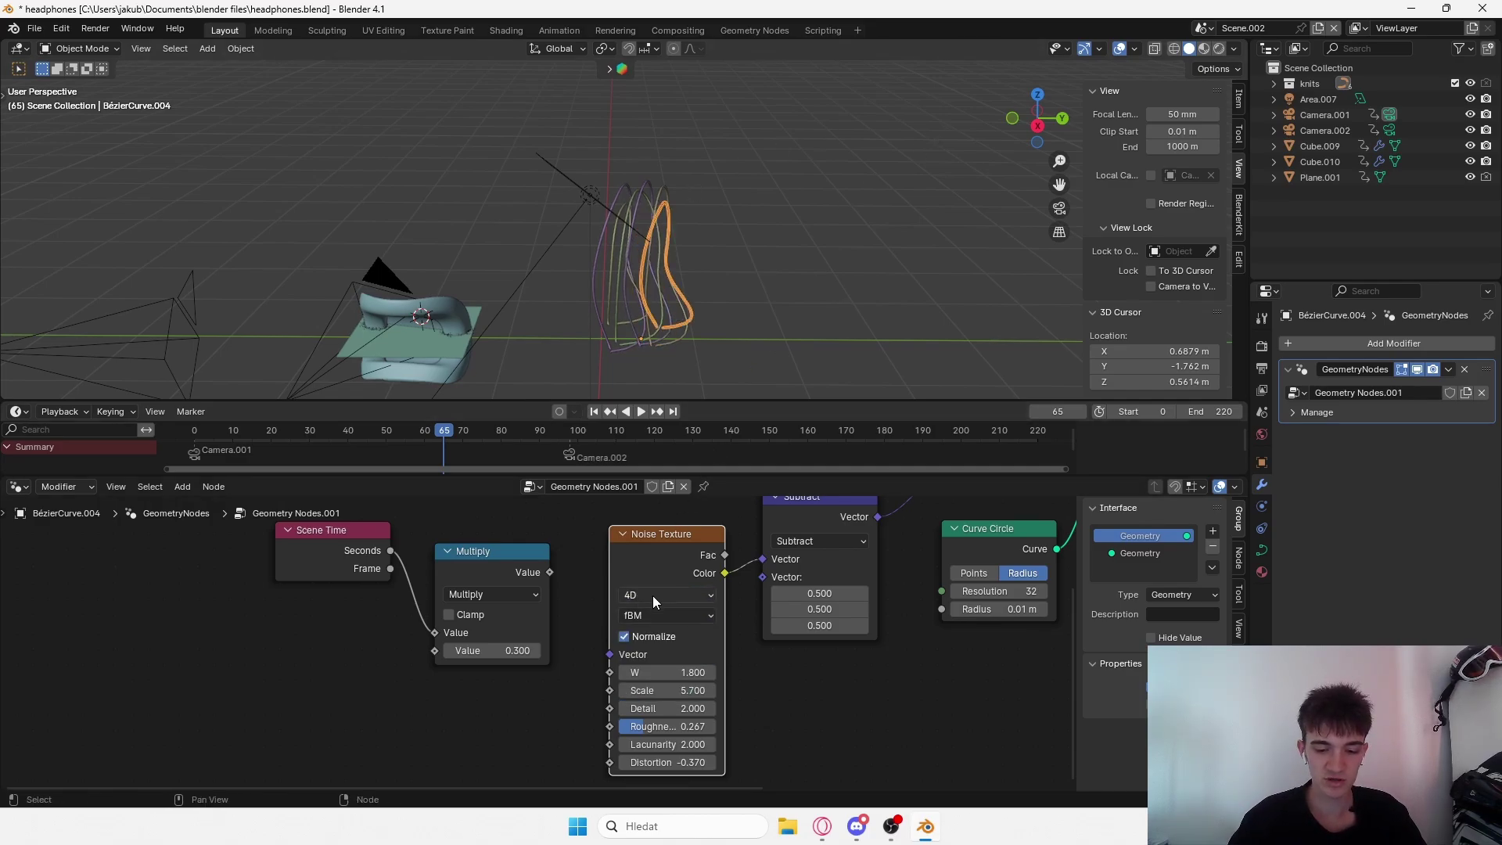
pyautogui.click(652, 595)
pyautogui.click(646, 685)
pyautogui.moveTo(550, 572); pyautogui.dragTo(610, 672)
pyautogui.scroll(-1, 499, 551)
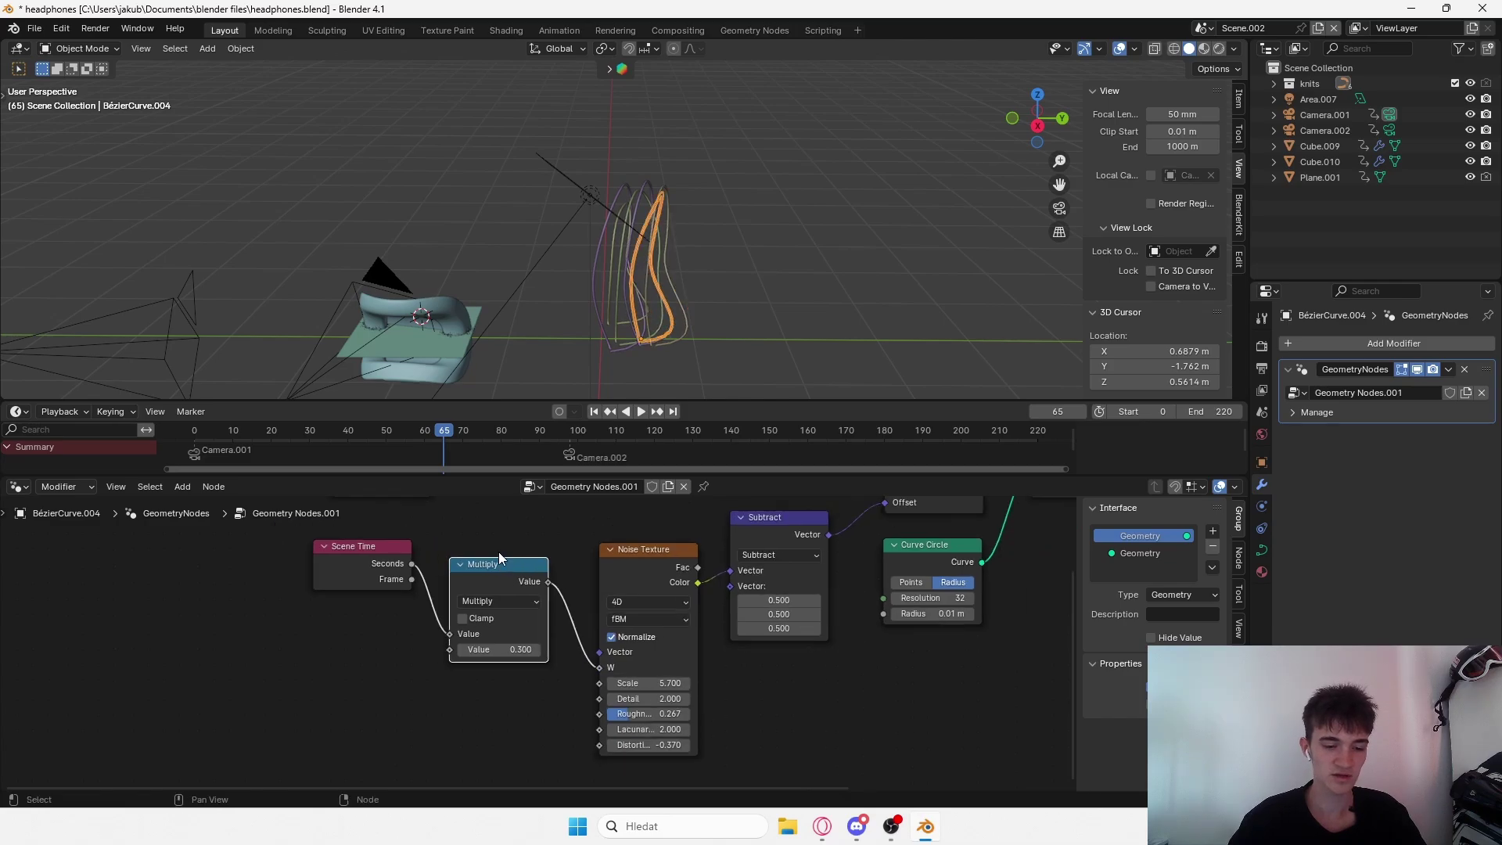
# Save the headphones project file.
pyautogui.scroll(-1, 499, 551)
pyautogui.moveTo(499, 552); pyautogui.dragTo(597, 565, button='middle')
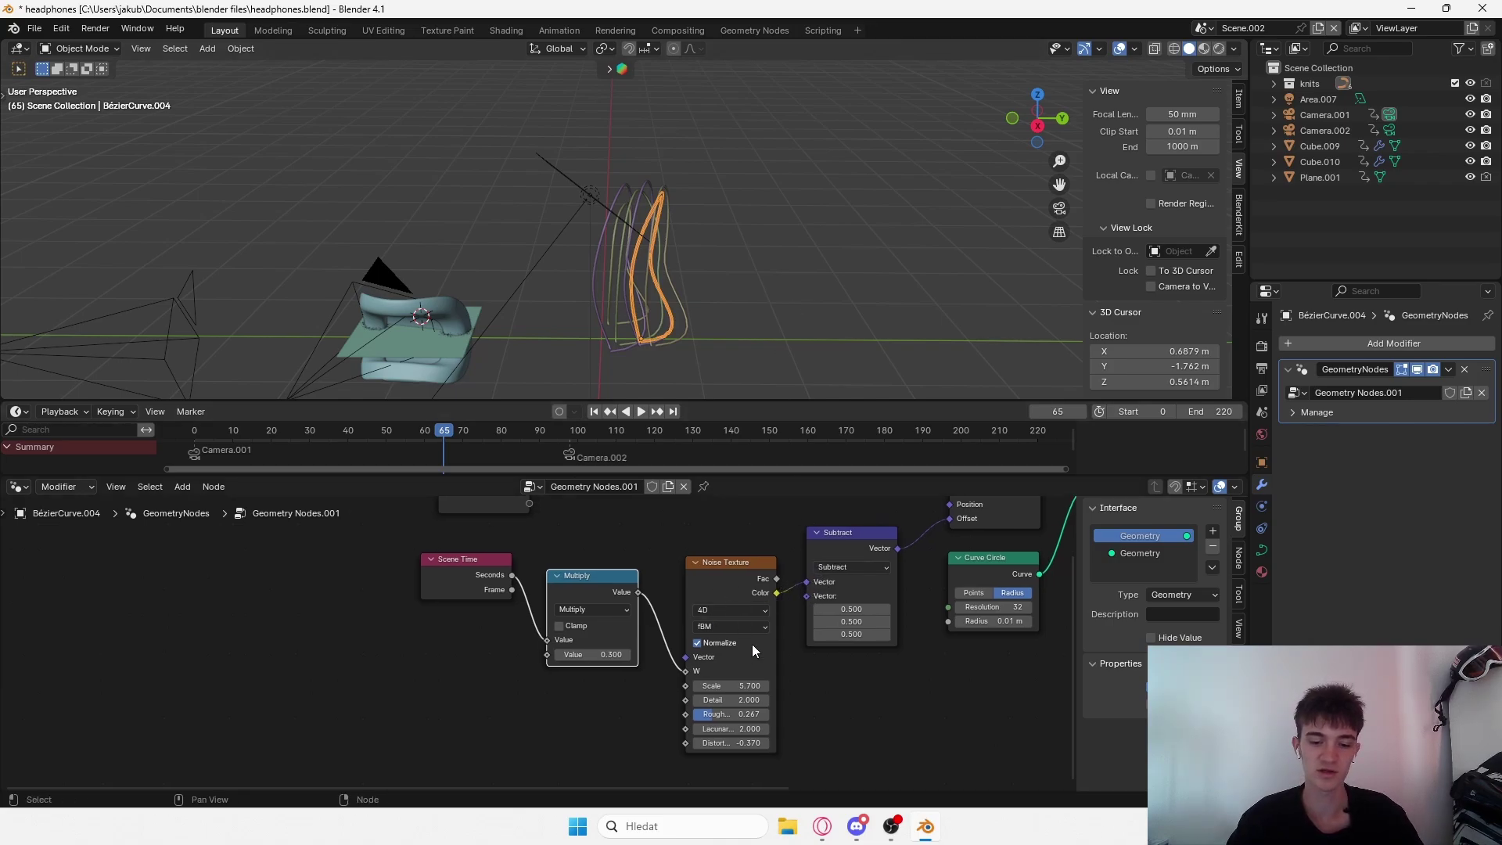
pyautogui.scroll(-3, 899, 559)
pyautogui.moveTo(914, 541); pyautogui.dragTo(724, 620, button='middle')
pyautogui.scroll(2, 860, 586)
pyautogui.hotkey('ctrl', 's')
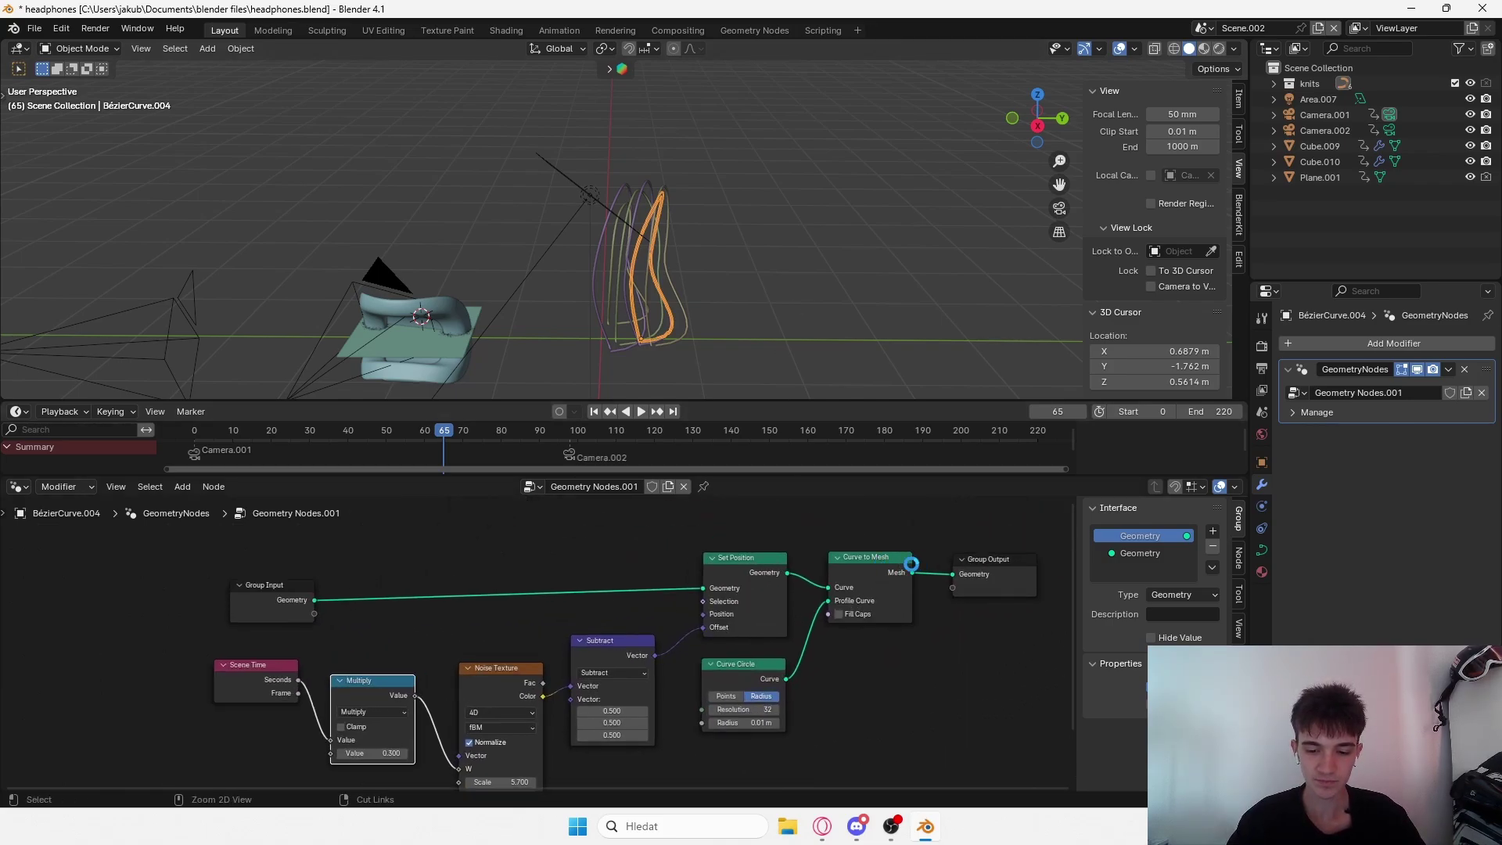
# Examine the Curve Circle and Curve to Mesh nodes and play the animation to watch the knit curve move.
pyautogui.moveTo(905, 561); pyautogui.dragTo(713, 586, button='middle')
pyautogui.scroll(3, 765, 549)
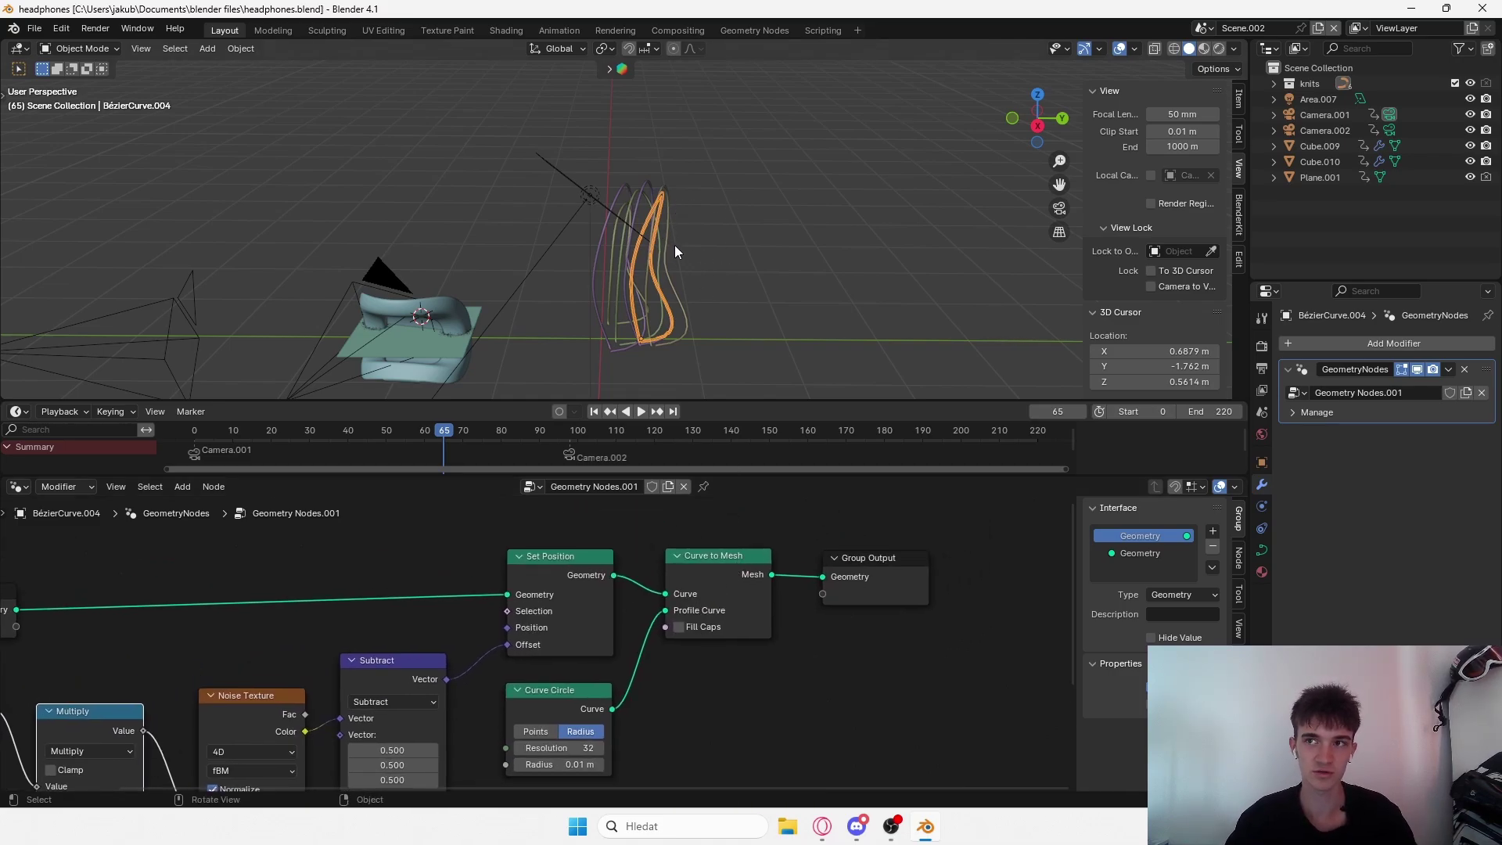
pyautogui.moveTo(583, 716); pyautogui.dragTo(613, 626, button='middle')
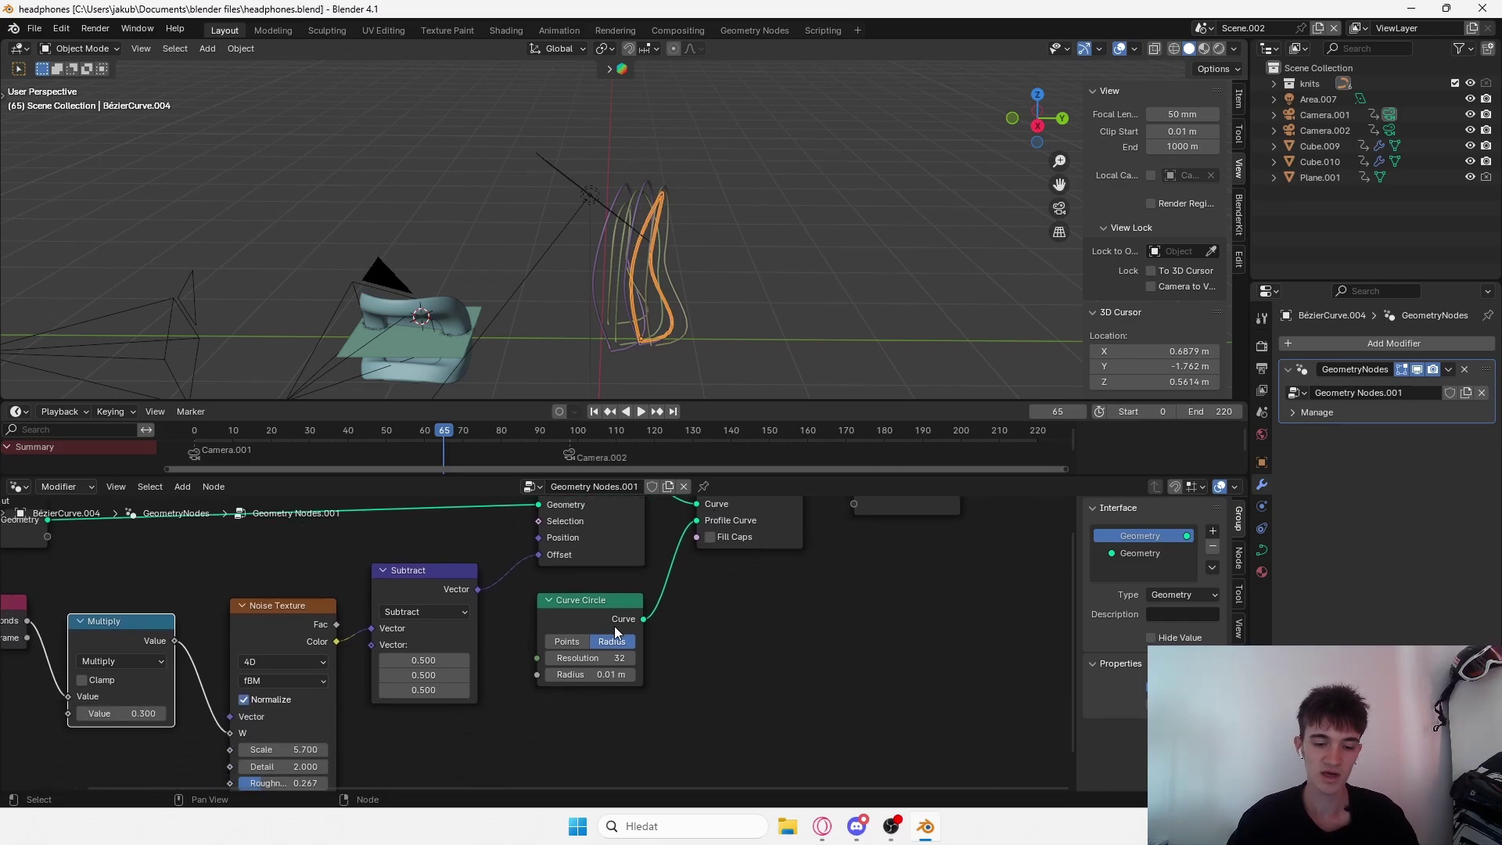
pyautogui.scroll(1, 696, 571)
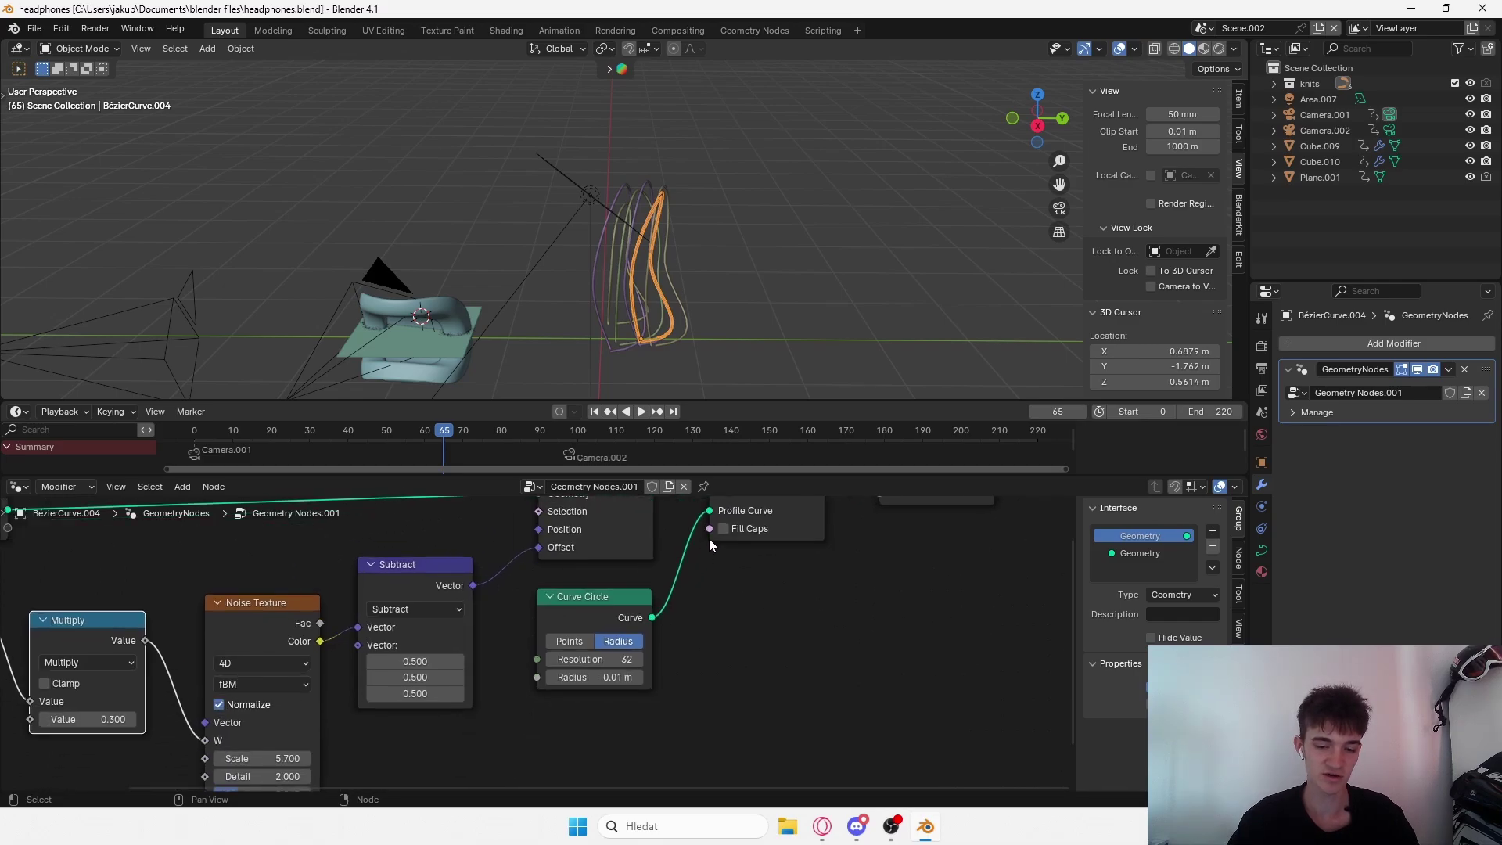
pyautogui.scroll(-3, 796, 529)
pyautogui.scroll(-3, 739, 261)
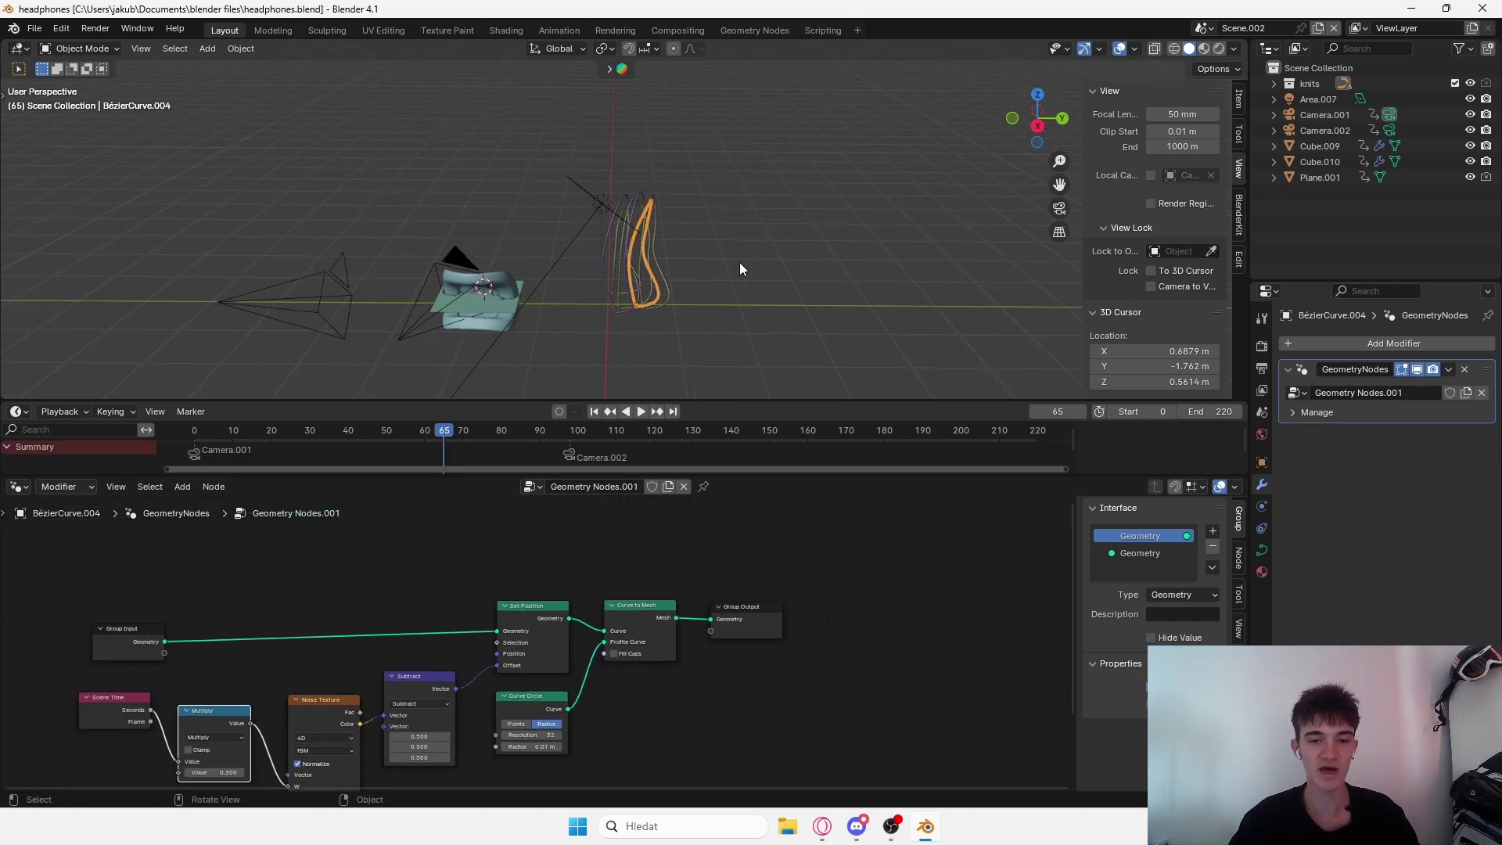
pyautogui.scroll(5, 742, 266)
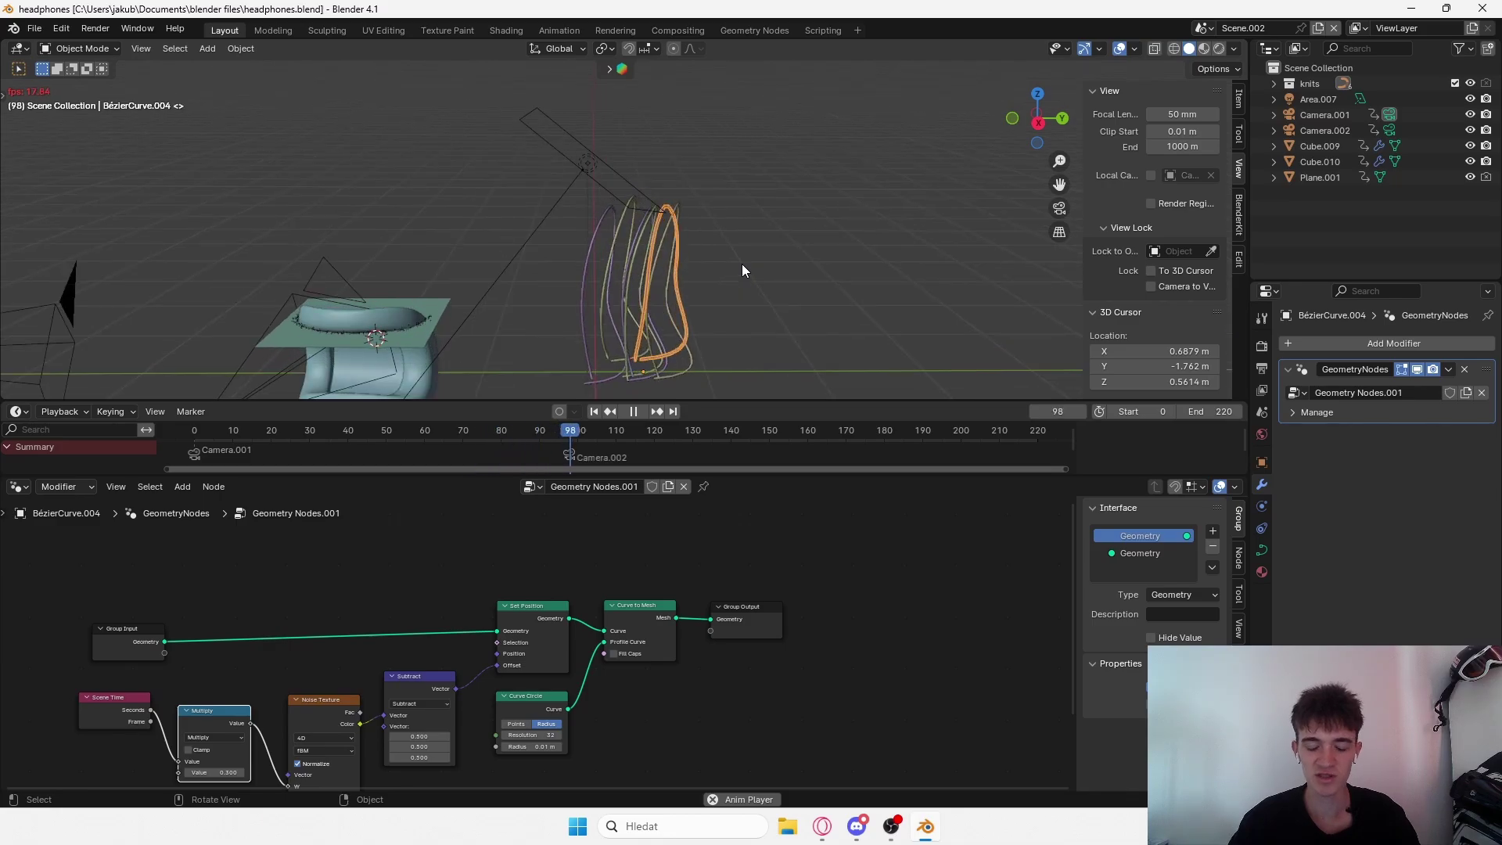
pyautogui.moveTo(743, 272); pyautogui.dragTo(726, 241, button='middle')
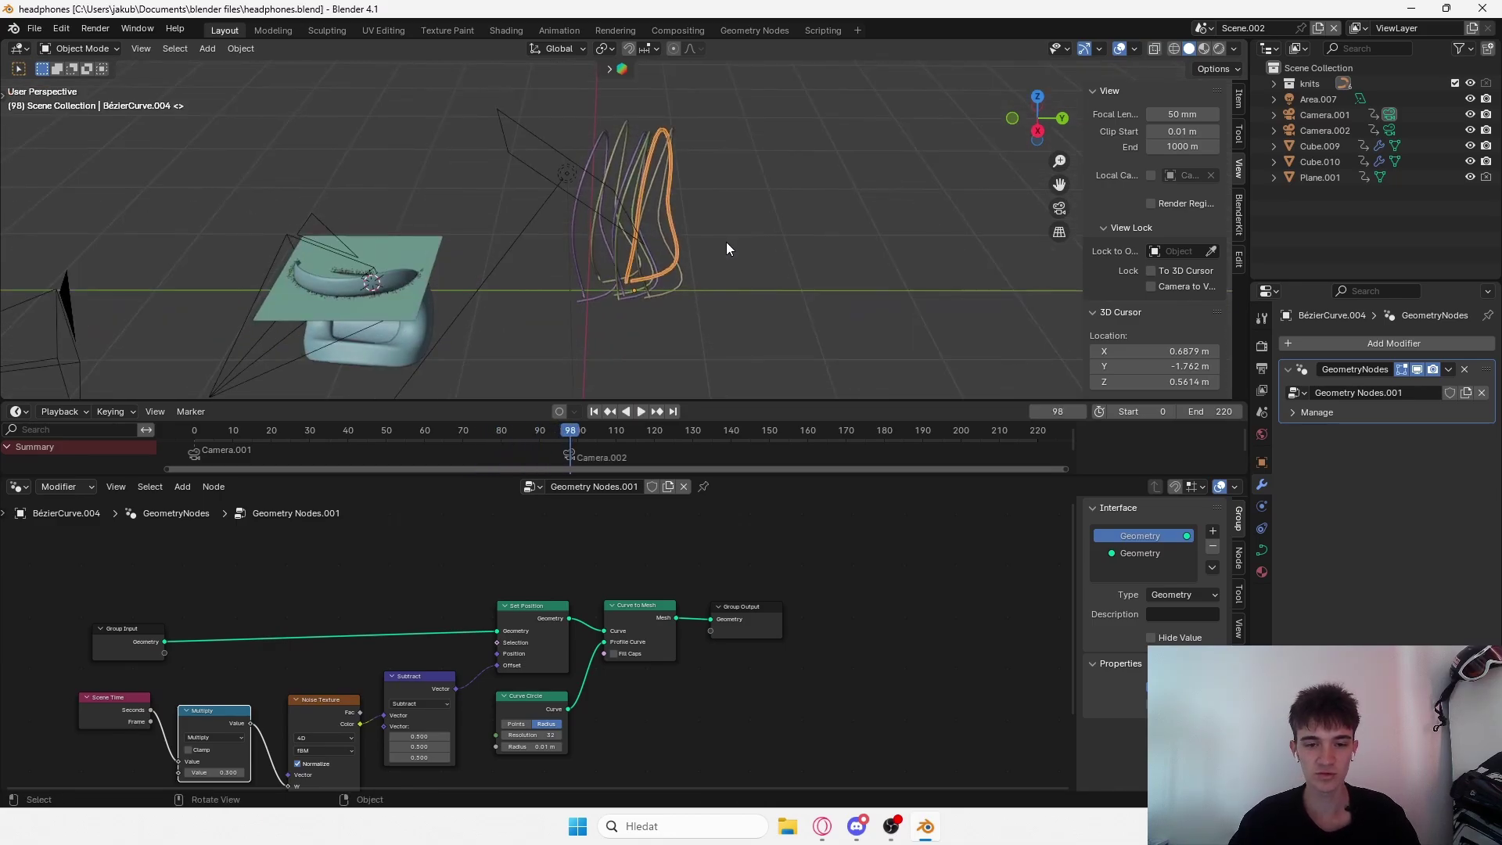
# Duplicate the selected knit curve and place the copy apart from the other curves along the Y axis.
pyautogui.hotkey('shift', 'd')
pyautogui.click(916, 230)
pyautogui.keyDown('shift'); pyautogui.moveTo(856, 229); pyautogui.dragTo(722, 223, button='middle'); pyautogui.keyUp('shift')
pyautogui.scroll(3, 838, 222)
pyautogui.scroll(-2, 722, 223)
pyautogui.scroll(-1, 722, 223)
# Set the Noise Texture's Scale to 6.400.
pyautogui.moveTo(410, 654); pyautogui.dragTo(594, 525, button='middle')
pyautogui.scroll(3, 594, 529)
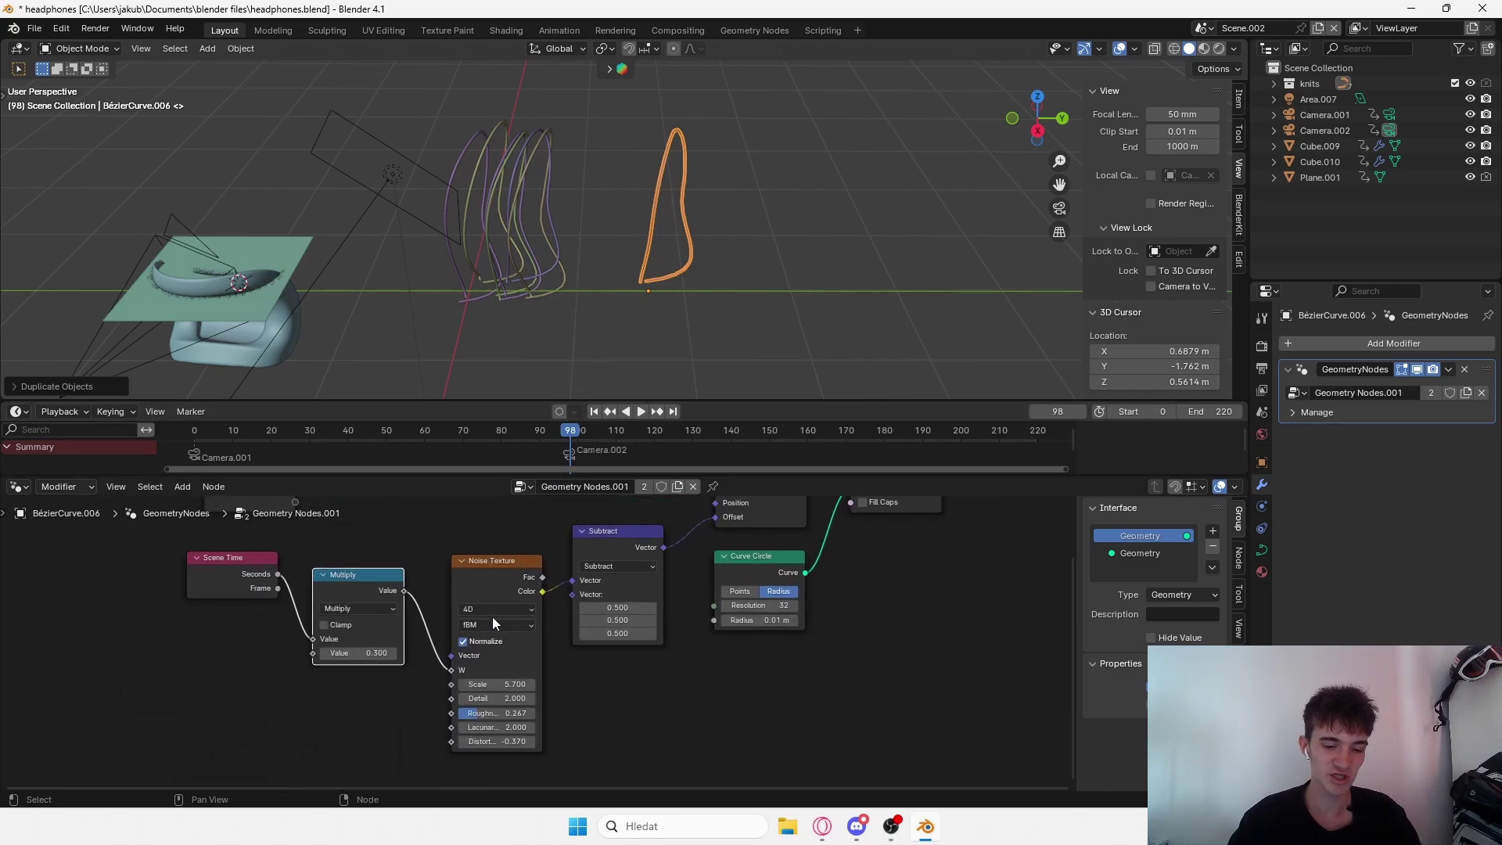
pyautogui.moveTo(566, 674); pyautogui.dragTo(661, 601, button='middle')
pyautogui.scroll(1, 661, 601)
pyautogui.moveTo(623, 604); pyautogui.dragTo(649, 600)
pyautogui.scroll(-4, 751, 582)
# Delete the duplicated knit curve.
pyautogui.press('x')
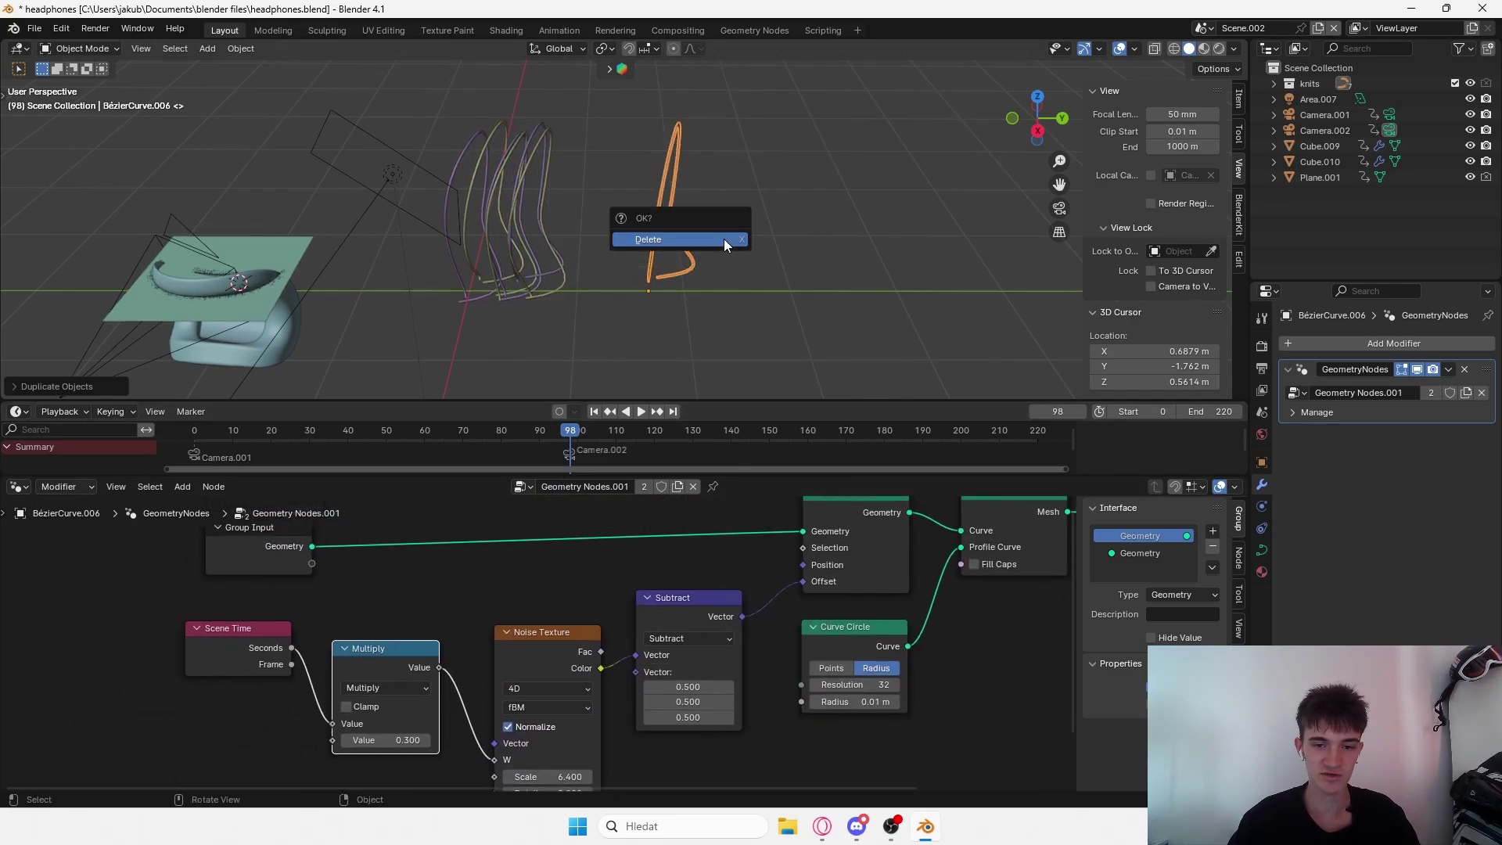
pyautogui.click(724, 238)
pyautogui.scroll(-2, 588, 199)
pyautogui.scroll(2, 673, 223)
# Play the animation and examine the motion of the remaining knit curves.
pyautogui.press('space')
pyautogui.scroll(3, 839, 219)
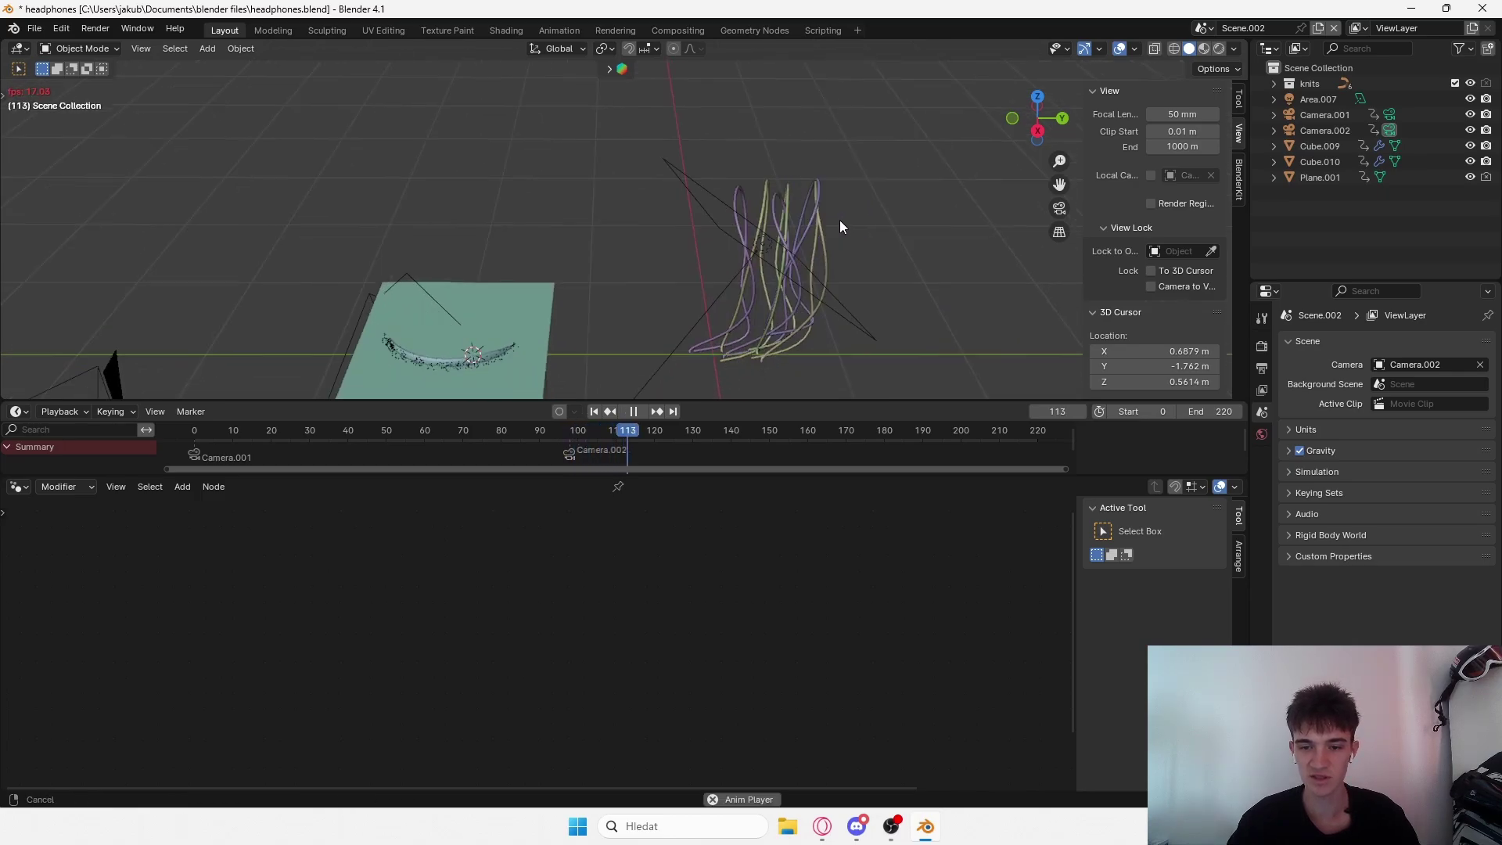
pyautogui.press('space')
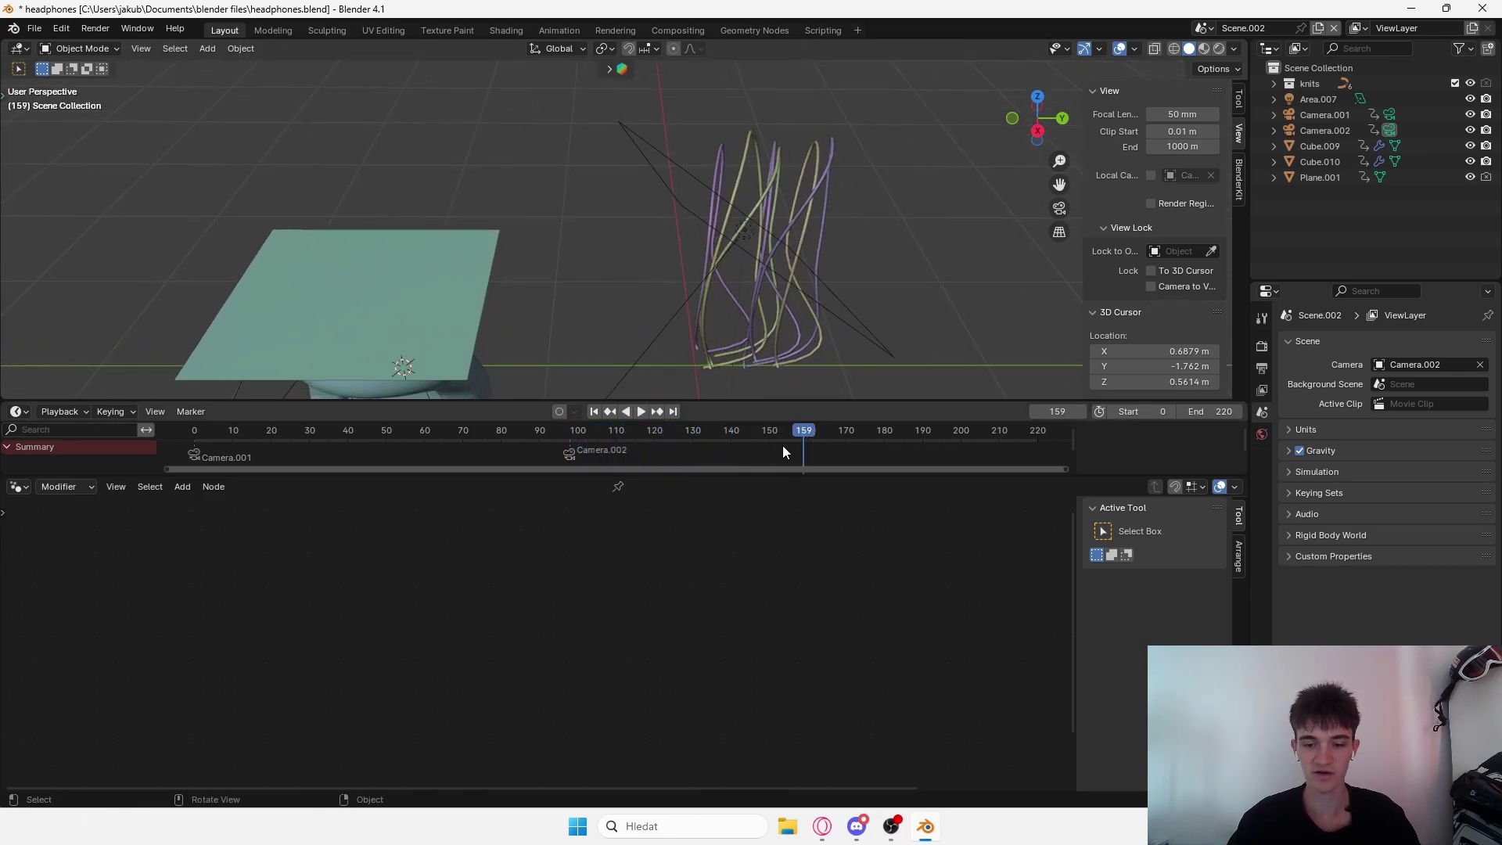
# Merge the empty node editor area into the timeline and enlarge the 3D viewport.
pyautogui.moveTo(762, 477); pyautogui.dragTo(761, 630)
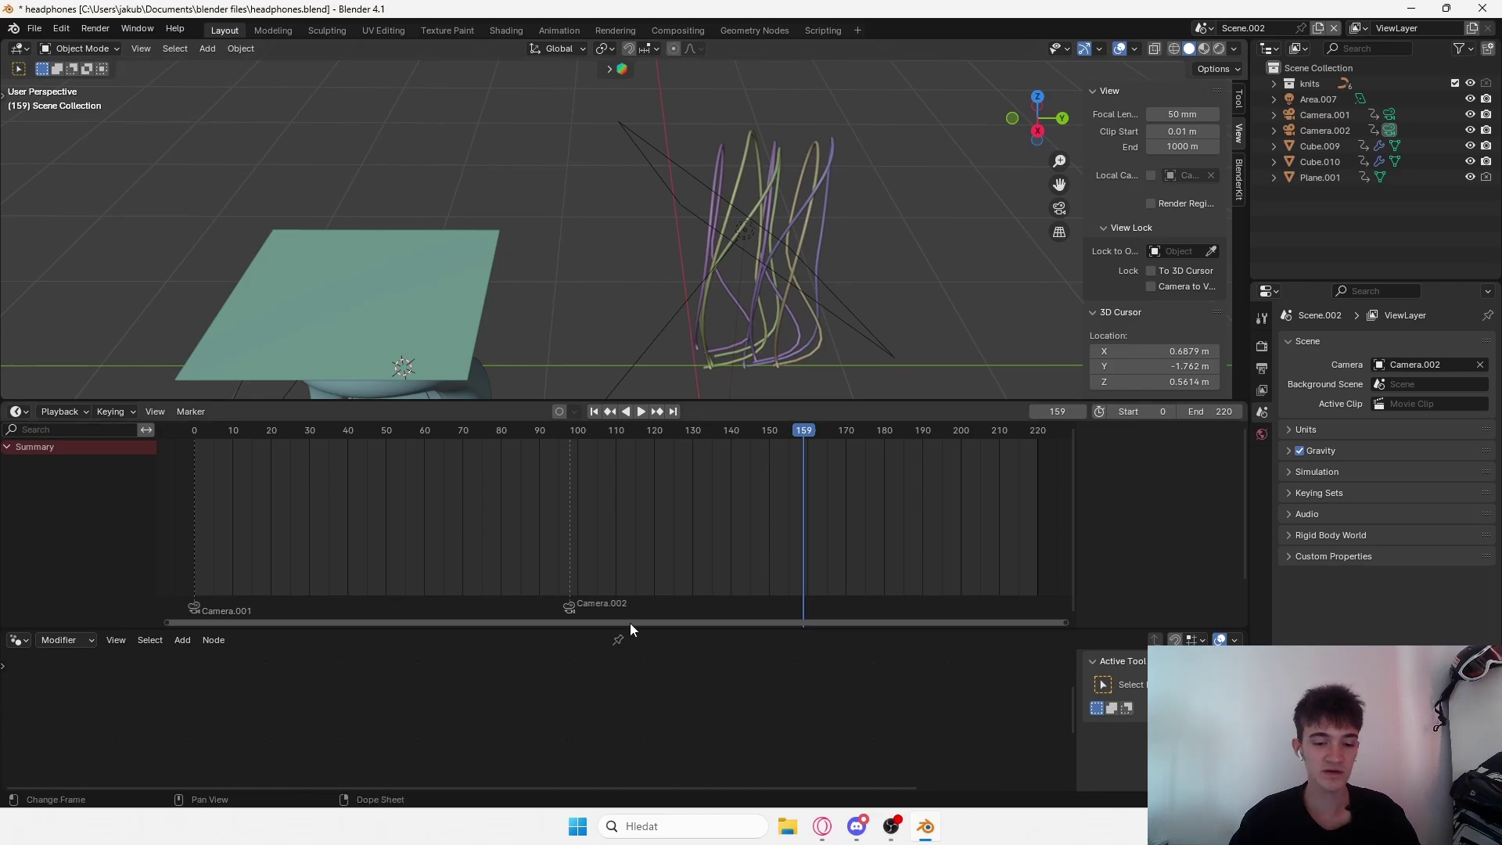
pyautogui.rightClick(684, 641)
pyautogui.click(684, 637)
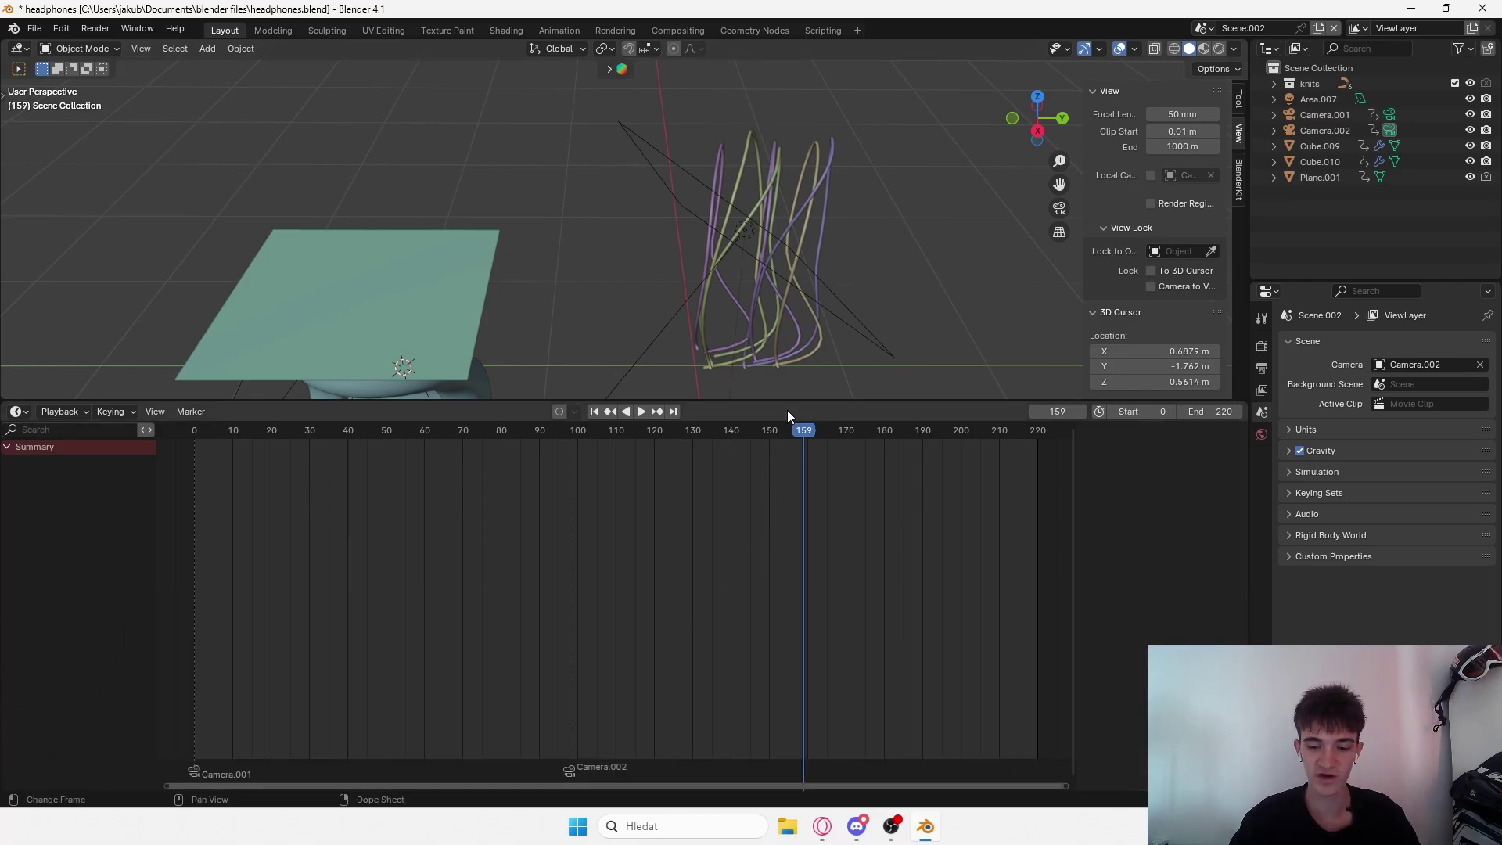
pyautogui.moveTo(786, 402); pyautogui.dragTo(773, 632)
# Examine the headphone mesh and knit curves from several angles and through the active scene camera.
pyautogui.moveTo(806, 402); pyautogui.dragTo(885, 376, button='middle')
pyautogui.moveTo(781, 310); pyautogui.dragTo(770, 335, button='middle')
pyautogui.moveTo(761, 289); pyautogui.dragTo(672, 360)
pyautogui.moveTo(792, 372); pyautogui.dragTo(851, 398, button='middle')
pyautogui.click(903, 174)
pyautogui.moveTo(862, 322); pyautogui.dragTo(803, 334, button='middle')
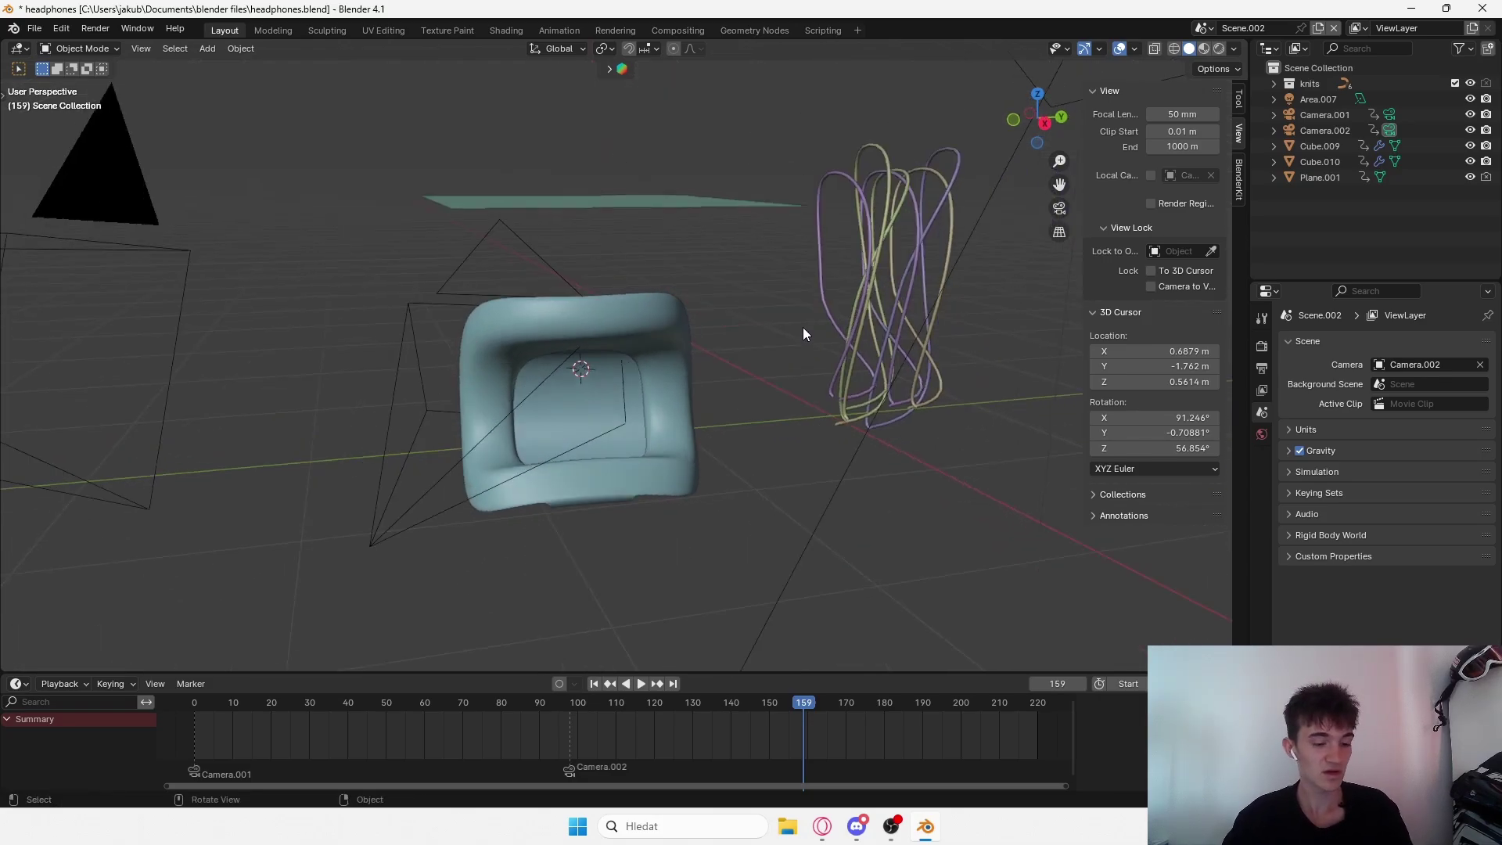
pyautogui.press('KP_0')
pyautogui.scroll(2, 802, 383)
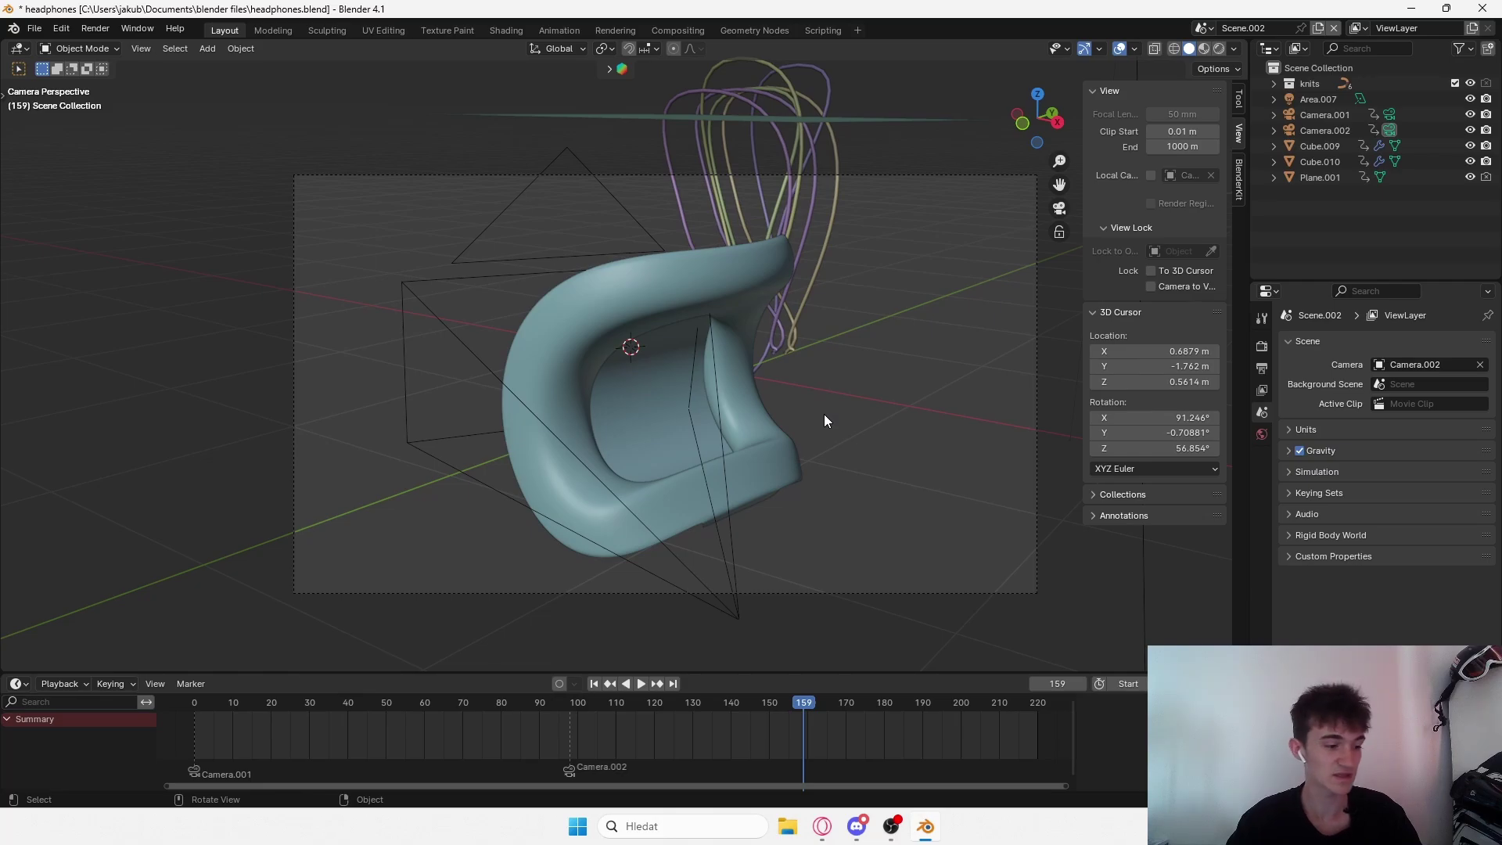
pyautogui.moveTo(865, 222); pyautogui.dragTo(885, 184, button='middle')
pyautogui.moveTo(902, 184); pyautogui.dragTo(701, 212)
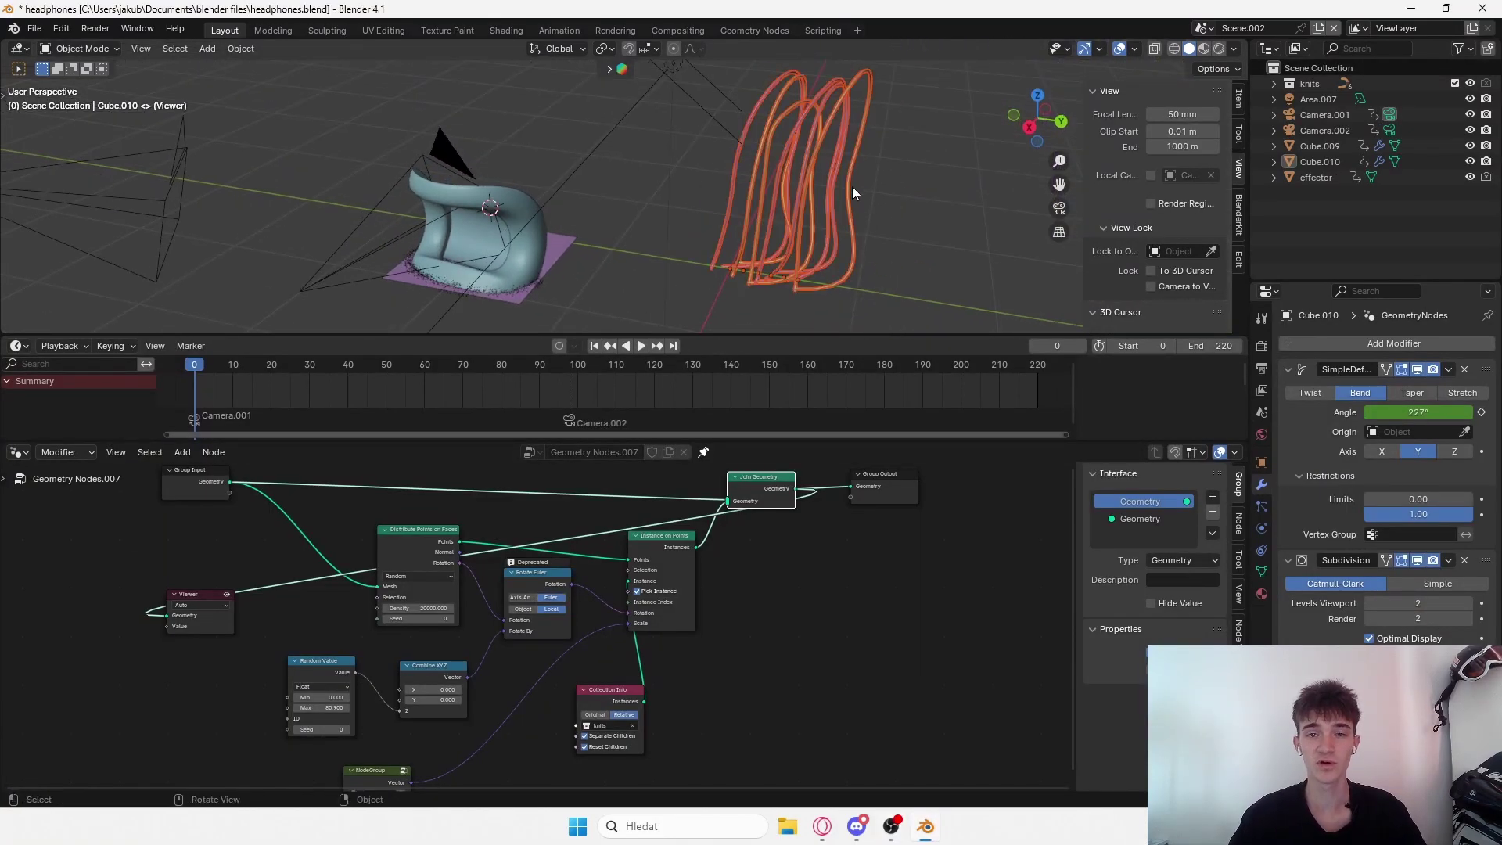
# Enlarge the 3D viewport by shrinking the node editor and timeline areas.
pyautogui.scroll(3, 801, 215)
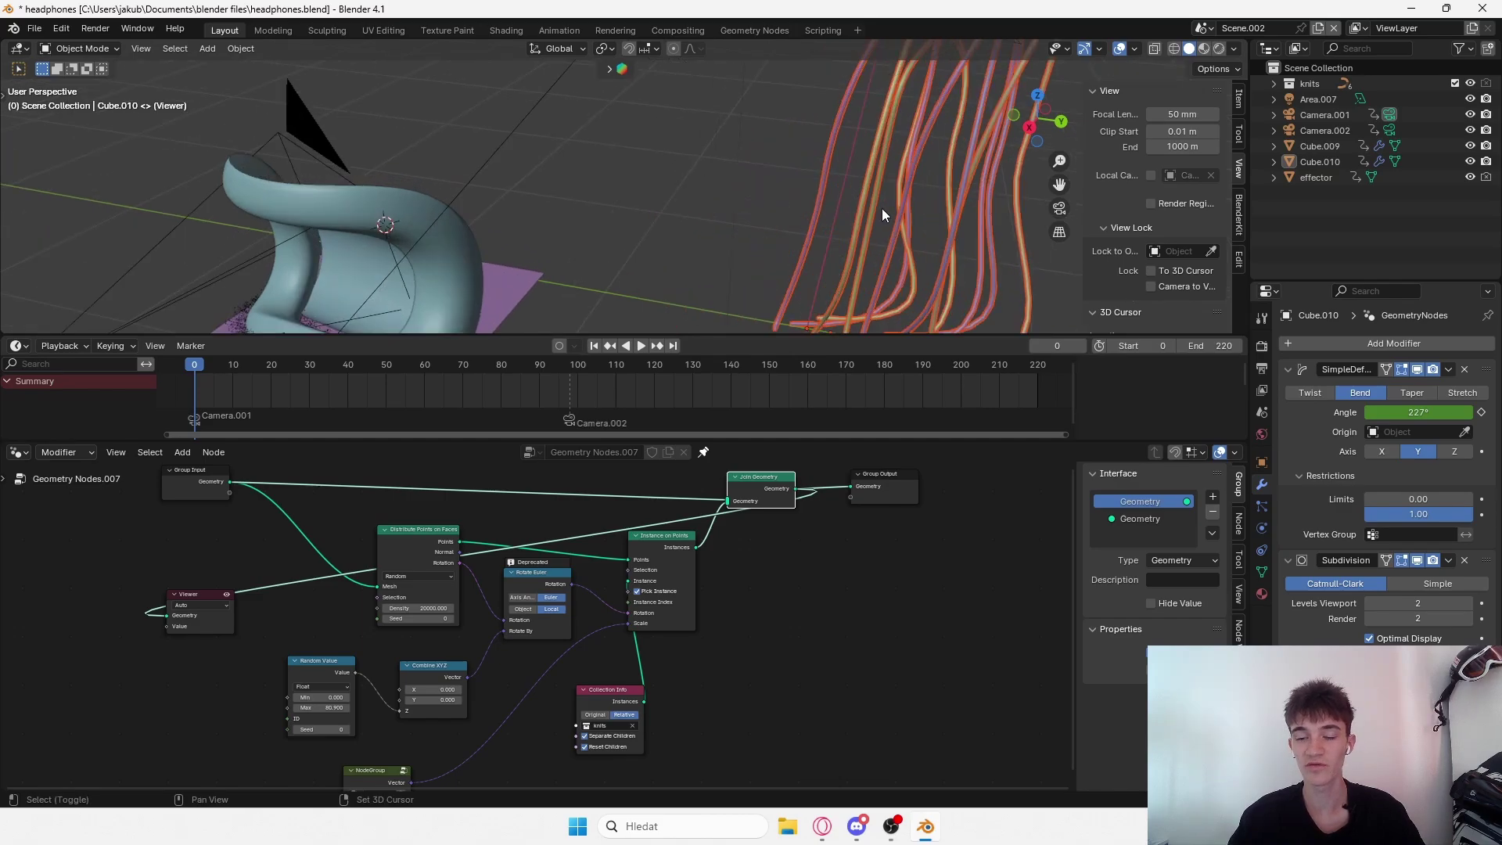
pyautogui.keyDown('shift'); pyautogui.moveTo(881, 209); pyautogui.dragTo(739, 216, button='middle'); pyautogui.keyUp('shift')
pyautogui.scroll(-3, 739, 217)
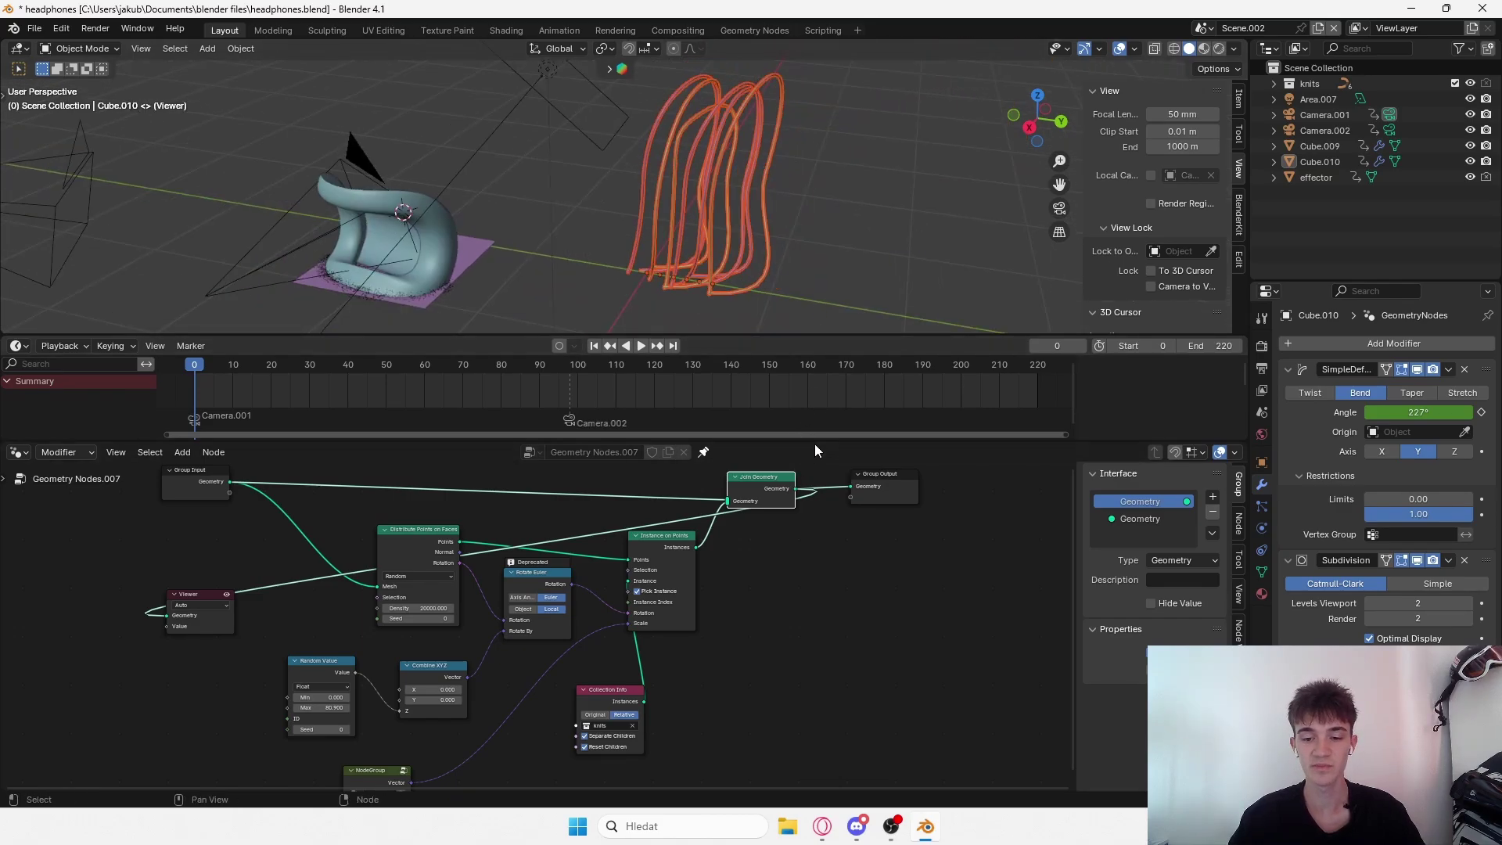
pyautogui.moveTo(814, 441); pyautogui.dragTo(838, 588)
pyautogui.moveTo(892, 335); pyautogui.dragTo(868, 454)
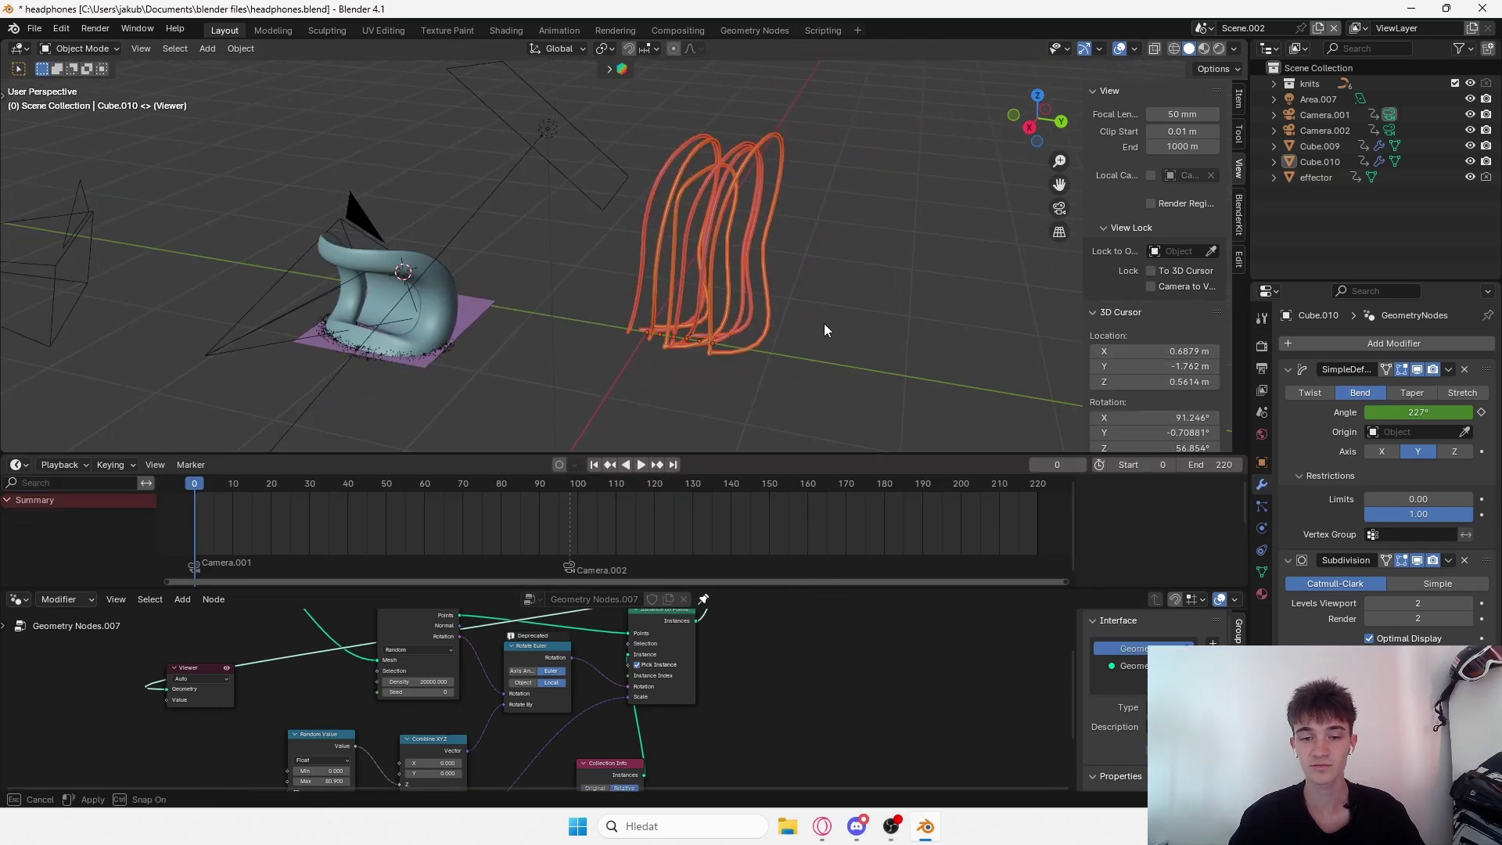
pyautogui.moveTo(824, 323); pyautogui.dragTo(818, 294)
# Play the animation, inspect the knits around the mesh where the plane crosses it, and return to frame 0.
pyautogui.press('space')
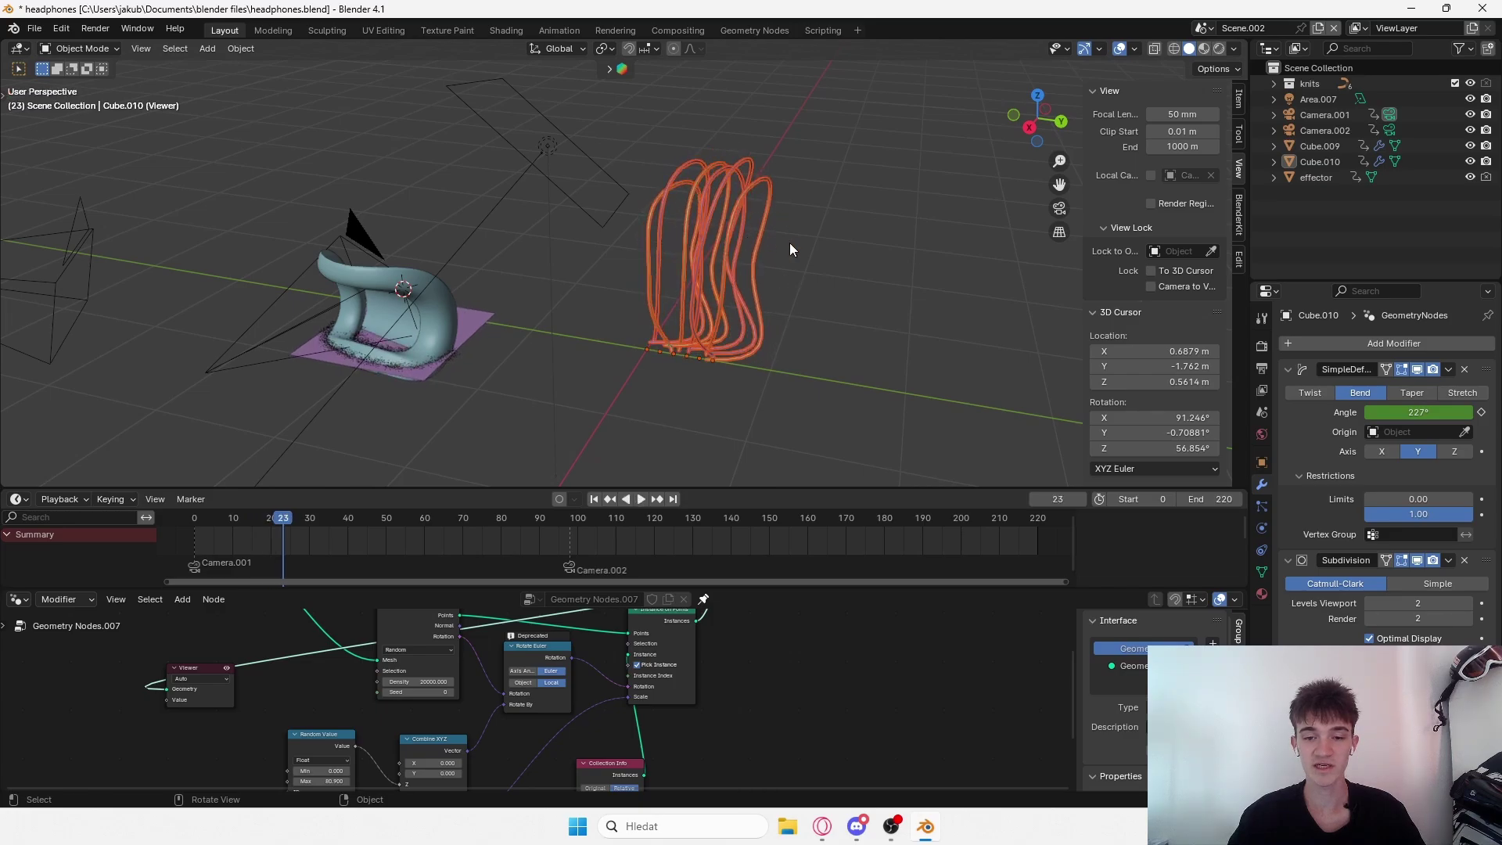
pyautogui.scroll(5, 406, 367)
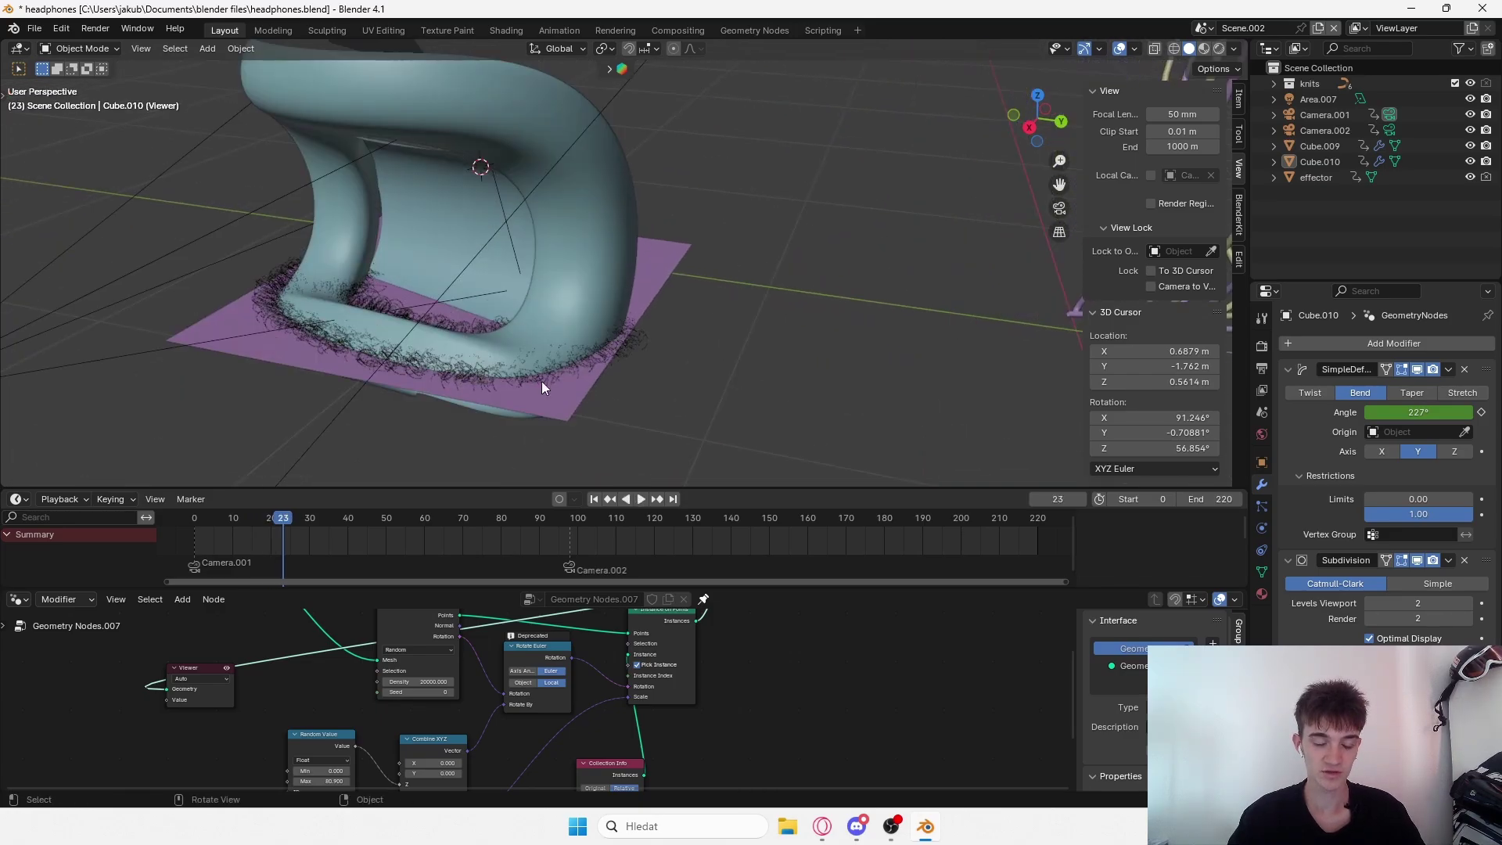
pyautogui.scroll(4, 603, 326)
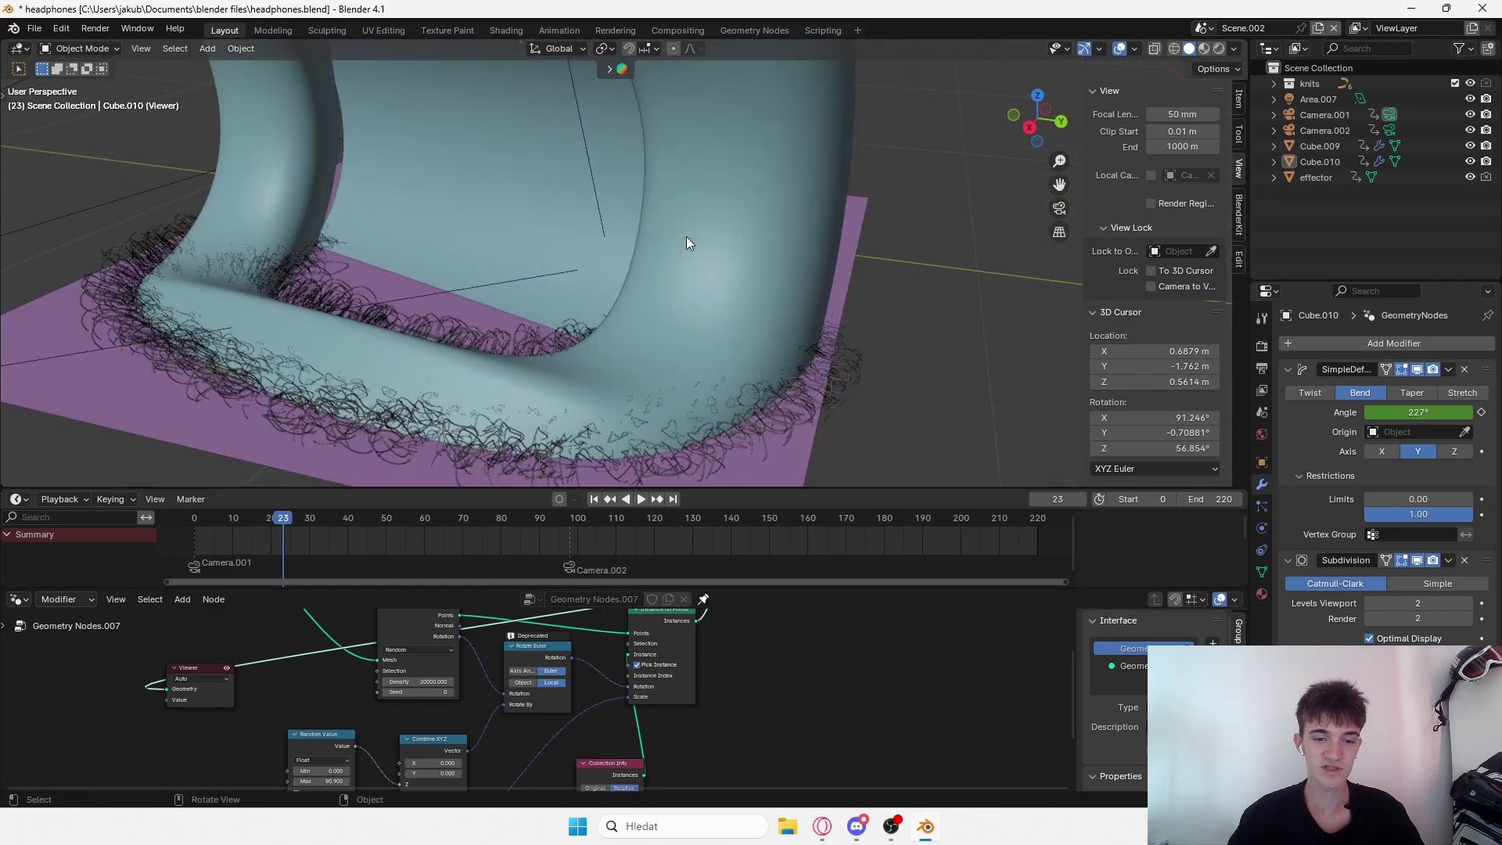
pyautogui.press('space')
pyautogui.scroll(-10, 683, 241)
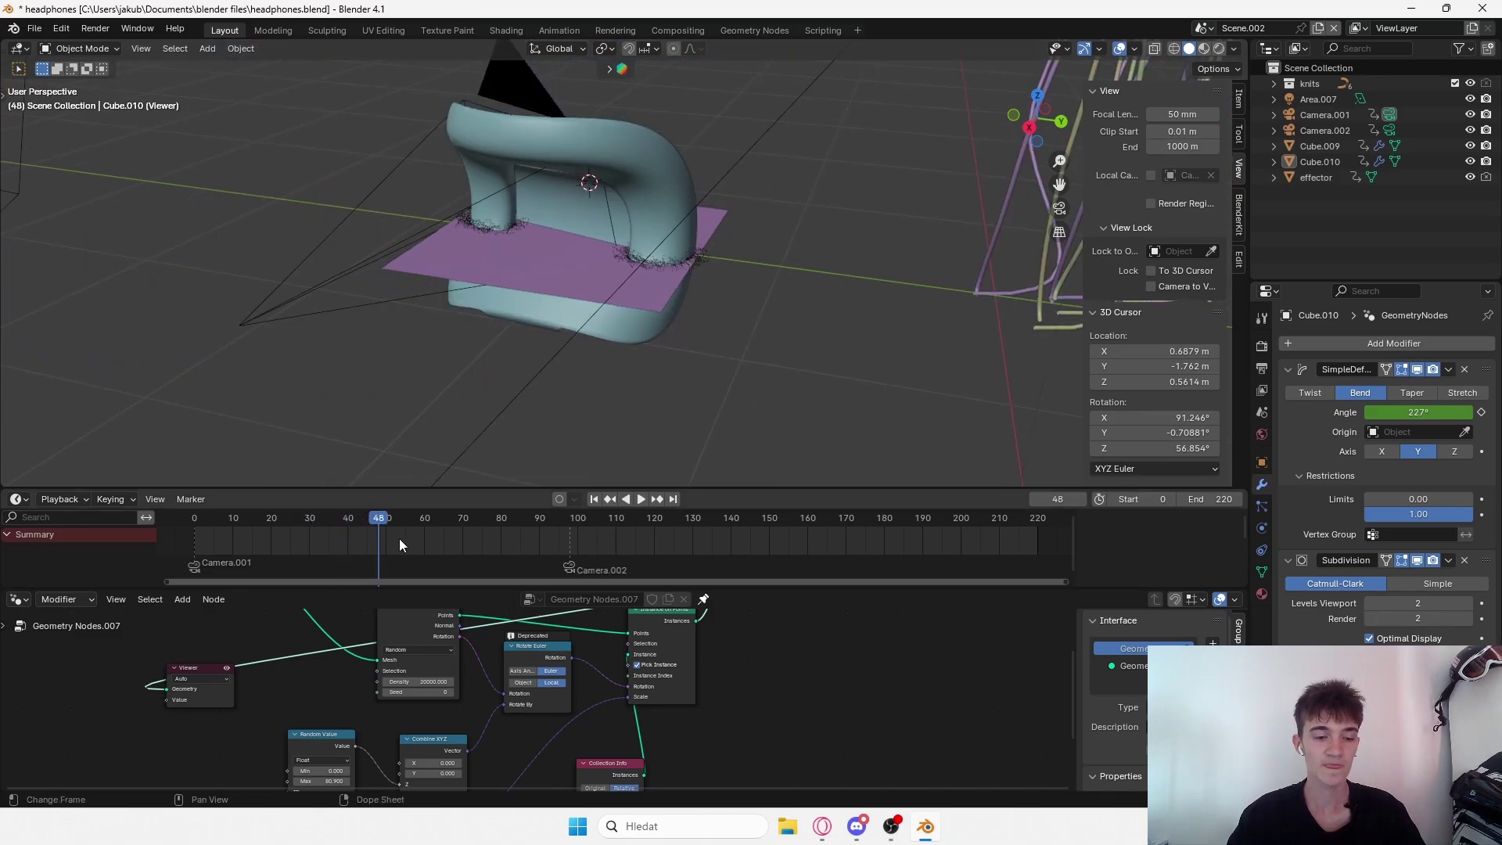
pyautogui.moveTo(400, 539); pyautogui.dragTo(191, 532)
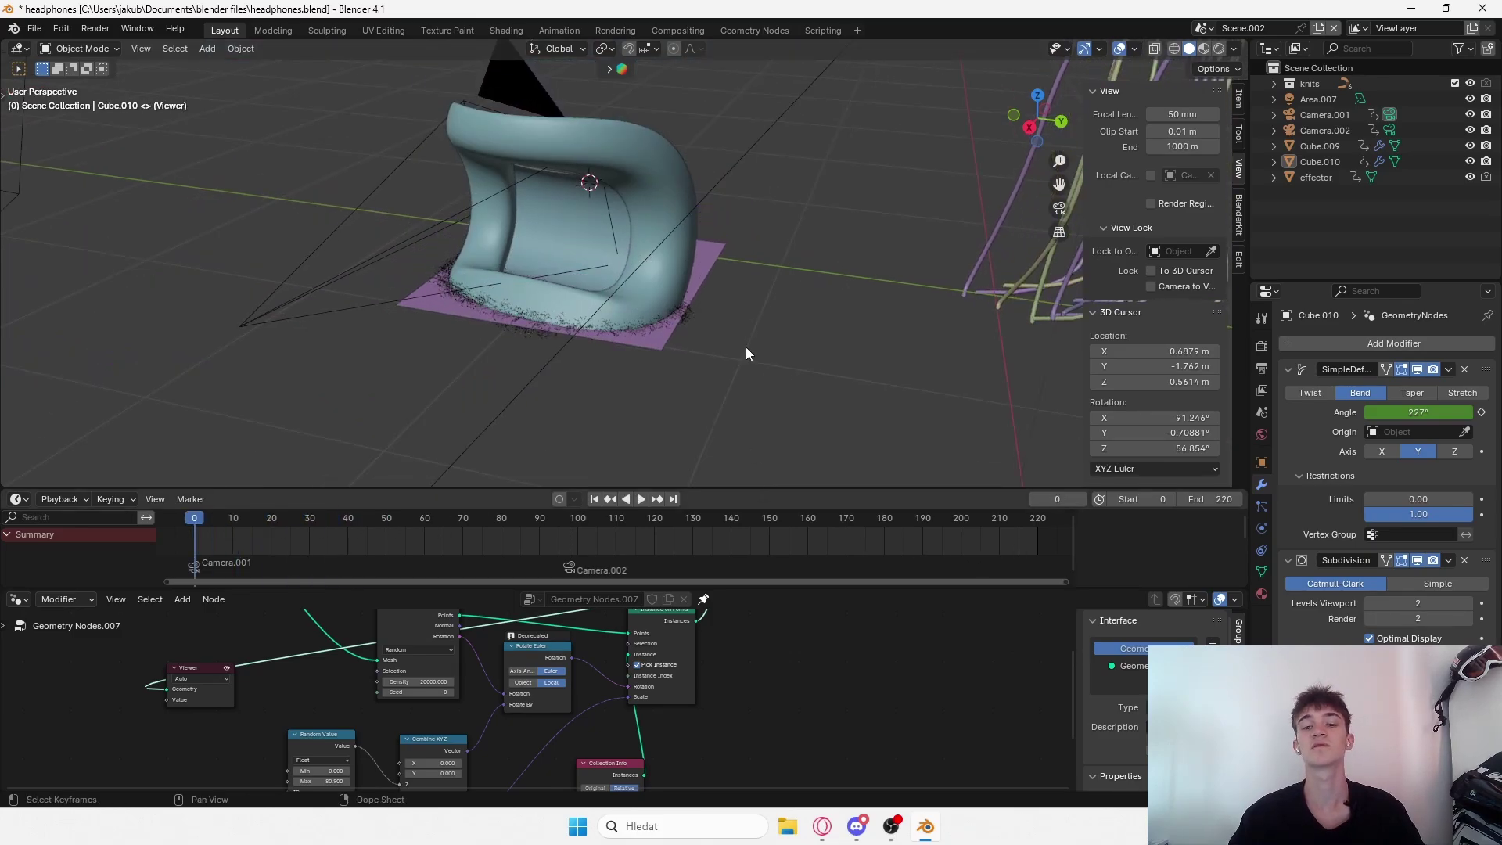
# Select the effector plane and try moving it upward through the headphone mesh.
pyautogui.click(706, 252)
pyautogui.moveTo(852, 346); pyautogui.dragTo(765, 346, button='middle')
pyautogui.moveTo(644, 343); pyautogui.dragTo(651, 233, button='middle')
pyautogui.press('g')
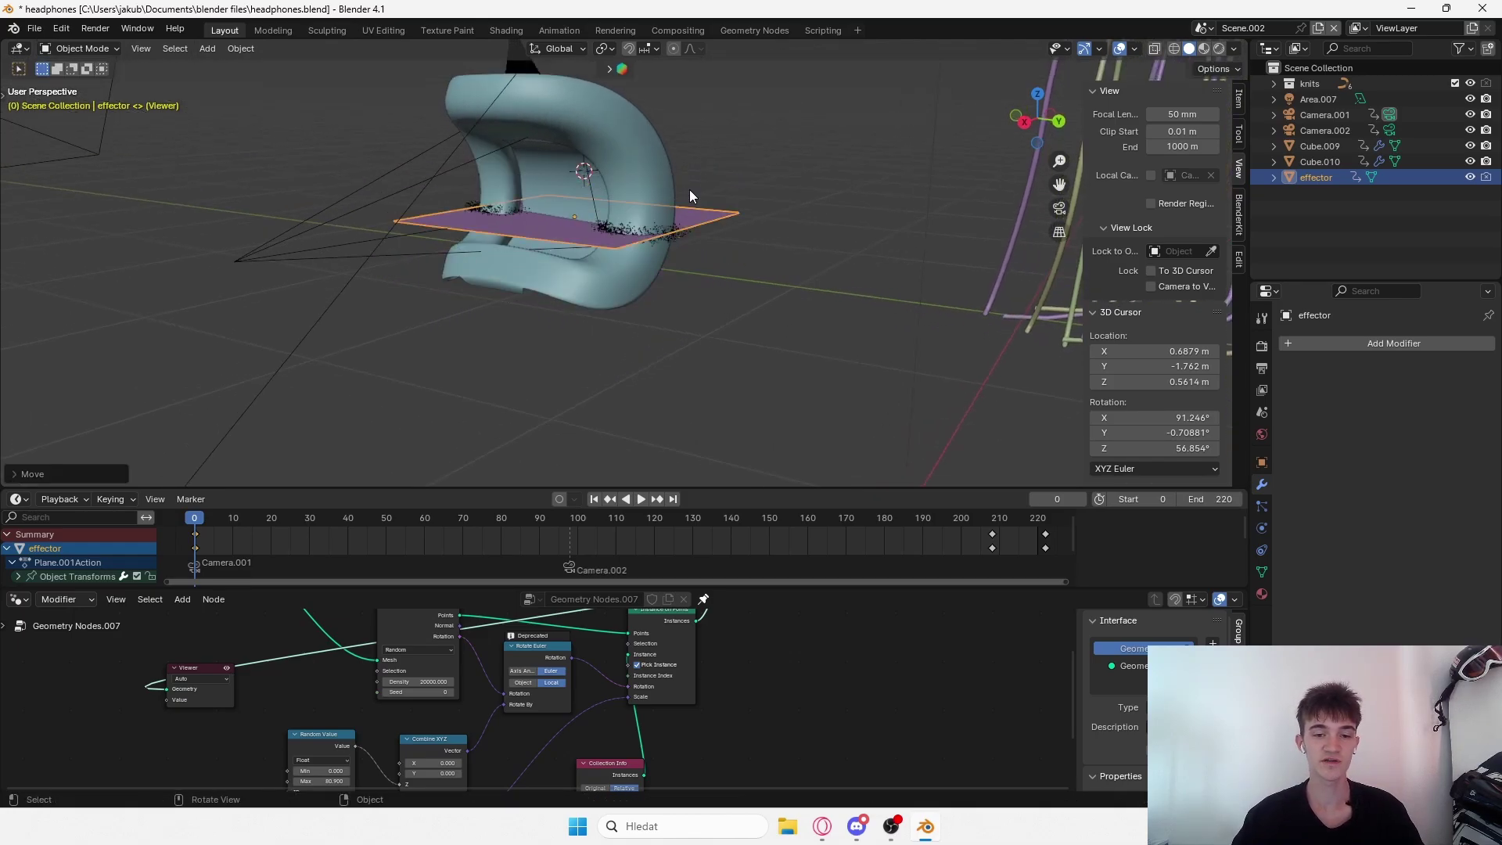
pyautogui.rightClick(701, 176)
# Play and scrub the plane animation from frame 0 across the timeline, checking the knits on the mesh, and return to frame 0.
pyautogui.moveTo(718, 243); pyautogui.dragTo(704, 206, button='middle')
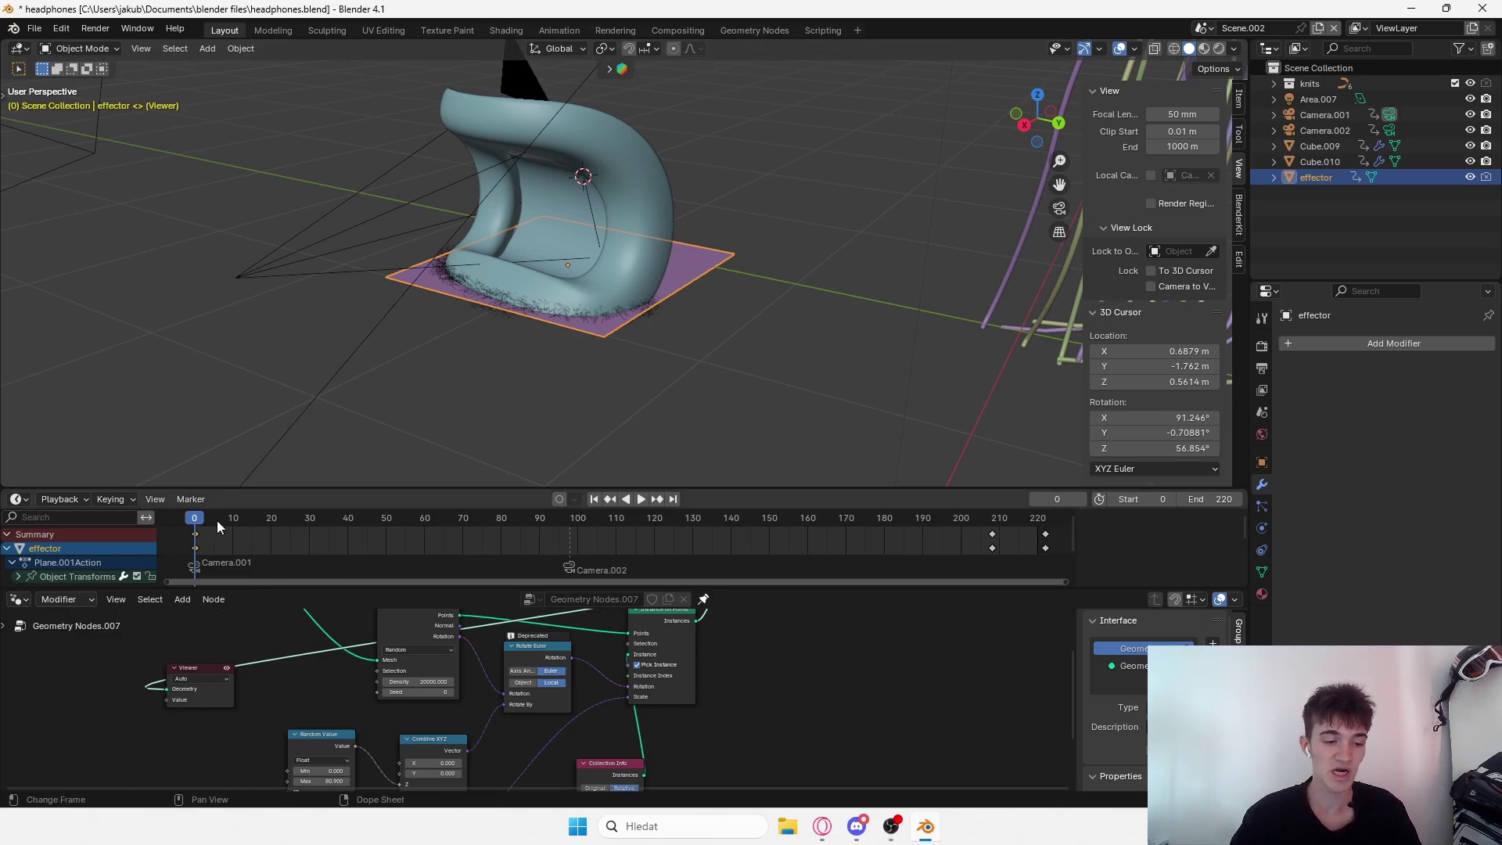
pyautogui.press('space')
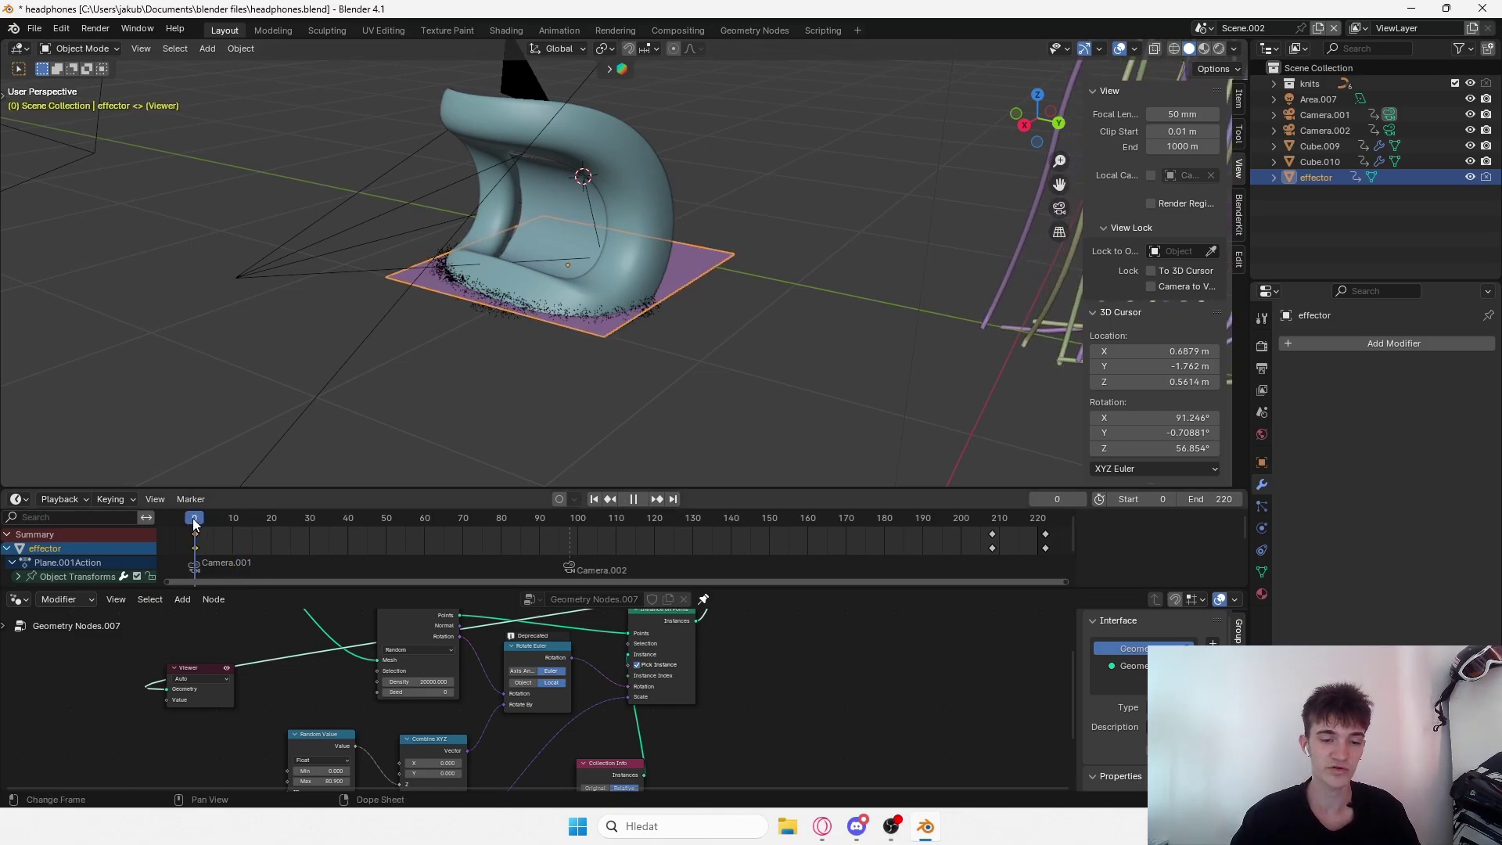
pyautogui.moveTo(194, 524); pyautogui.dragTo(990, 525)
pyautogui.scroll(-4, 772, 166)
pyautogui.moveTo(771, 167)
pyautogui.keyDown('shift'); pyautogui.mouseDown(button='middle')
pyautogui.moveTo(767, 259)
pyautogui.moveTo(773, 179)
pyautogui.mouseUp(button='middle'); pyautogui.keyUp('shift')
pyautogui.moveTo(688, 517); pyautogui.dragTo(194, 519)
pyautogui.press('space')
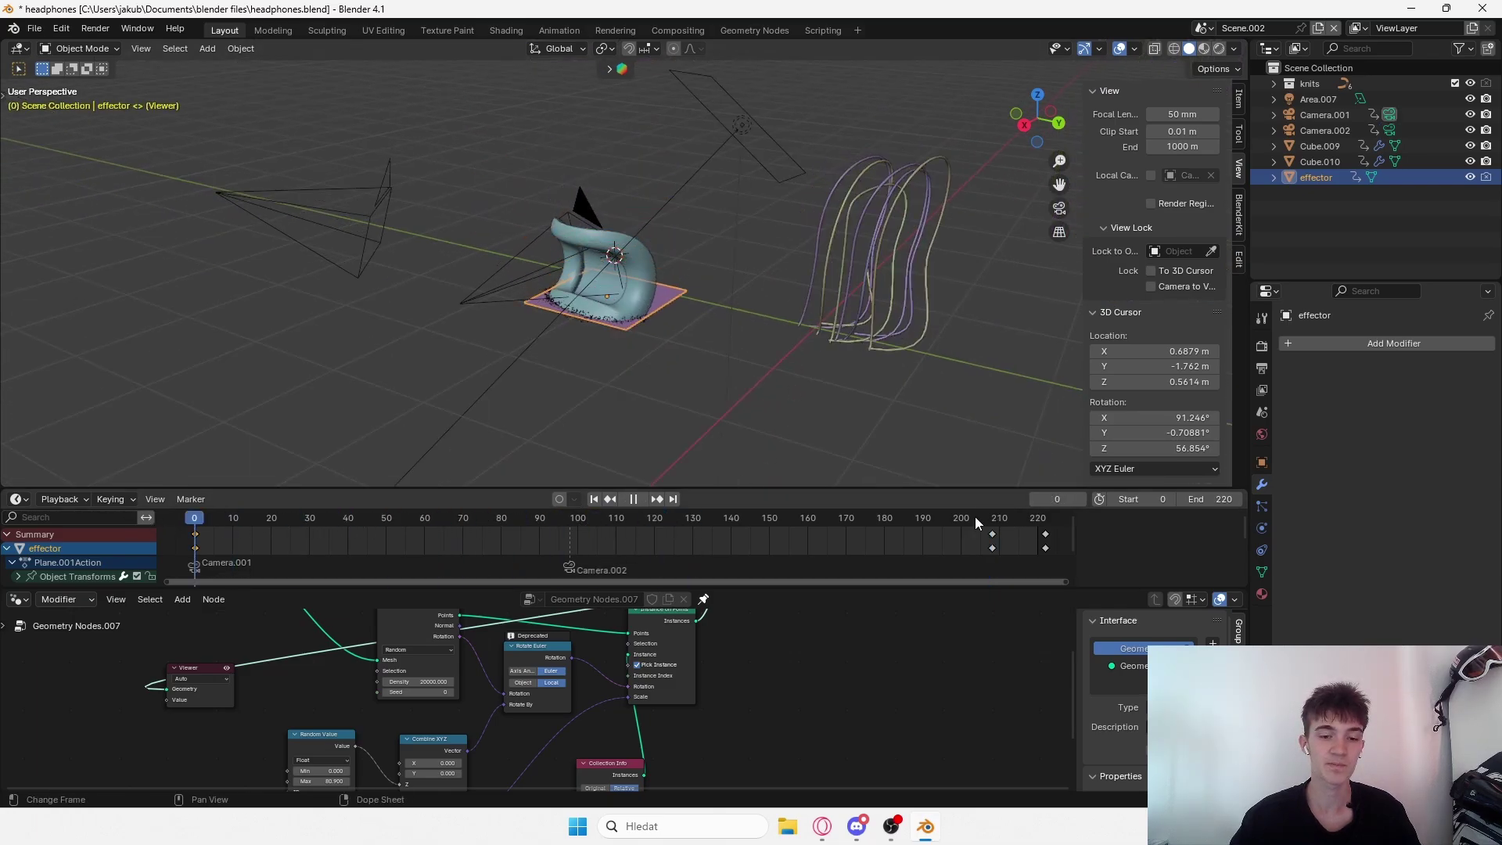
# Select the headphone mesh and enlarge the node editor by shrinking the 3D viewport and timeline areas.
pyautogui.scroll(6, 687, 360)
pyautogui.keyDown('shift'); pyautogui.moveTo(699, 275); pyautogui.dragTo(701, 228, button='middle'); pyautogui.keyUp('shift')
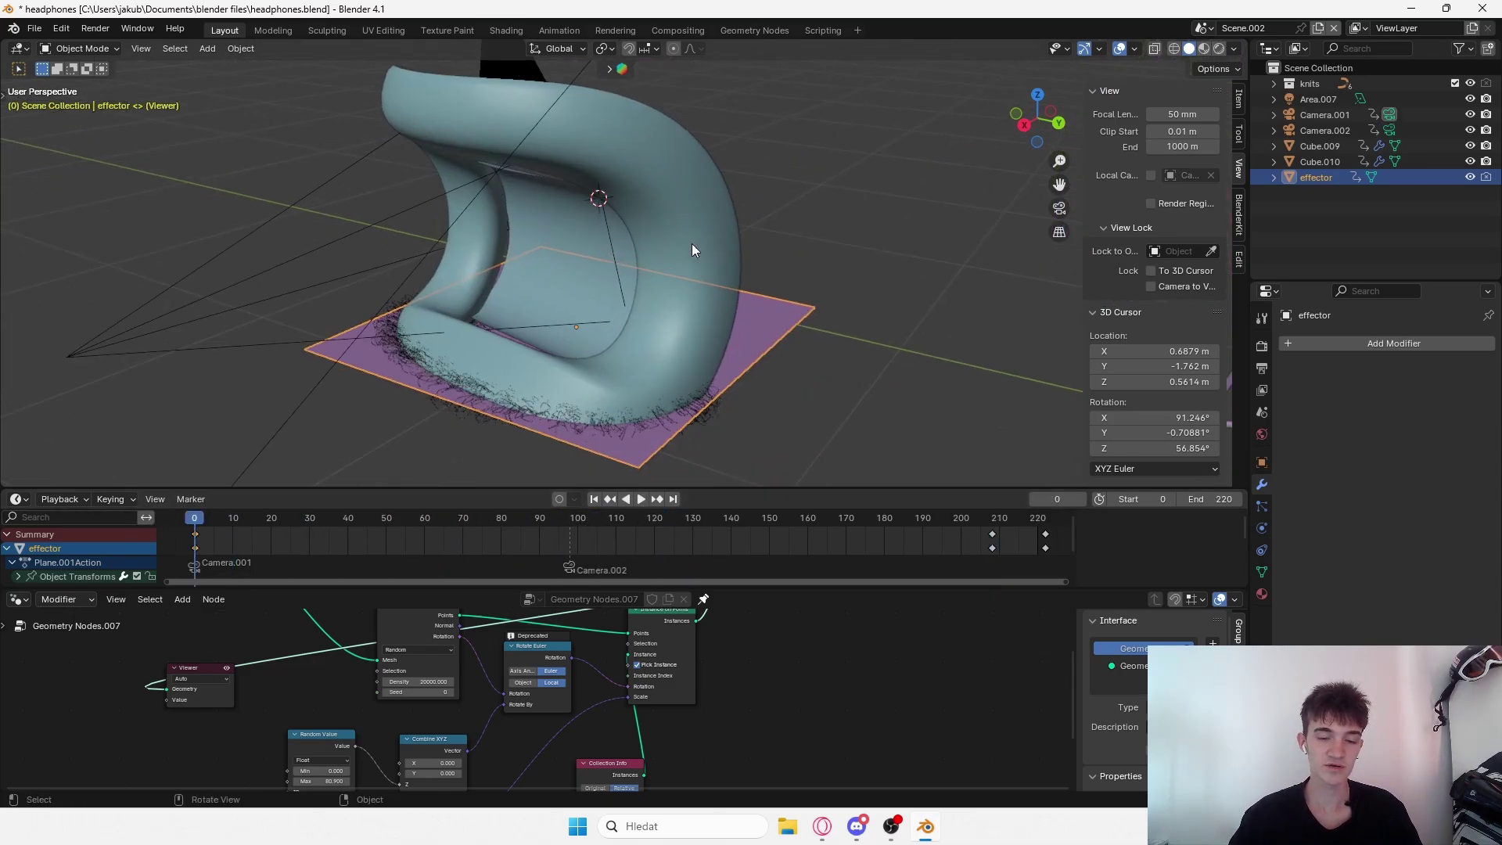
pyautogui.click(691, 250)
pyautogui.moveTo(829, 489); pyautogui.dragTo(831, 385)
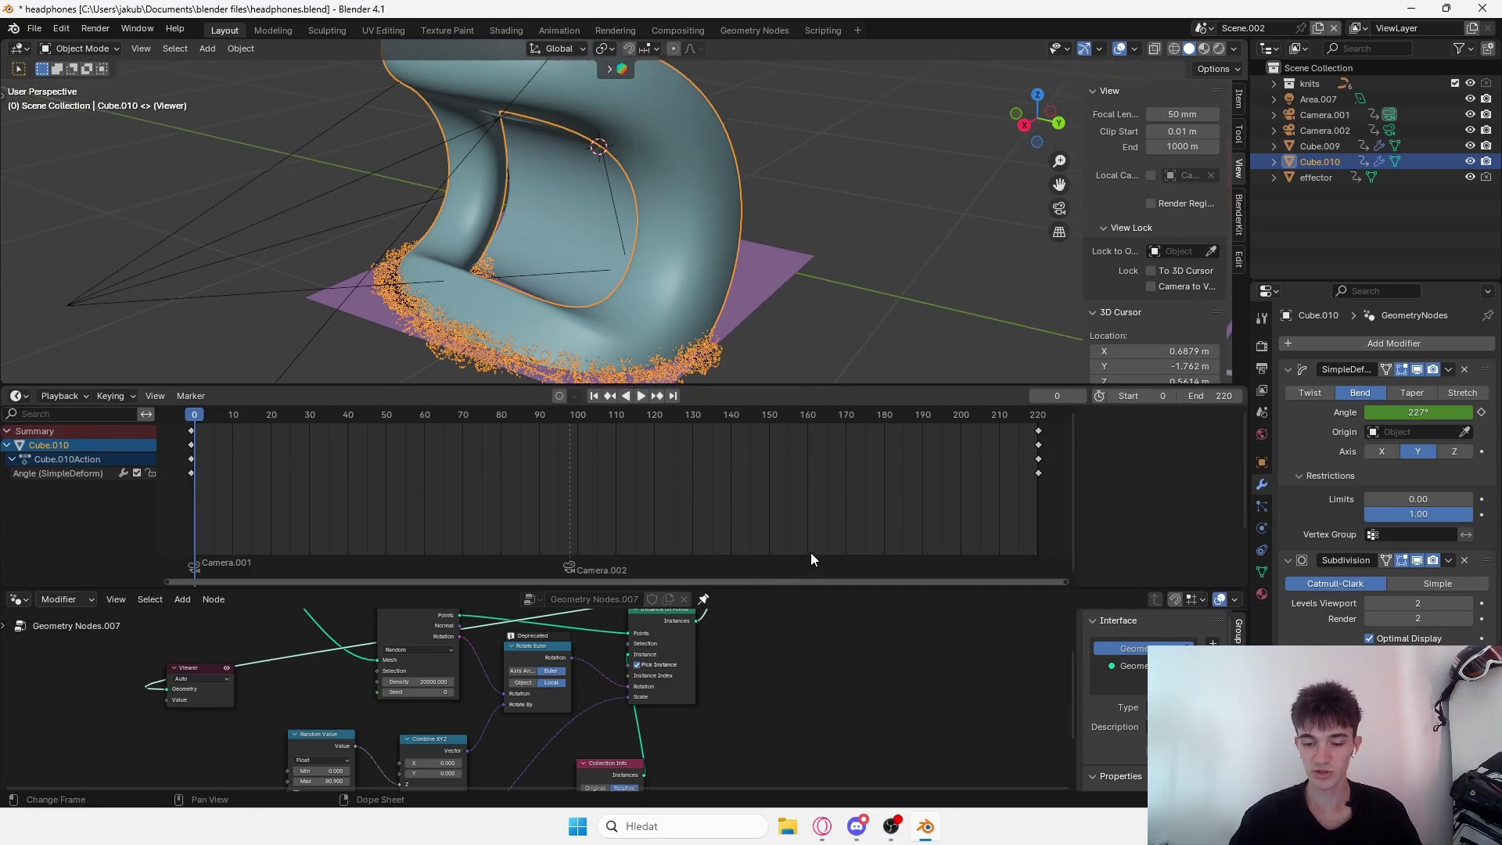
pyautogui.moveTo(811, 586); pyautogui.dragTo(814, 474)
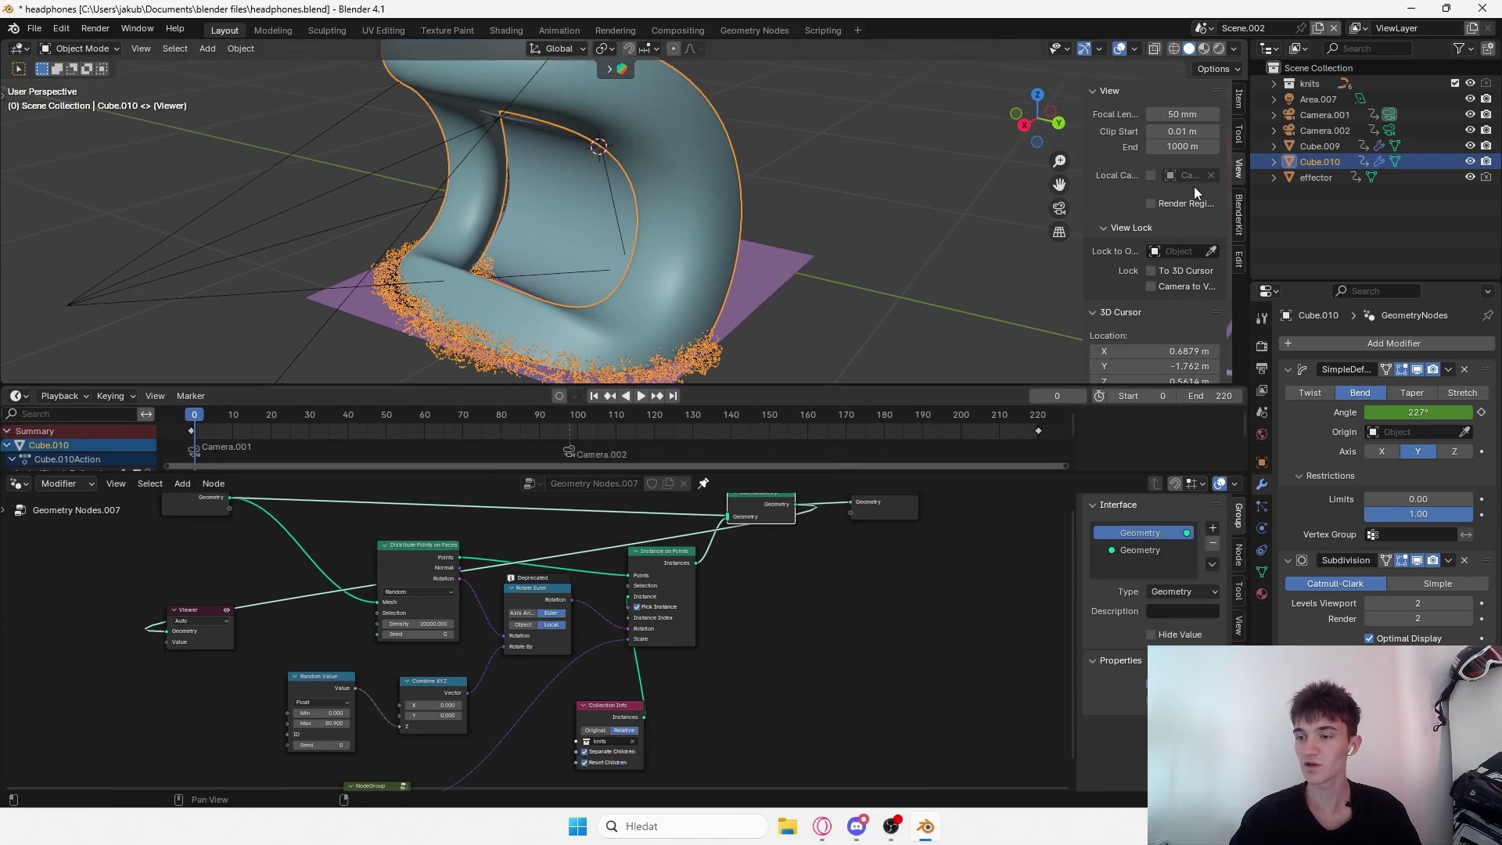
pyautogui.click(768, 276)
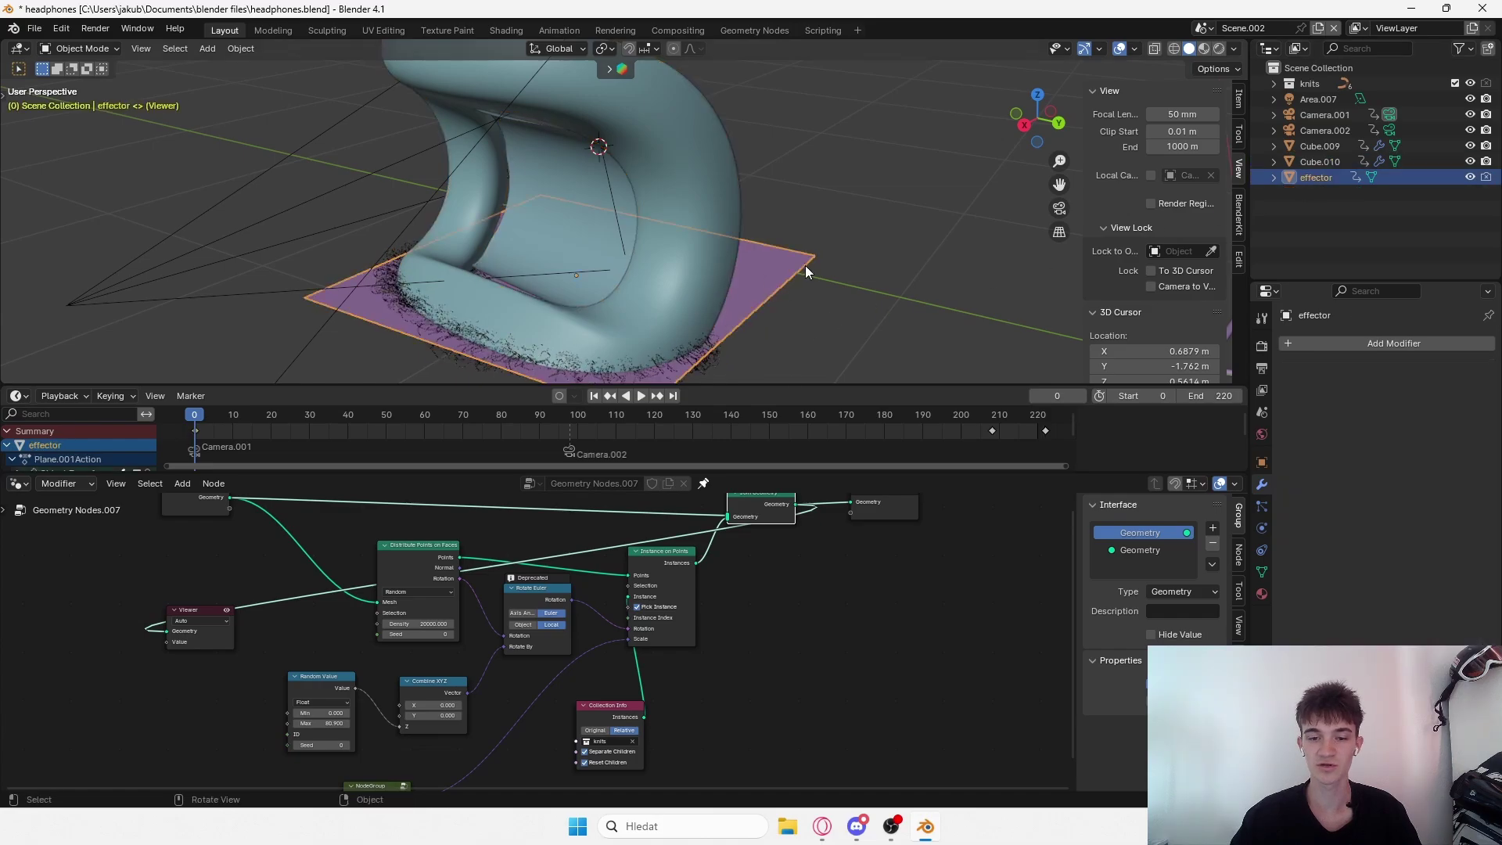
pyautogui.click(732, 207)
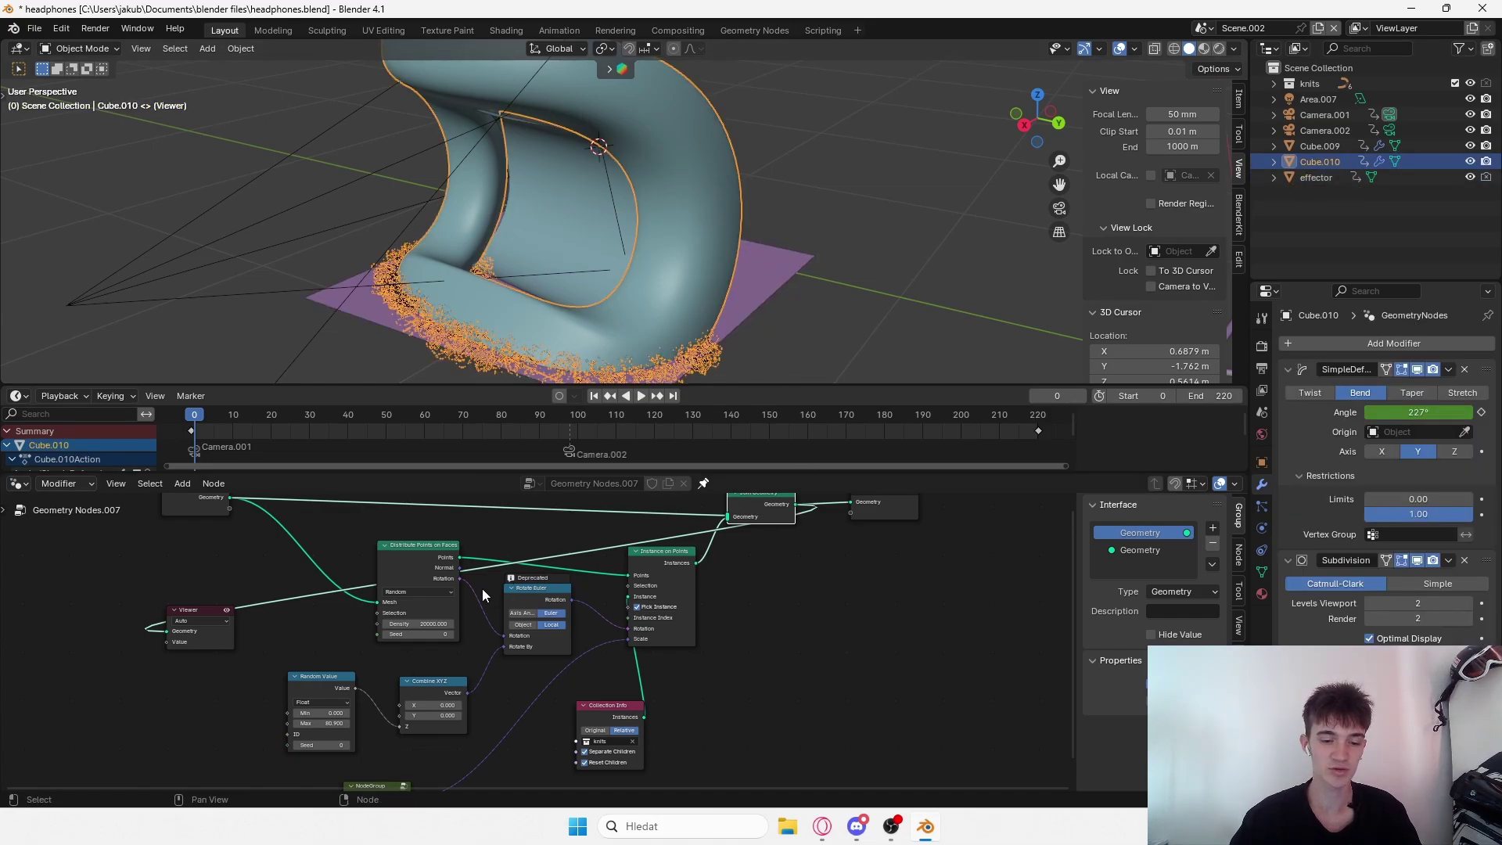
# Delete the Viewer node from the Geometry Nodes.007 tree.
pyautogui.scroll(-1, 482, 588)
pyautogui.moveTo(482, 588); pyautogui.dragTo(717, 523, button='middle')
pyautogui.scroll(2, 718, 524)
pyautogui.moveTo(678, 735); pyautogui.dragTo(678, 665, button='middle')
pyautogui.moveTo(496, 448); pyautogui.dragTo(547, 469, button='middle')
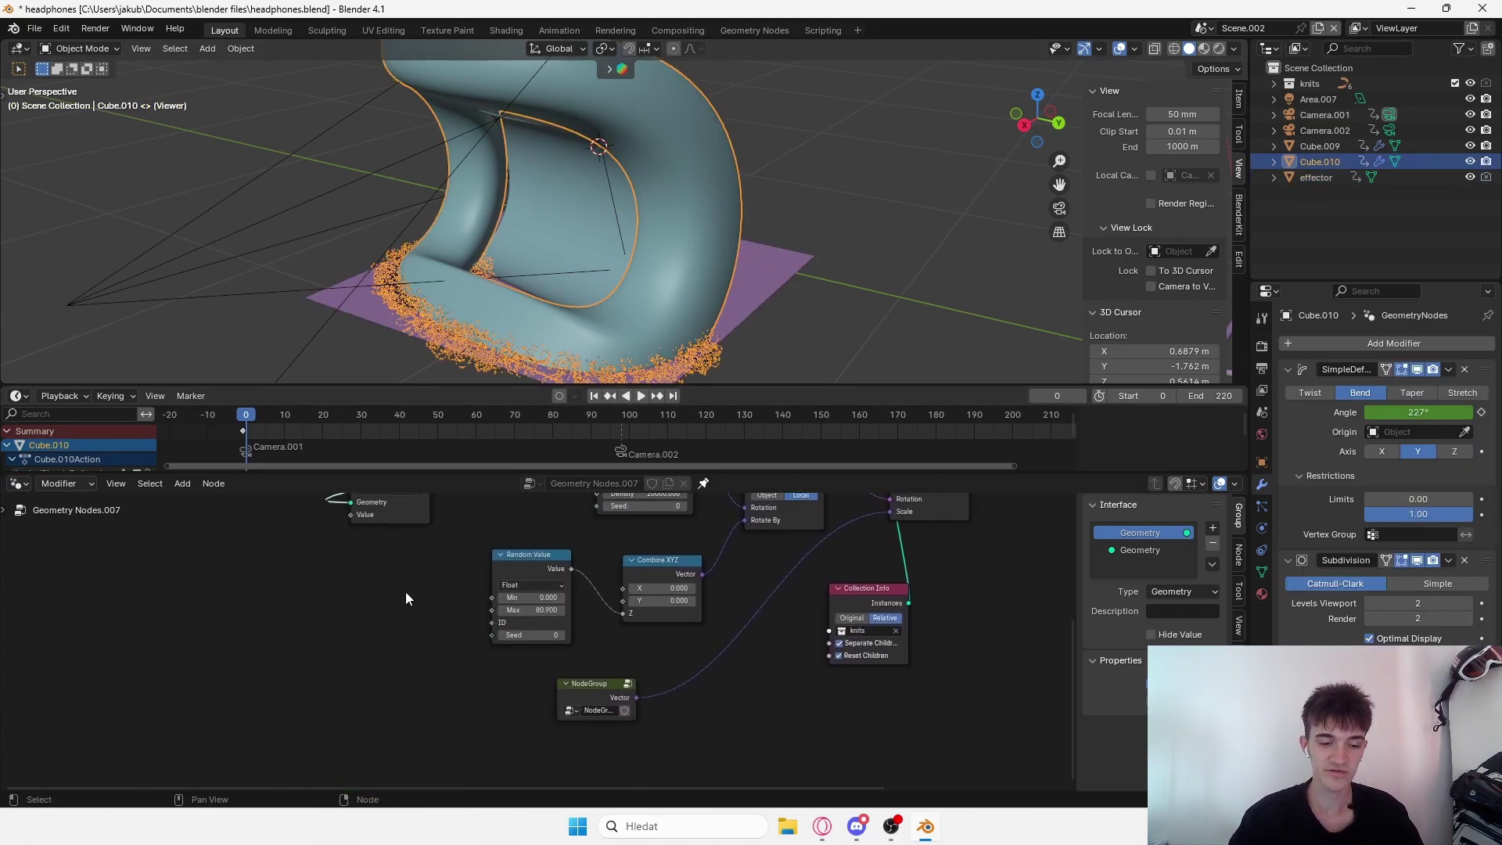
pyautogui.moveTo(405, 592); pyautogui.dragTo(431, 663, button='middle')
pyautogui.click(435, 544)
pyautogui.press('x')
pyautogui.moveTo(647, 786); pyautogui.dragTo(631, 742, button='middle')
# Open the NodeGroup that drives the instance scale, place its Group Output beside the Subtract node, and select the whole node chain.
pyautogui.click(622, 714)
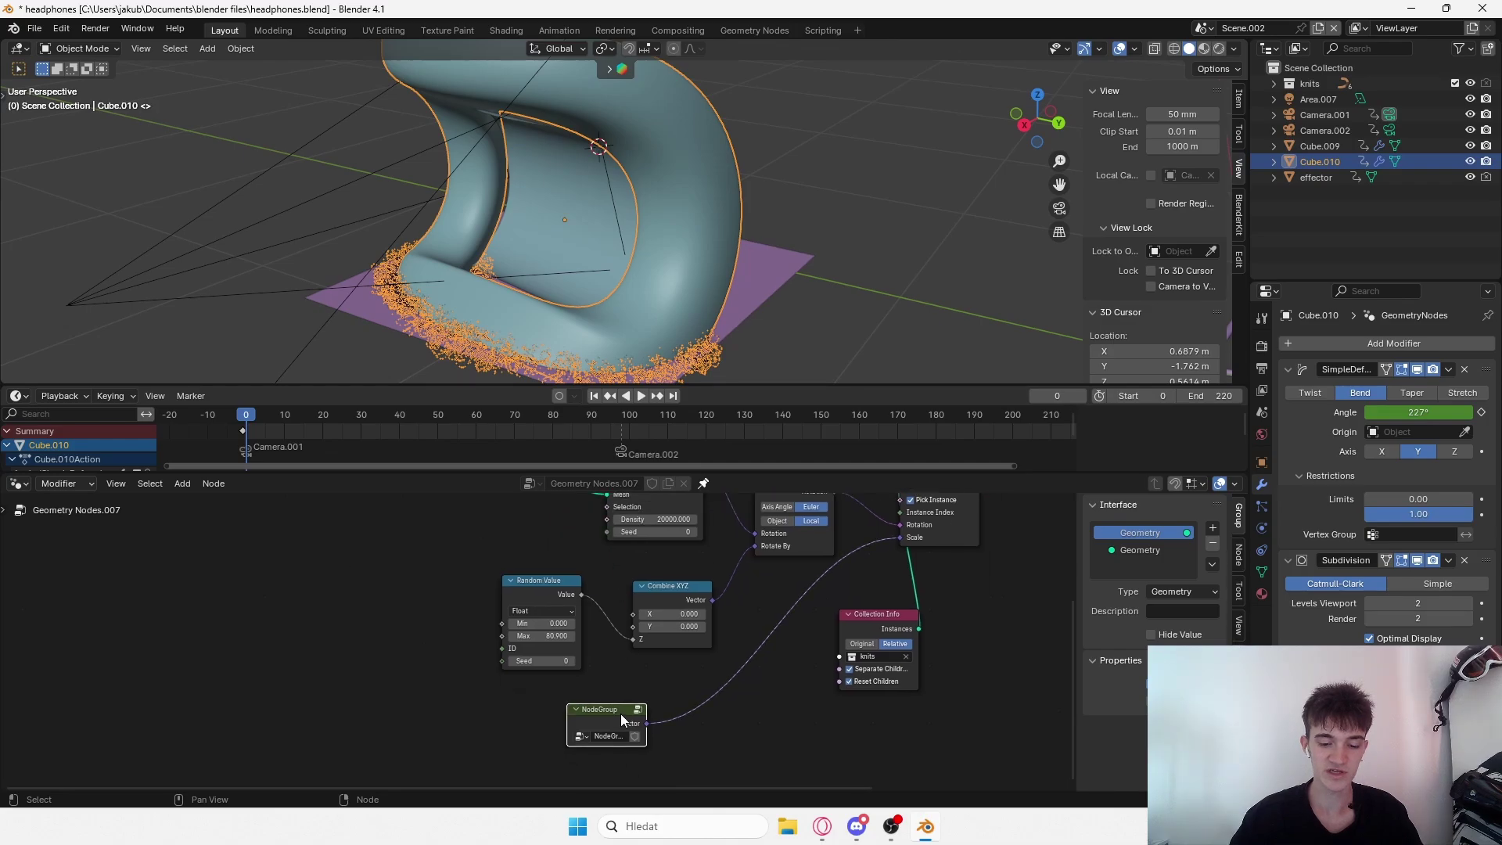
pyautogui.press('Tab')
pyautogui.scroll(-2, 806, 576)
pyautogui.scroll(2, 755, 575)
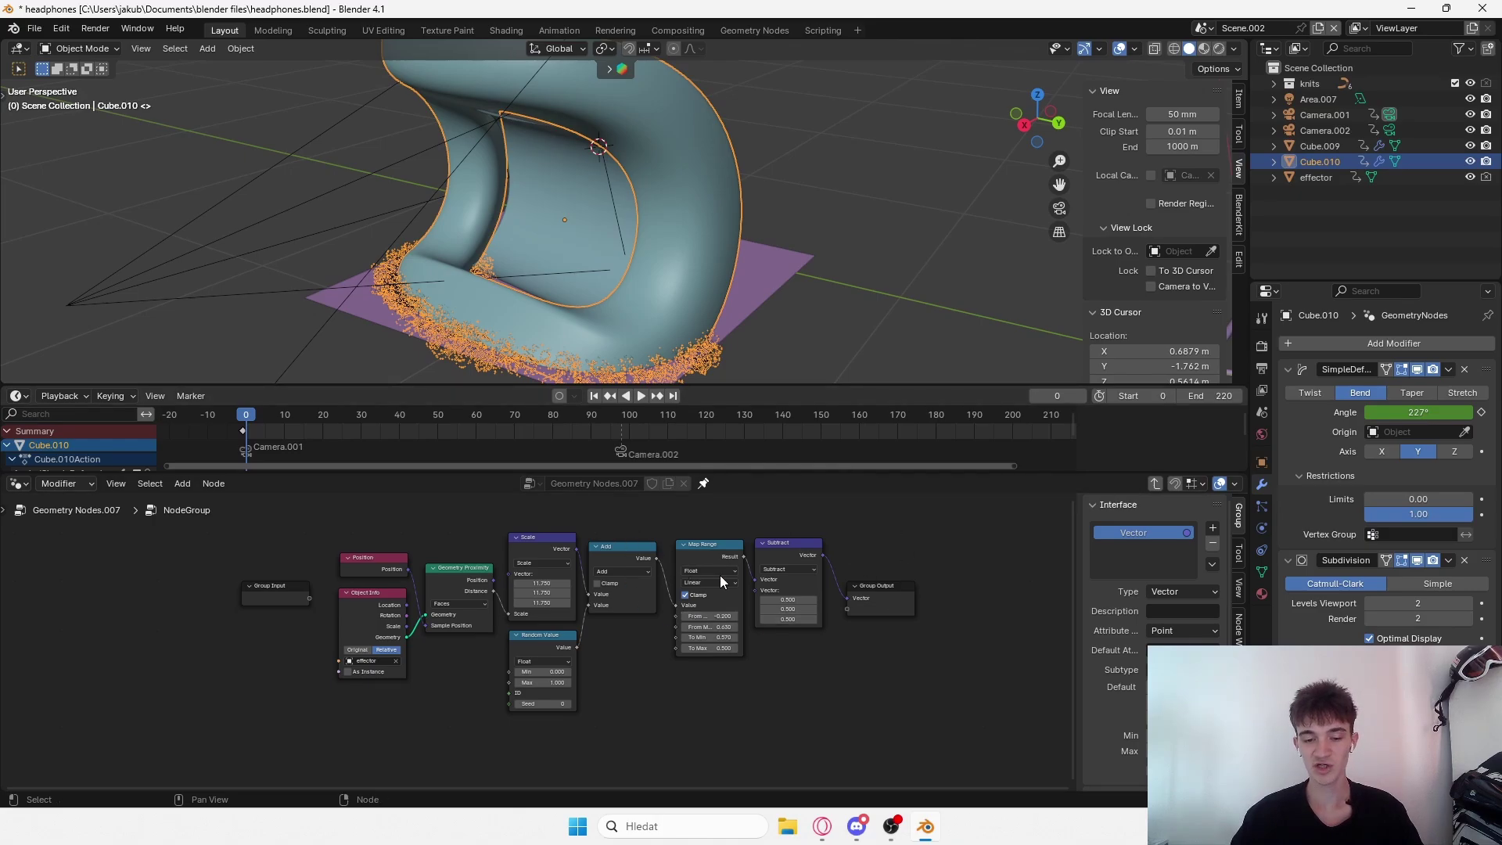
pyautogui.moveTo(747, 565); pyautogui.dragTo(698, 597, button='middle')
pyautogui.moveTo(847, 627); pyautogui.dragTo(831, 585)
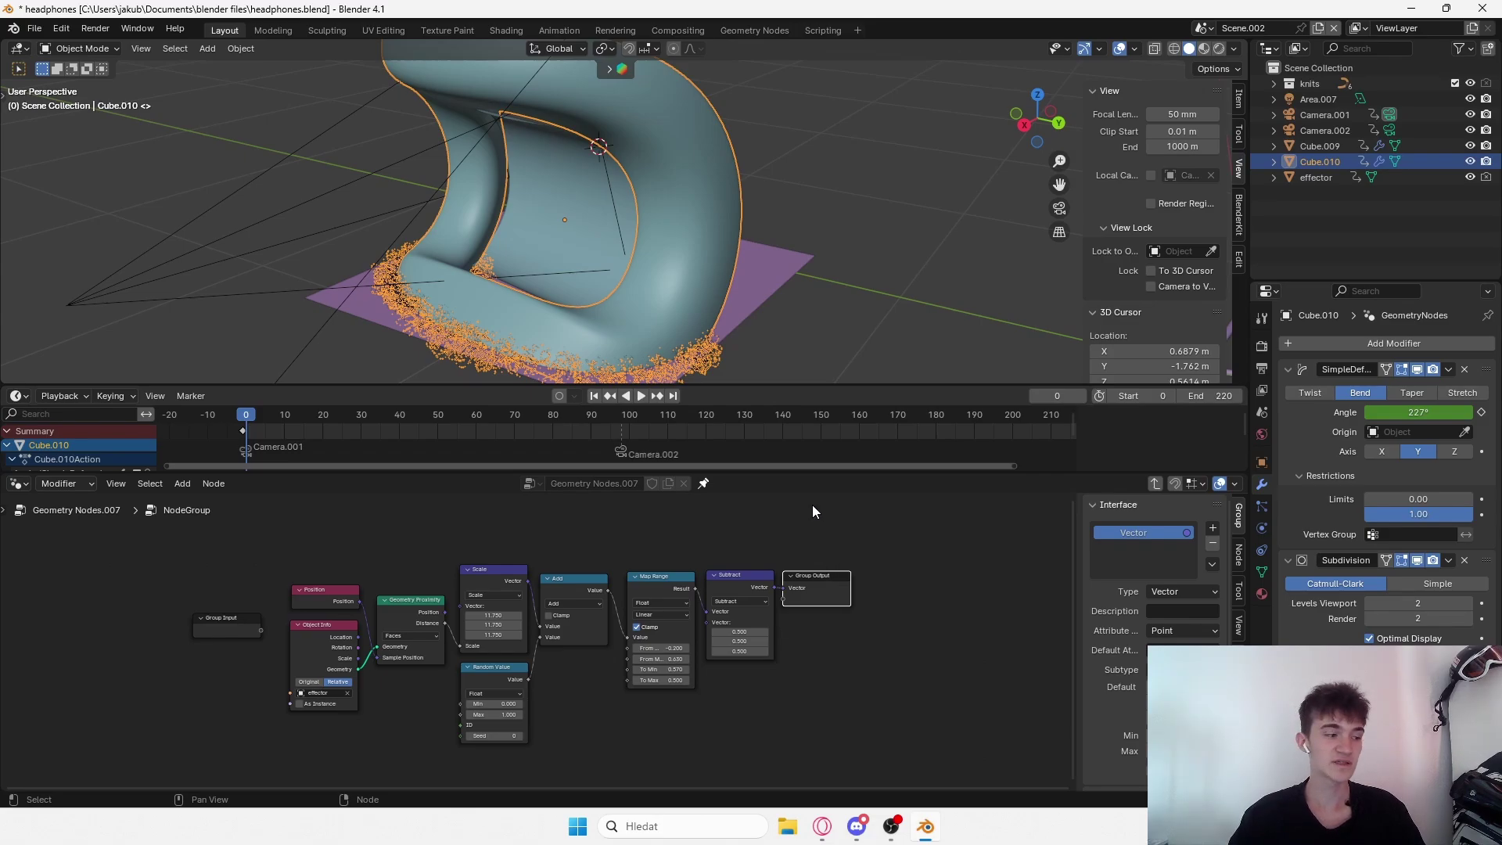
pyautogui.moveTo(880, 544); pyautogui.dragTo(145, 755)
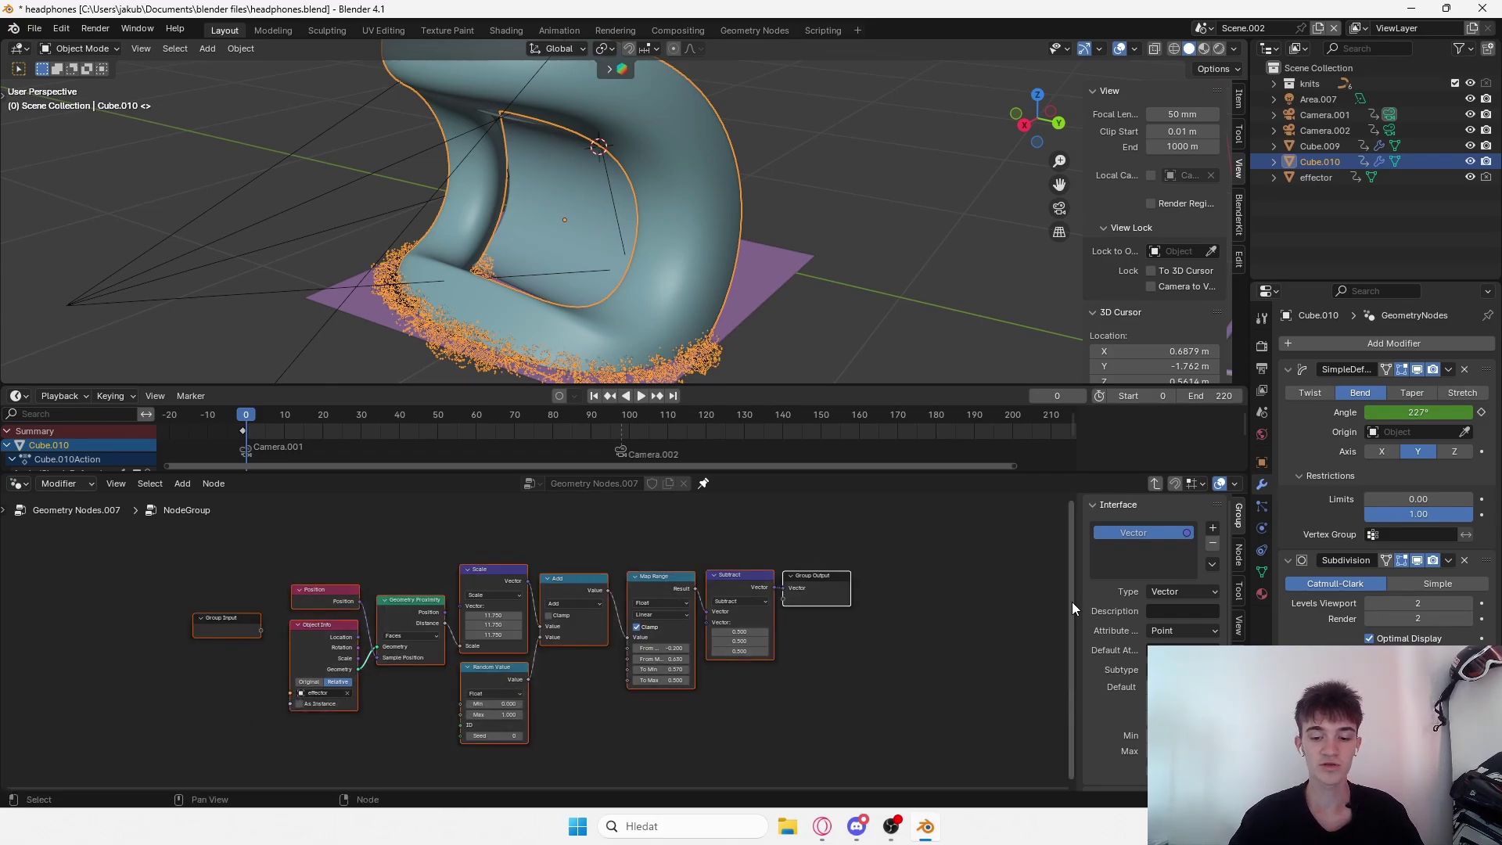
# Try moving the effector plane at the base of the headphone mesh and undo the move.
pyautogui.click(744, 293)
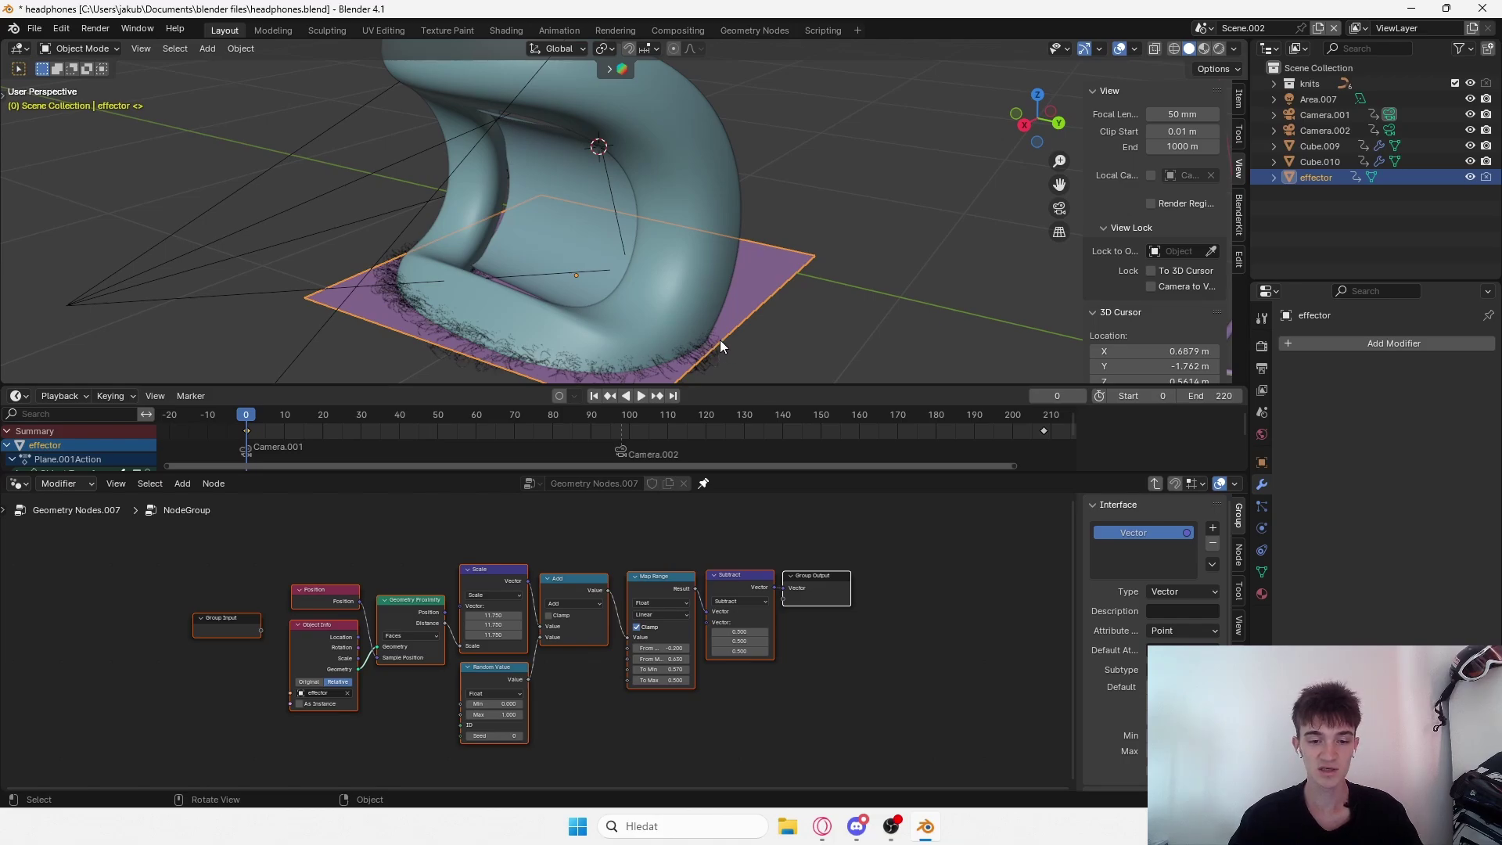
pyautogui.press('g')
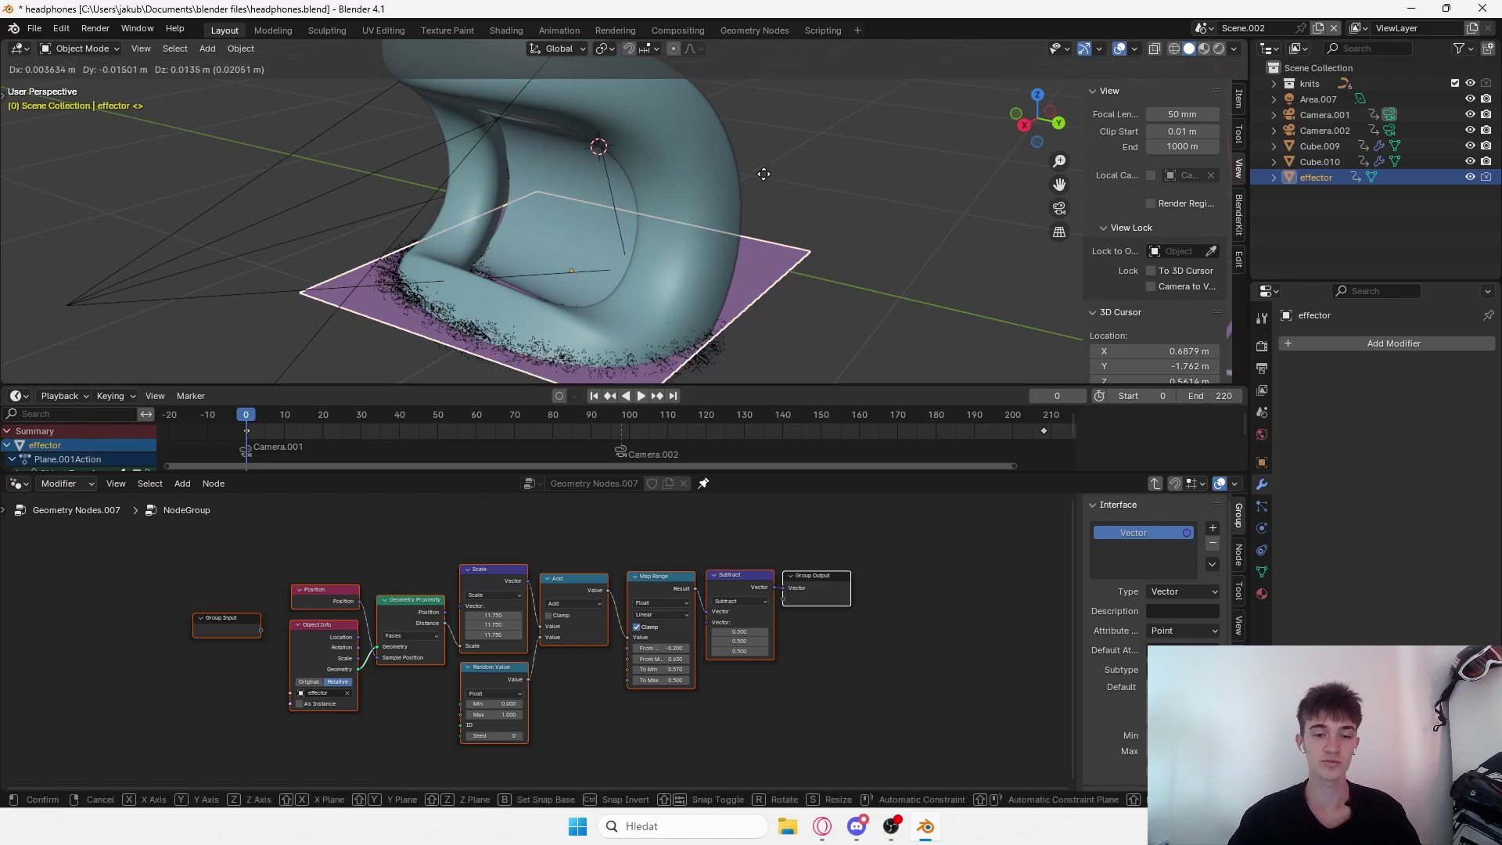
pyautogui.click(756, 297)
pyautogui.hotkey('ctrl', 'z')
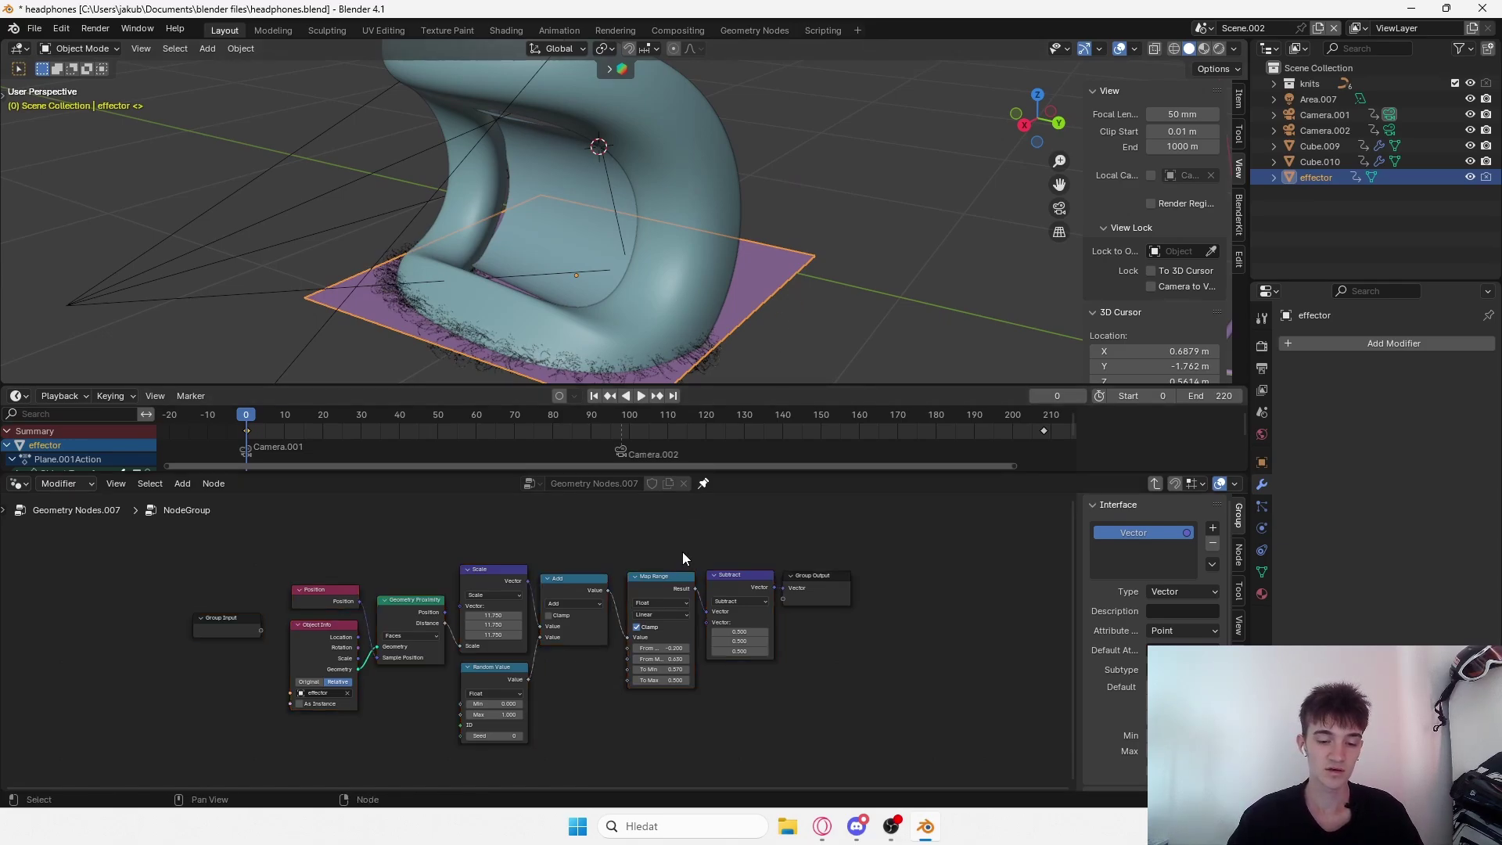
# Shift the Group Output node slightly away from the Subtract node inside the node group.
pyautogui.scroll(2, 540, 635)
pyautogui.scroll(-3, 509, 582)
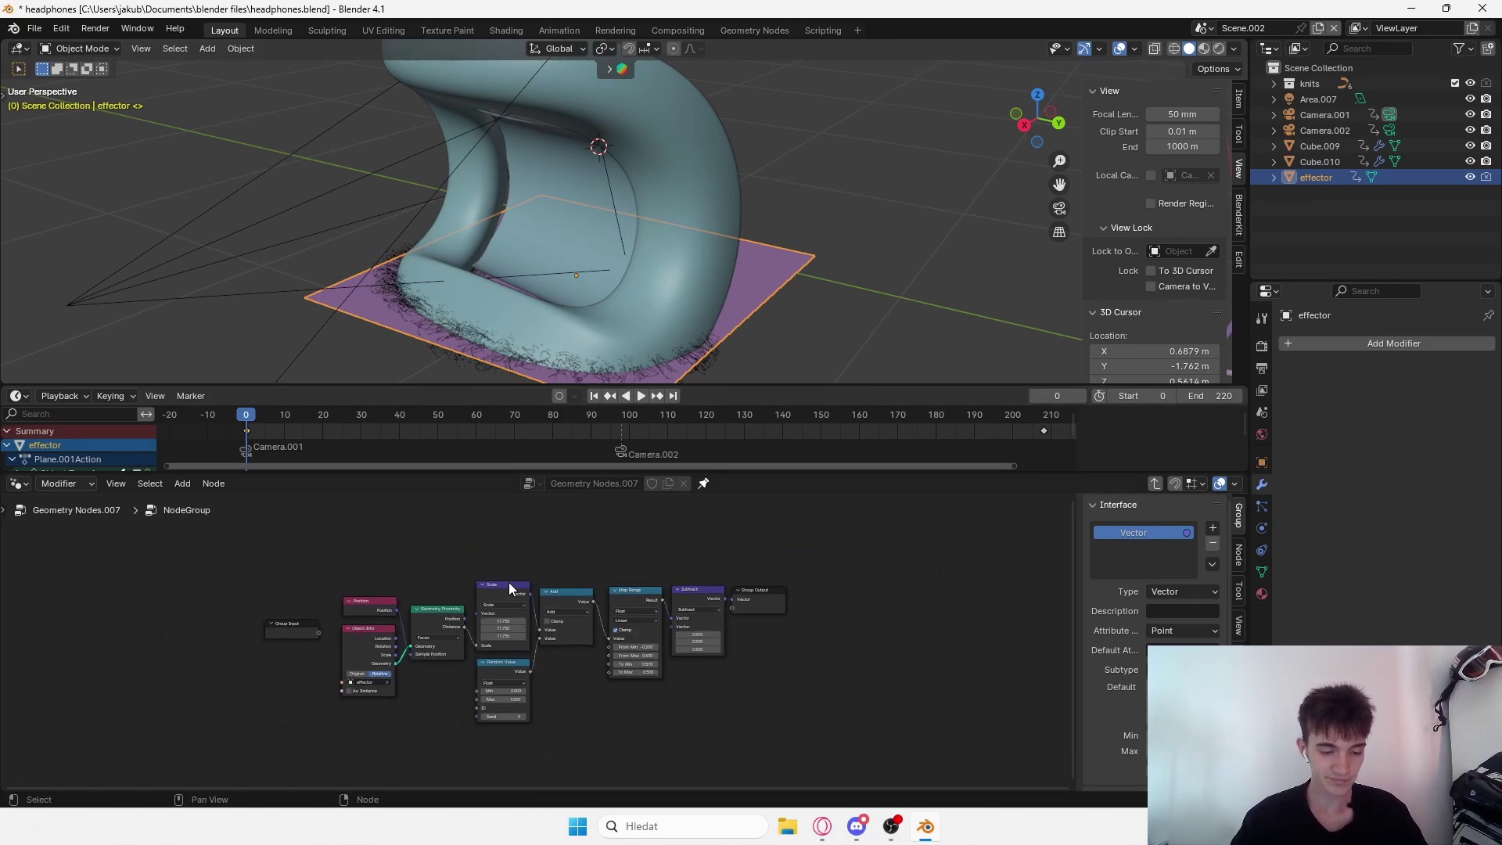
pyautogui.scroll(2, 606, 580)
pyautogui.moveTo(708, 553); pyautogui.dragTo(622, 588, button='middle')
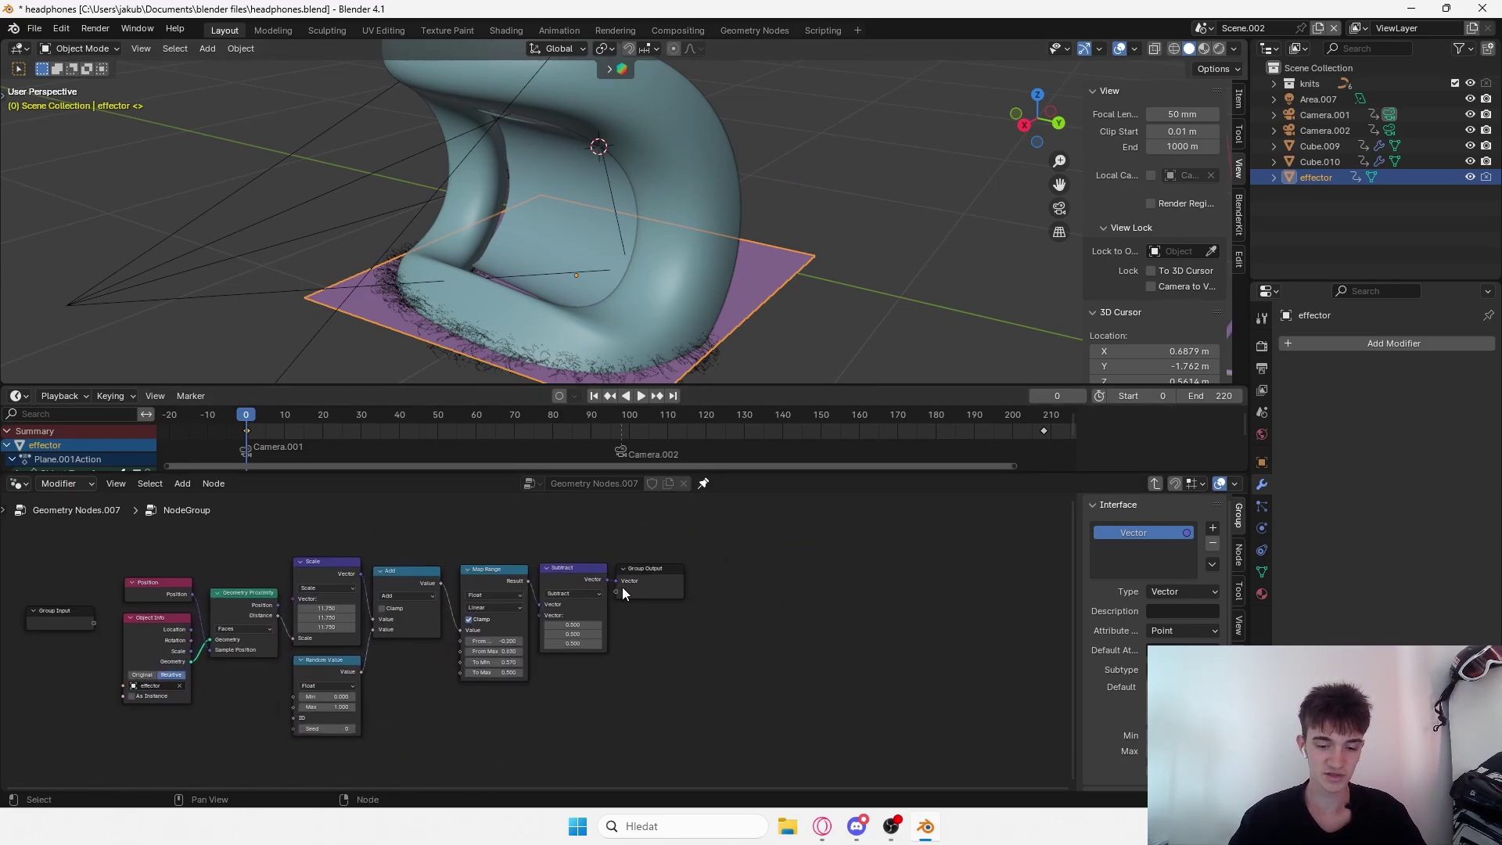
pyautogui.moveTo(665, 569); pyautogui.dragTo(686, 568)
pyautogui.scroll(2, 540, 600)
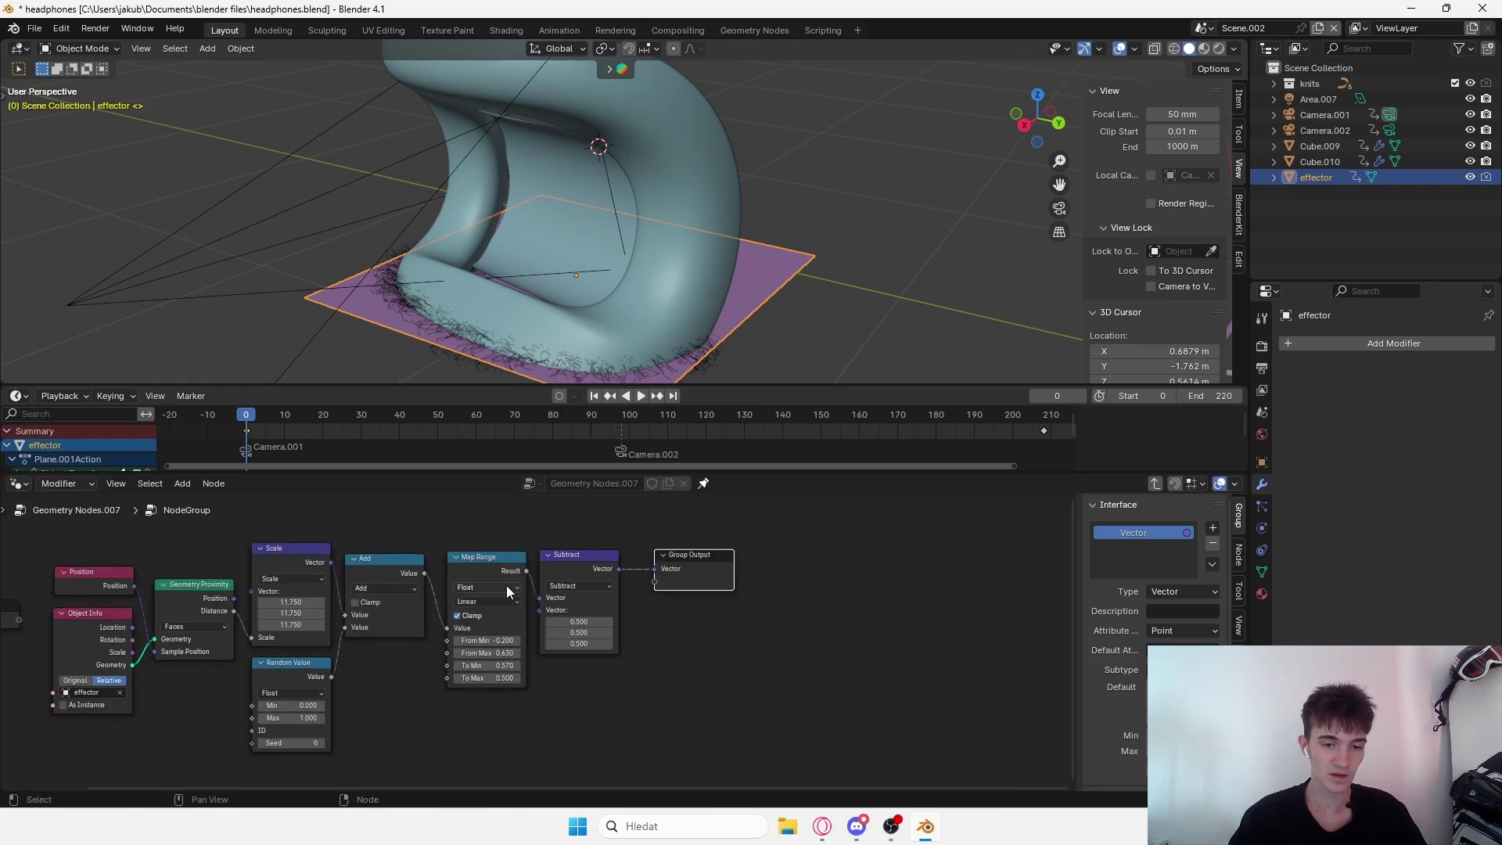
pyautogui.moveTo(507, 586); pyautogui.dragTo(653, 556, button='middle')
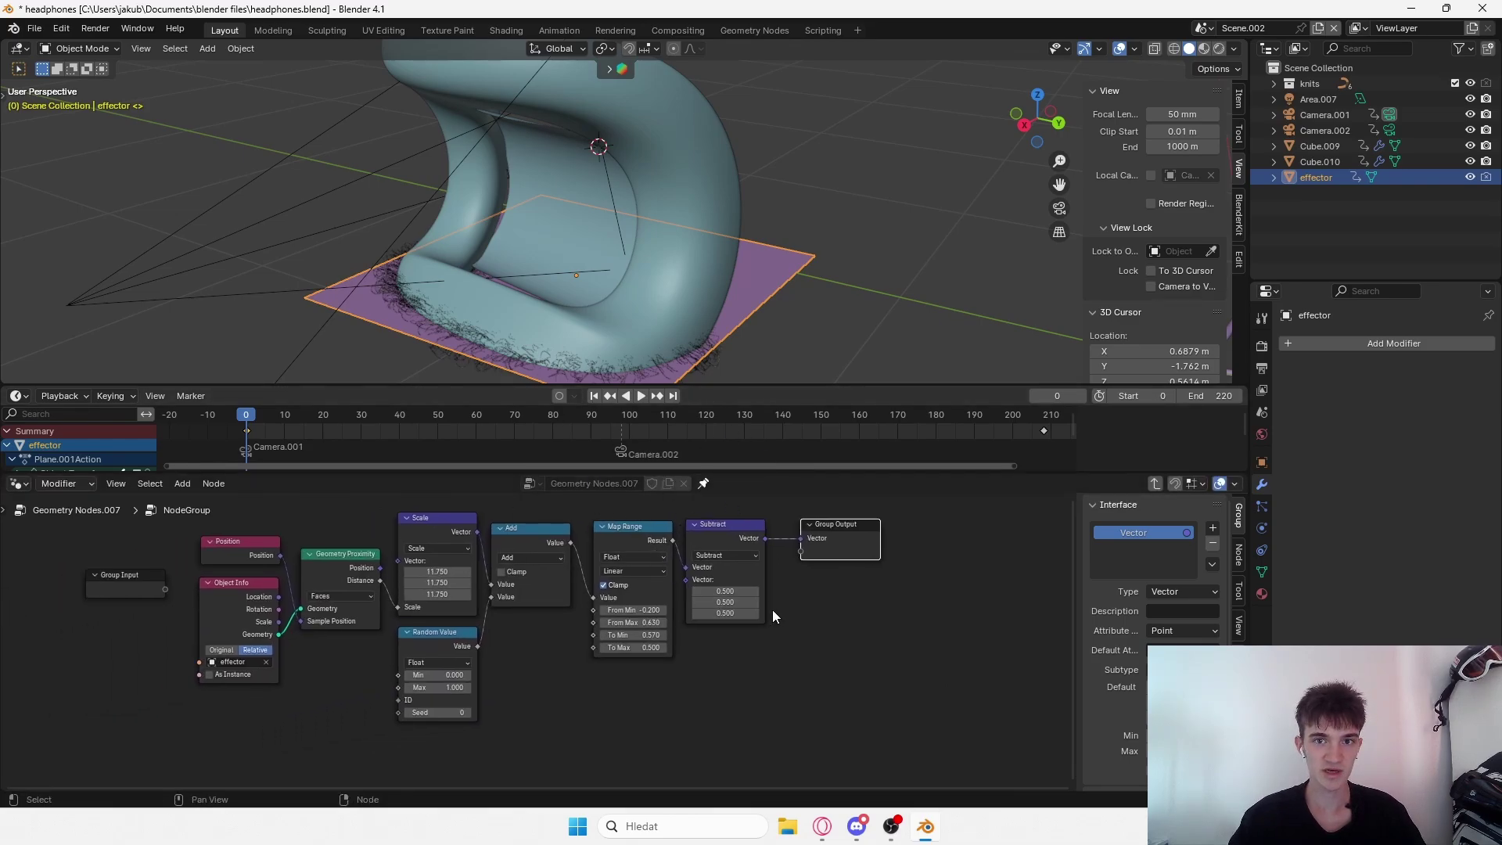
pyautogui.scroll(2, 716, 571)
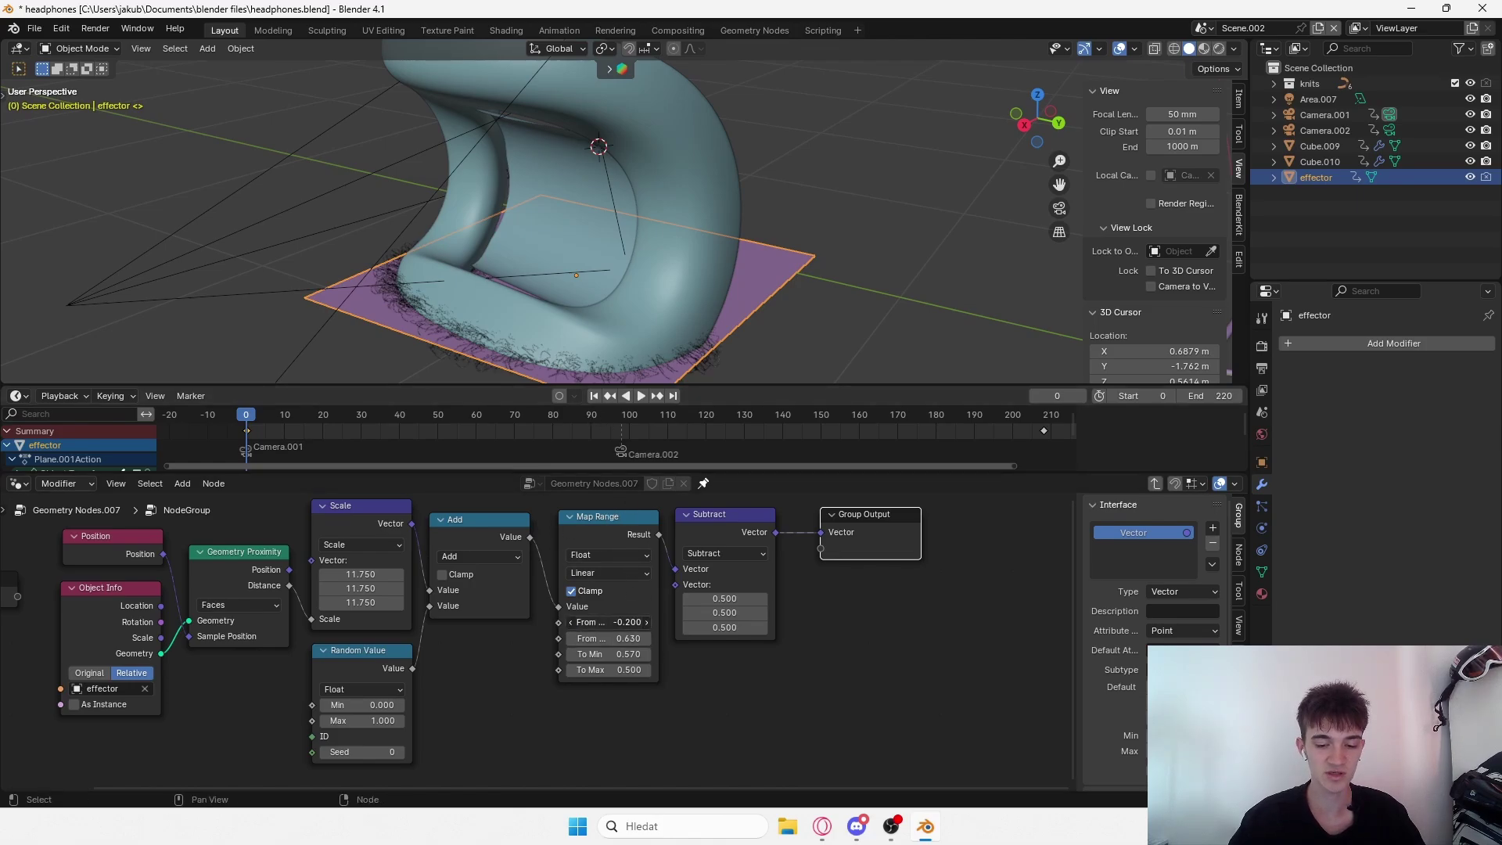
# Try a From Min of 1.100 on the Map Range node and inspect the knit coverage around the mesh.
pyautogui.moveTo(606, 622); pyautogui.dragTo(650, 622)
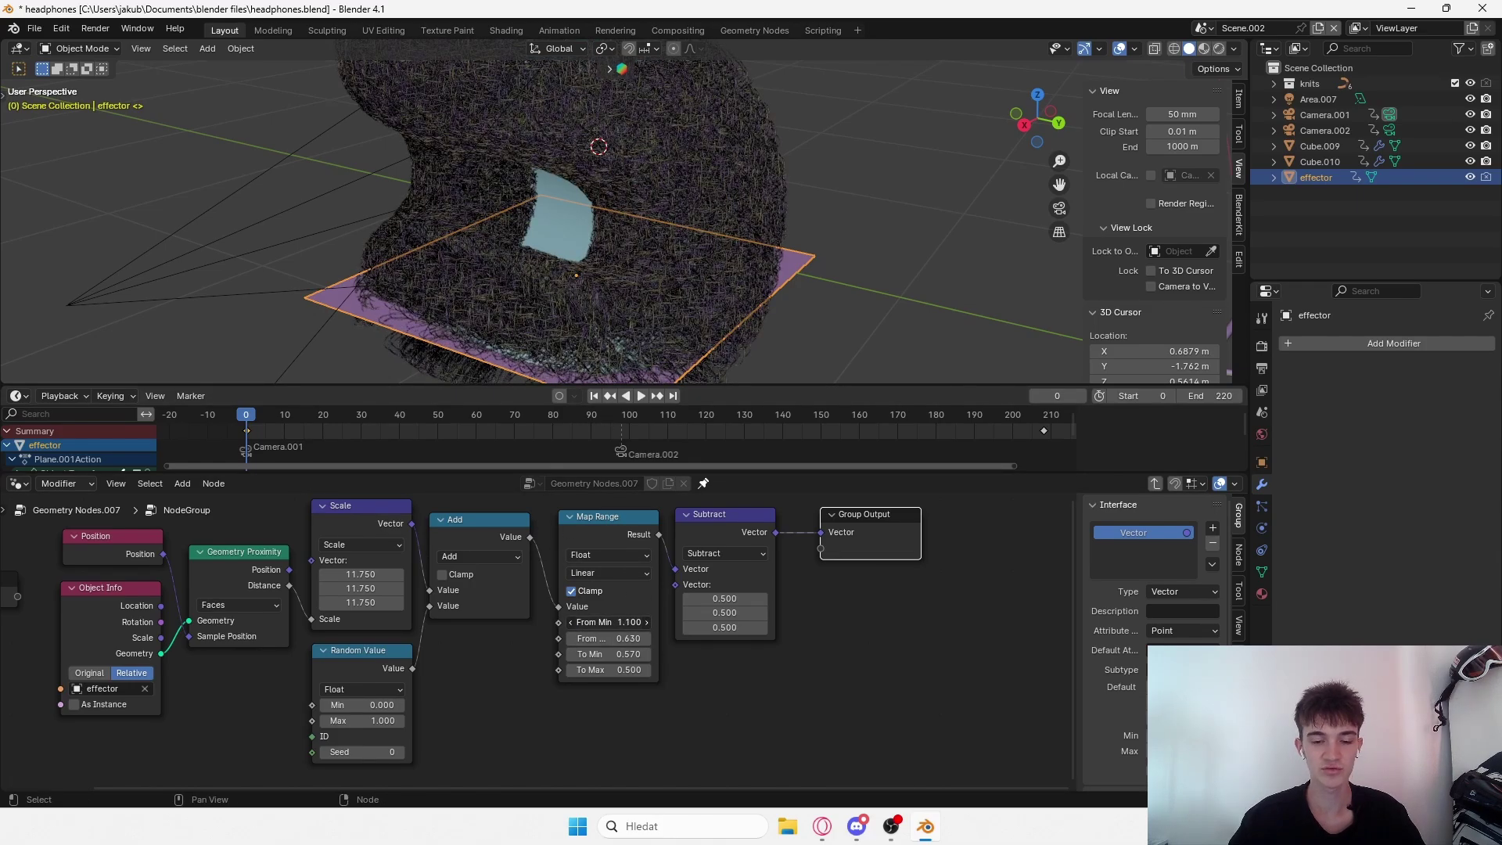
pyautogui.moveTo(682, 249); pyautogui.dragTo(687, 248, button='middle')
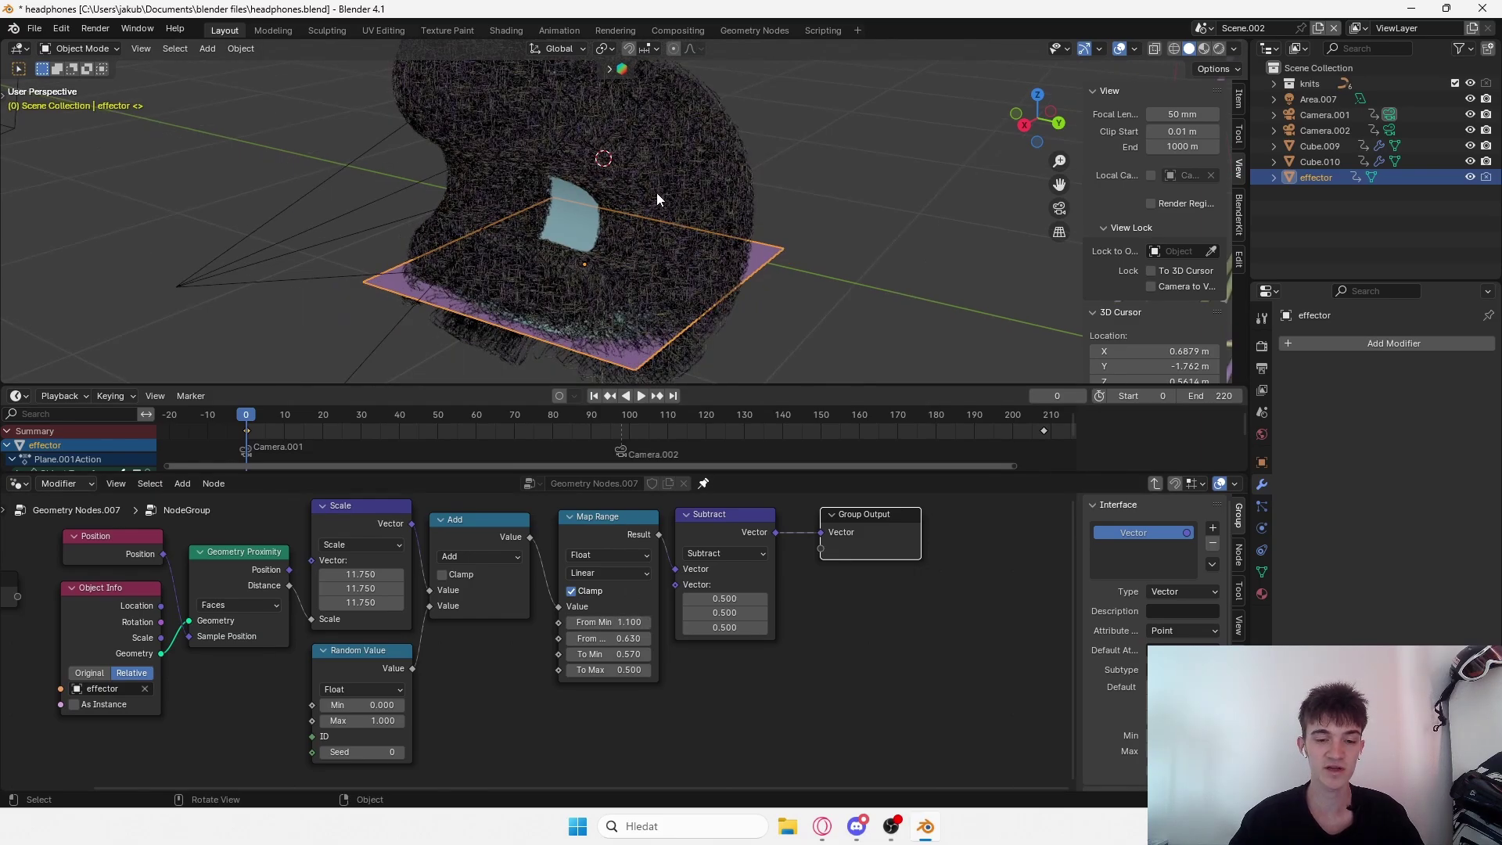
pyautogui.moveTo(717, 213); pyautogui.dragTo(789, 271, button='middle')
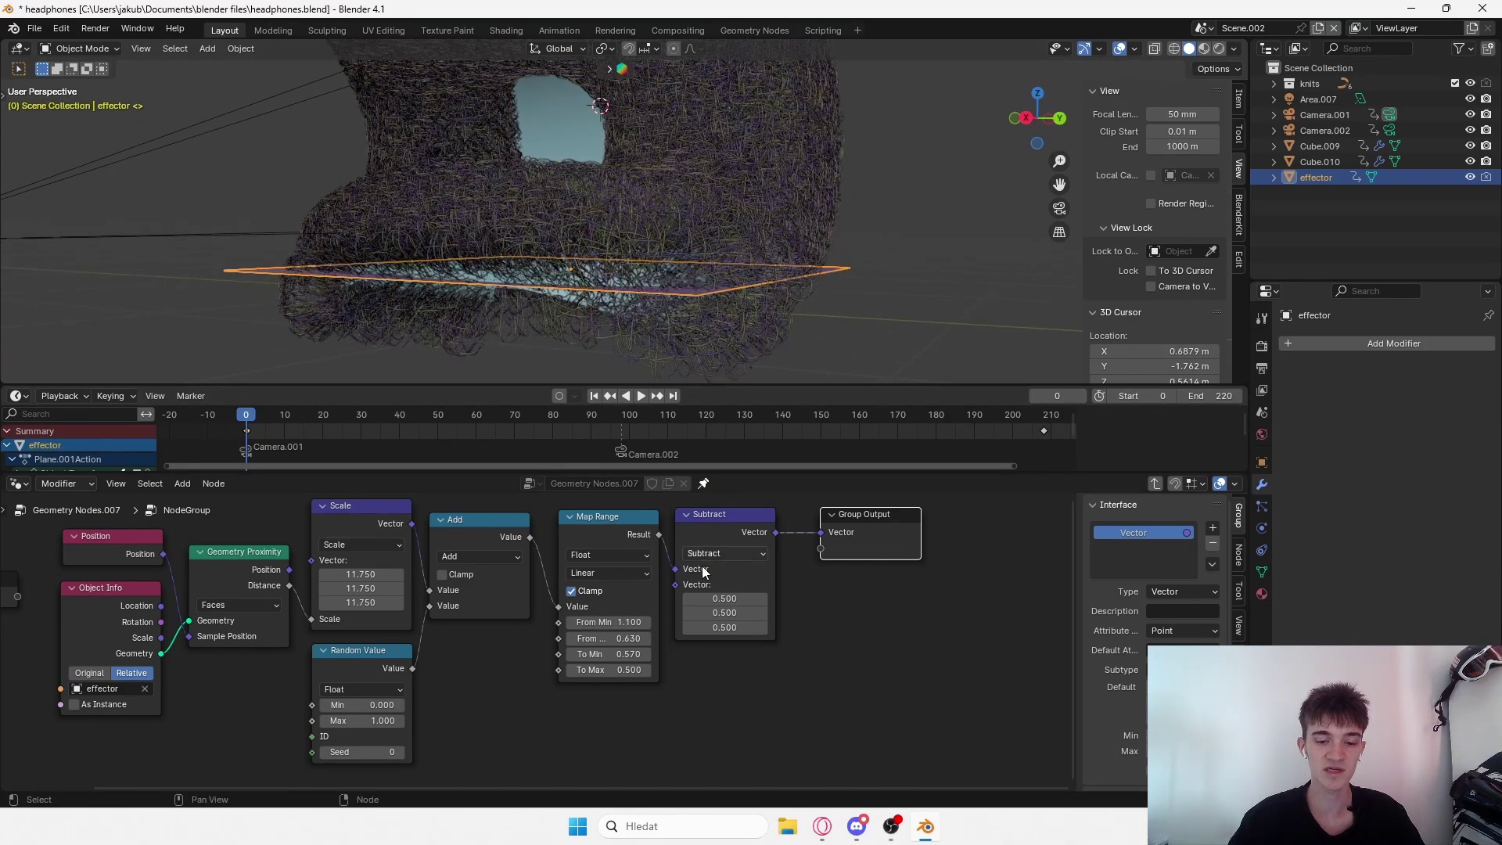
# Try 0.6 as the Map Range node's From Min, settle on -0.100, and check the knits along the effector plane.
pyautogui.click(608, 622)
pyautogui.write('0.6')
pyautogui.press('Return')
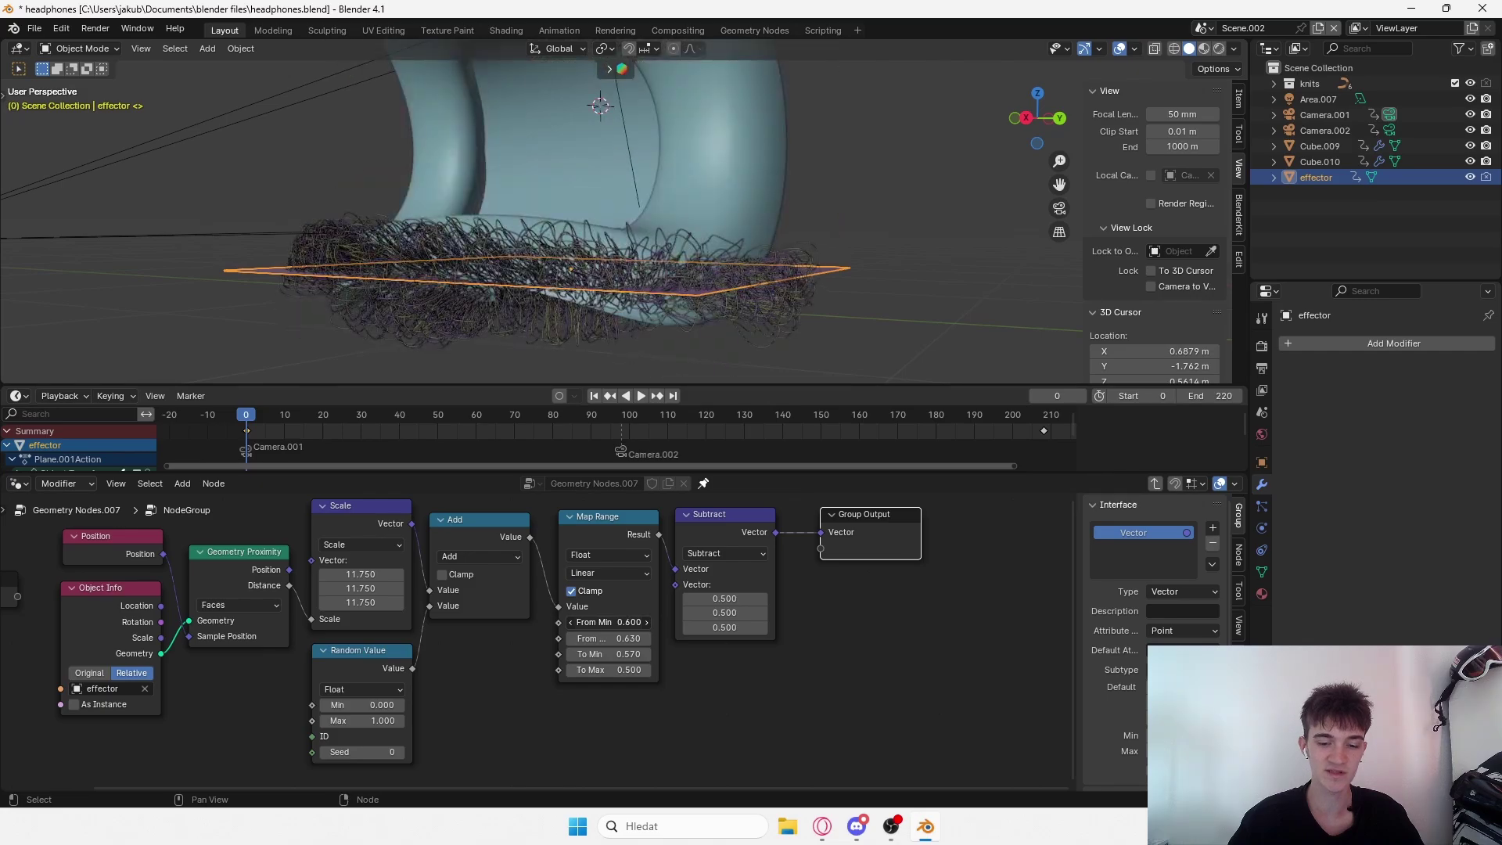
pyautogui.moveTo(609, 622)
pyautogui.mouseDown()
pyautogui.moveTo(546, 622)
pyautogui.moveTo(585, 622)
pyautogui.mouseUp()
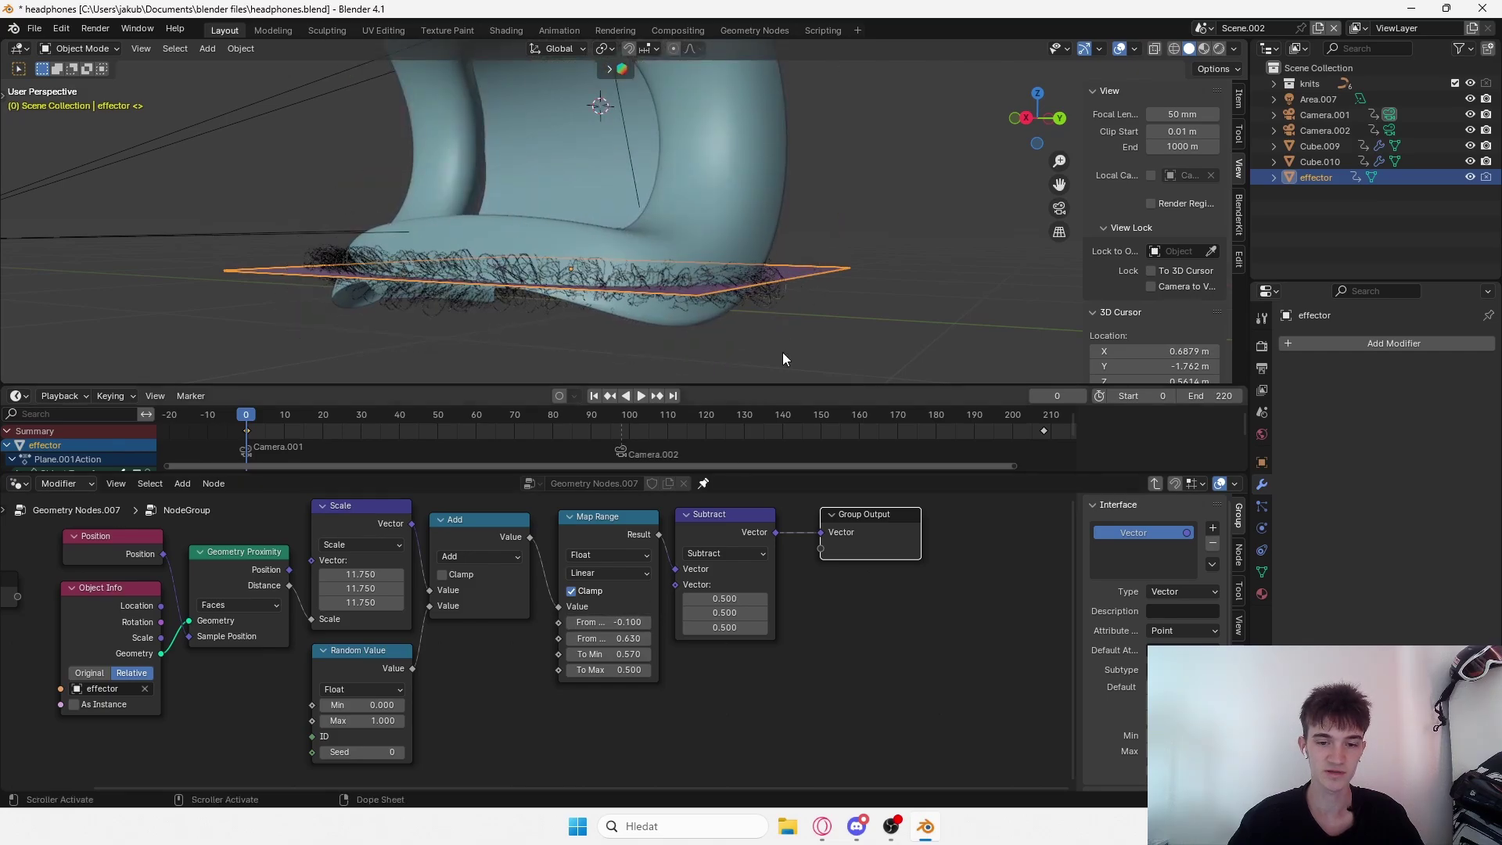
pyautogui.moveTo(867, 155); pyautogui.dragTo(847, 186, button='middle')
pyautogui.scroll(-4, 758, 200)
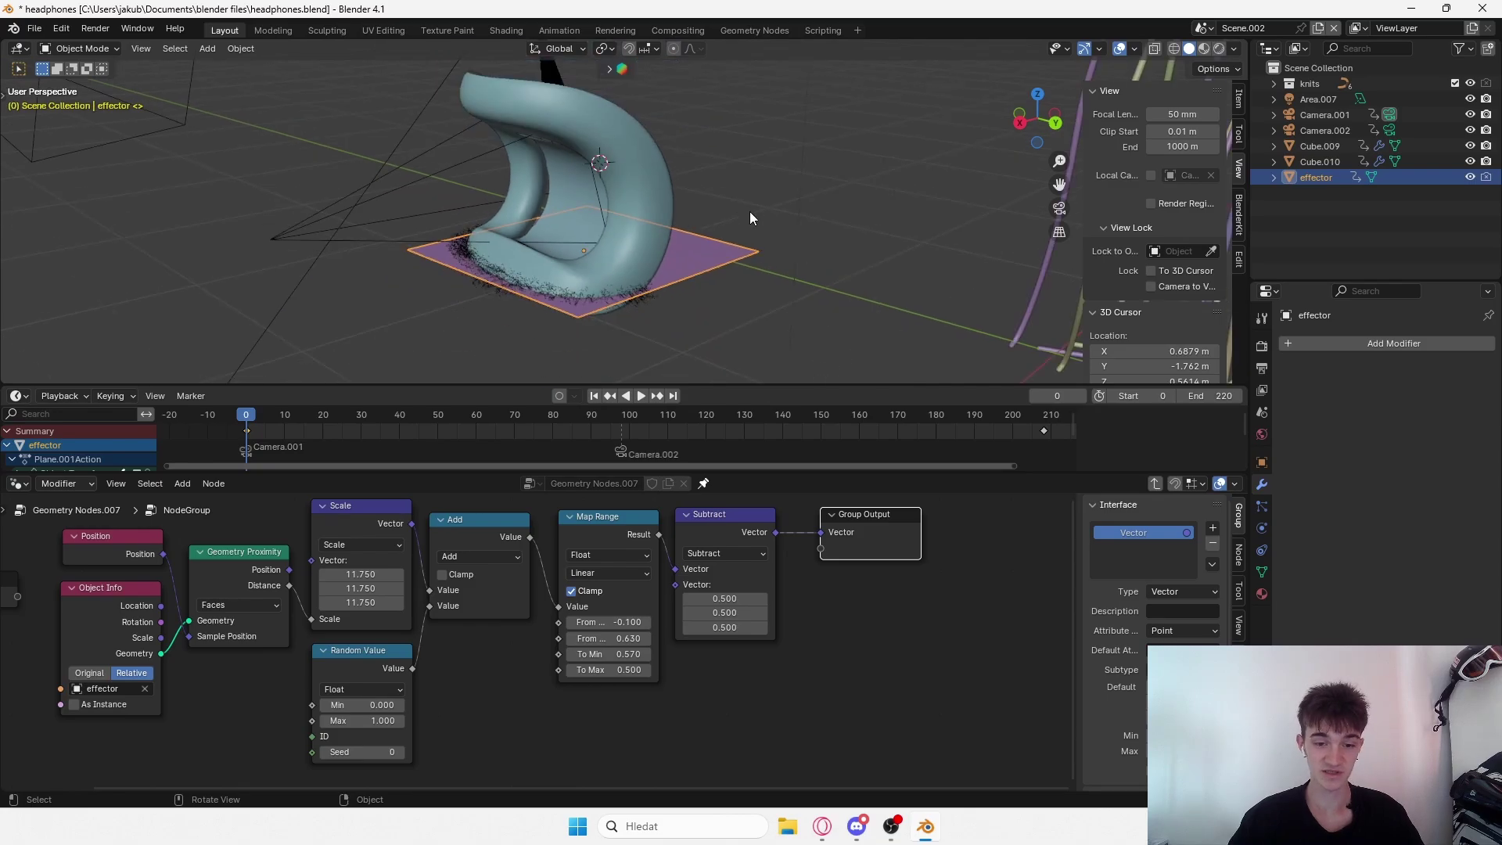
# Leave the node group and reposition the NodeGroup and Collection Info nodes farther from the Instance on Points node.
pyautogui.moveTo(807, 565); pyautogui.dragTo(798, 572, button='middle')
pyautogui.press('Tab')
pyautogui.scroll(-2, 758, 599)
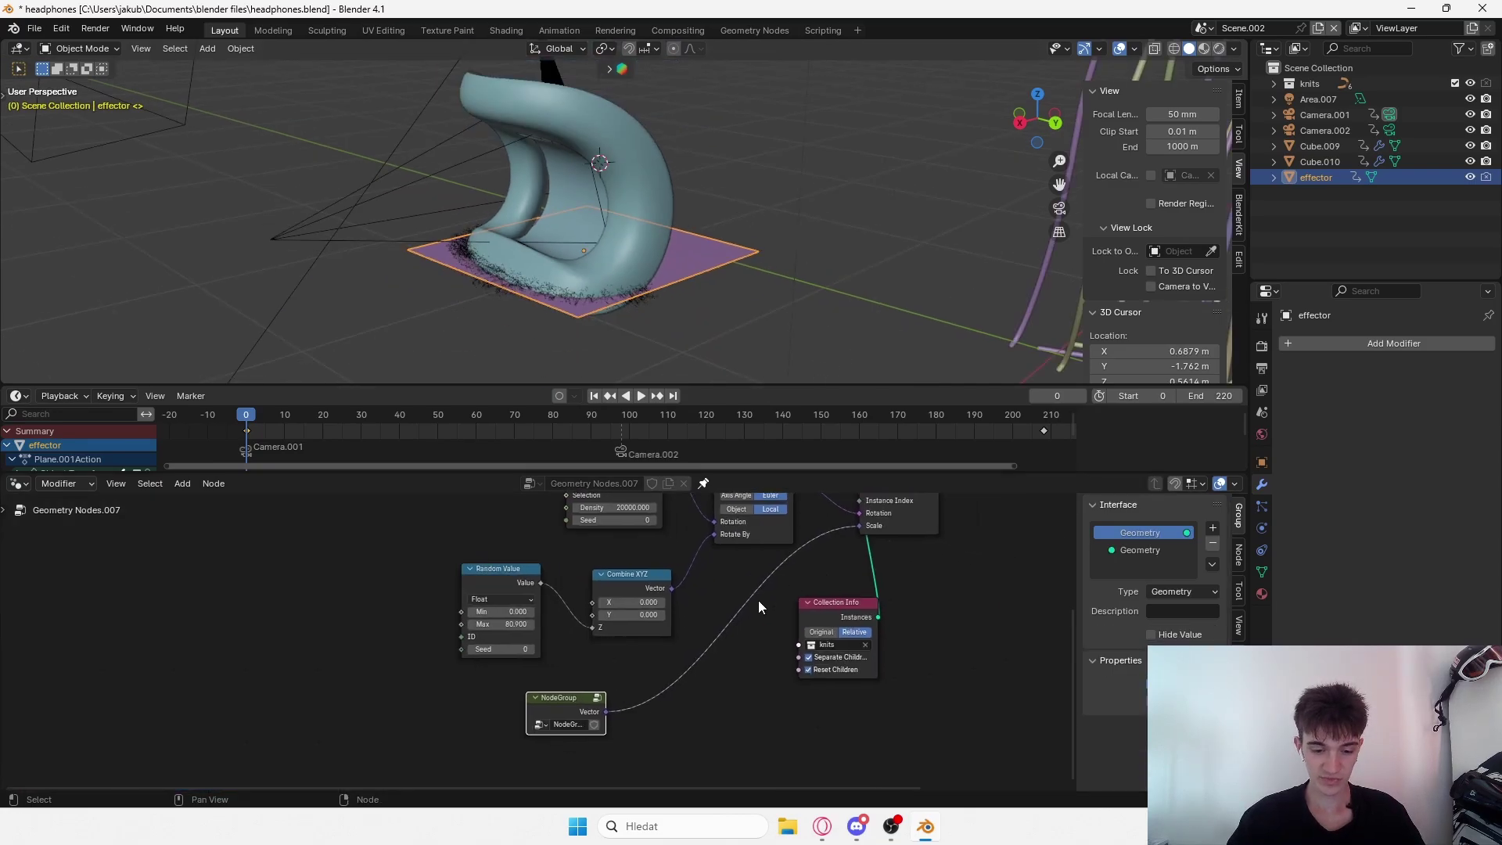
pyautogui.moveTo(559, 712); pyautogui.dragTo(502, 704)
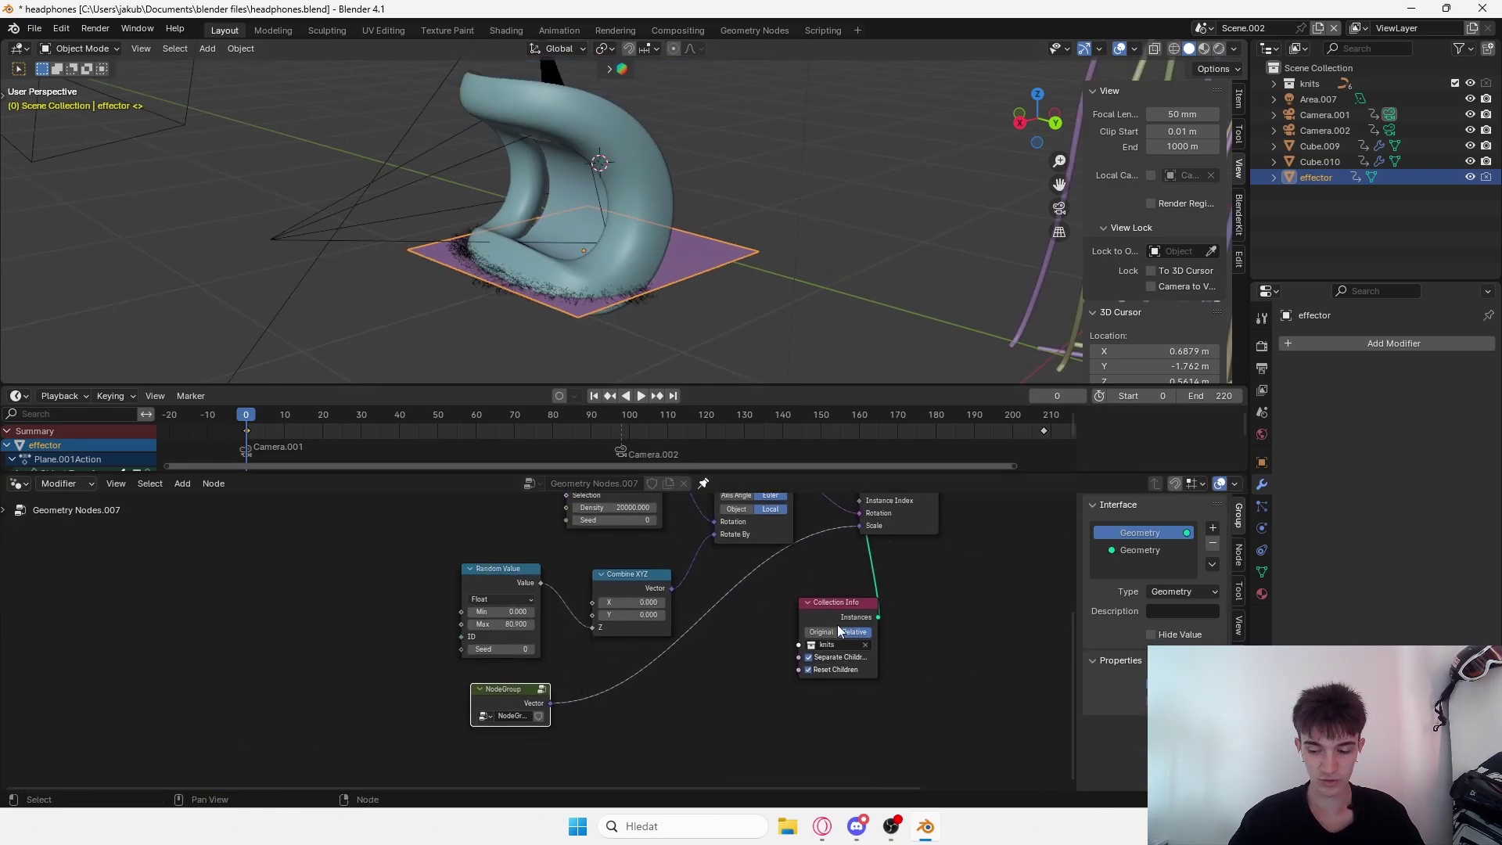
pyautogui.moveTo(838, 631); pyautogui.dragTo(756, 639, button='middle')
pyautogui.moveTo(760, 623); pyautogui.dragTo(705, 628)
pyautogui.scroll(-3, 860, 527)
pyautogui.moveTo(885, 520); pyautogui.dragTo(798, 576, button='middle')
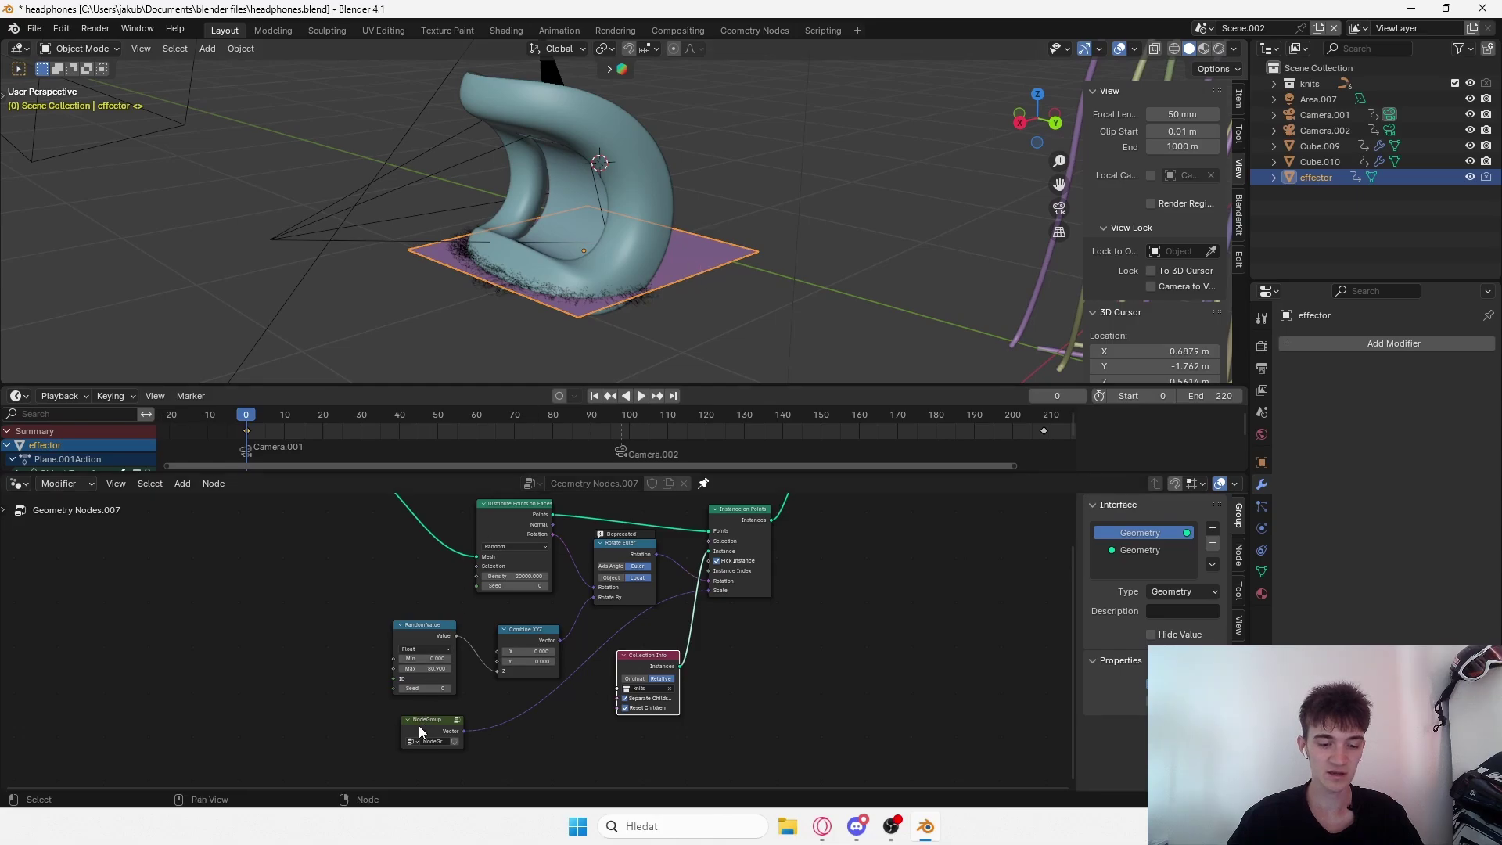
# Reopen the node group, examine its Map Range and Subtract nodes, and return to the main node tree.
pyautogui.press('Tab')
pyautogui.scroll(5, 610, 678)
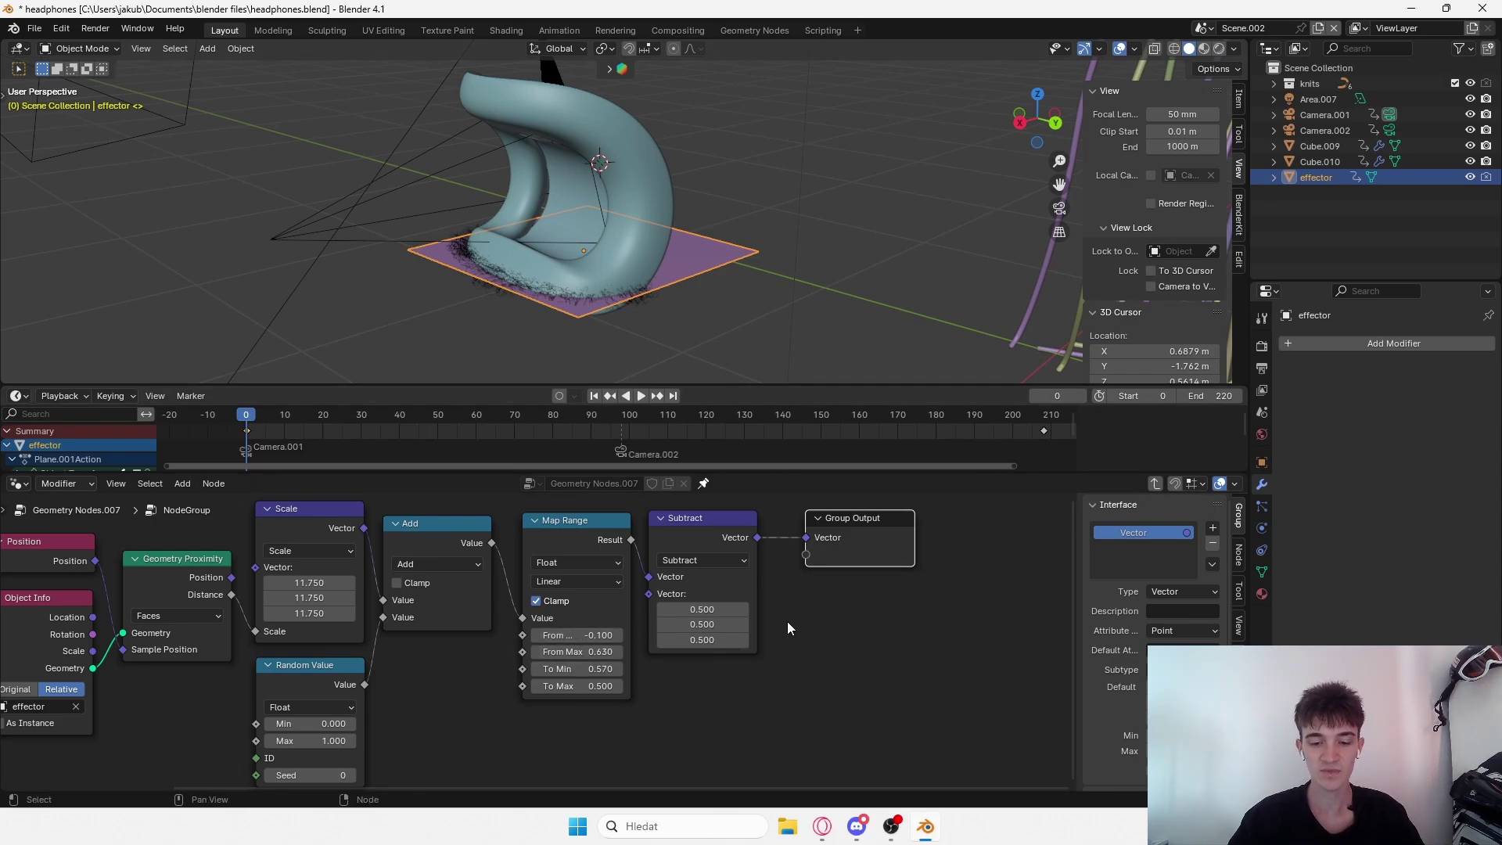
pyautogui.press('Tab')
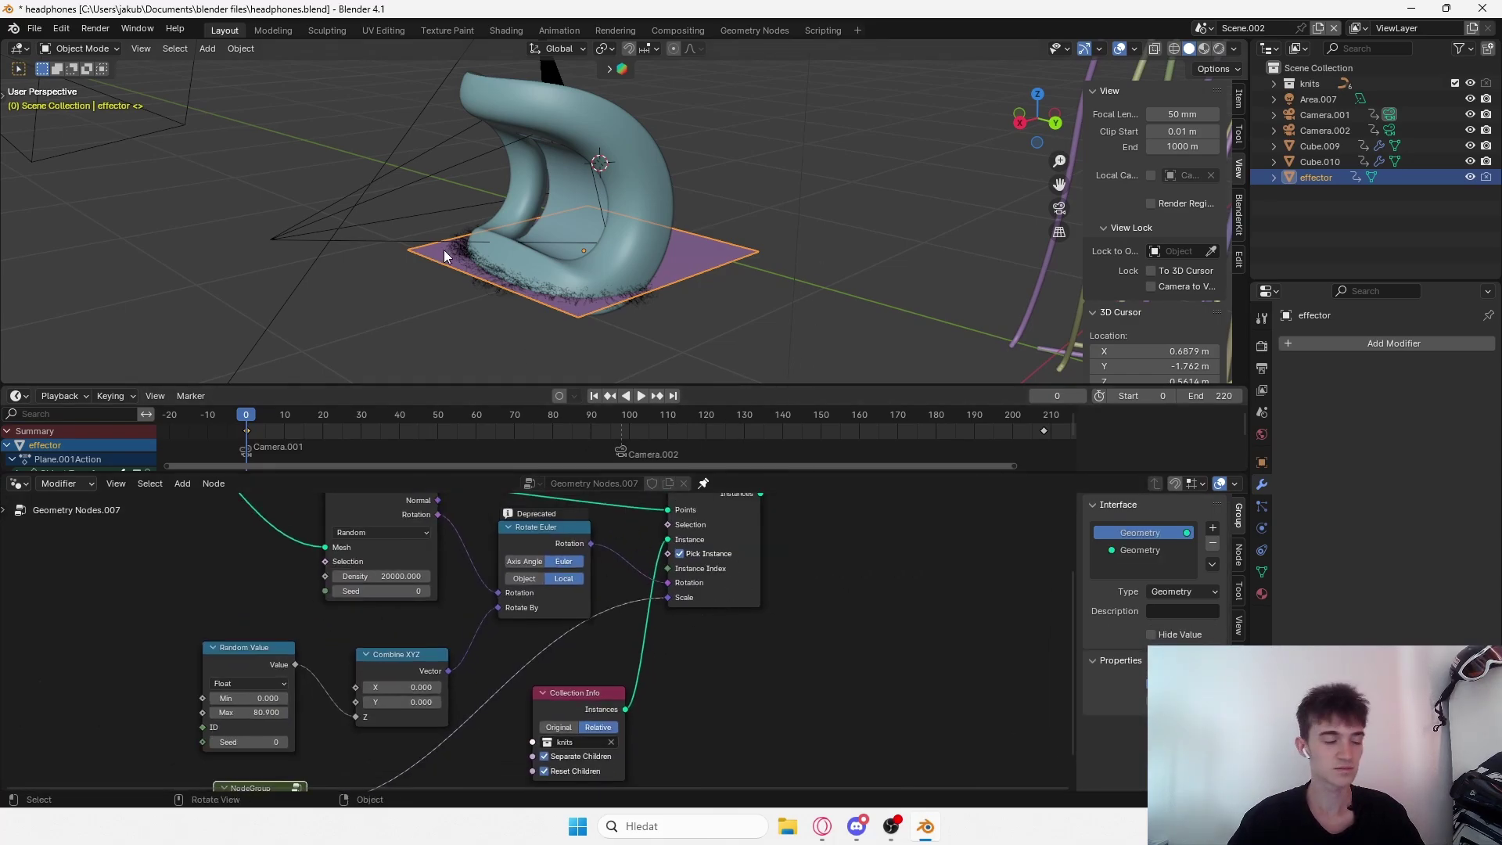
# Space out the Rotate Euler and Distribute Points on Faces nodes ahead of the Instance on Points node.
pyautogui.scroll(1, 853, 601)
pyautogui.moveTo(735, 555); pyautogui.dragTo(808, 613, button='middle')
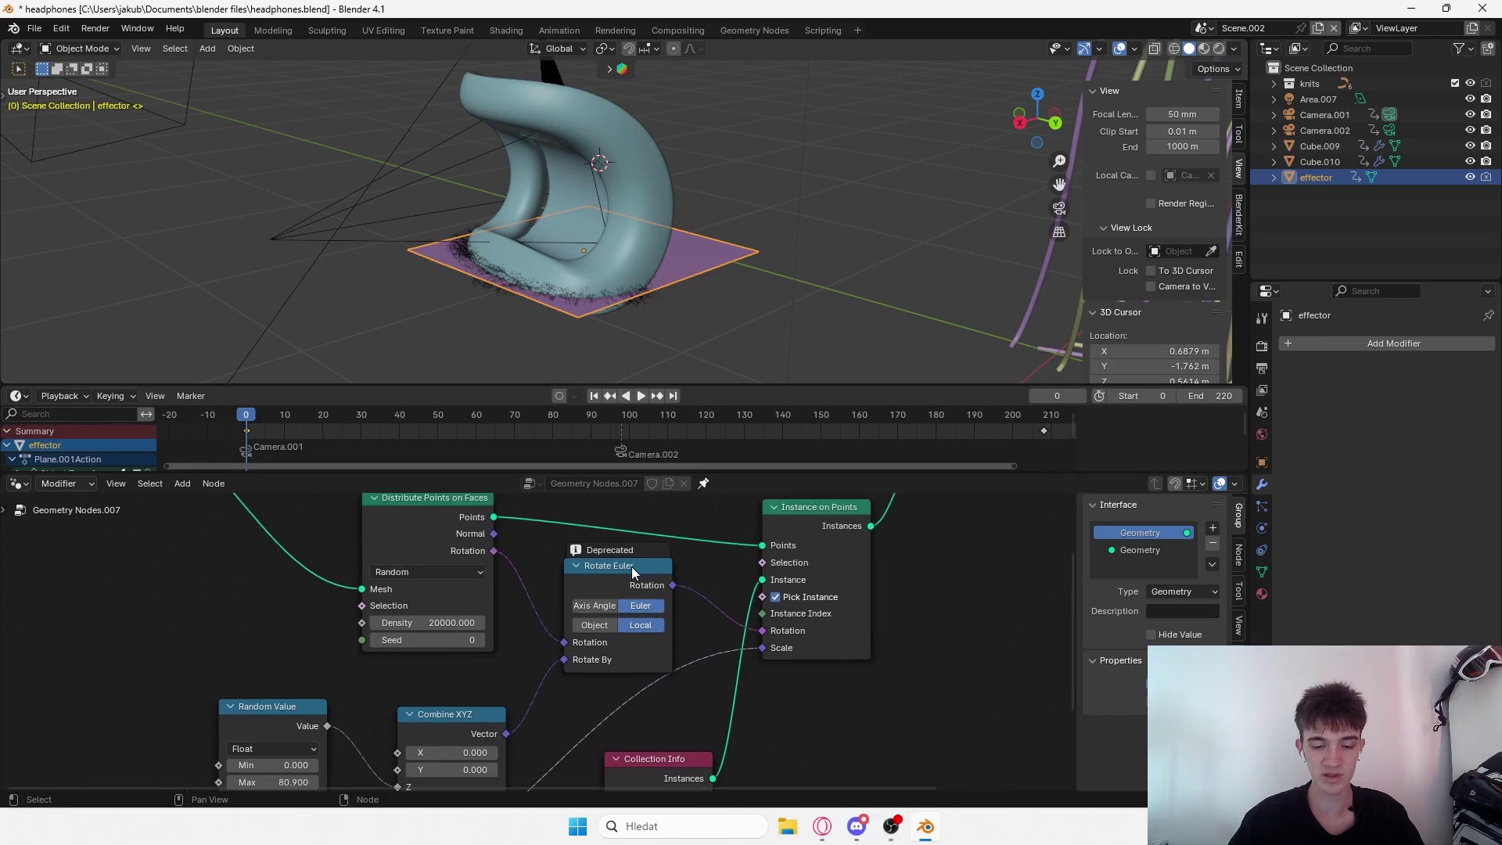
pyautogui.moveTo(633, 573); pyautogui.dragTo(597, 568)
pyautogui.moveTo(474, 522); pyautogui.dragTo(449, 521)
pyautogui.scroll(-3, 806, 582)
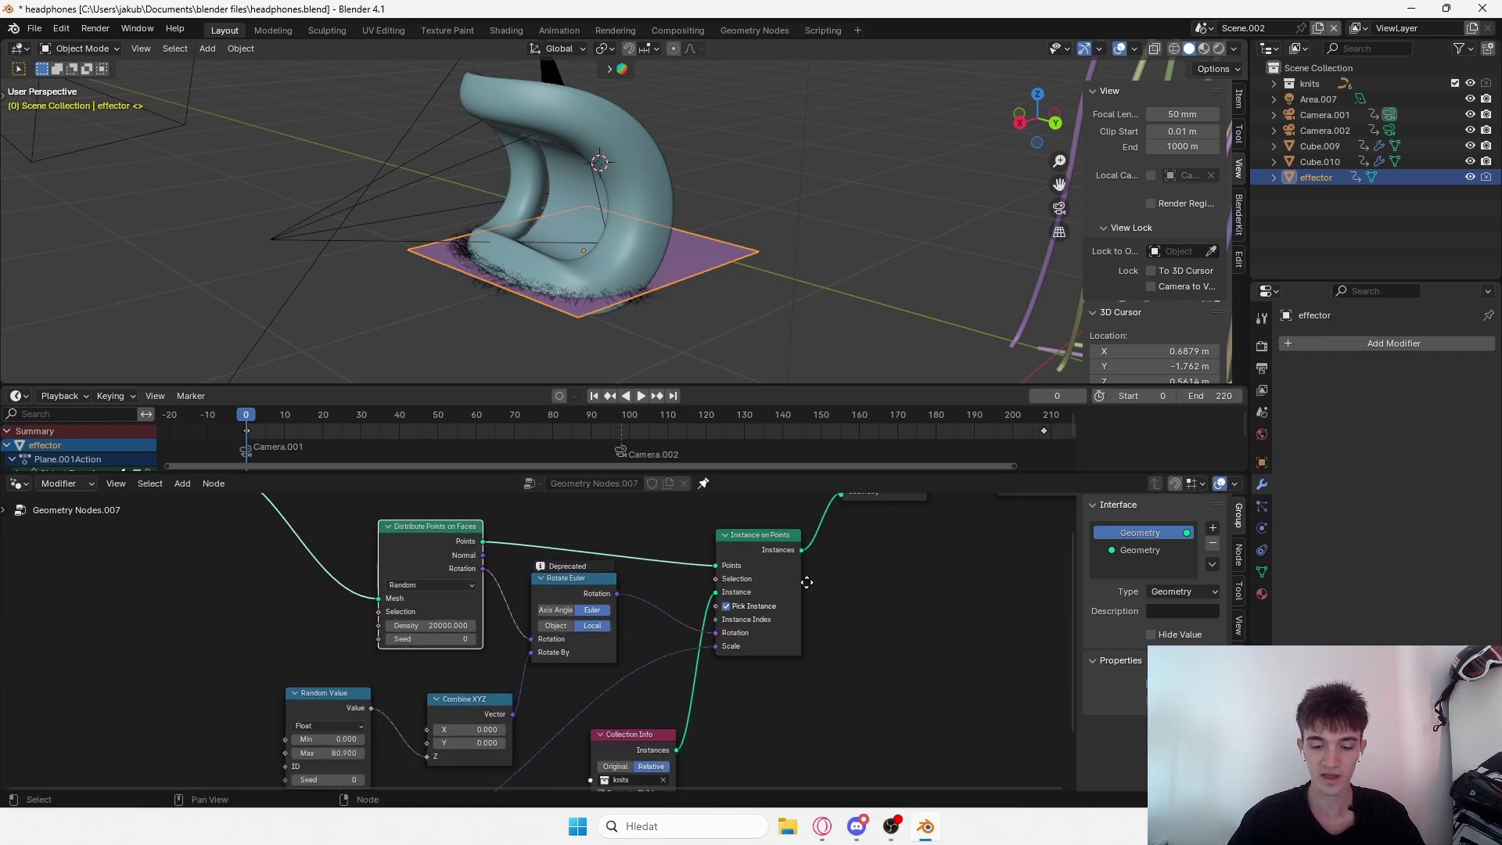
pyautogui.moveTo(806, 582); pyautogui.dragTo(823, 634, button='middle')
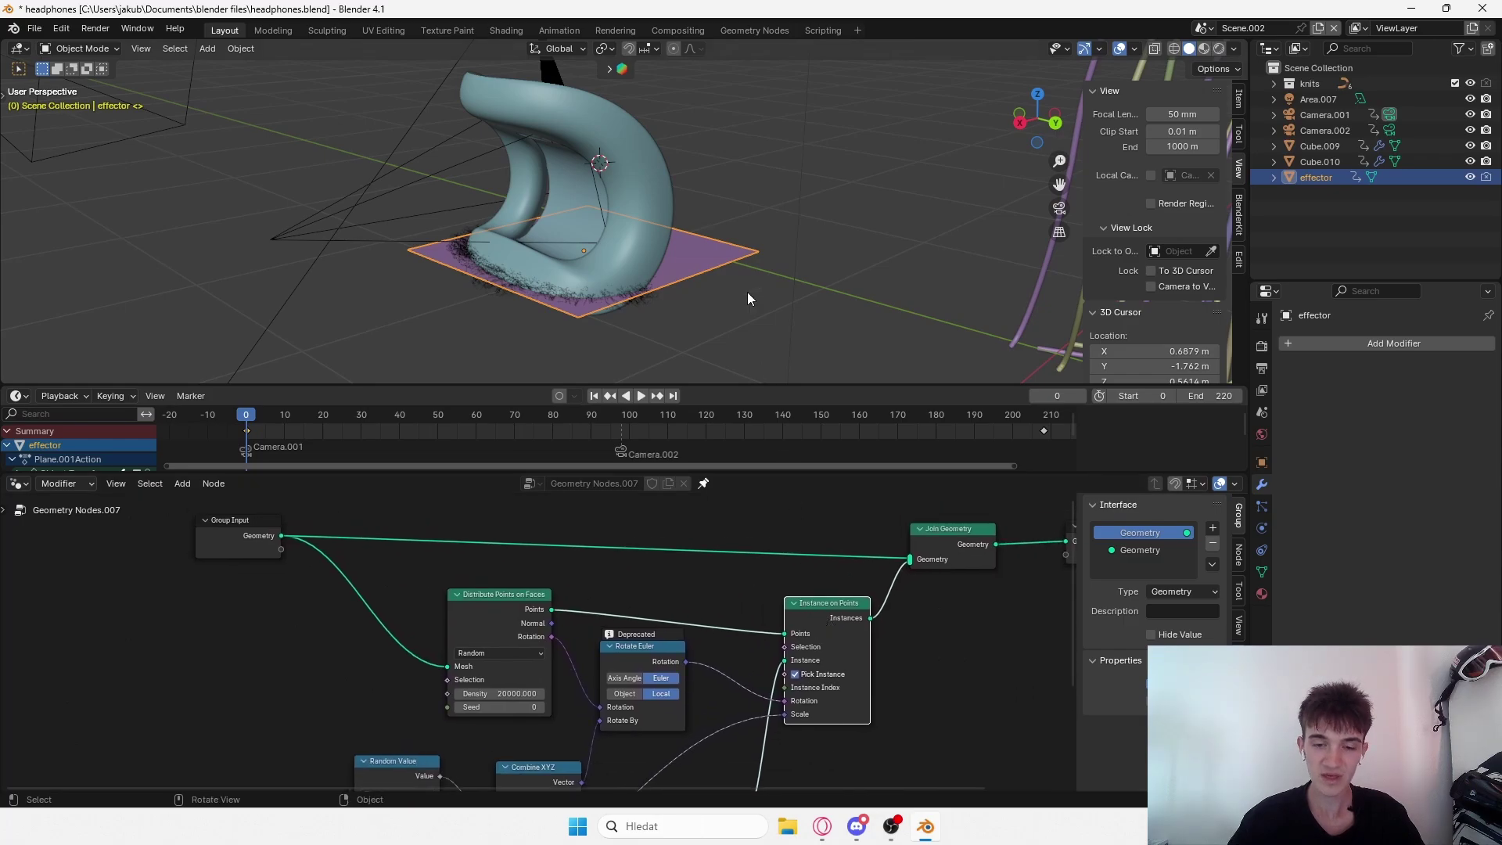
# Select the Cube.010 mesh and move the Distribute Points on Faces node closer to the Group Input node.
pyautogui.moveTo(748, 293); pyautogui.dragTo(748, 282, button='middle')
pyautogui.click(535, 623)
pyautogui.click(849, 615)
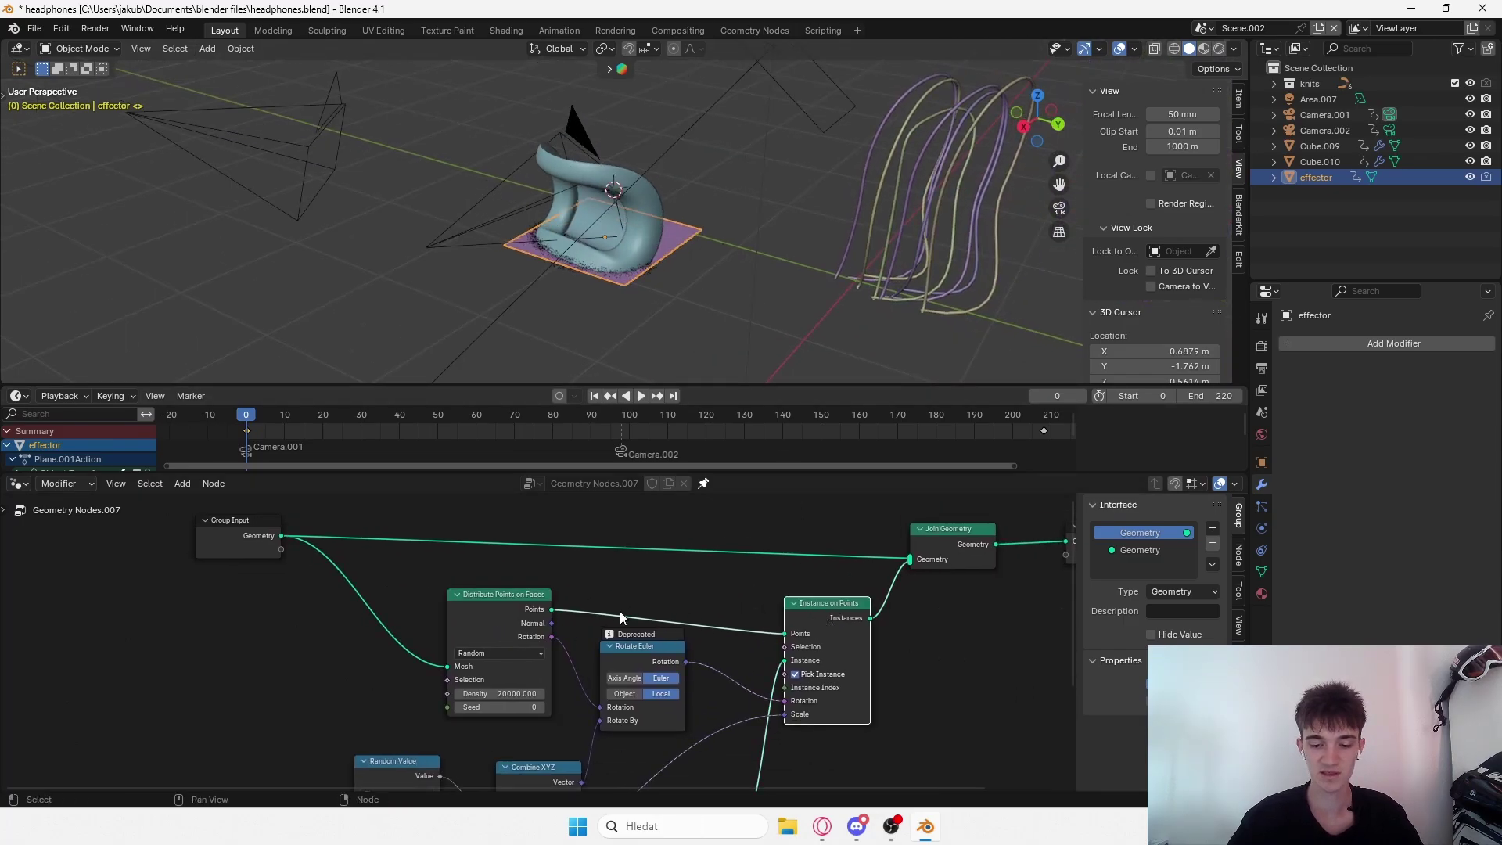
pyautogui.click(535, 618)
pyautogui.click(884, 627)
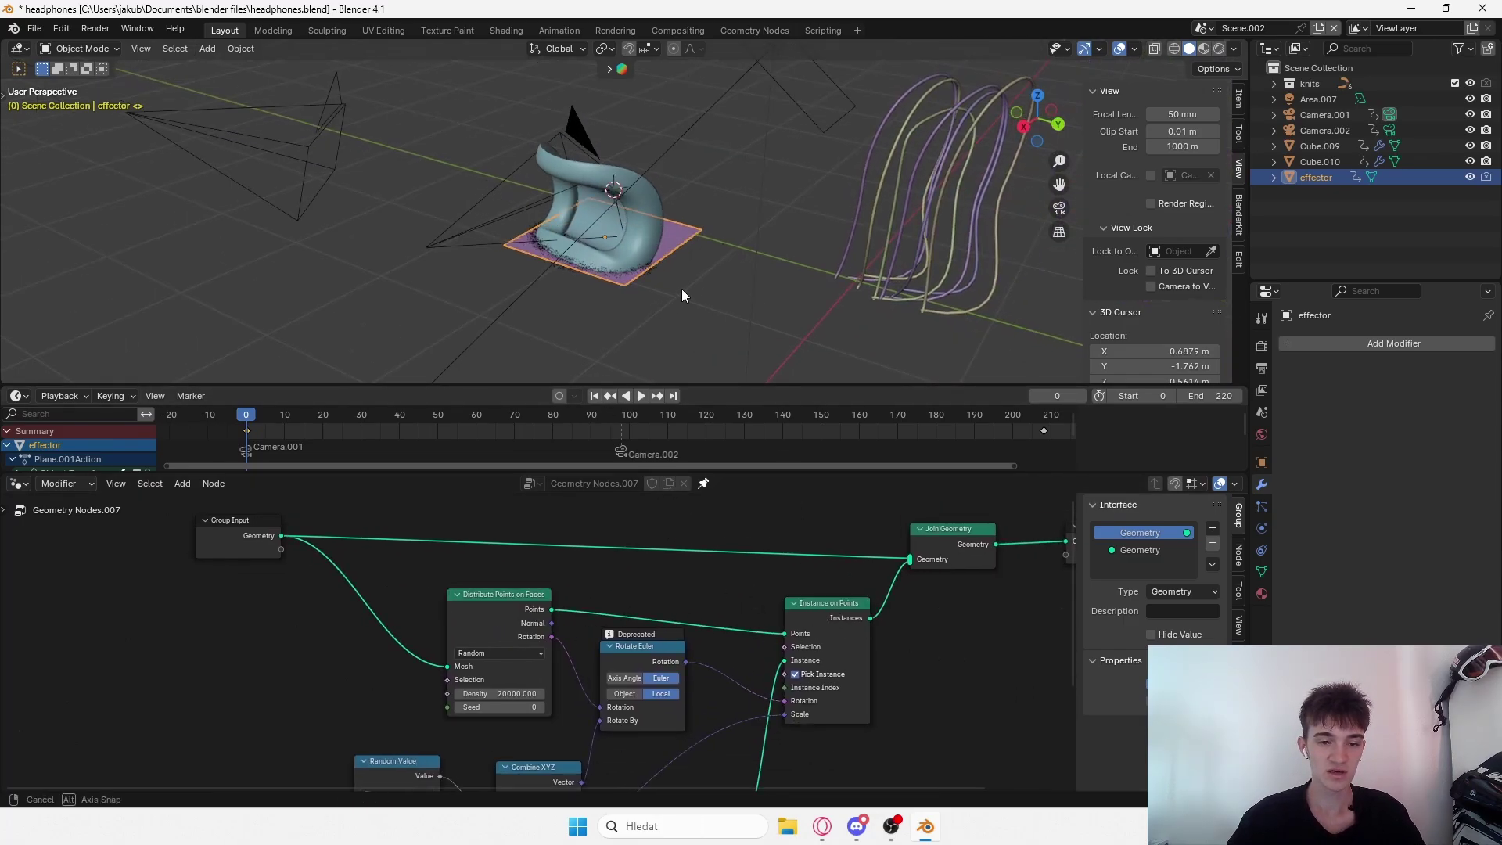
pyautogui.moveTo(682, 289); pyautogui.dragTo(688, 266, button='middle')
pyautogui.click(235, 532)
pyautogui.click(603, 216)
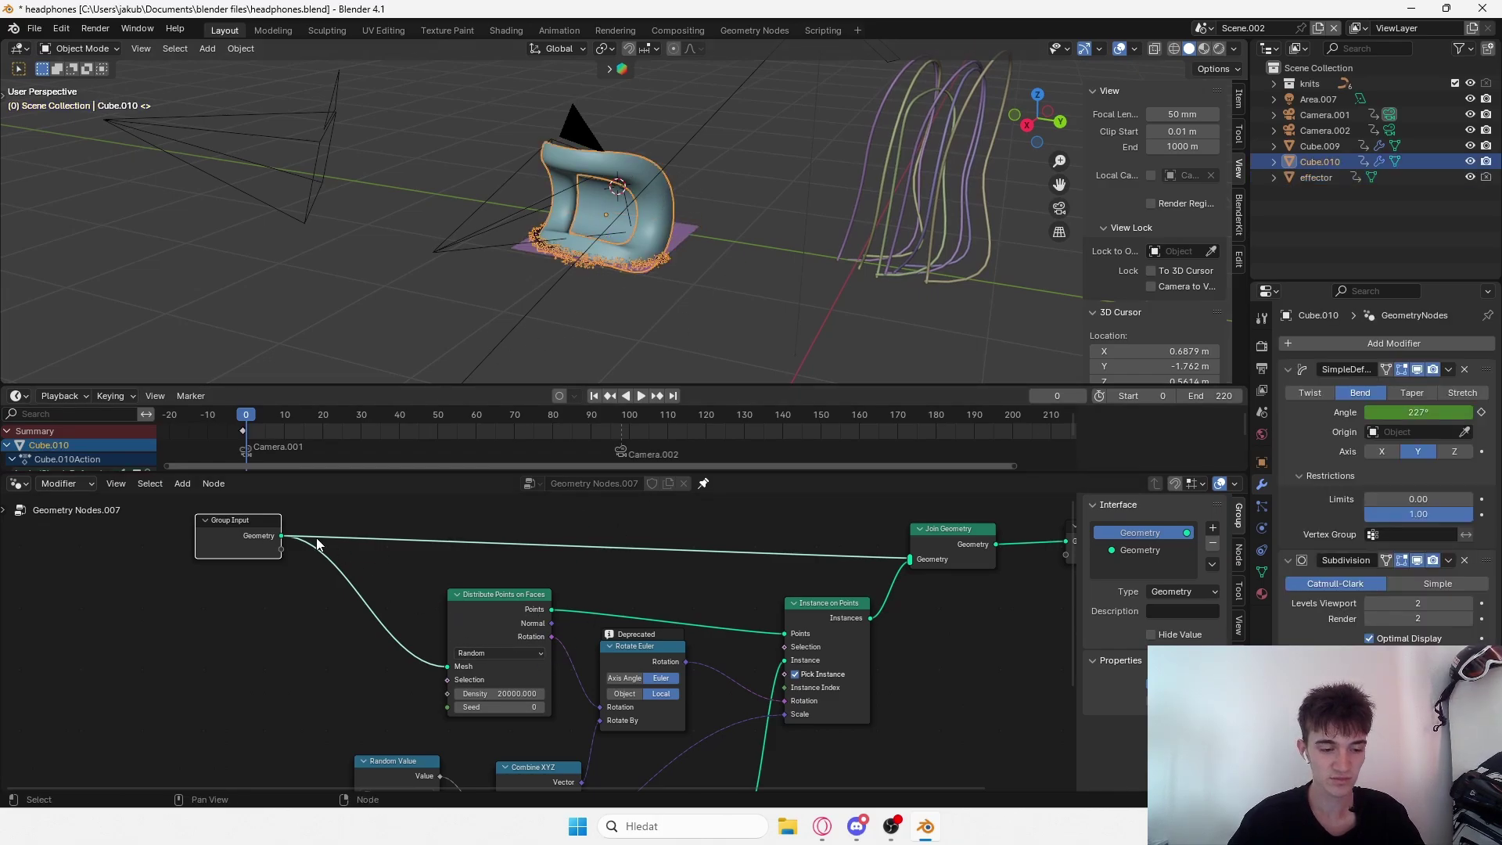
pyautogui.moveTo(522, 622); pyautogui.dragTo(479, 592)
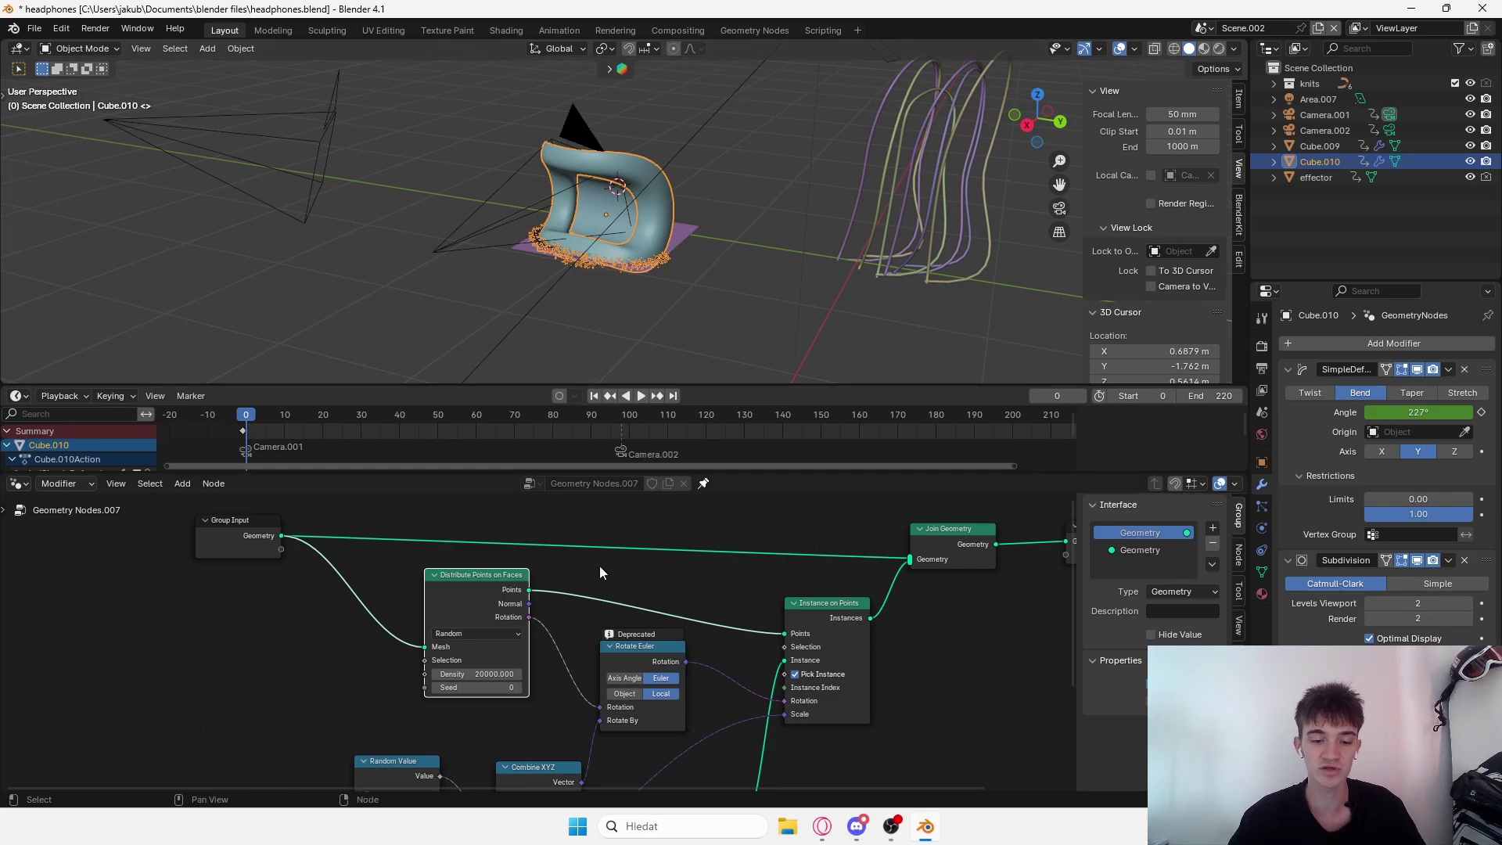
# Preview the Distribute Points on Faces output on the mesh through a Viewer node, and delete the Viewer.
pyautogui.keyDown('ctrl'); pyautogui.keyDown('shift'); pyautogui.click(504, 579); pyautogui.keyUp('shift'); pyautogui.keyUp('ctrl')
pyautogui.scroll(8, 716, 275)
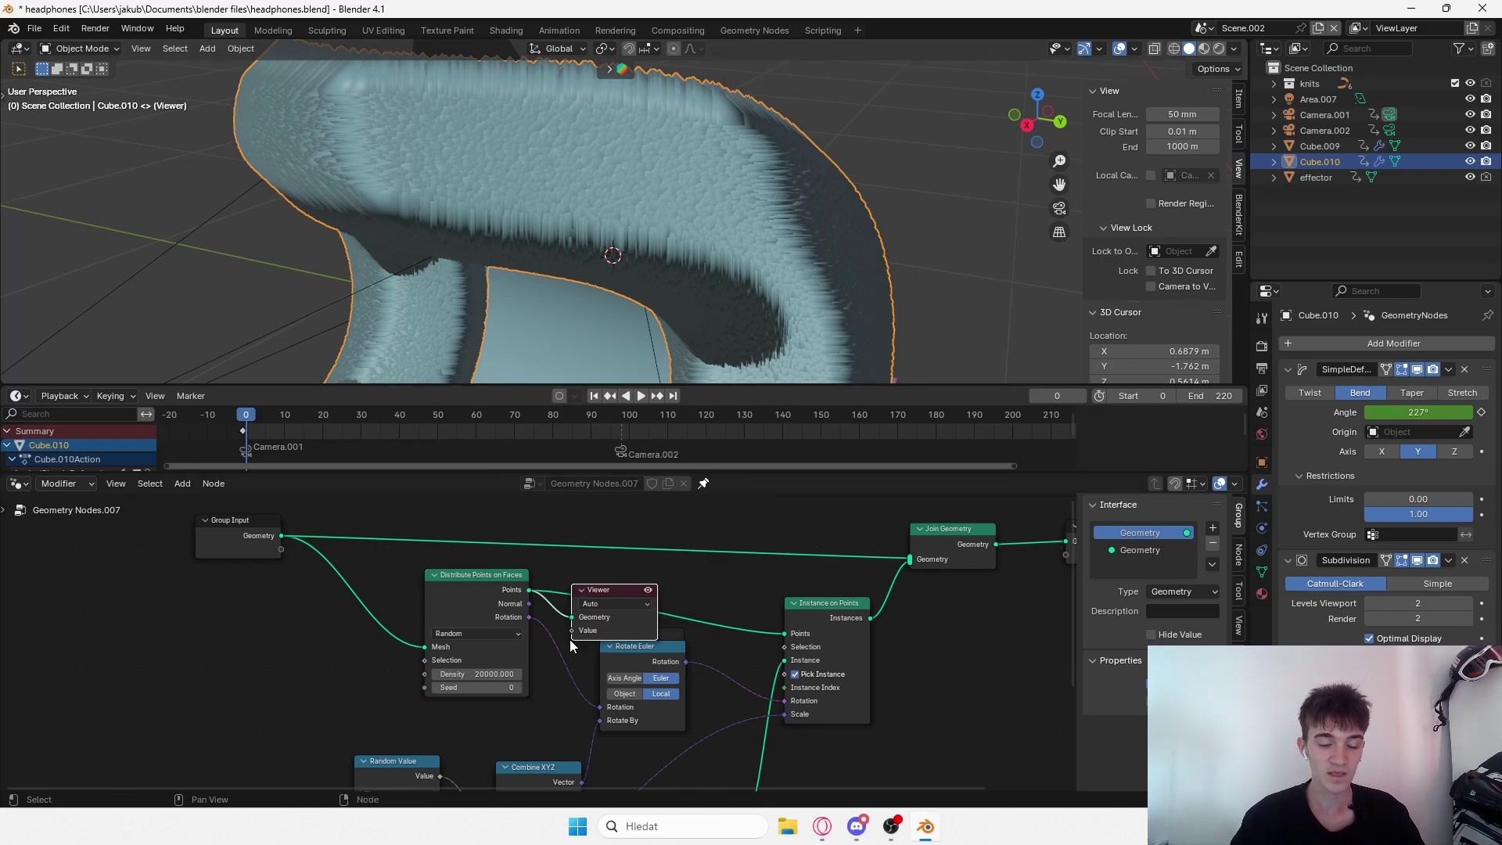
pyautogui.moveTo(812, 631); pyautogui.dragTo(743, 608, button='middle')
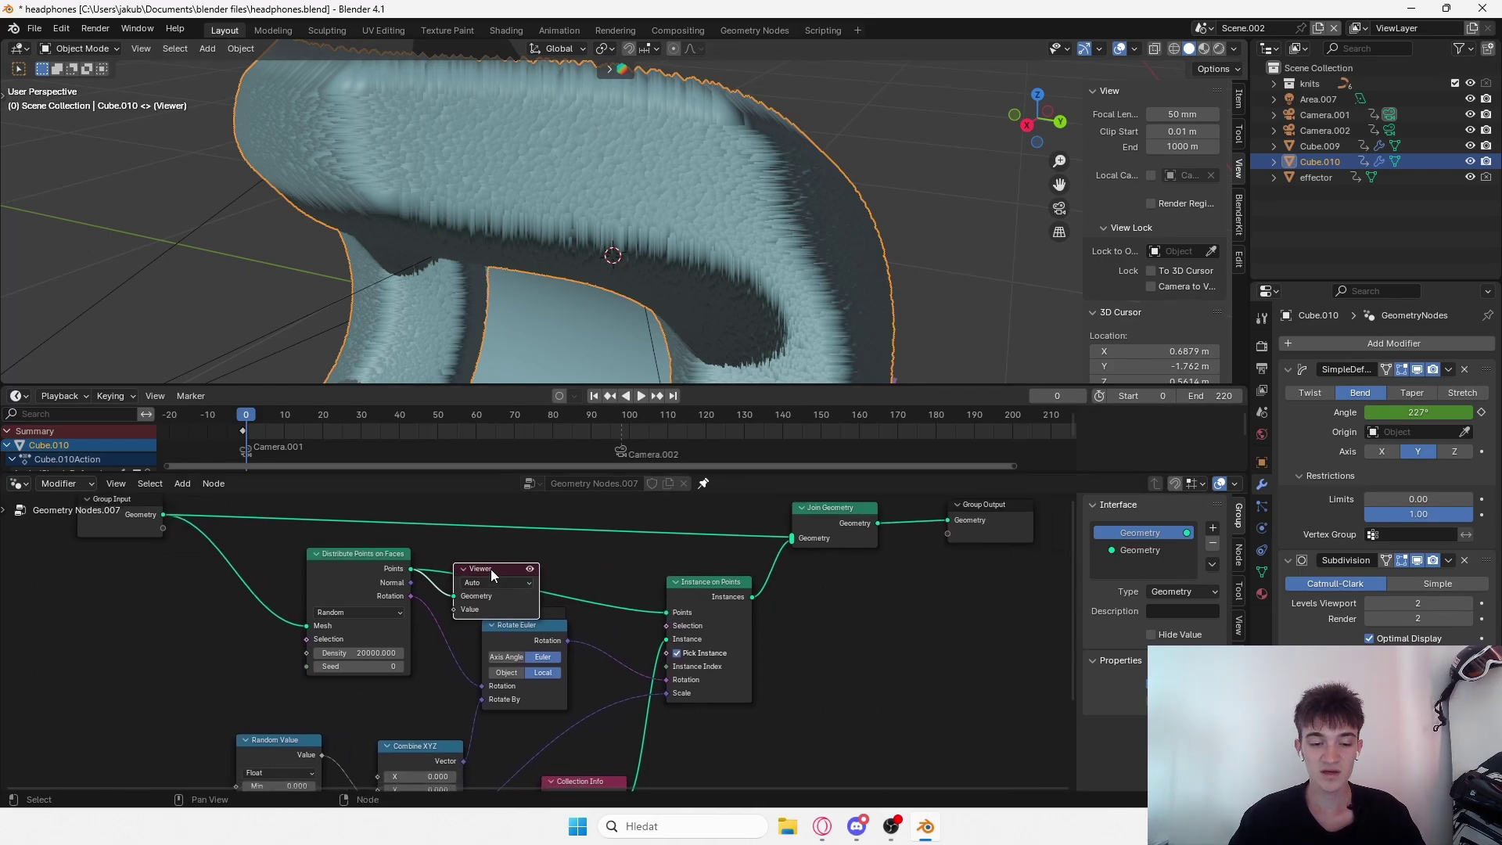
pyautogui.press('x')
pyautogui.moveTo(495, 567); pyautogui.dragTo(449, 570, button='middle')
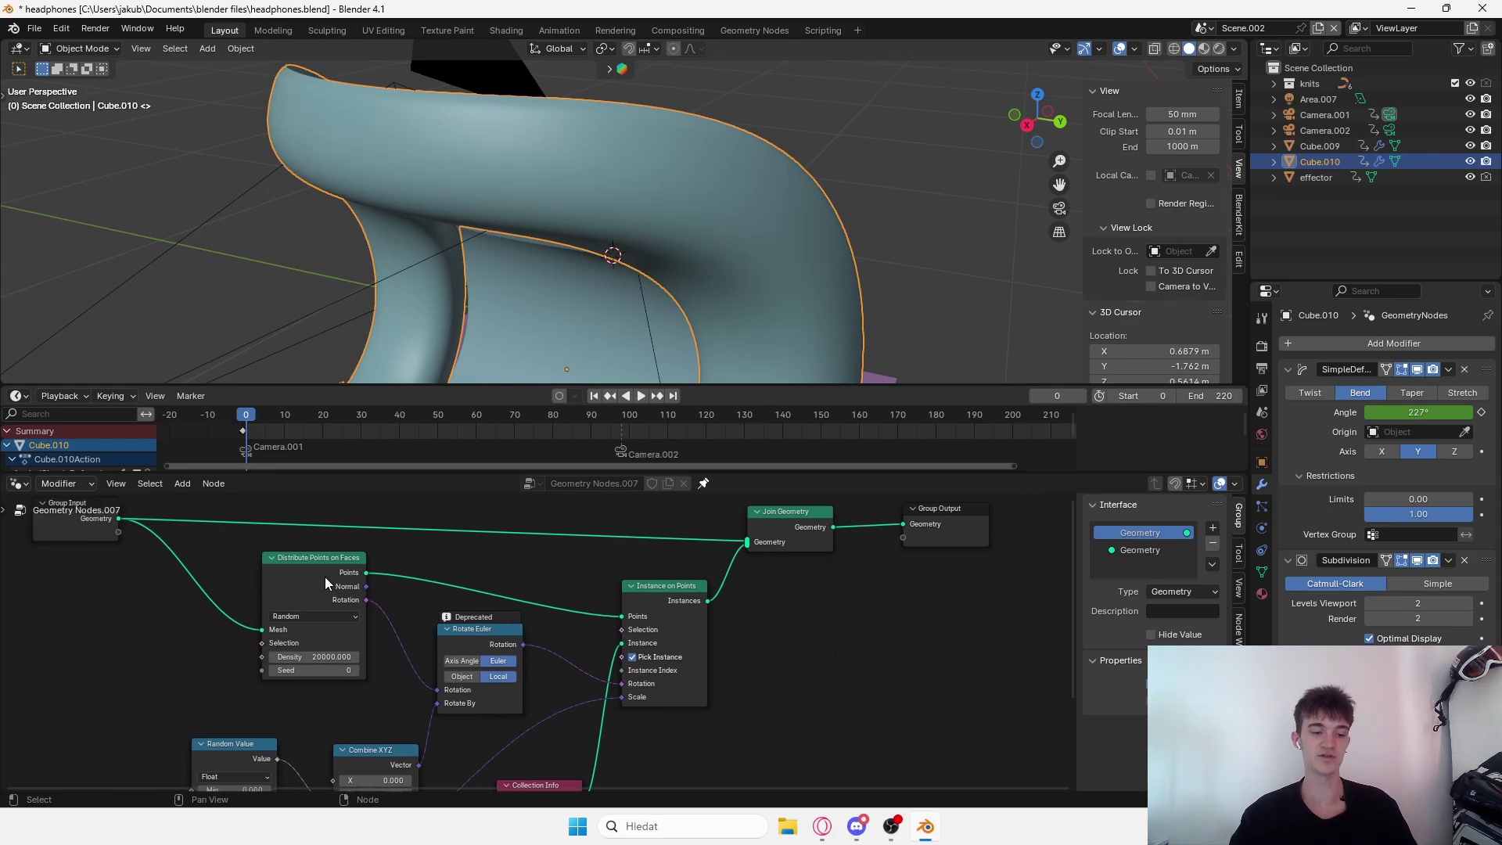
# Move the Instance on Points node slightly higher, inspect its Instances output, and look over the nodes feeding it.
pyautogui.click(337, 598)
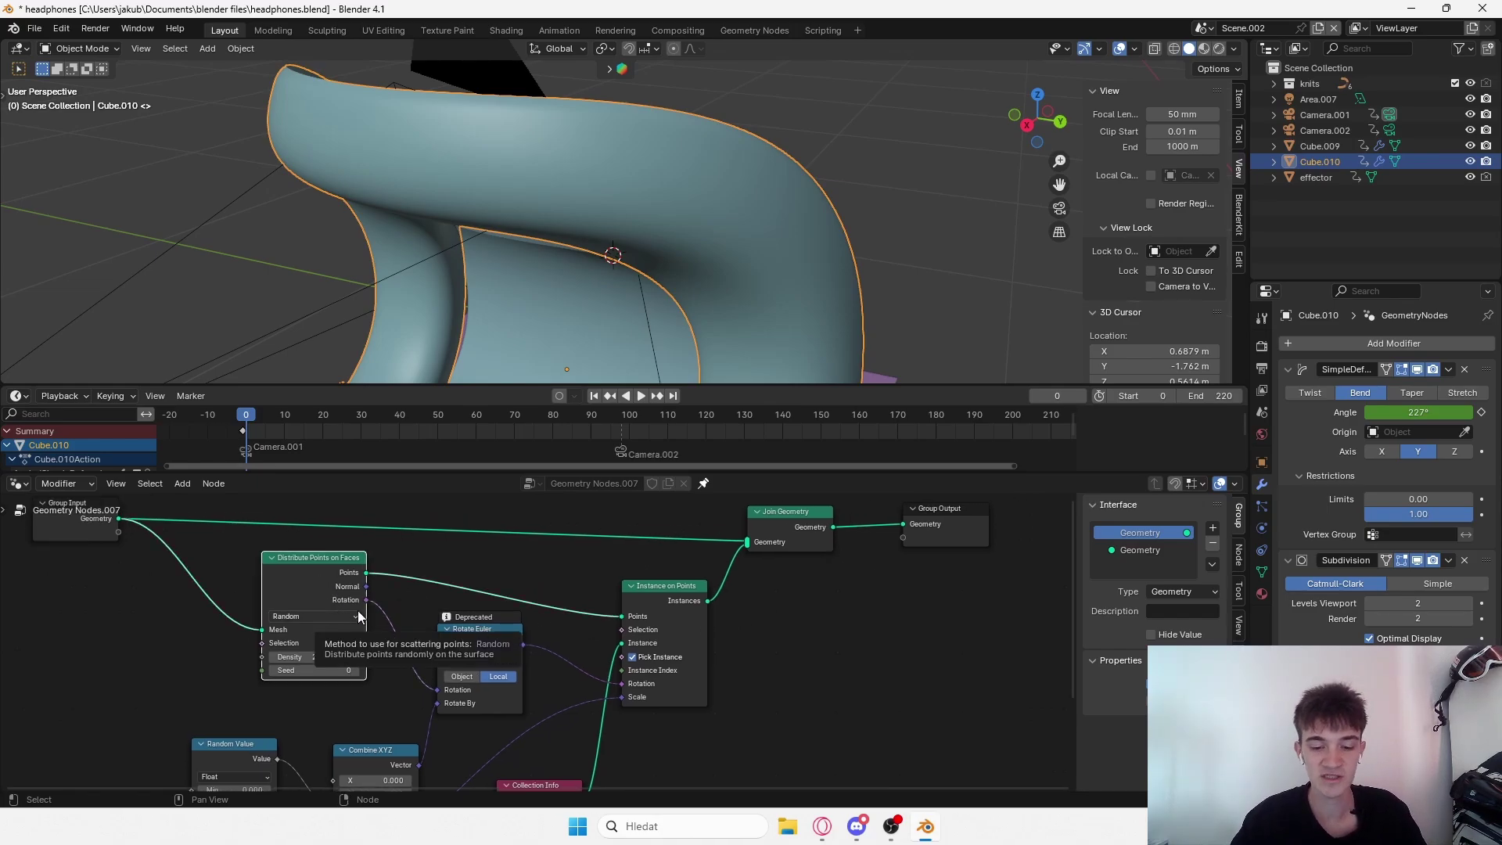
pyautogui.moveTo(685, 590); pyautogui.dragTo(677, 563)
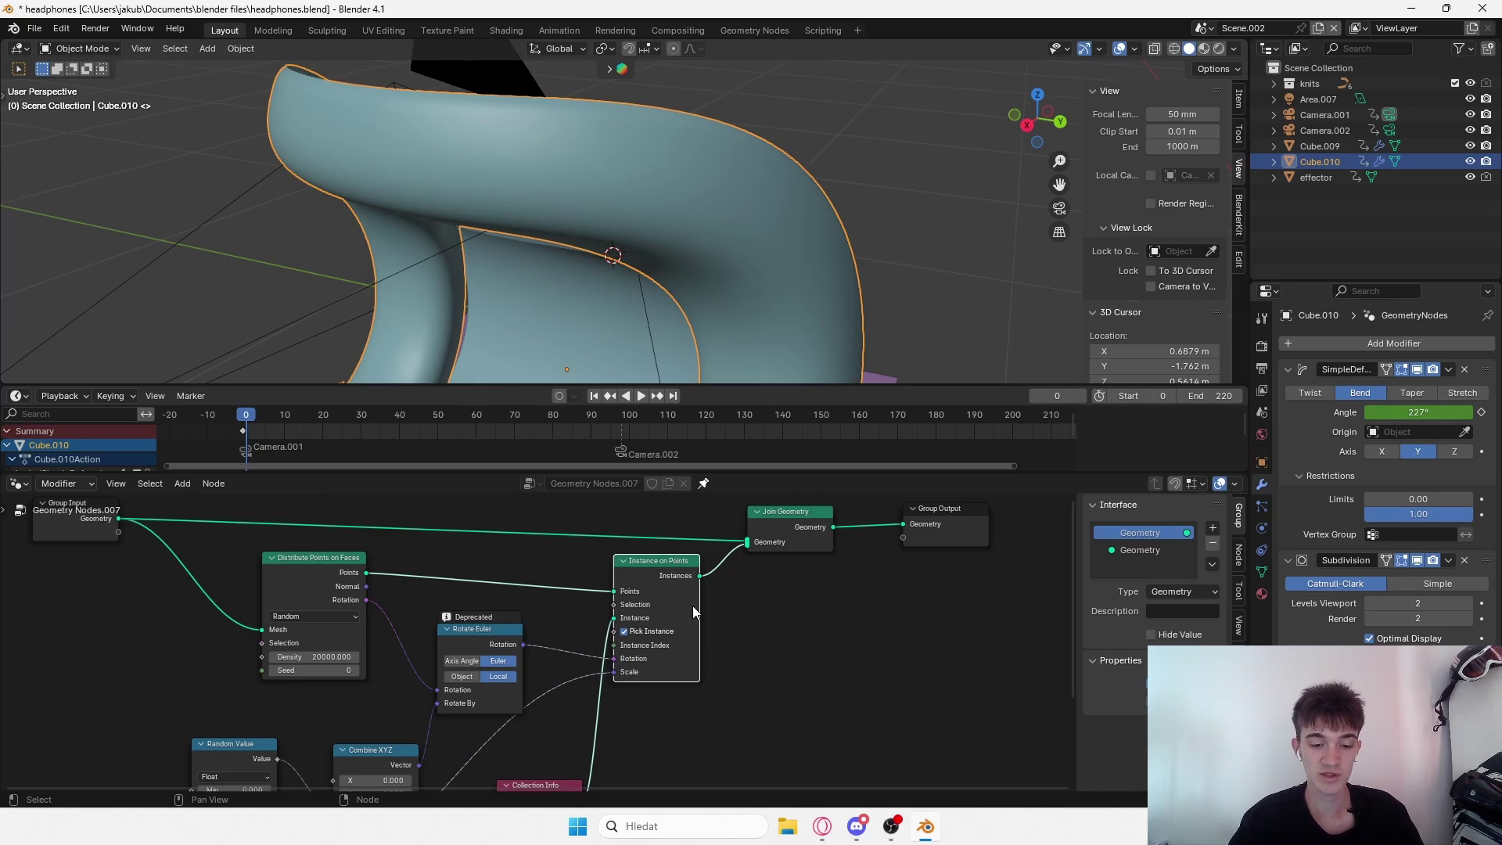
pyautogui.moveTo(679, 585)
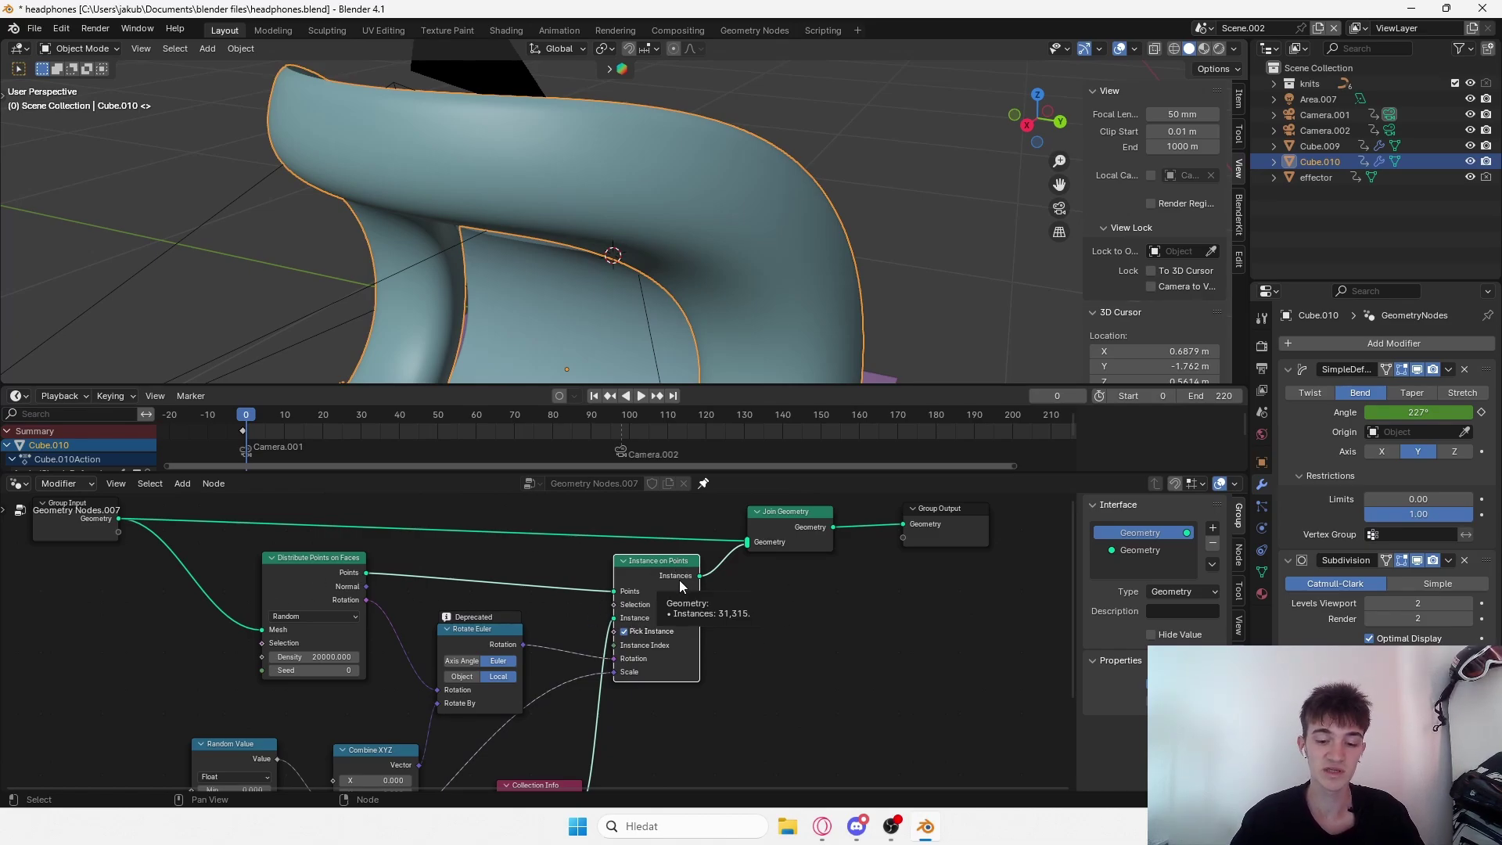
pyautogui.scroll(-2, 739, 646)
pyautogui.scroll(-3, 739, 636)
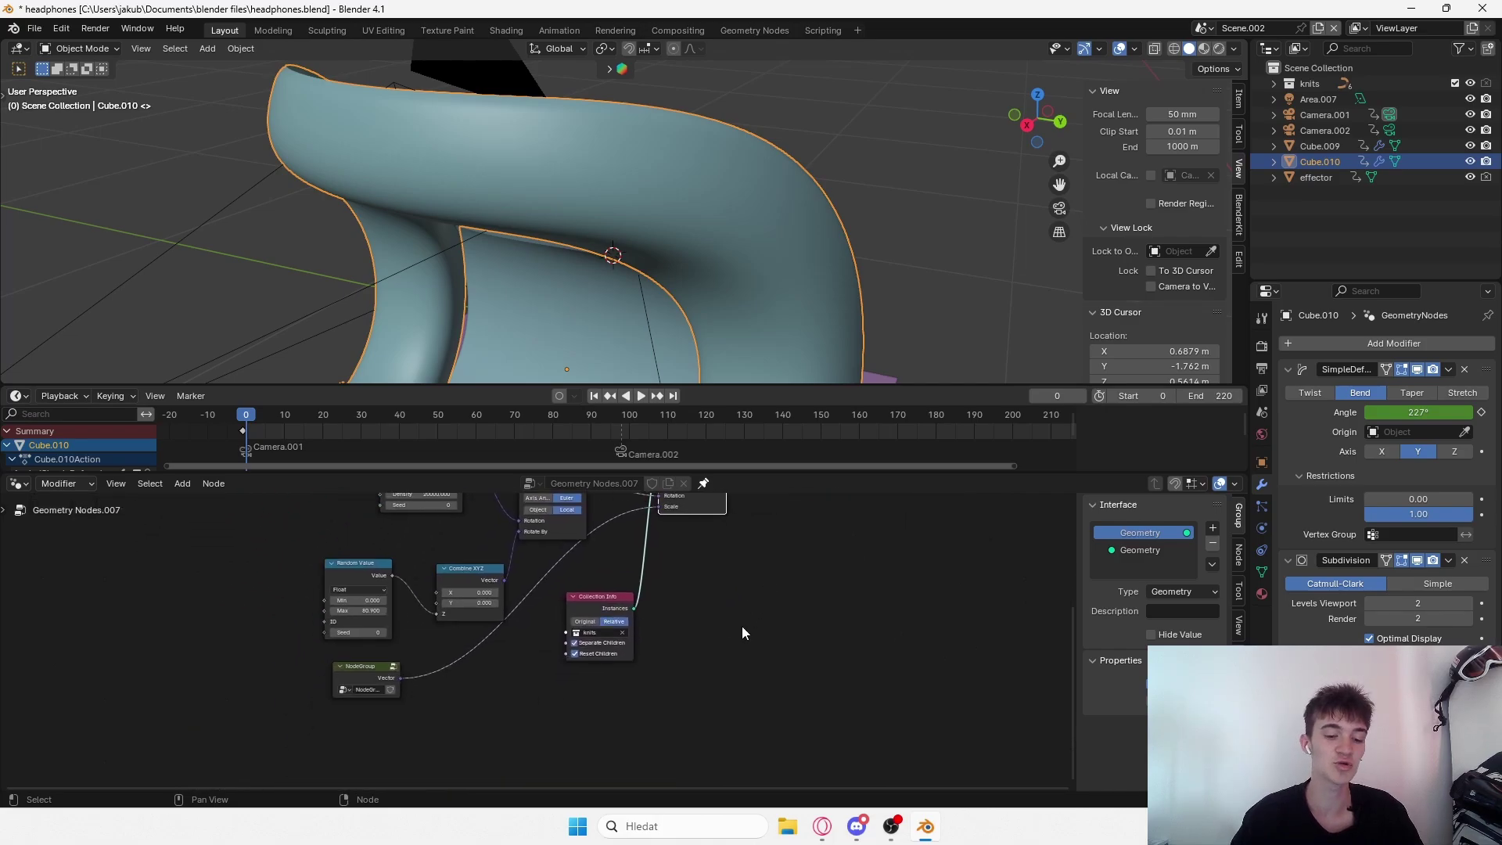
pyautogui.scroll(2, 740, 650)
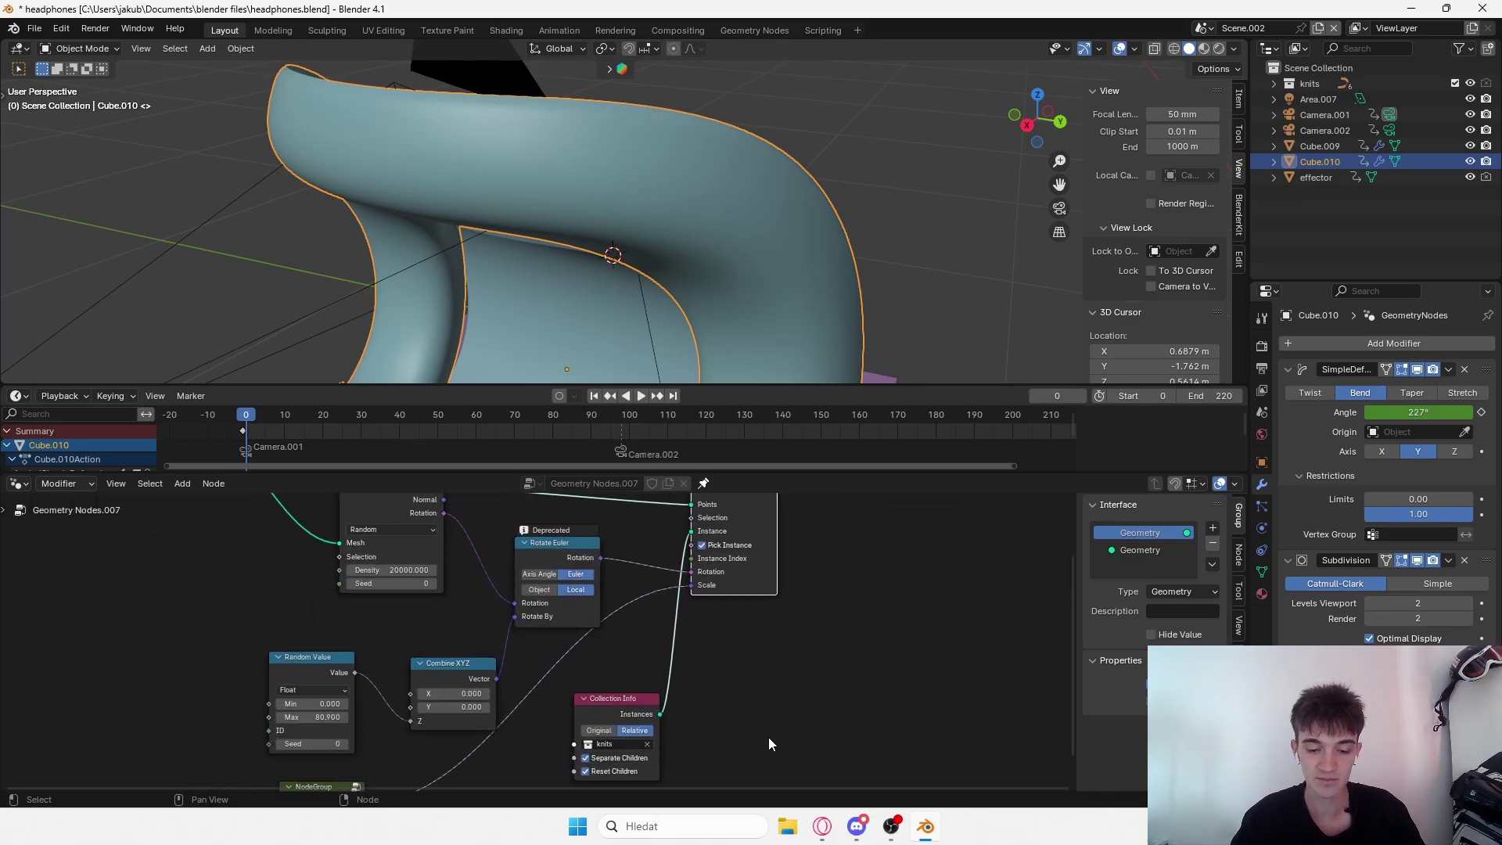
# Select the knit curves beside the mesh, expand the knits collection to show its Bézier curves, and select the collection.
pyautogui.scroll(-8, 951, 296)
pyautogui.press('b')
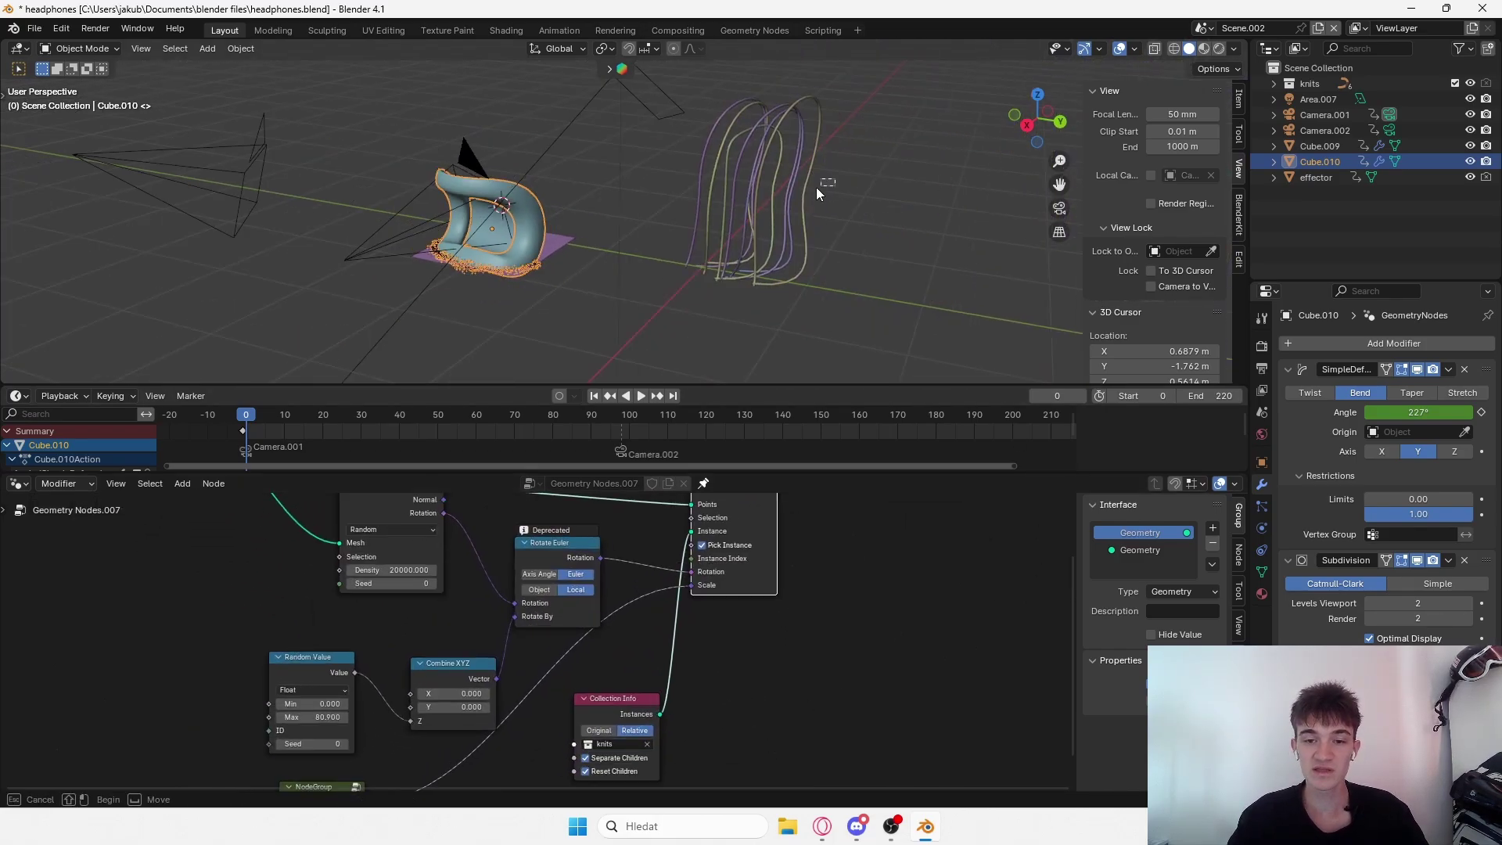
pyautogui.moveTo(816, 192); pyautogui.dragTo(678, 235)
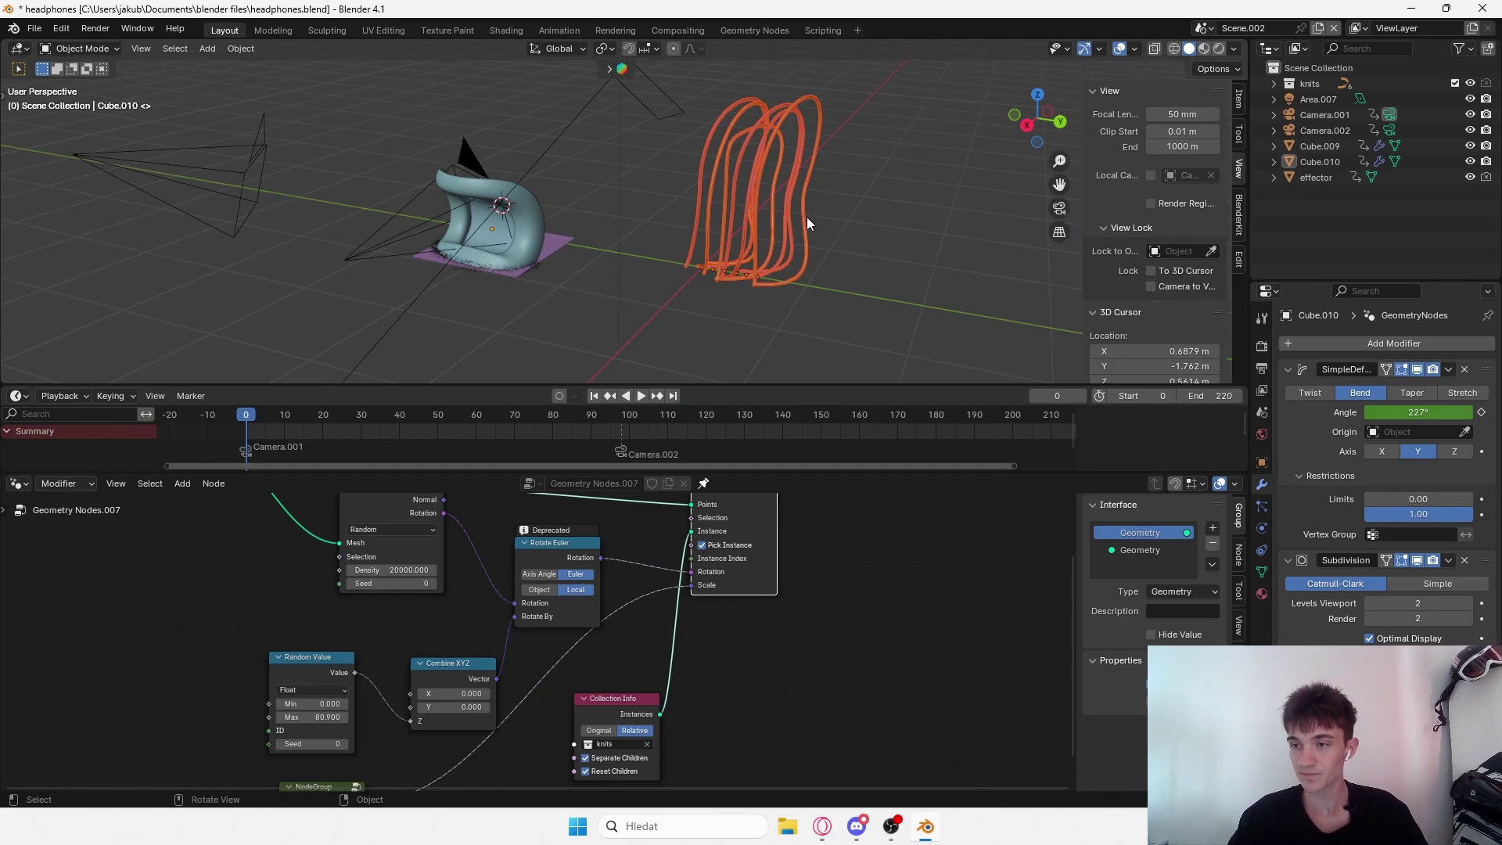
pyautogui.scroll(3, 806, 217)
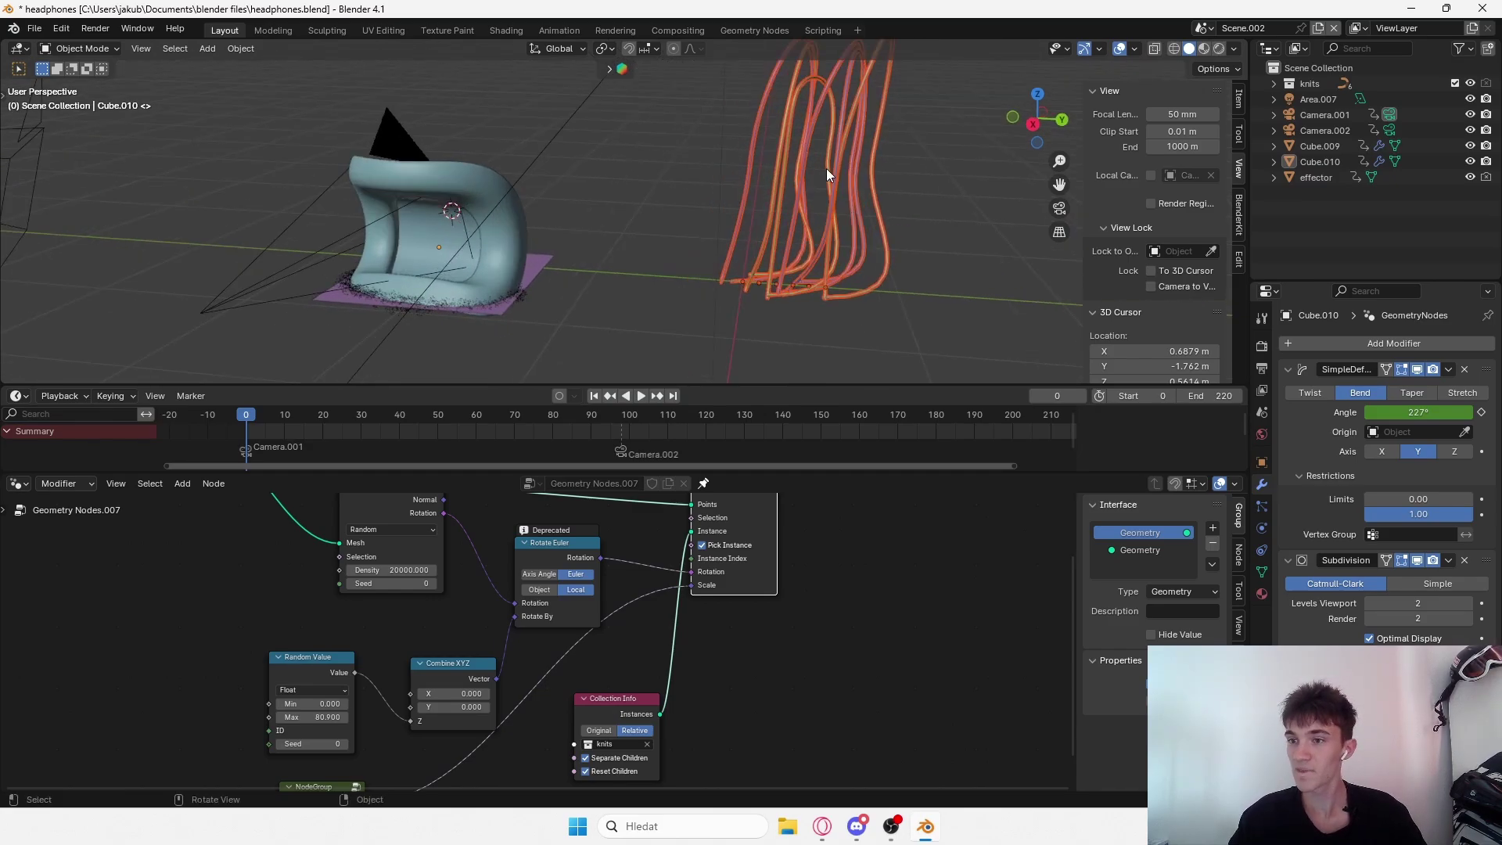
pyautogui.click(1273, 84)
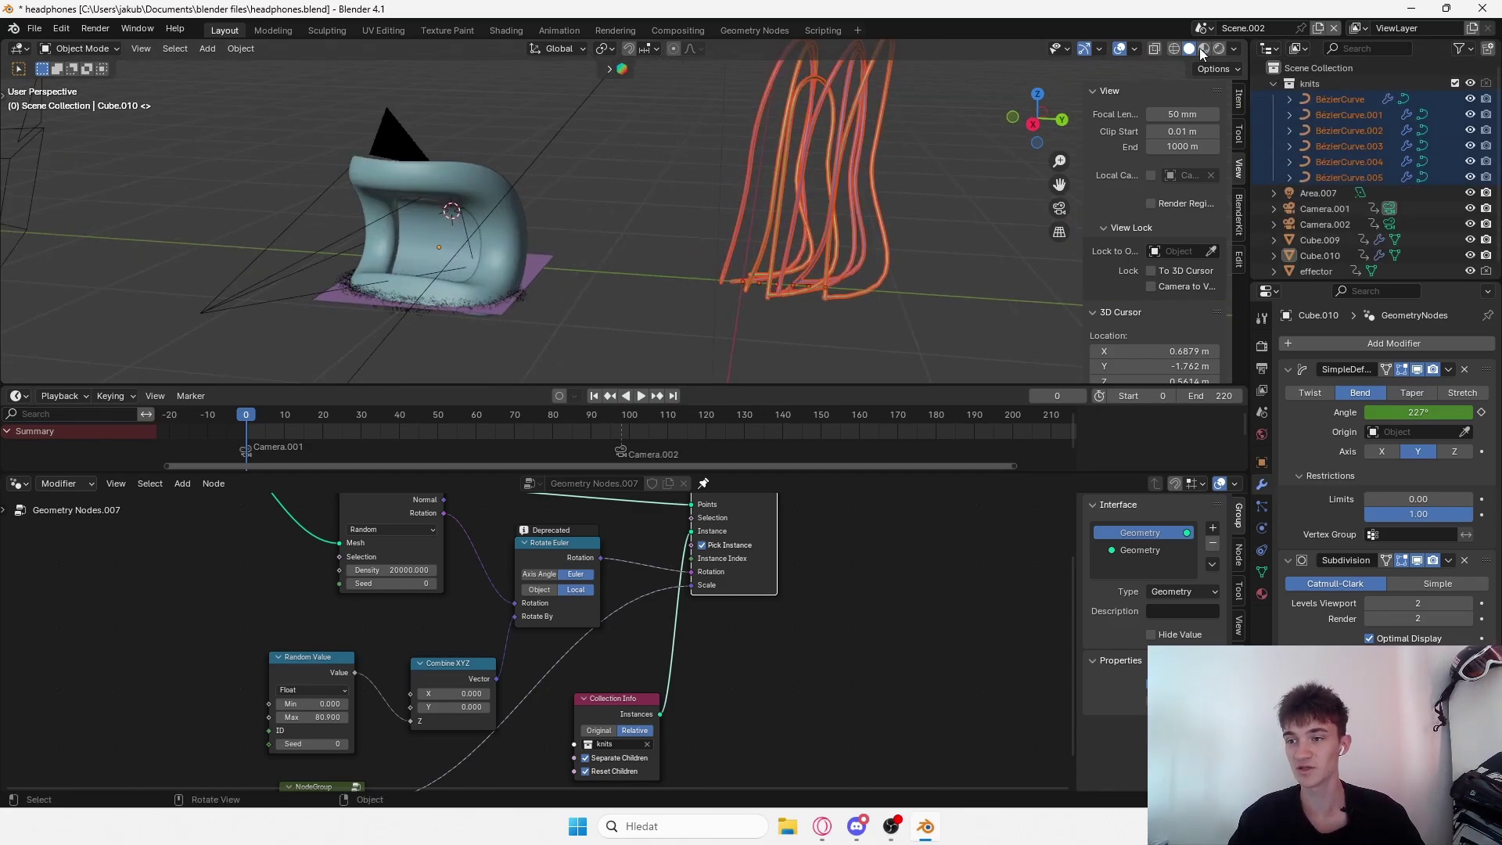
pyautogui.click(1314, 85)
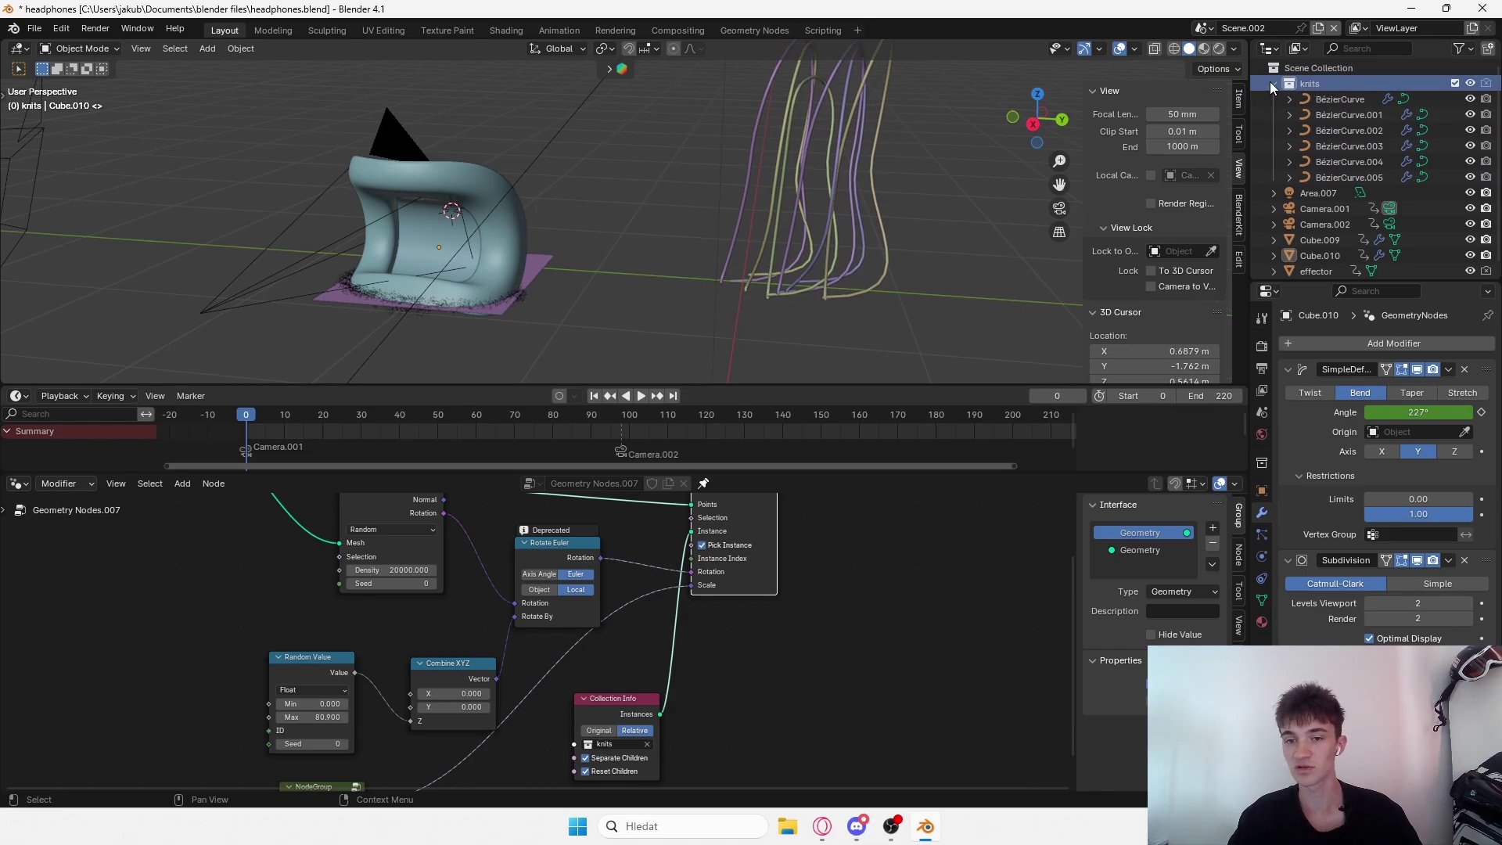
pyautogui.scroll(-1, 697, 711)
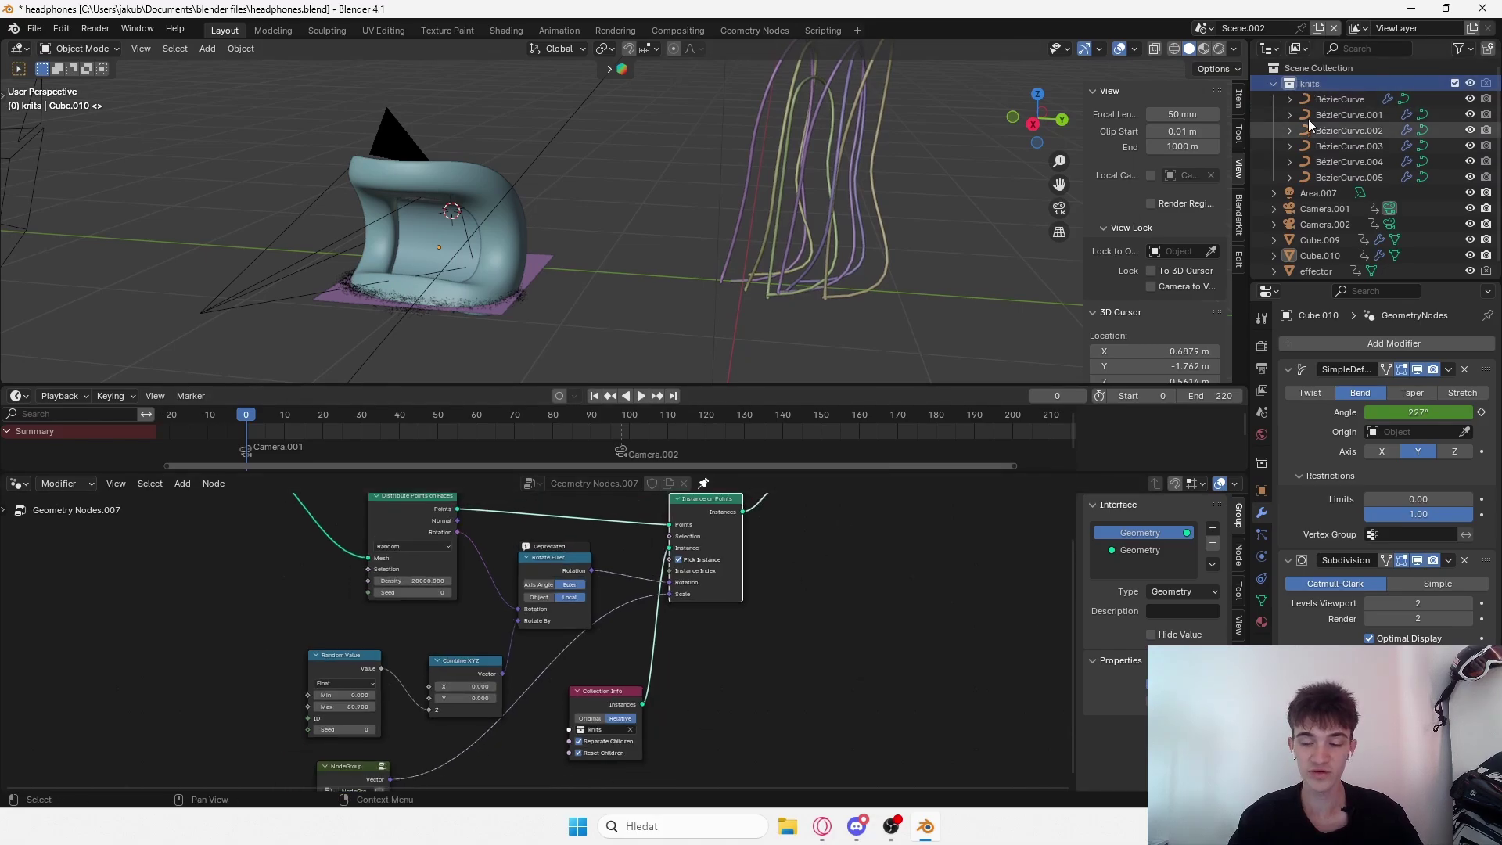
# Add the knits collection to the node tree as a Collection Info node, and delete the duplicate node.
pyautogui.moveTo(1319, 83); pyautogui.dragTo(762, 783)
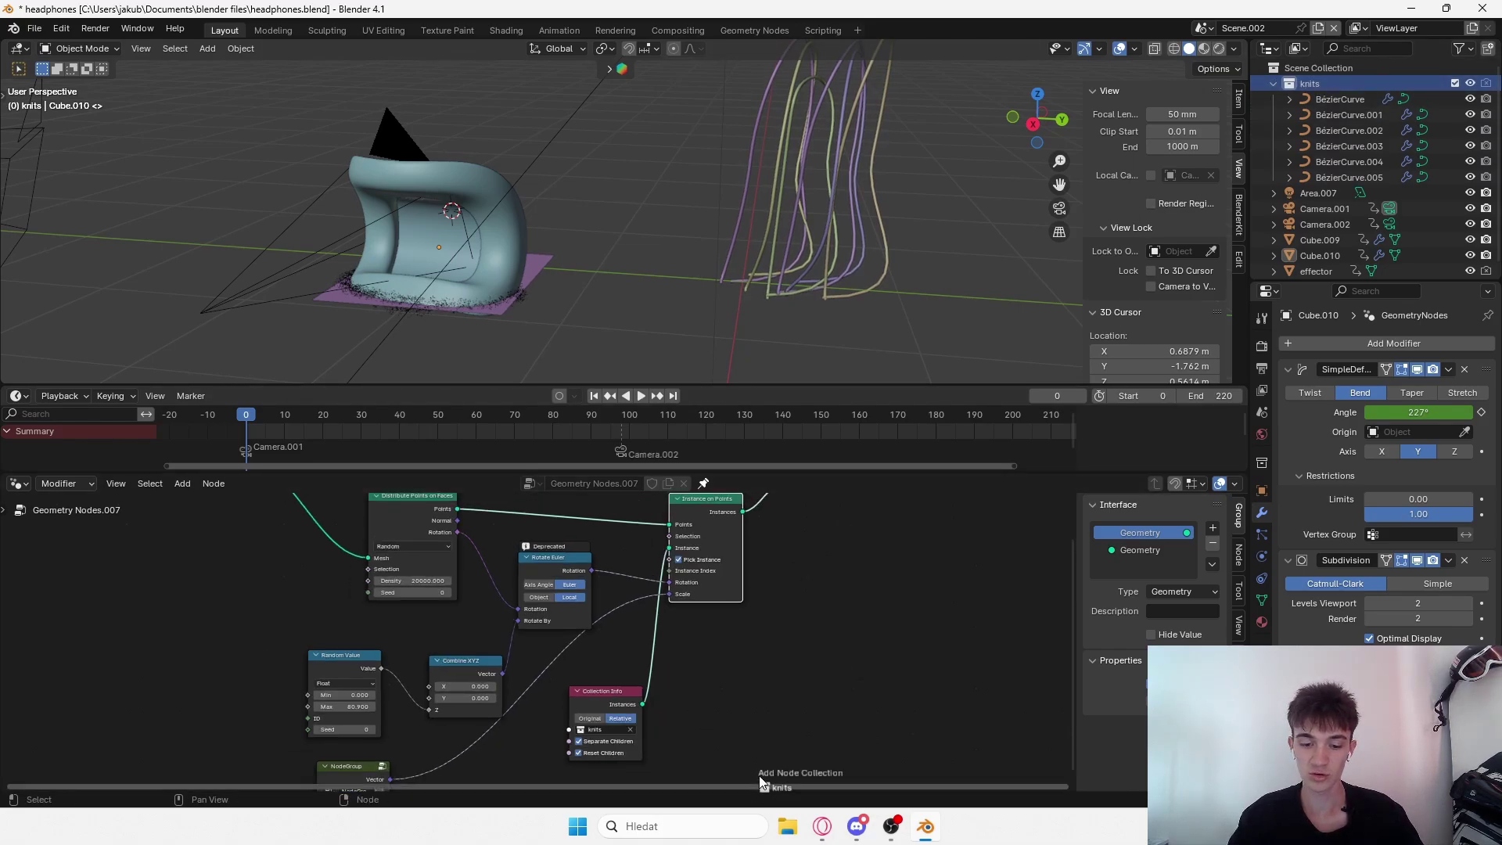
pyautogui.click(1274, 83)
pyautogui.press('x')
# Reconnect Collection Info's Instances to the Instance input of Instance on Points and try adding a Curve to Mesh node.
pyautogui.scroll(4, 748, 677)
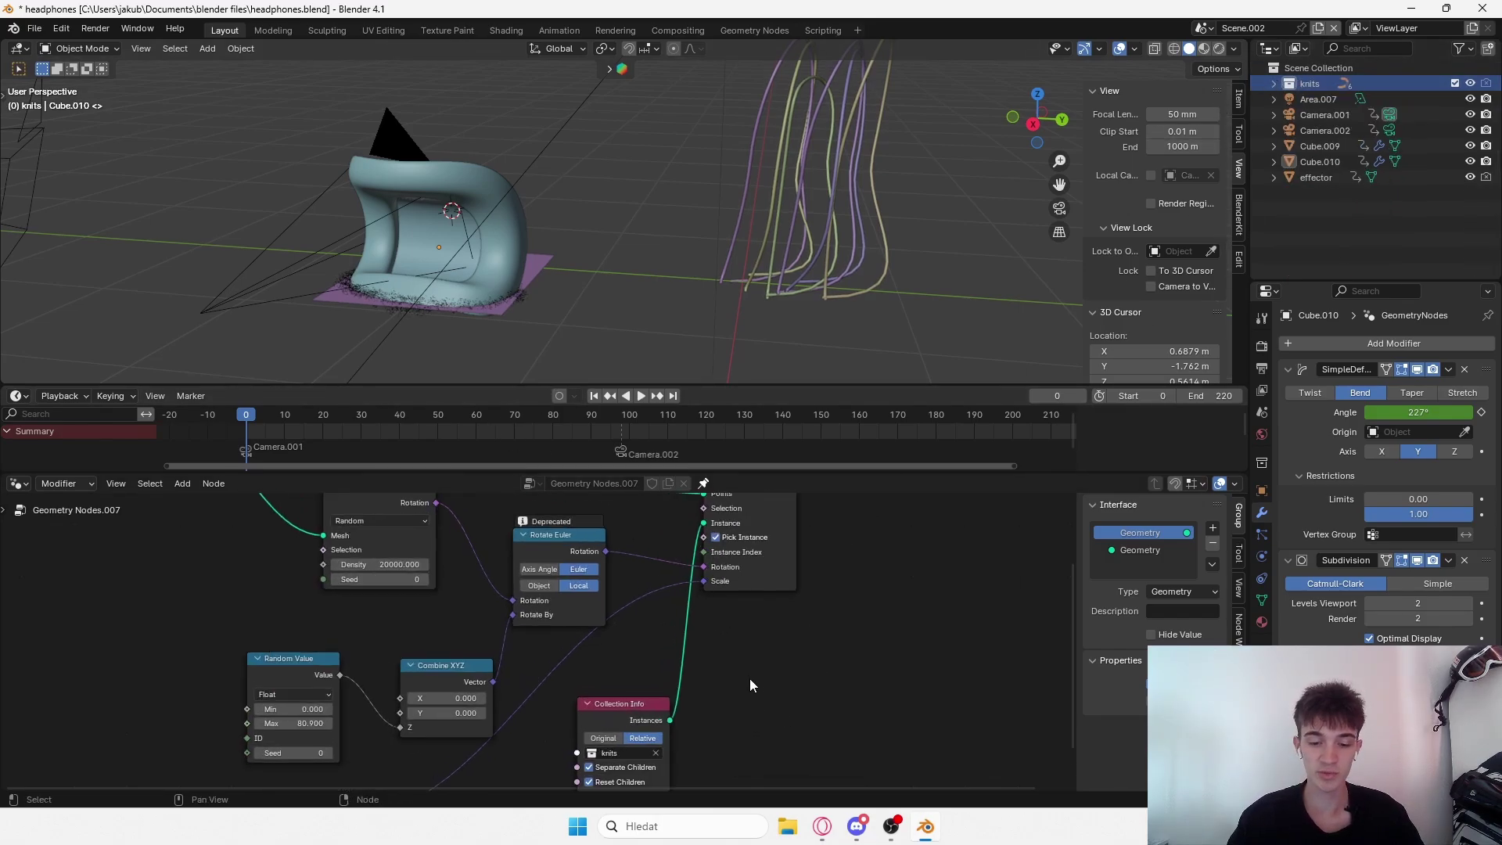
pyautogui.moveTo(744, 676); pyautogui.dragTo(773, 693, button='middle')
pyautogui.moveTo(669, 732); pyautogui.dragTo(753, 538)
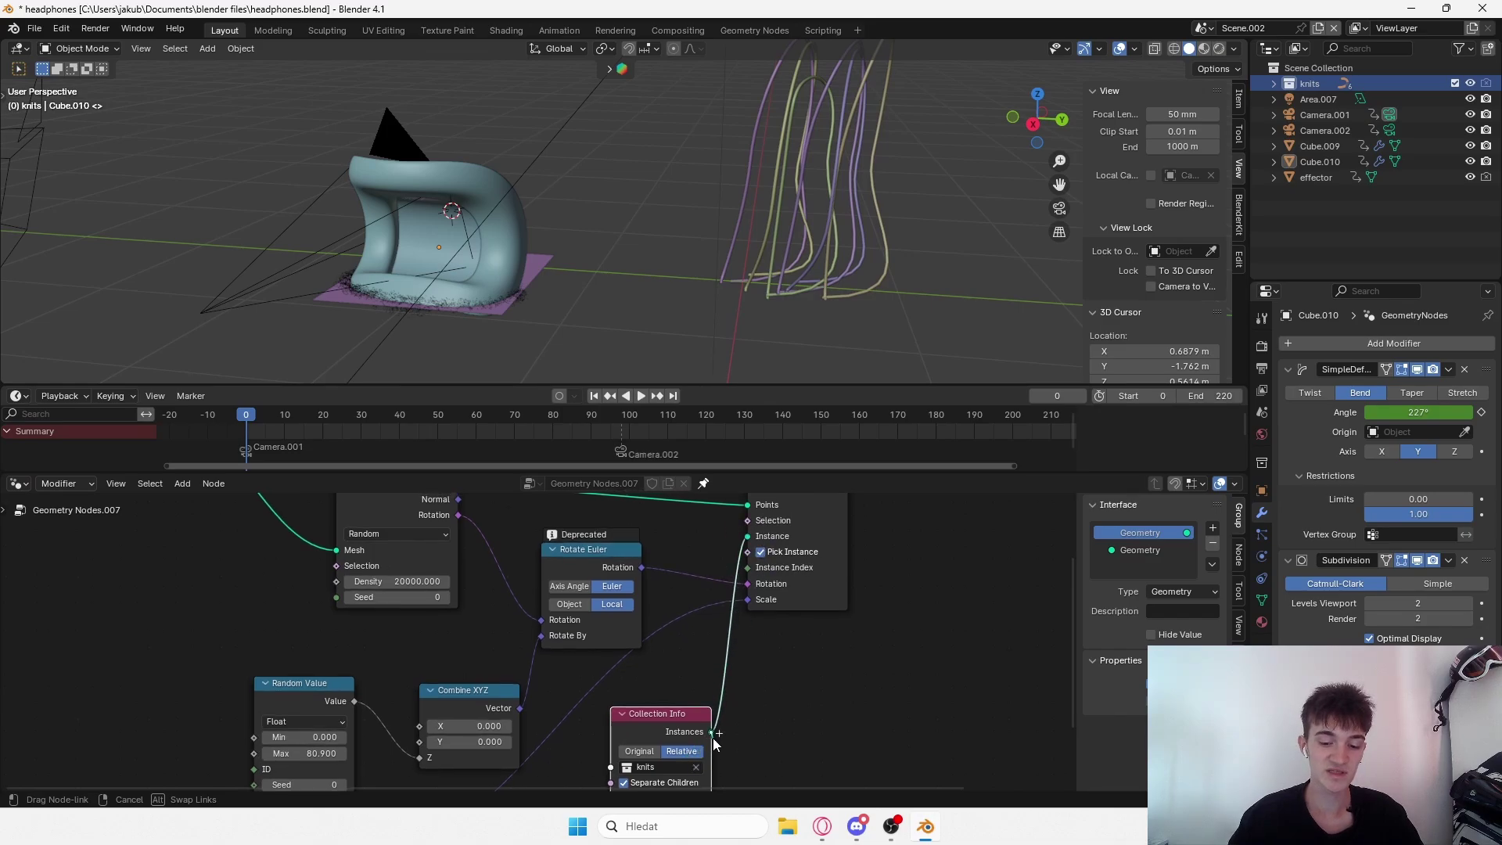
pyautogui.moveTo(711, 732); pyautogui.dragTo(723, 734)
pyautogui.click(805, 783)
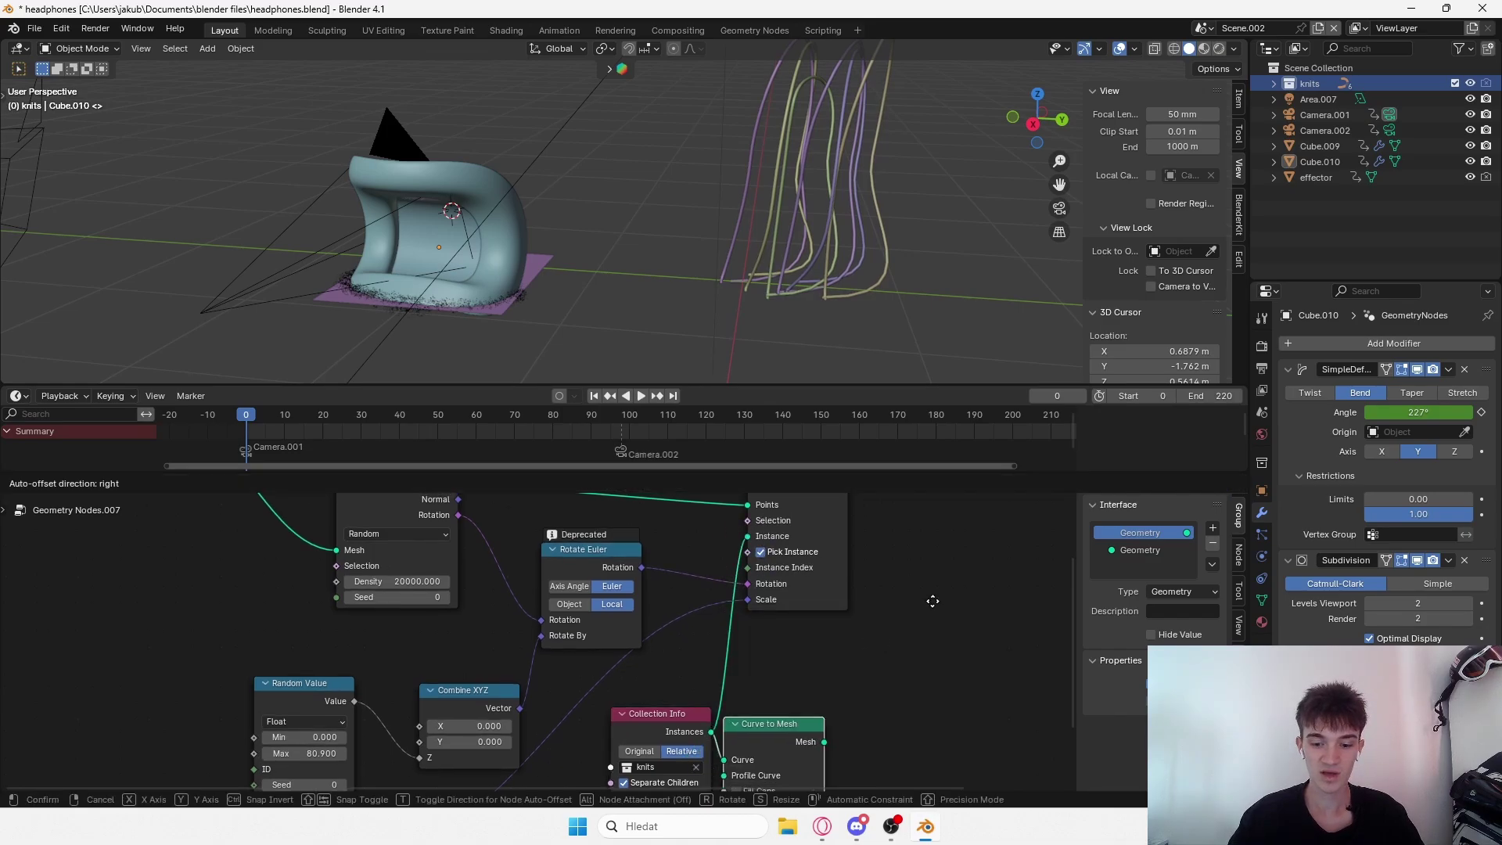
pyautogui.click(895, 565)
pyautogui.moveTo(796, 596)
pyautogui.mouseDown(button='middle')
pyautogui.moveTo(790, 698)
pyautogui.moveTo(823, 627)
pyautogui.moveTo(776, 578)
pyautogui.mouseUp(button='middle')
pyautogui.scroll(-2, 852, 698)
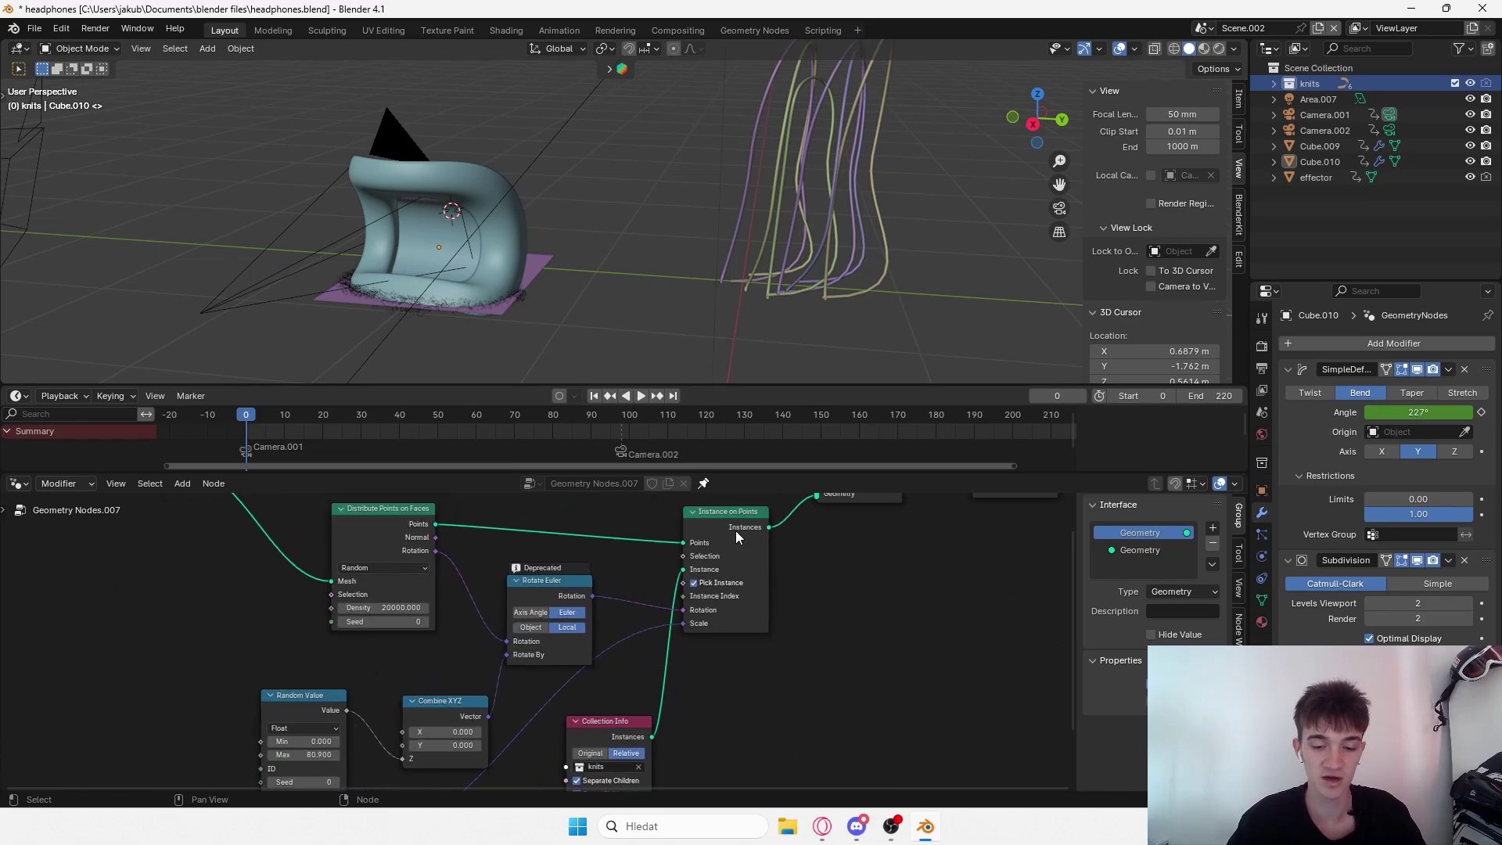
# Show the scattered points of the Distribute Points on Faces node on the mesh with a Viewer node.
pyautogui.scroll(4, 460, 244)
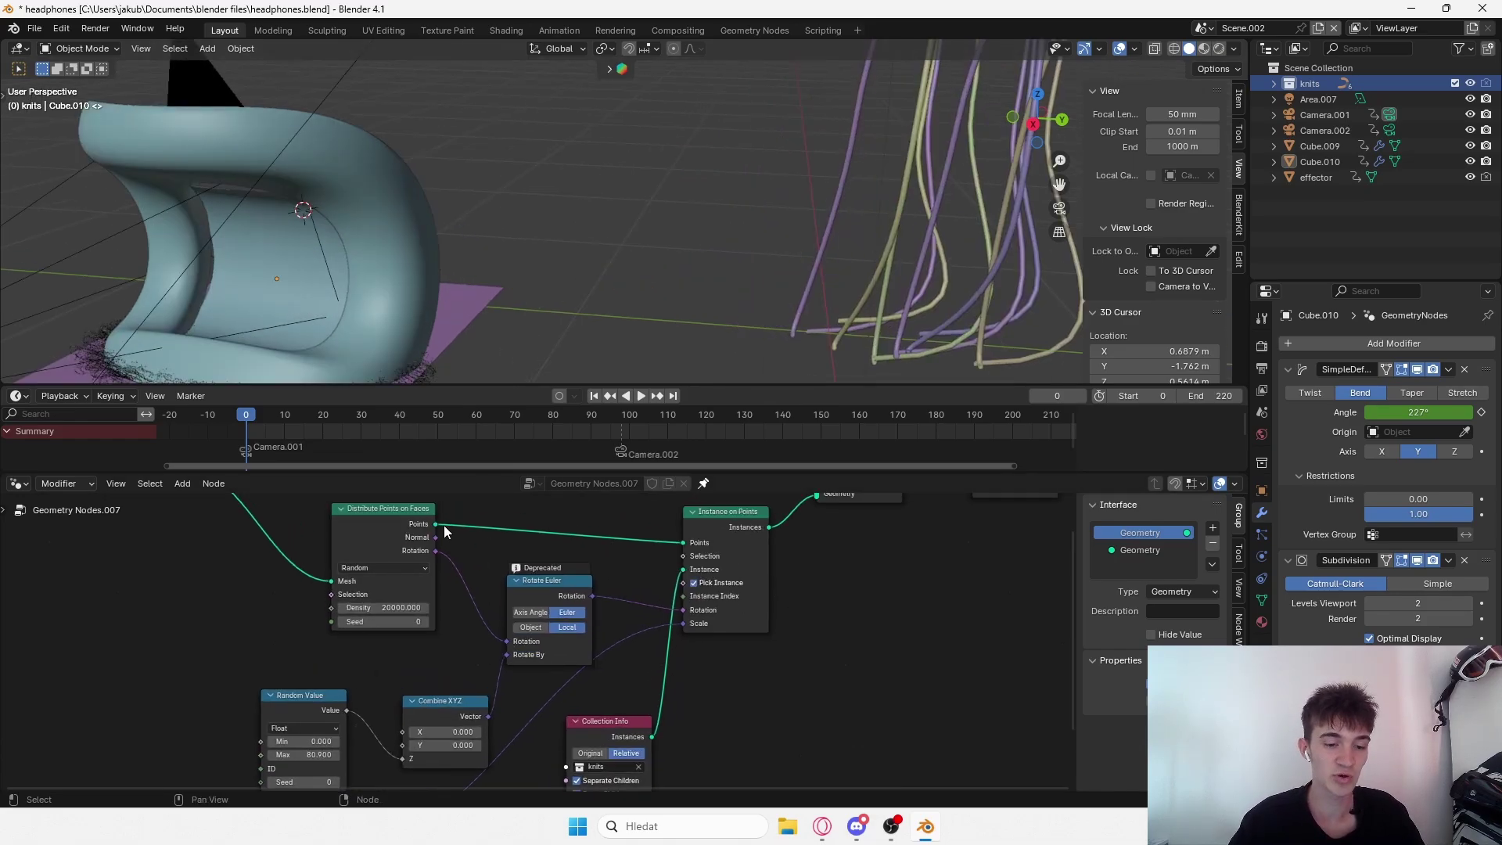
pyautogui.keyDown('ctrl'); pyautogui.keyDown('shift'); pyautogui.click(391, 522); pyautogui.keyUp('shift'); pyautogui.keyUp('ctrl')
pyautogui.keyDown('shift'); pyautogui.moveTo(391, 159); pyautogui.dragTo(509, 209, button='middle'); pyautogui.keyUp('shift')
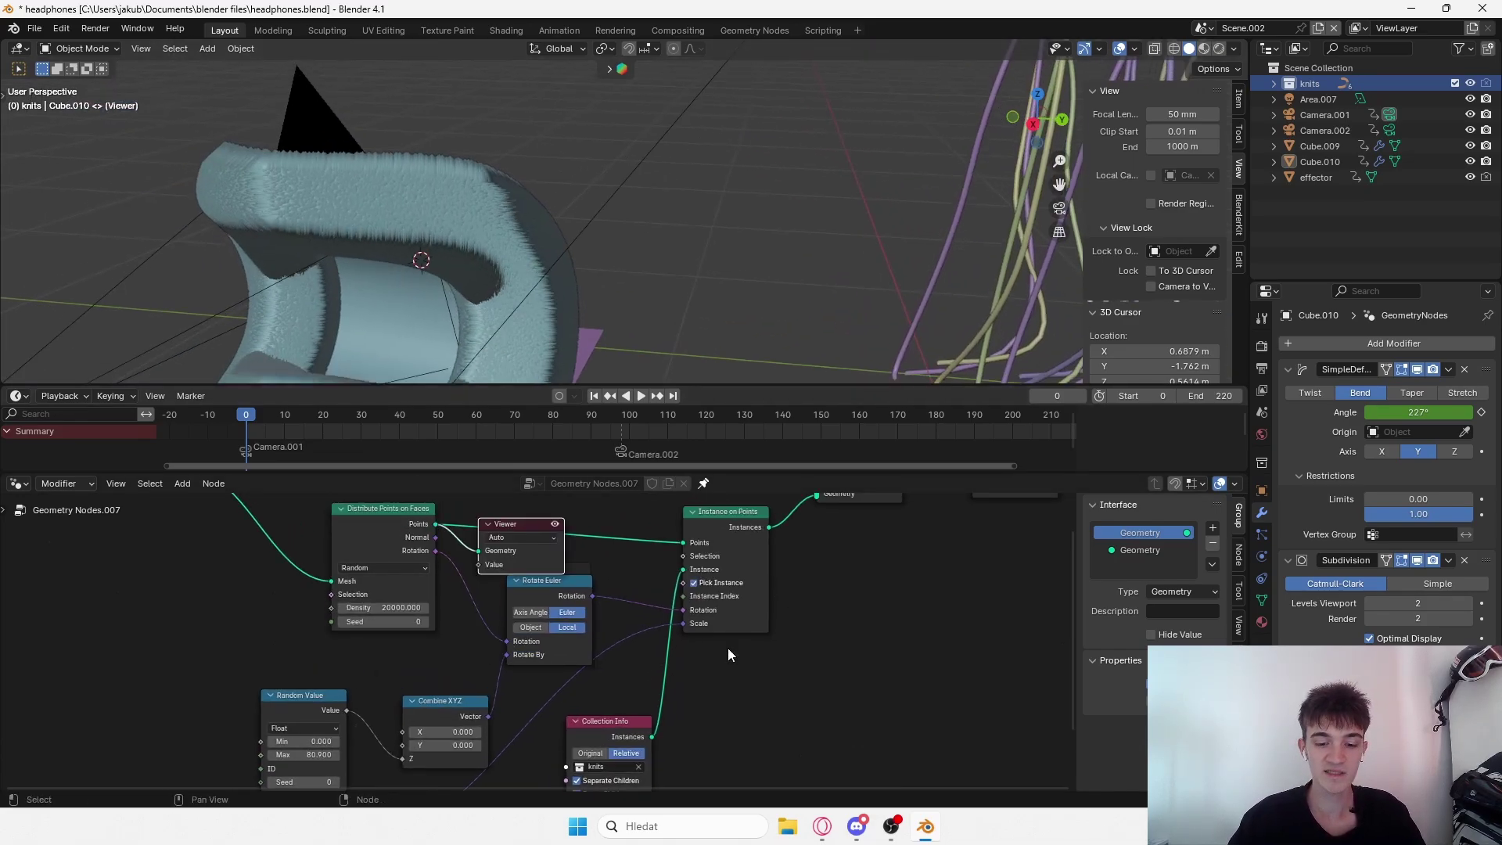
# Move the Collection Info node closer to Instance on Points, and examine its settings and the previewed points on the mesh.
pyautogui.moveTo(614, 733); pyautogui.dragTo(627, 696)
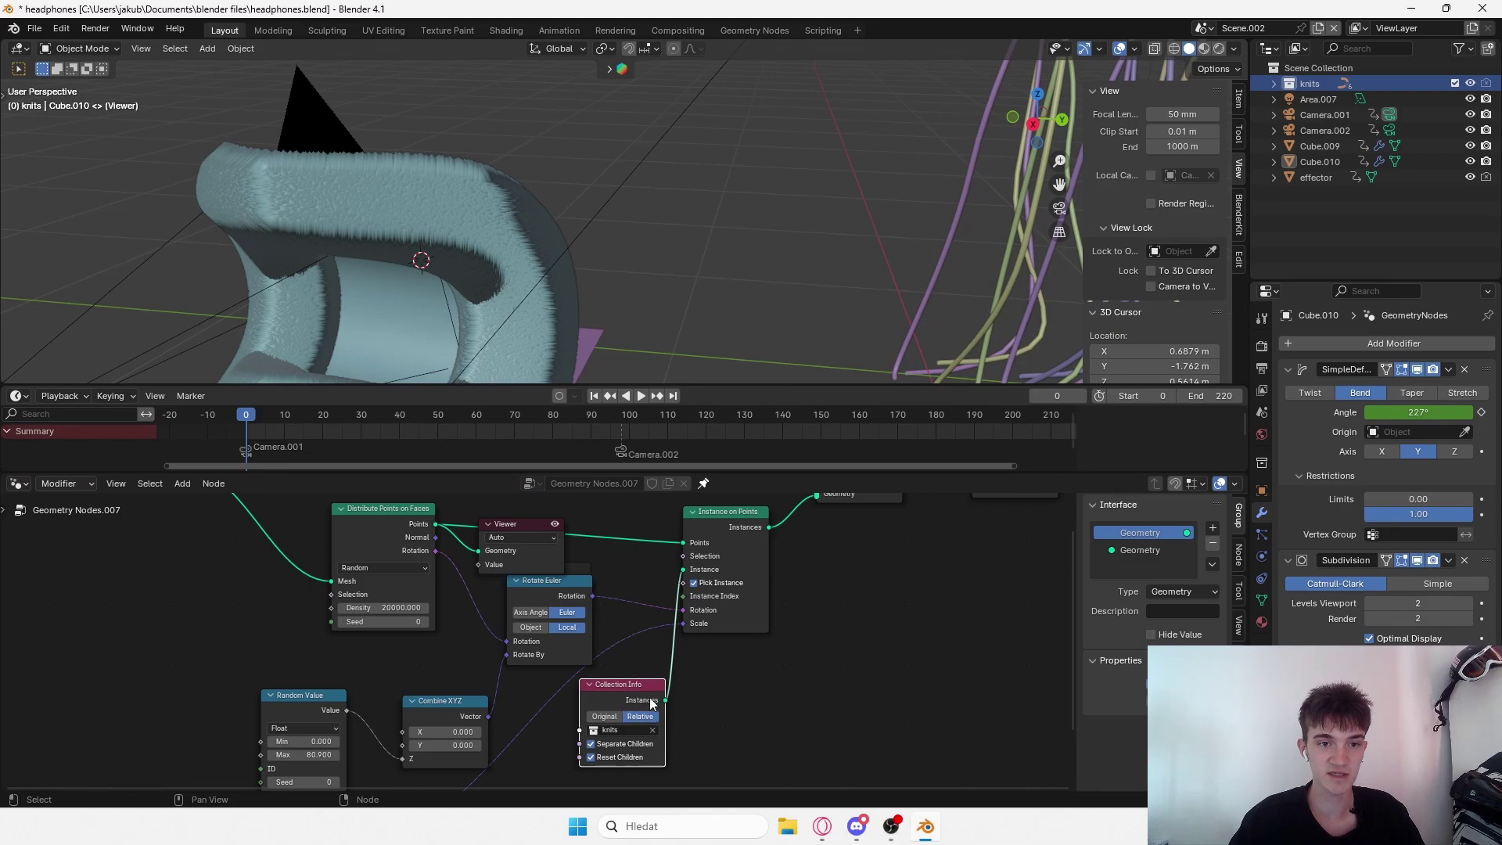
pyautogui.moveTo(743, 525); pyautogui.dragTo(732, 579, button='middle')
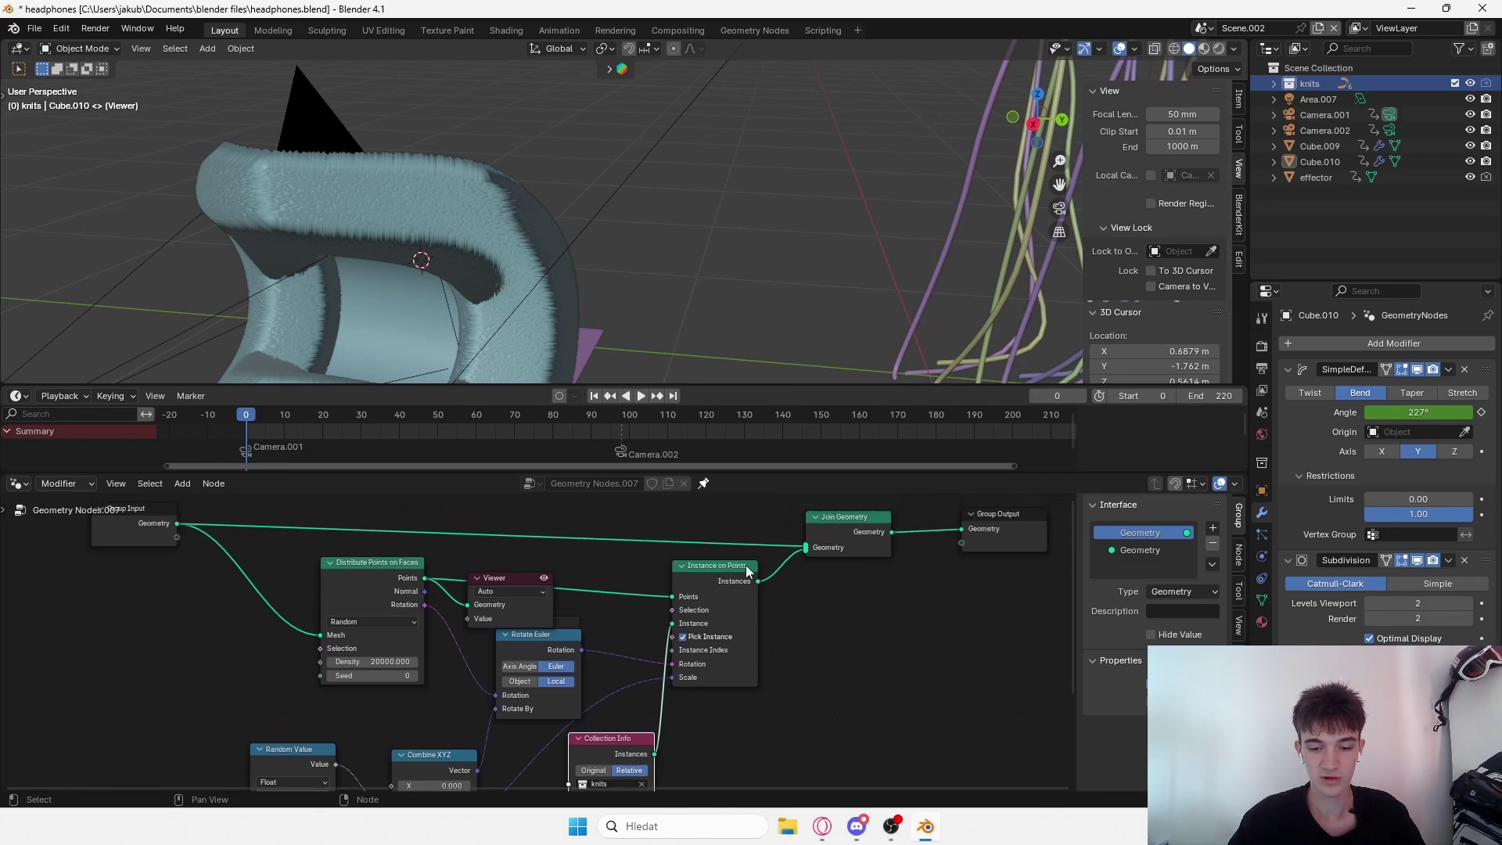
pyautogui.moveTo(774, 753); pyautogui.dragTo(860, 618, button='middle')
pyautogui.scroll(4, 700, 630)
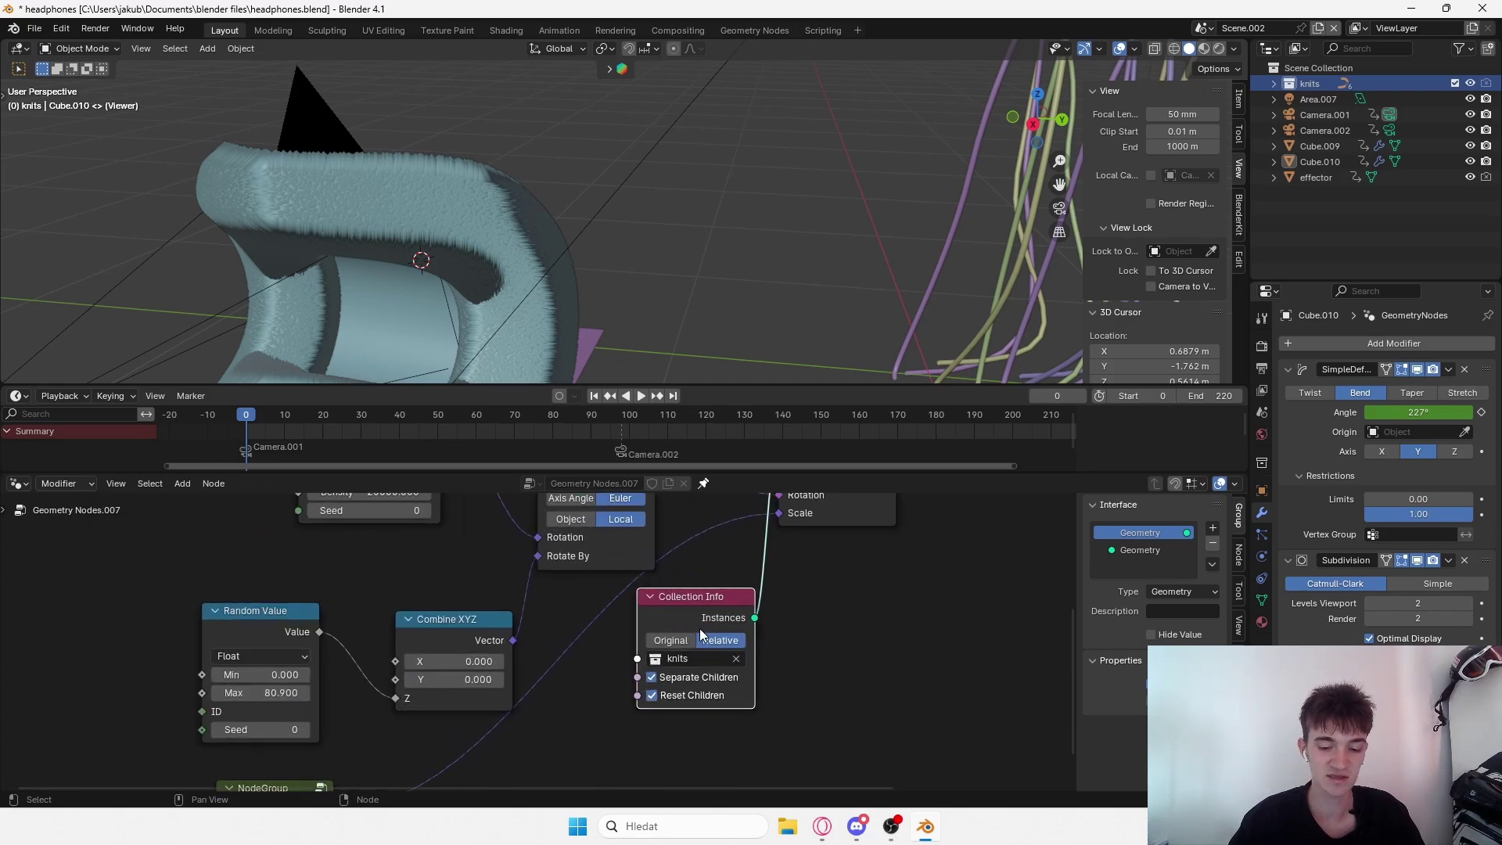
pyautogui.scroll(-2, 700, 635)
pyautogui.moveTo(730, 636); pyautogui.dragTo(669, 759, button='middle')
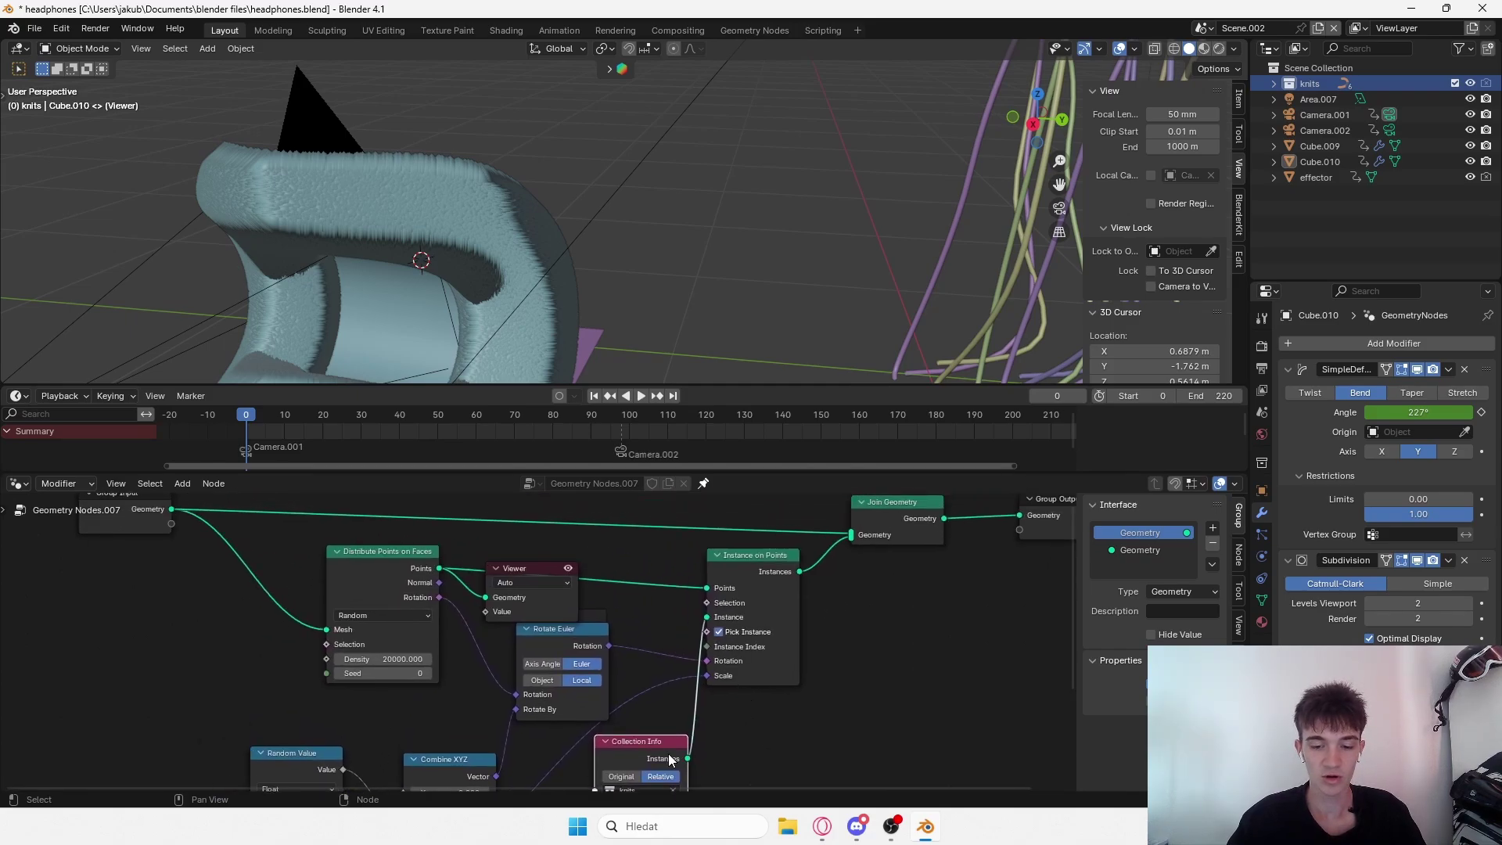
pyautogui.scroll(5, 416, 192)
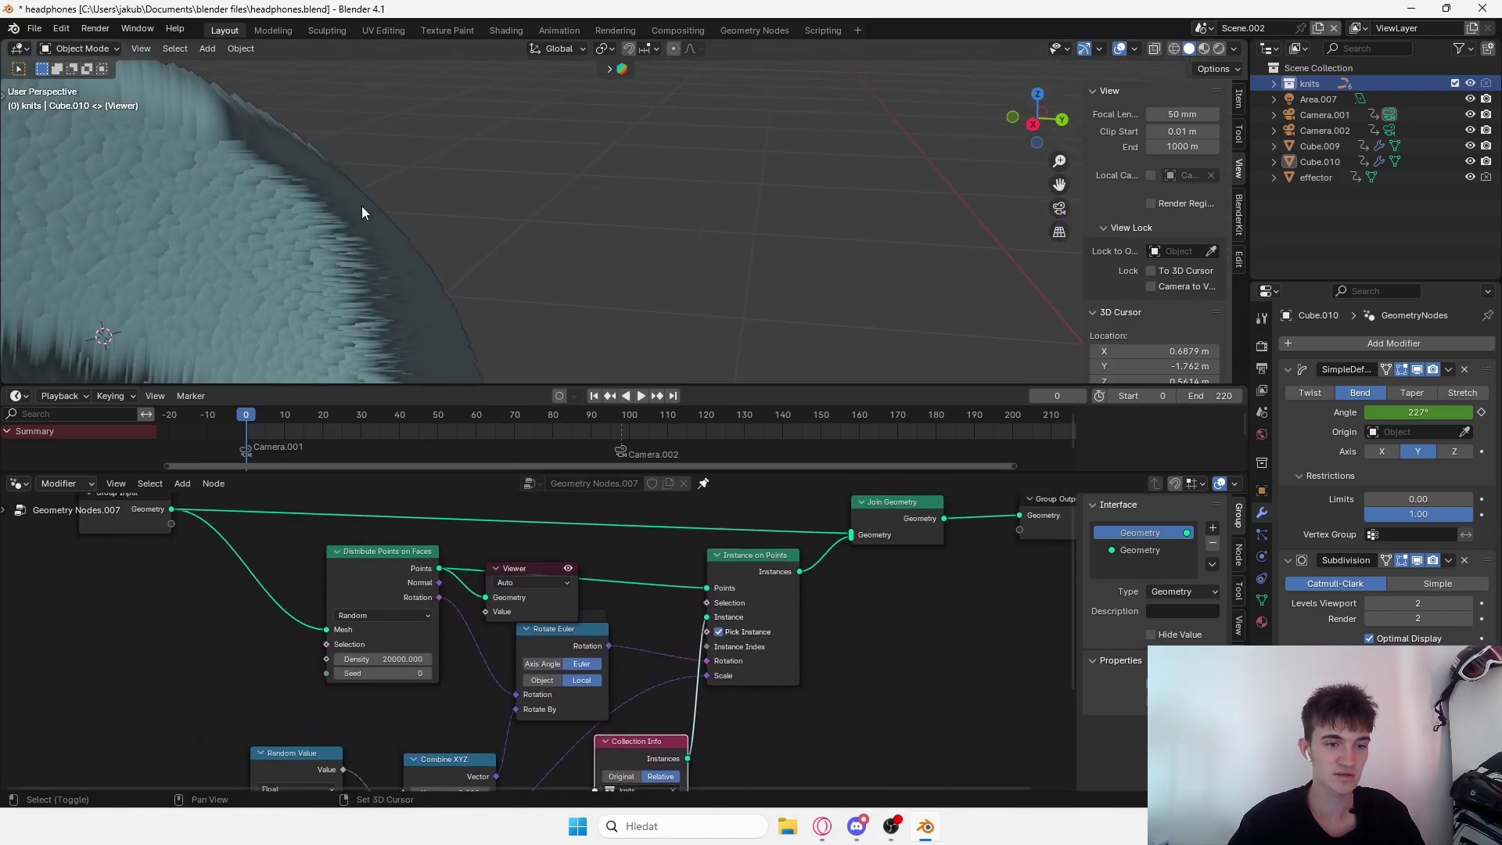
pyautogui.keyDown('shift'); pyautogui.moveTo(361, 213); pyautogui.dragTo(489, 205, button='middle'); pyautogui.keyUp('shift')
pyautogui.scroll(-3, 871, 665)
# Switch the Viewer preview to the Join Geometry output and check the mesh together with its knits.
pyautogui.moveTo(871, 665); pyautogui.dragTo(746, 565, button='middle')
pyautogui.keyDown('ctrl'); pyautogui.keyDown('shift'); pyautogui.click(737, 594); pyautogui.keyUp('shift'); pyautogui.keyUp('ctrl')
pyautogui.scroll(-4, 717, 670)
pyautogui.scroll(-4, 735, 566)
pyautogui.moveTo(703, 614); pyautogui.dragTo(701, 689, button='middle')
pyautogui.scroll(-4, 652, 296)
pyautogui.scroll(-3, 665, 273)
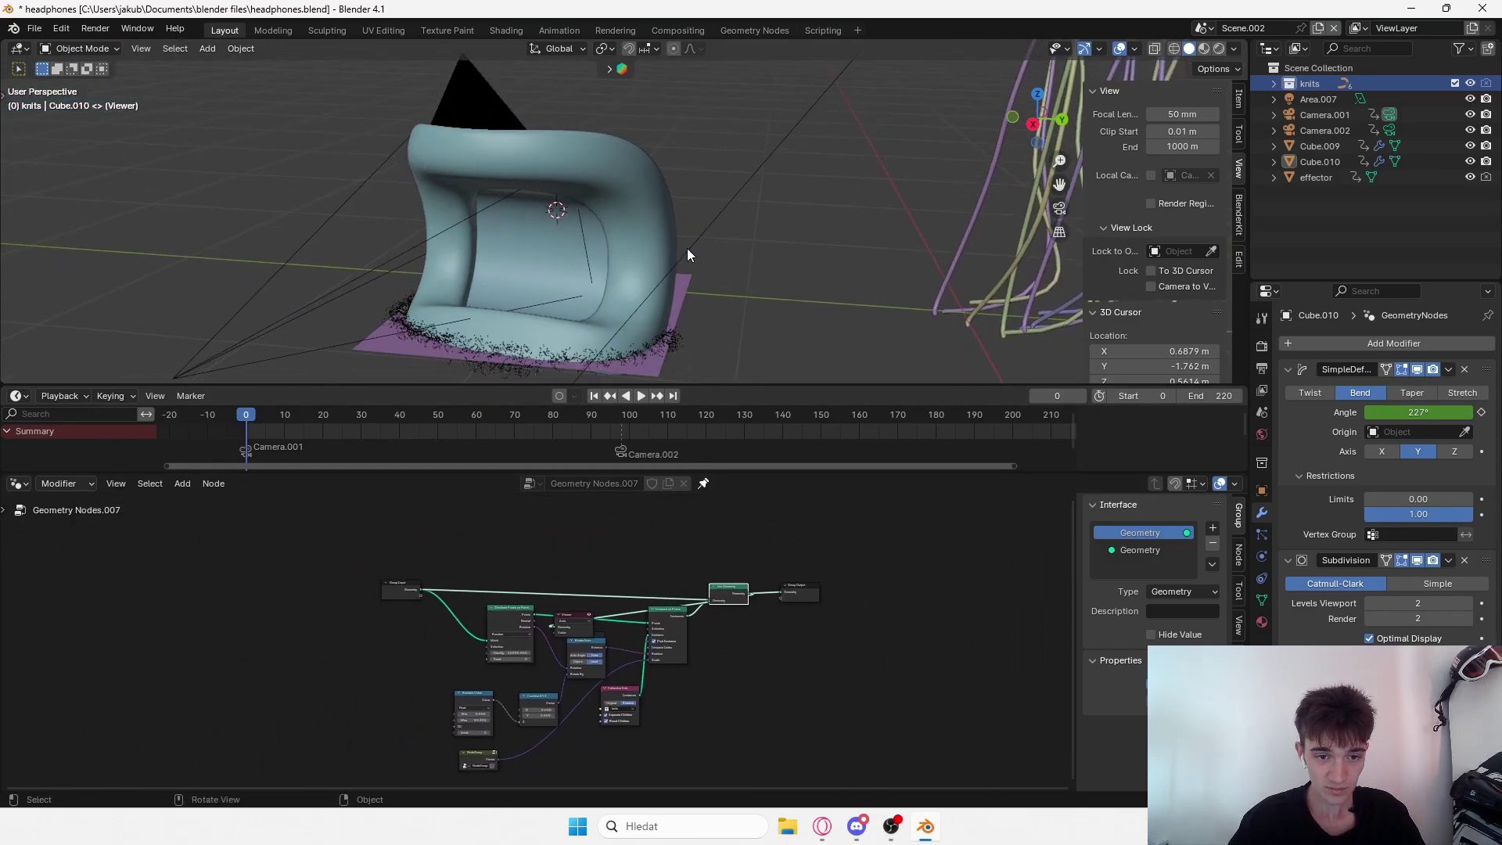
# Disconnect the NodeGroup from the Scale input of Instance on Points and examine the knits at full scale.
pyautogui.scroll(4, 754, 653)
pyautogui.scroll(1, 546, 638)
pyautogui.click(515, 626)
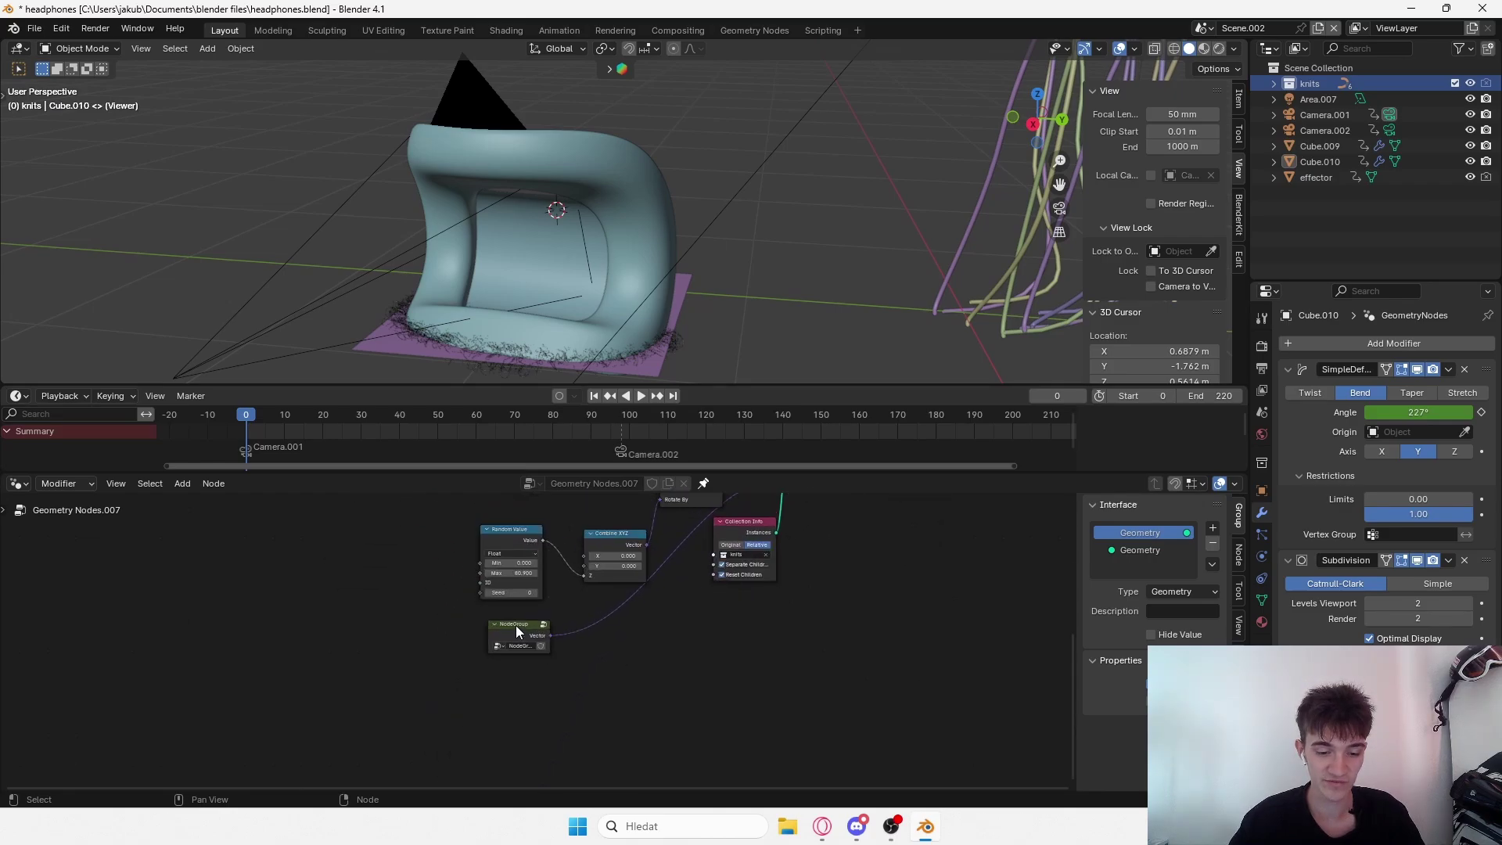
pyautogui.moveTo(515, 626); pyautogui.dragTo(491, 674, button='middle')
pyautogui.keyDown('shift'); pyautogui.moveTo(592, 638); pyautogui.dragTo(576, 682, button='right'); pyautogui.keyUp('shift')
pyautogui.press('x')
pyautogui.scroll(-6, 756, 306)
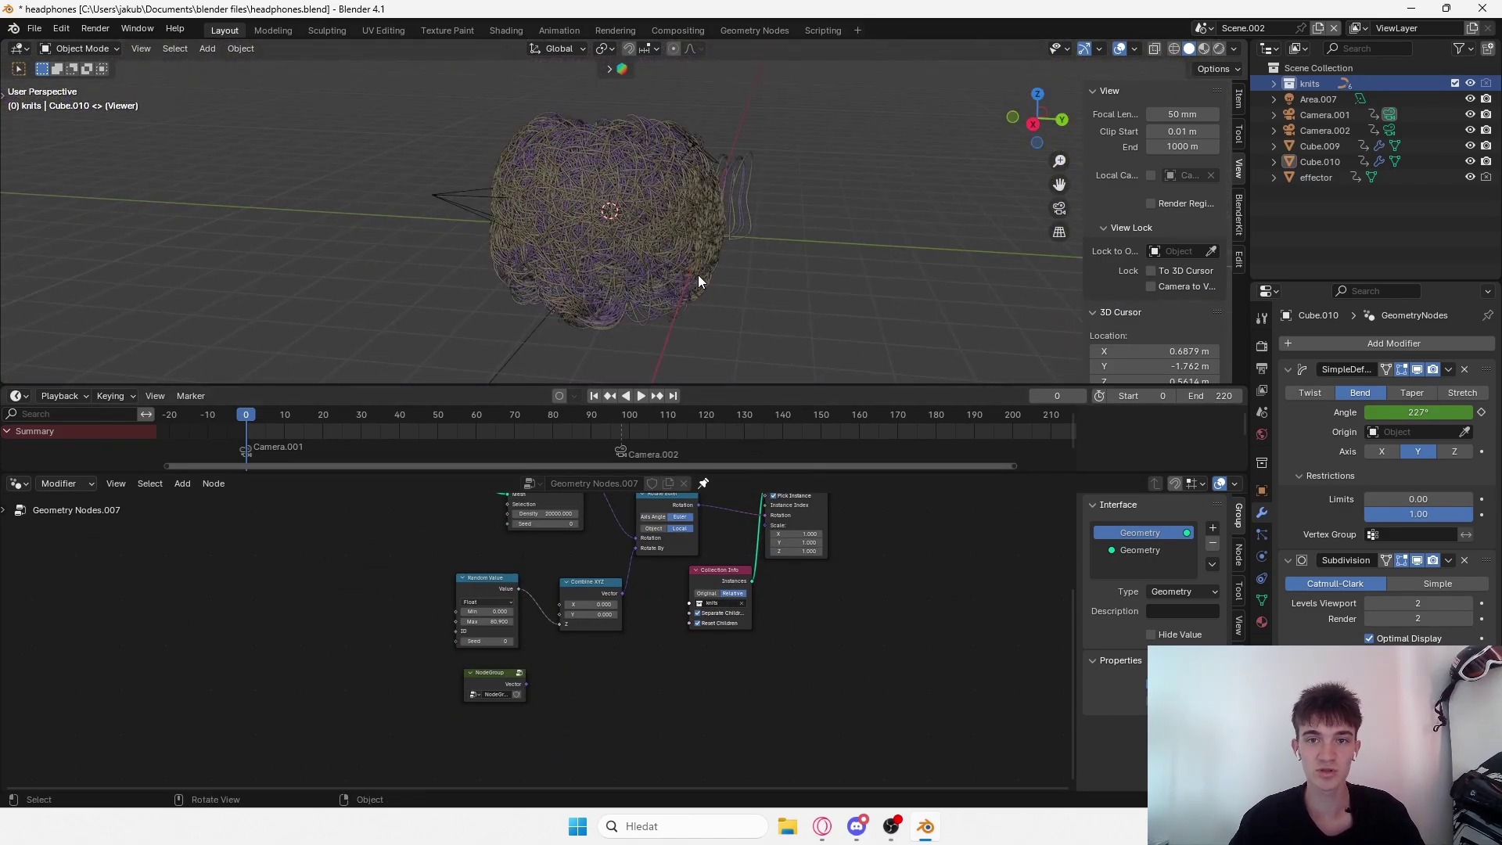
# Reconnect the NodeGroup's Vector output to the Scale input of Instance on Points, and briefly open and leave the group.
pyautogui.moveTo(524, 684); pyautogui.dragTo(765, 555)
pyautogui.click(488, 676)
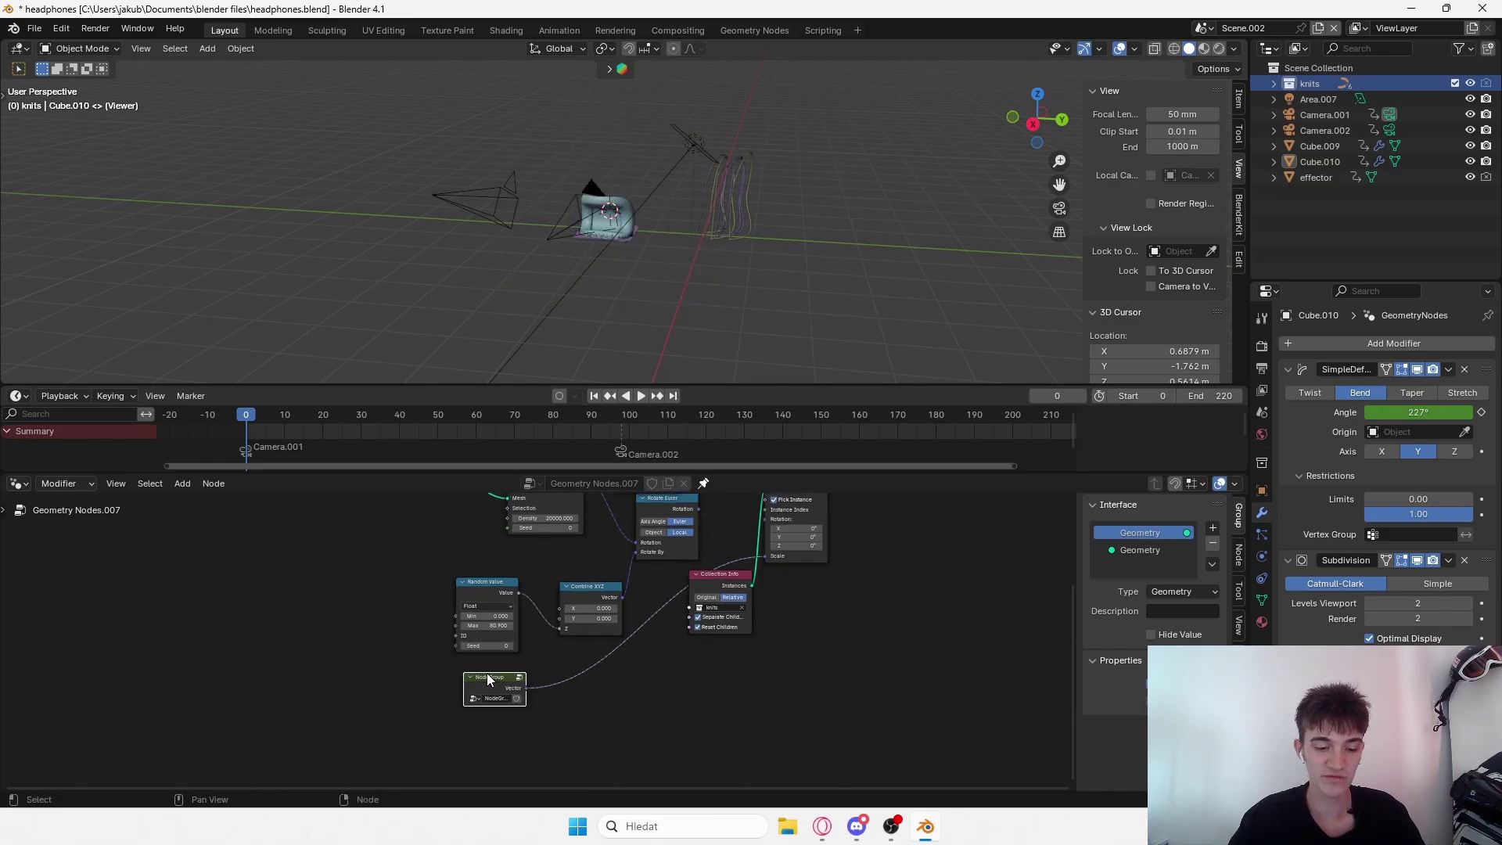
pyautogui.press('Tab')
pyautogui.press('Tab')
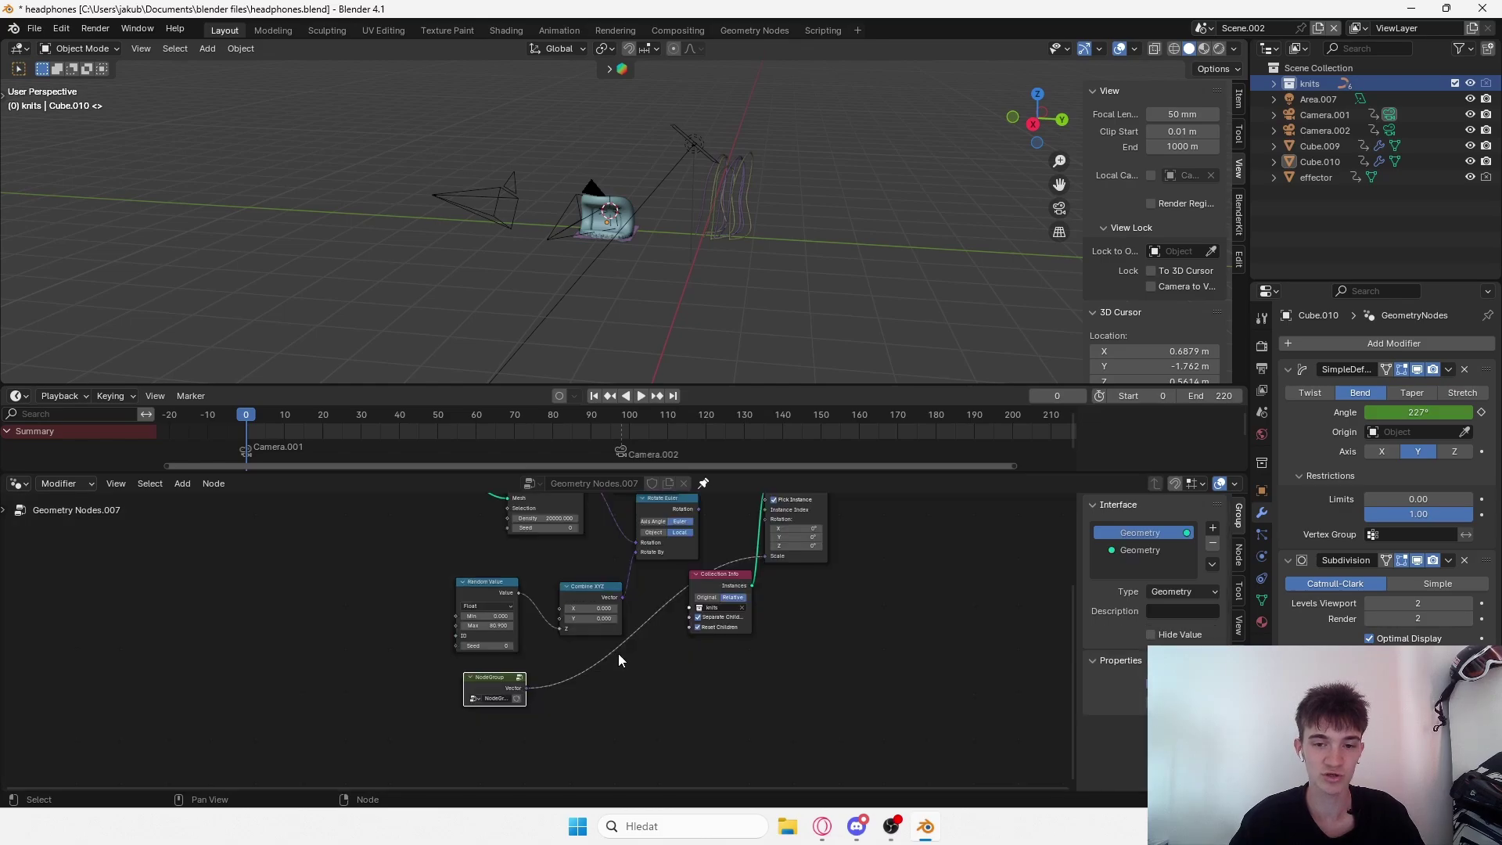
# Connect the Rotate Euler node's Rotation output to the Rotation input of Instance on Points.
pyautogui.scroll(8, 675, 257)
pyautogui.moveTo(674, 257); pyautogui.dragTo(664, 260, button='middle')
pyautogui.scroll(3, 663, 260)
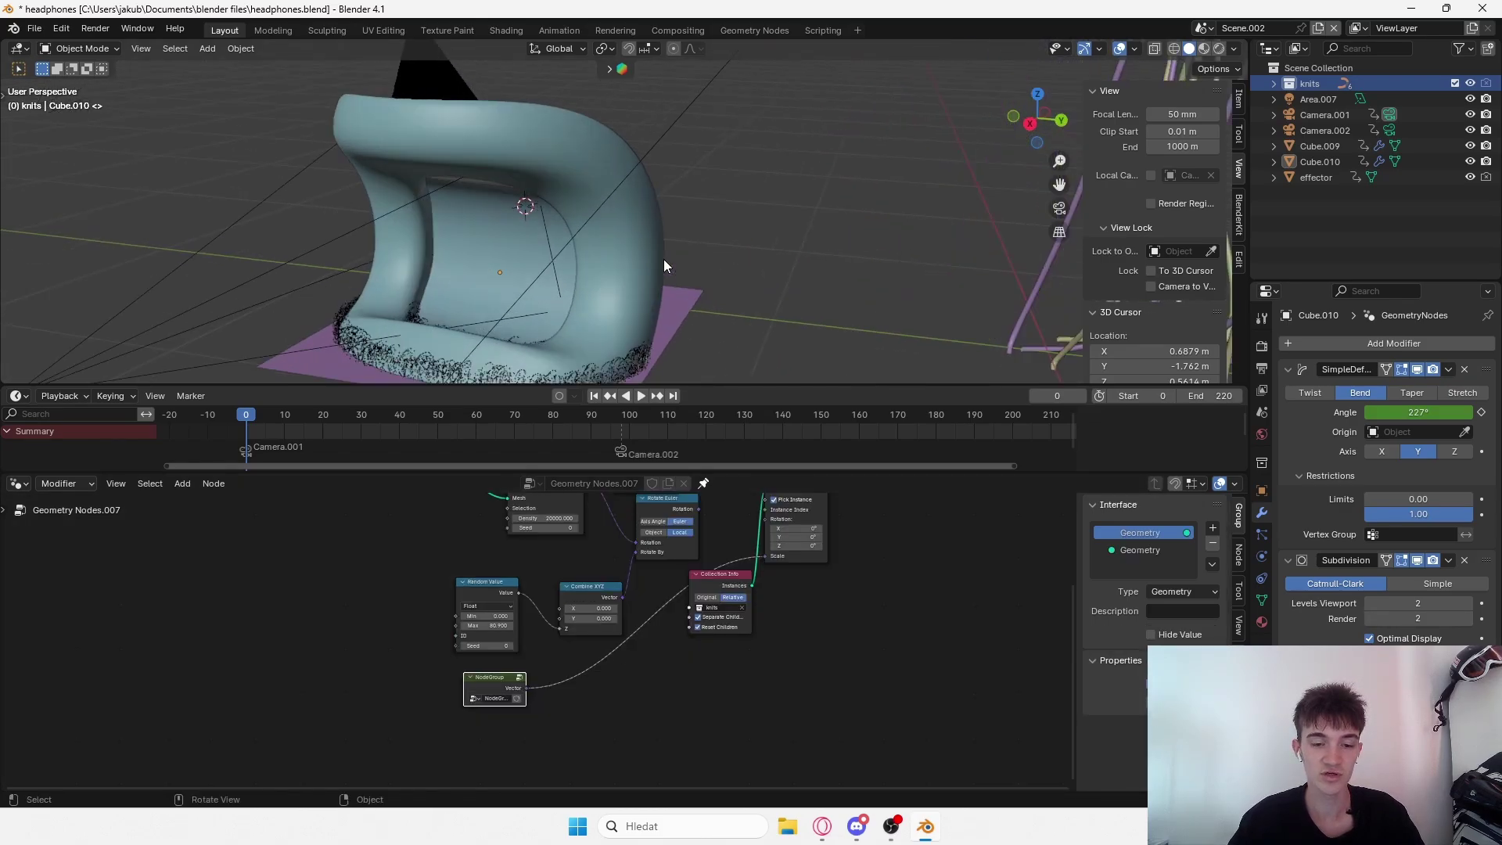
pyautogui.scroll(2, 716, 562)
pyautogui.moveTo(670, 537); pyautogui.dragTo(751, 547)
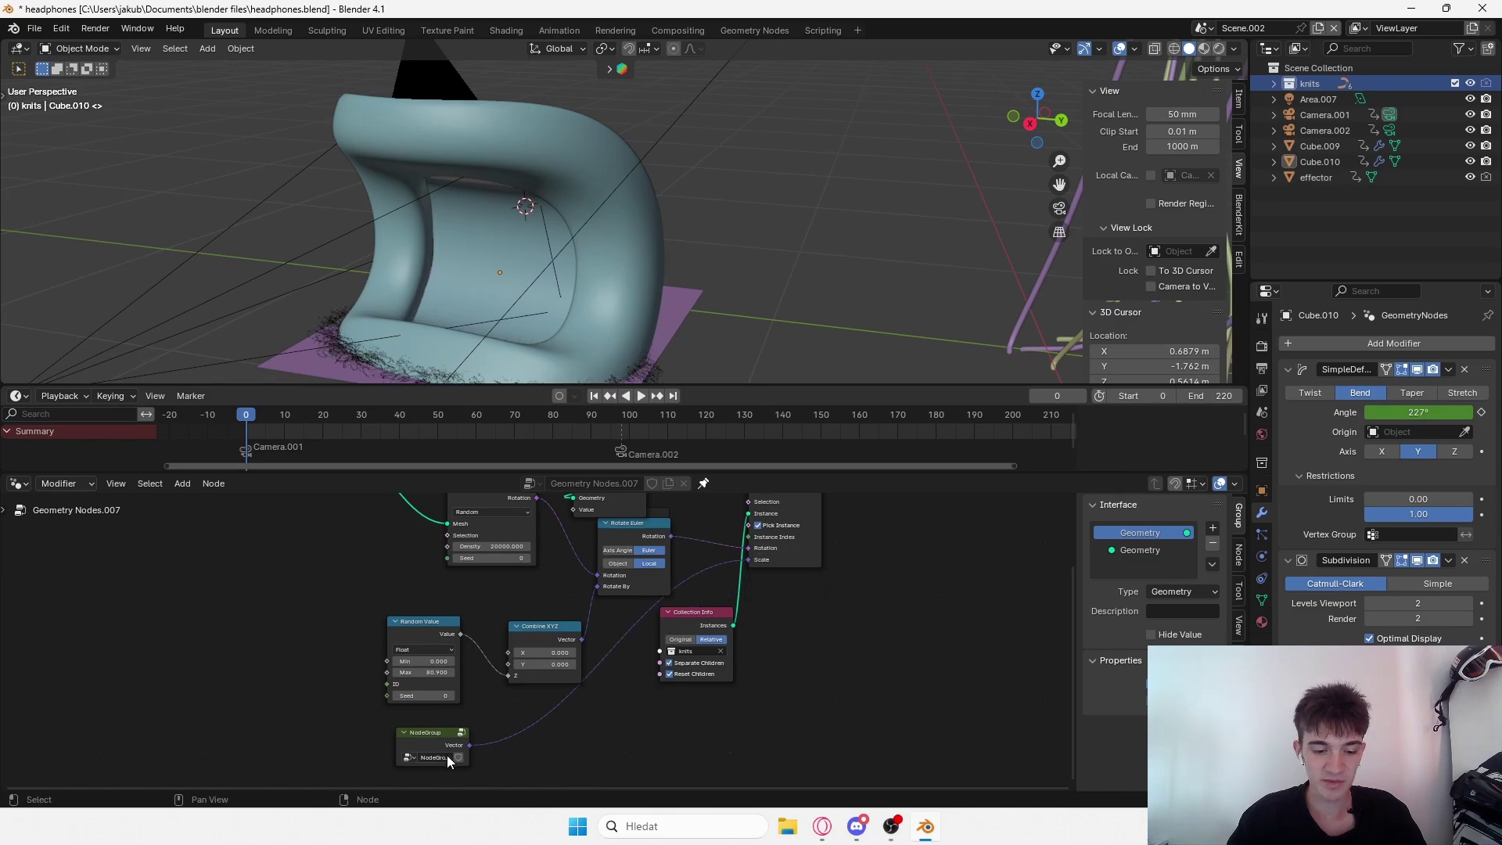
# Open the NodeGroup, review its proximity and Map Range nodes against the knits on the mesh, and leave the group.
pyautogui.click(430, 738)
pyautogui.press('Tab')
pyautogui.scroll(2, 705, 678)
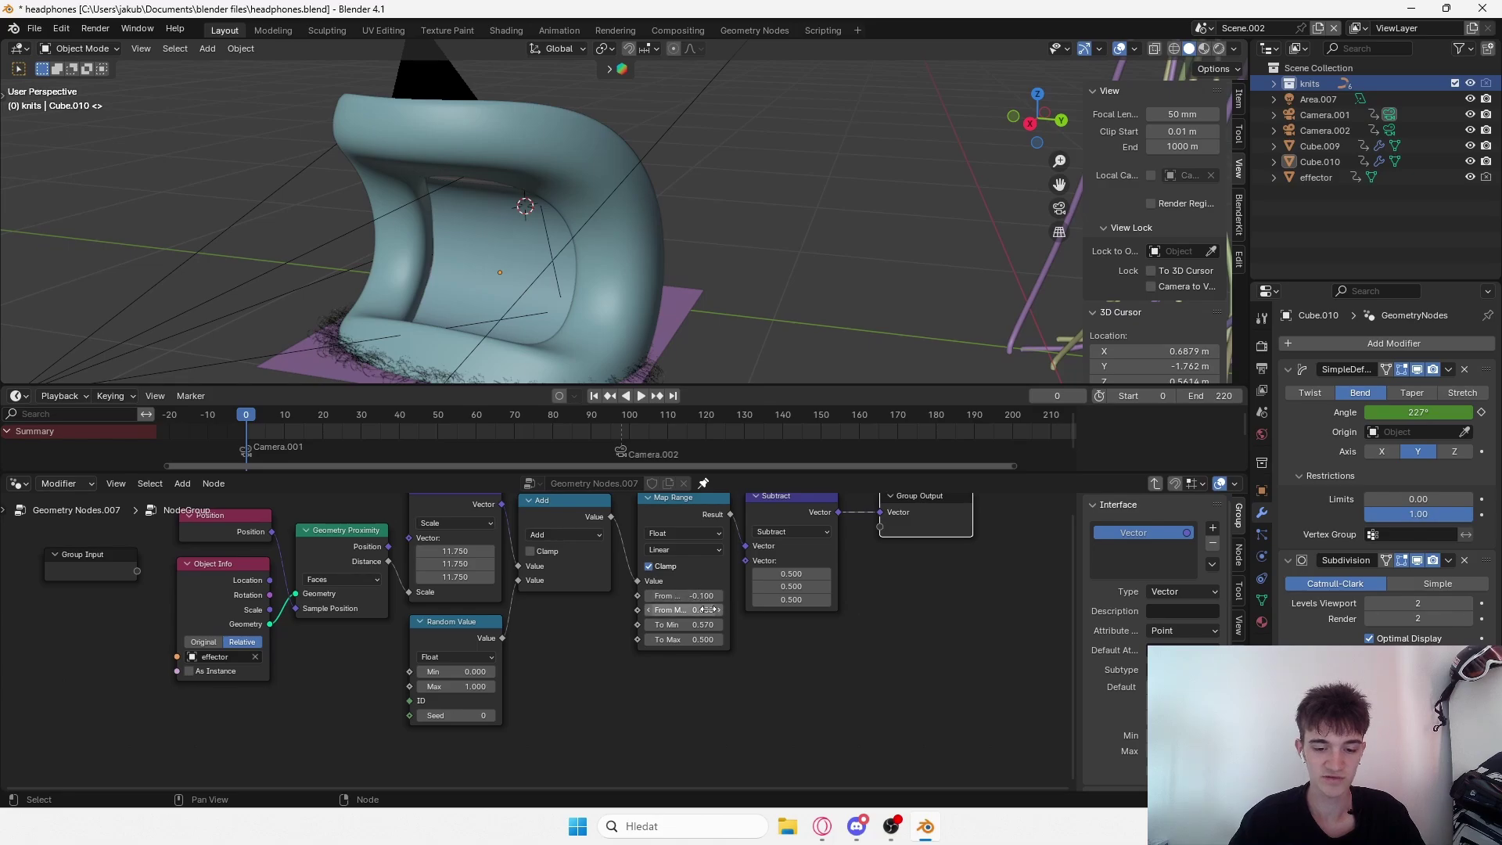
pyautogui.moveTo(607, 363); pyautogui.dragTo(698, 303, button='middle')
pyautogui.hotkey('ctrl', 'Tab')
pyautogui.press('Escape')
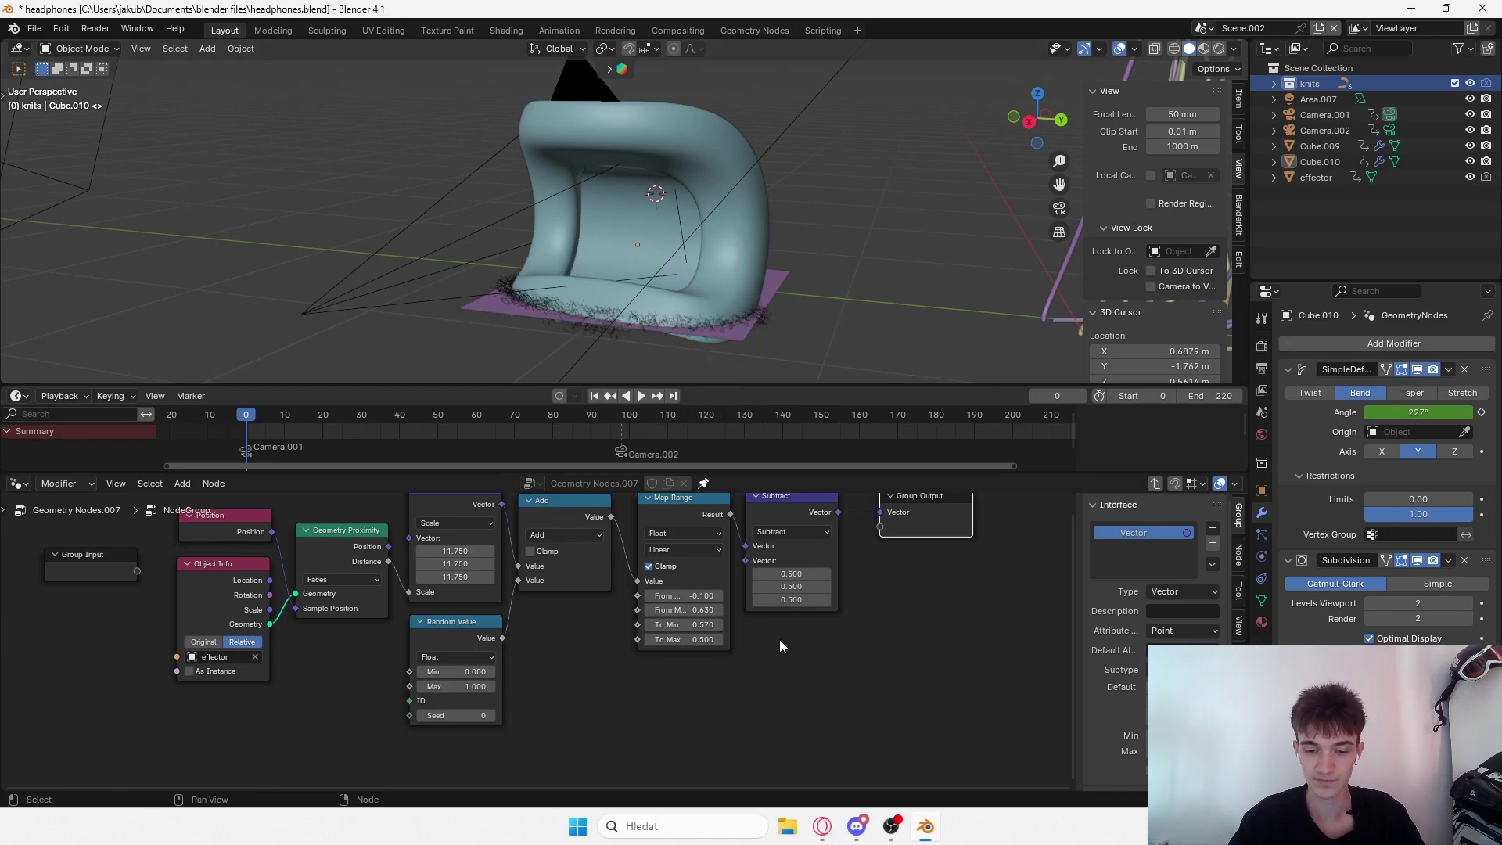
pyautogui.press('Tab')
# Spread out the Rotate Euler, Combine XYZ and Random Value nodes so that their rotation links are easy to follow.
pyautogui.scroll(-3, 705, 583)
pyautogui.moveTo(679, 570); pyautogui.dragTo(673, 640, button='middle')
pyautogui.click(648, 600)
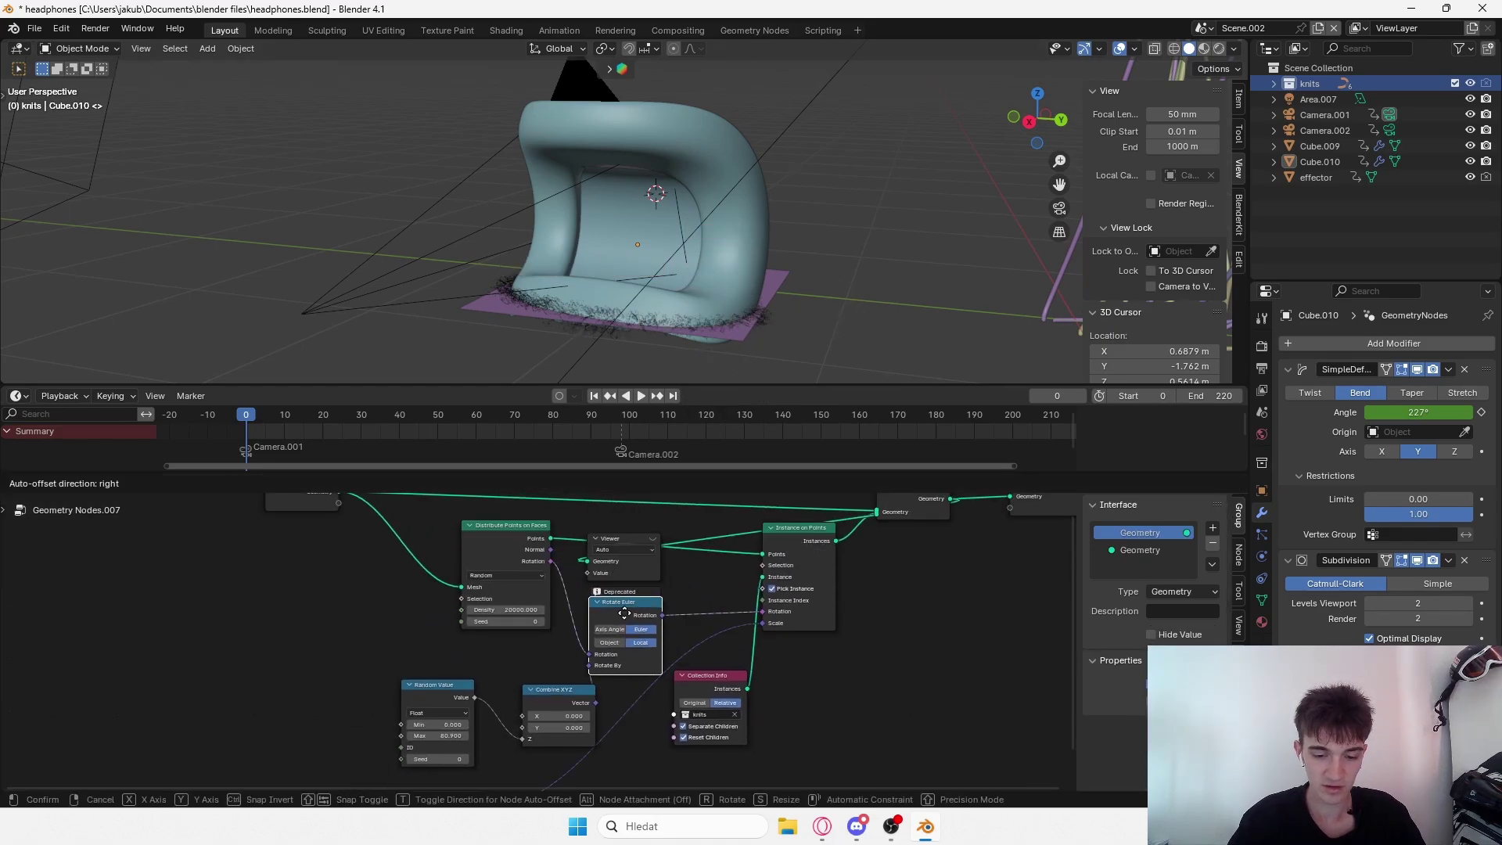
pyautogui.scroll(3, 712, 626)
pyautogui.moveTo(527, 661); pyautogui.dragTo(505, 649)
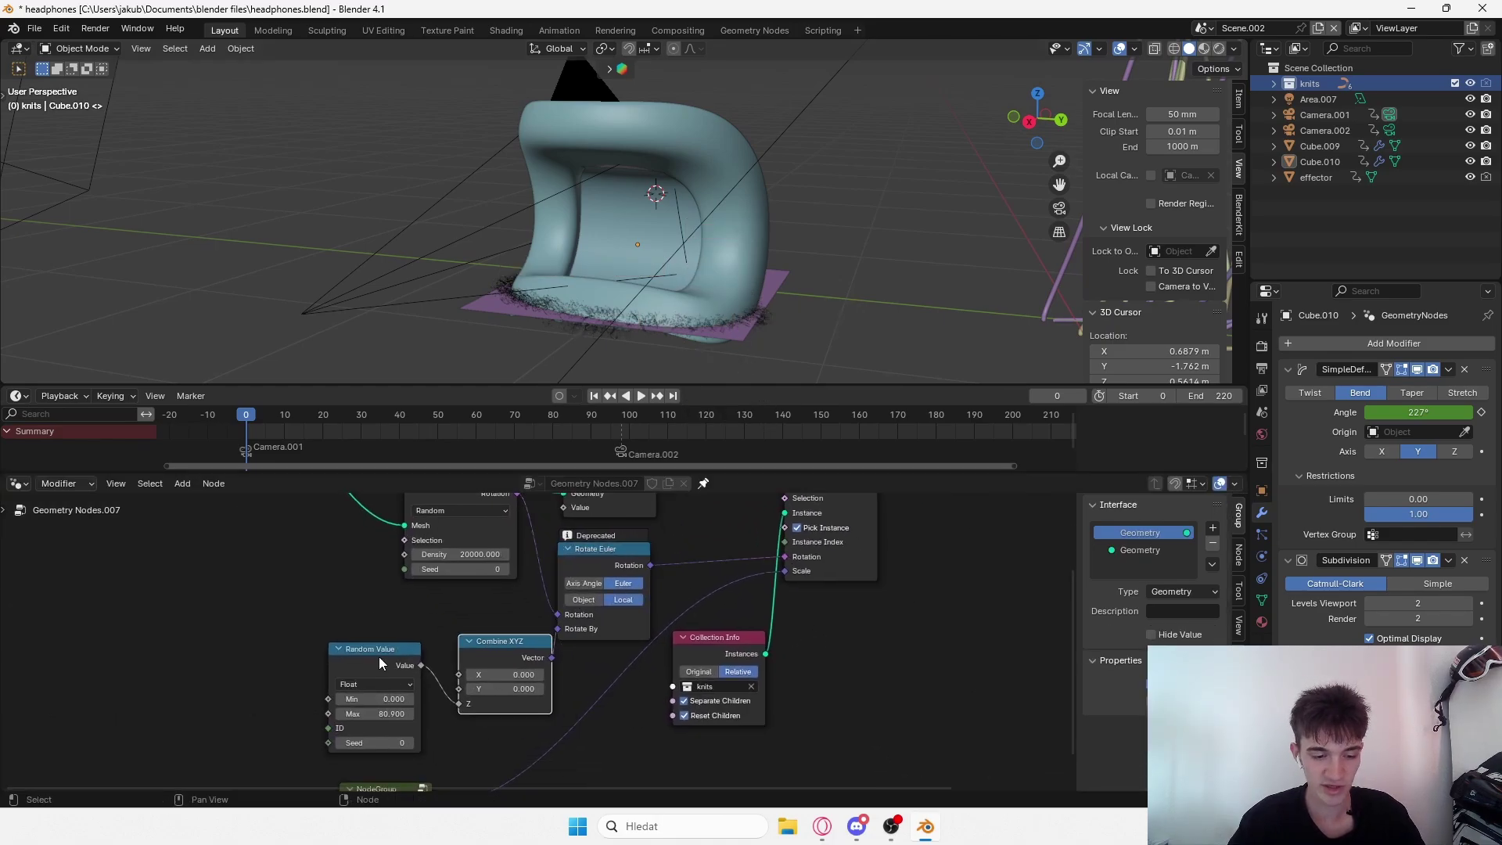
pyautogui.moveTo(379, 654); pyautogui.dragTo(321, 638)
pyautogui.moveTo(492, 643); pyautogui.dragTo(446, 643)
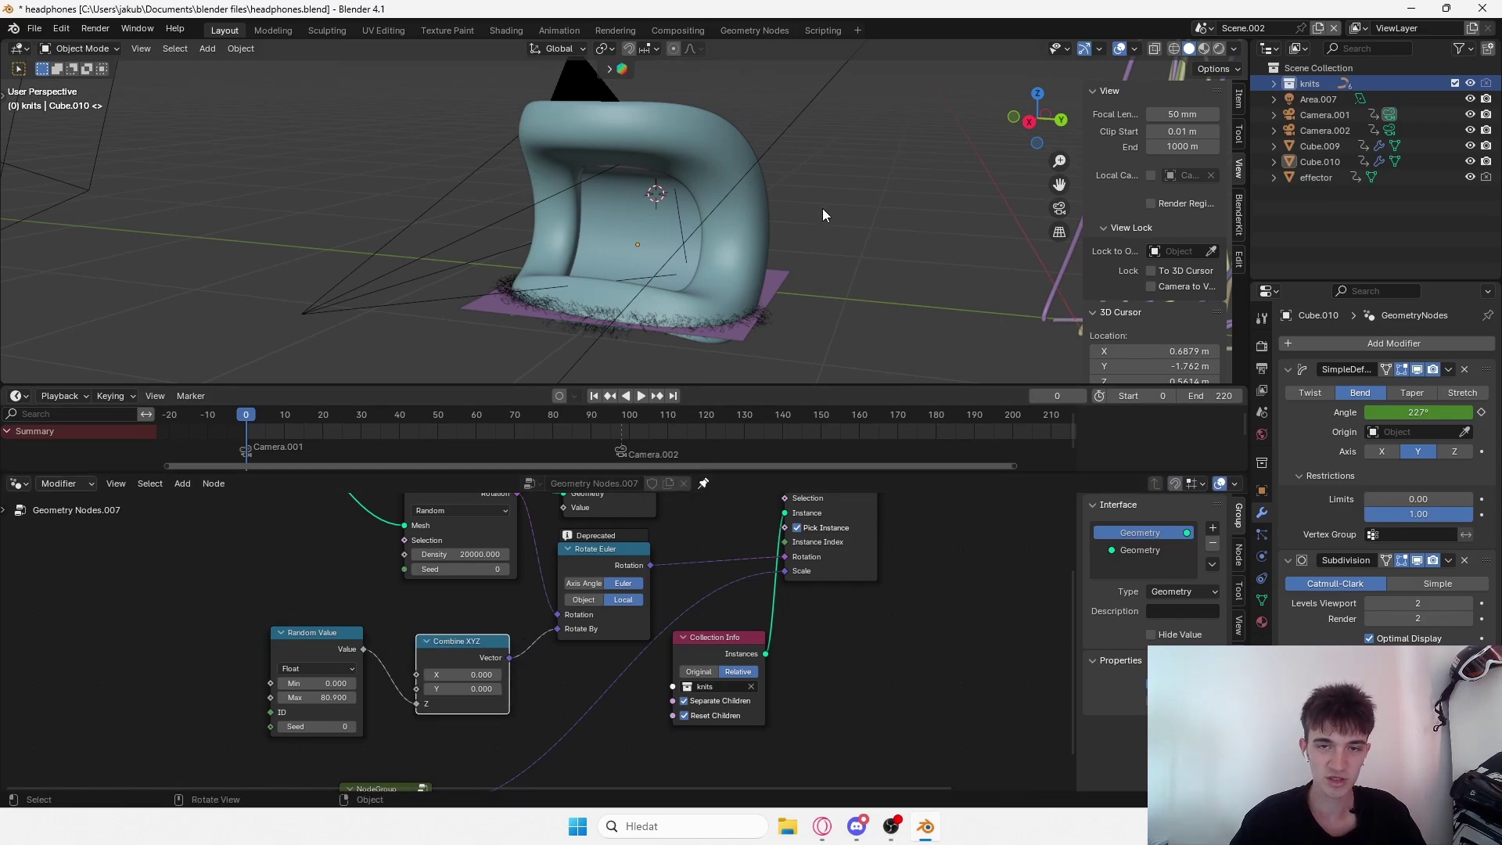
pyautogui.scroll(2, 640, 610)
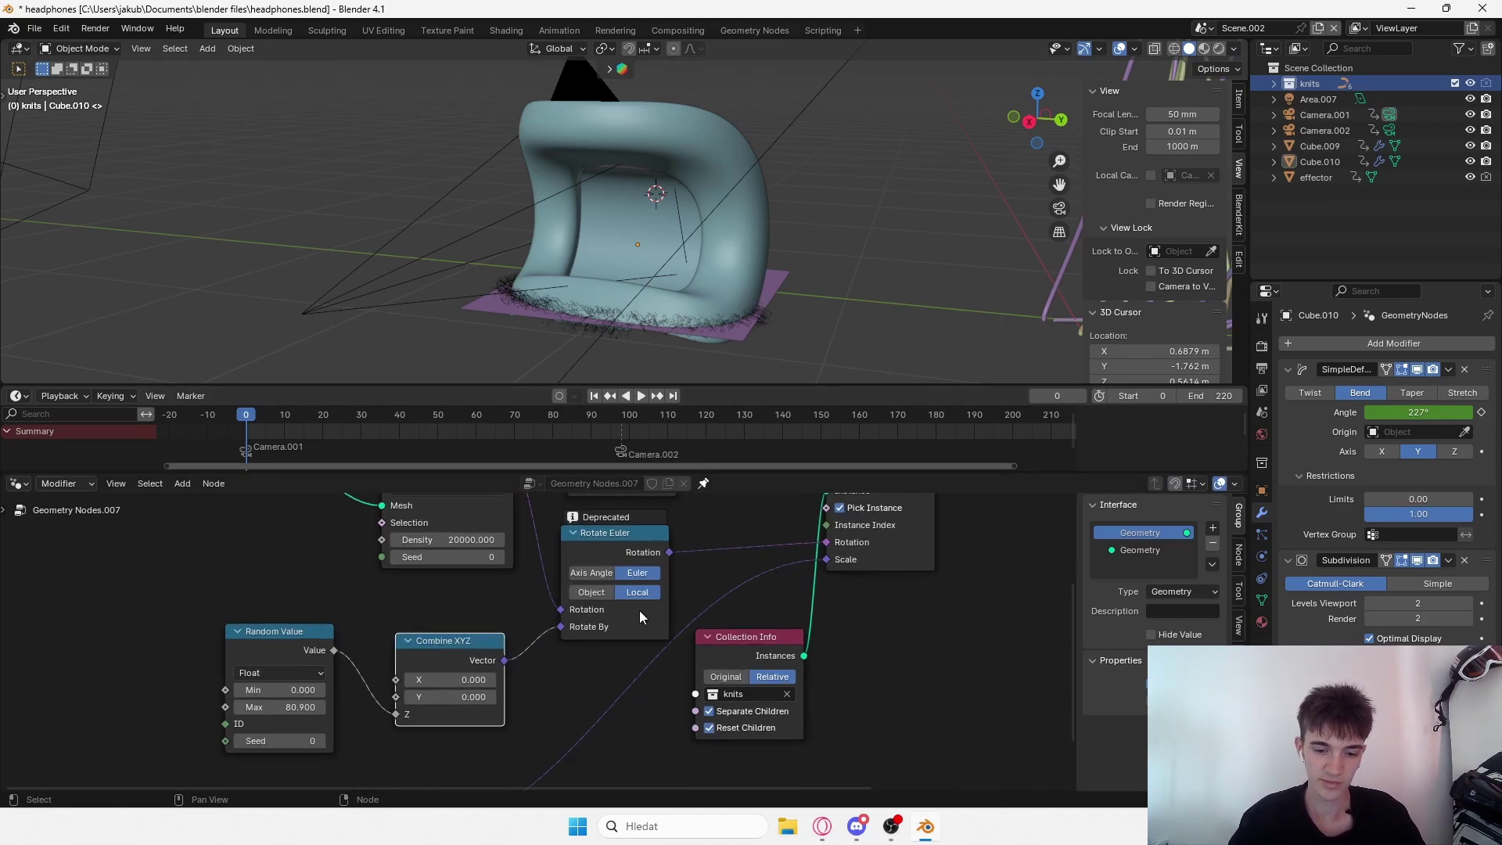
pyautogui.moveTo(682, 565); pyautogui.dragTo(720, 559, button='middle')
pyautogui.moveTo(679, 532); pyautogui.dragTo(672, 532)
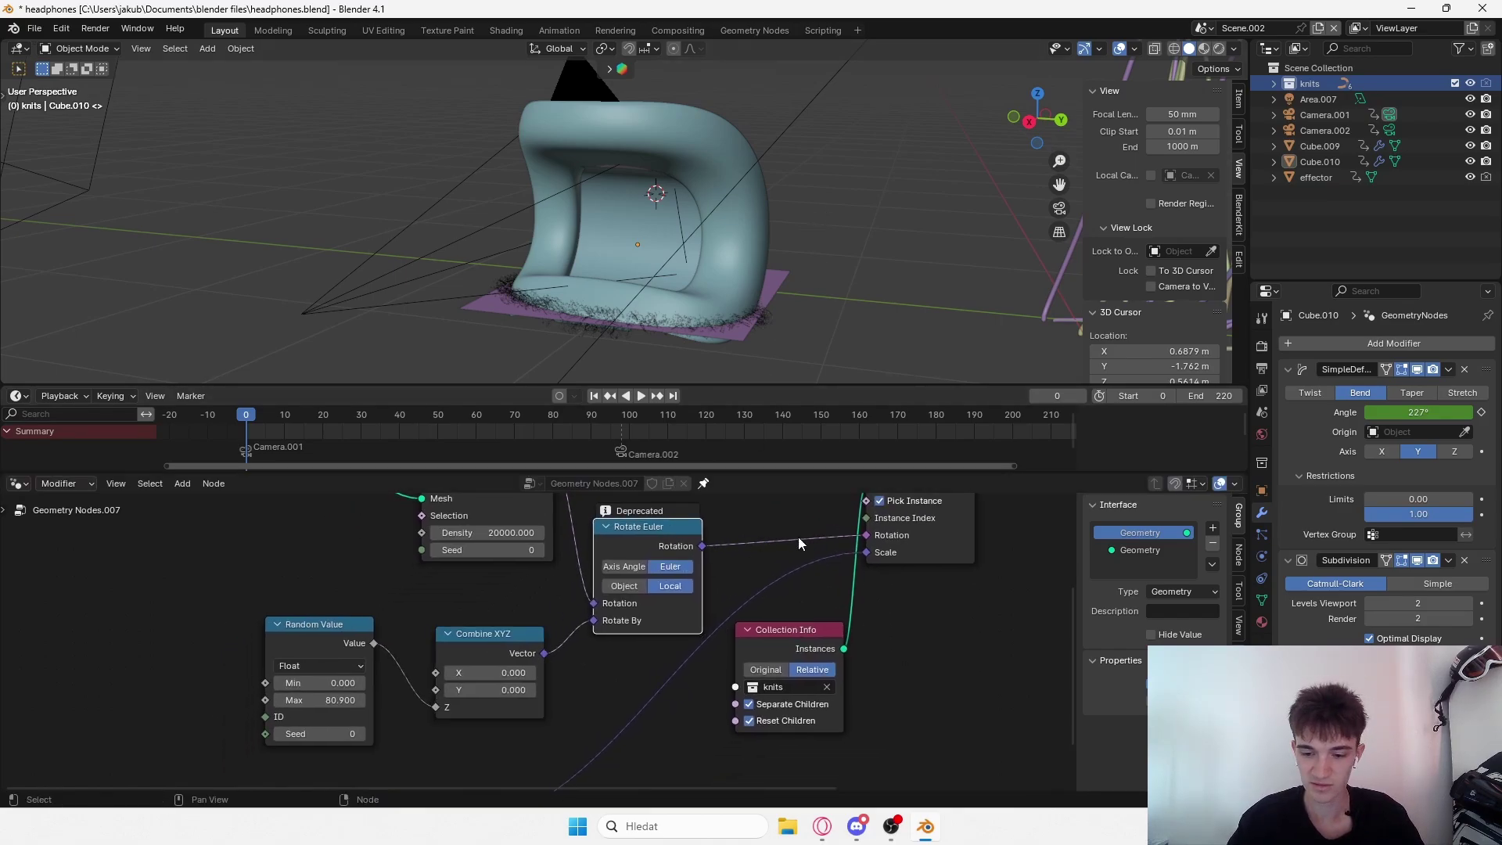
pyautogui.moveTo(656, 552)
pyautogui.mouseDown(button='middle')
pyautogui.moveTo(690, 724)
pyautogui.moveTo(637, 568)
pyautogui.mouseUp(button='middle')
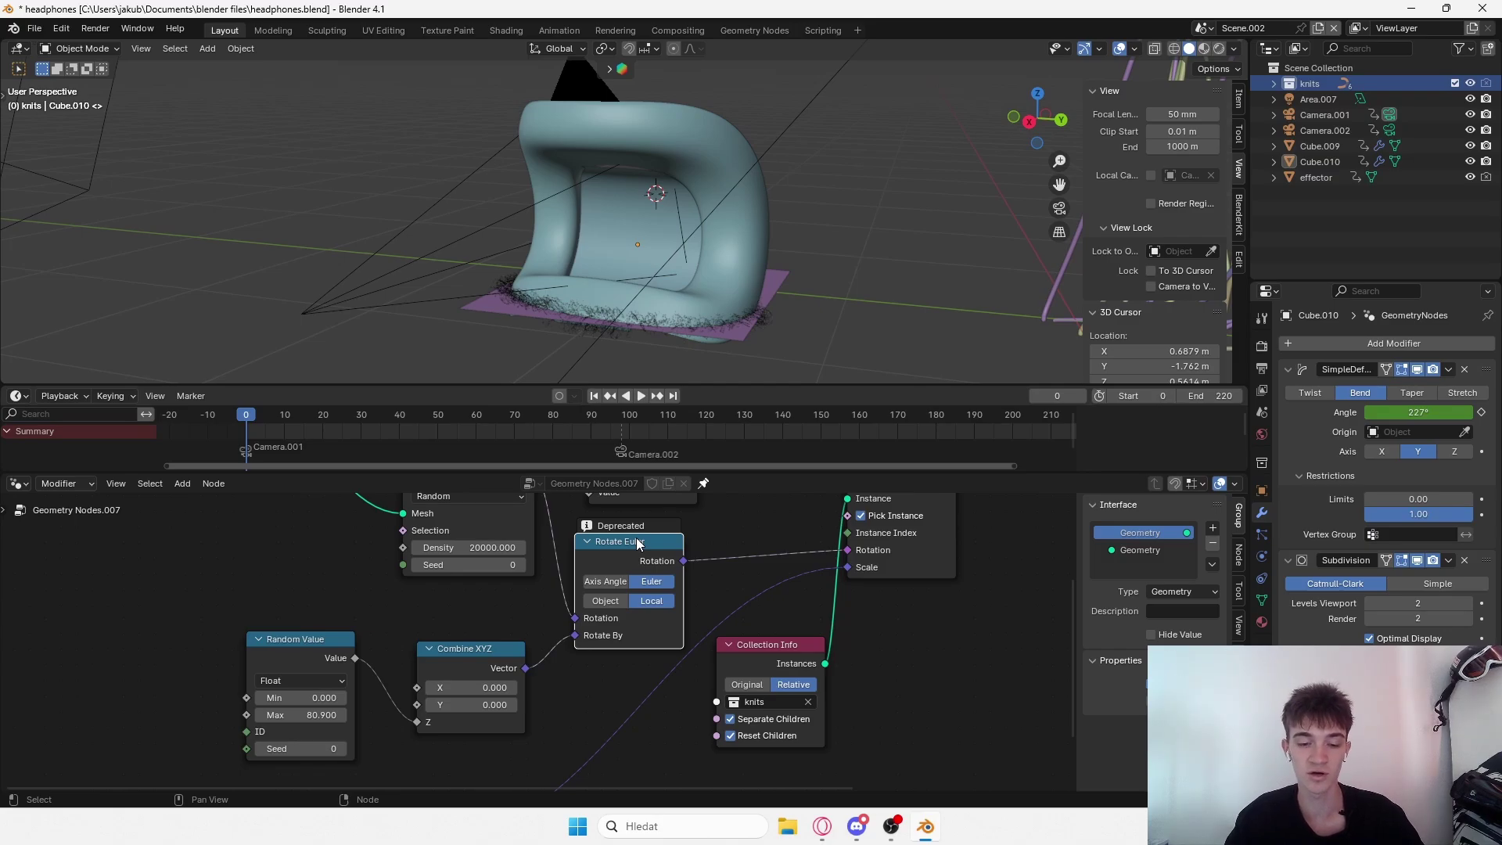
# Shift the Rotate Euler node slightly and delete the Viewer node between Distribute Points on Faces and Instance on Points.
pyautogui.scroll(-2, 730, 507)
pyautogui.moveTo(737, 507); pyautogui.dragTo(741, 588, button='middle')
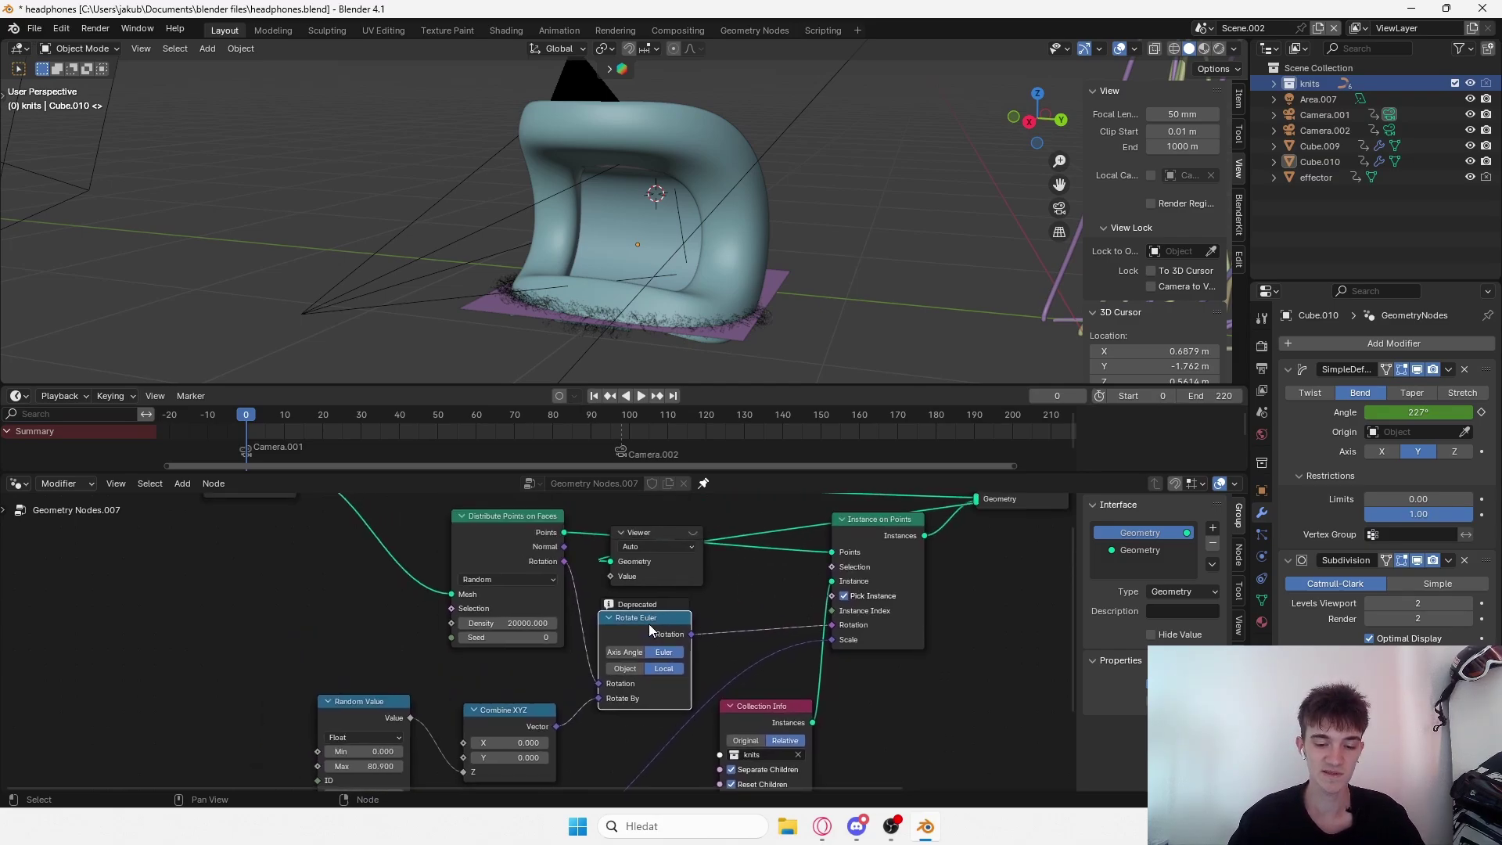
pyautogui.moveTo(649, 629); pyautogui.dragTo(658, 620)
pyautogui.click(667, 533)
pyautogui.press('x')
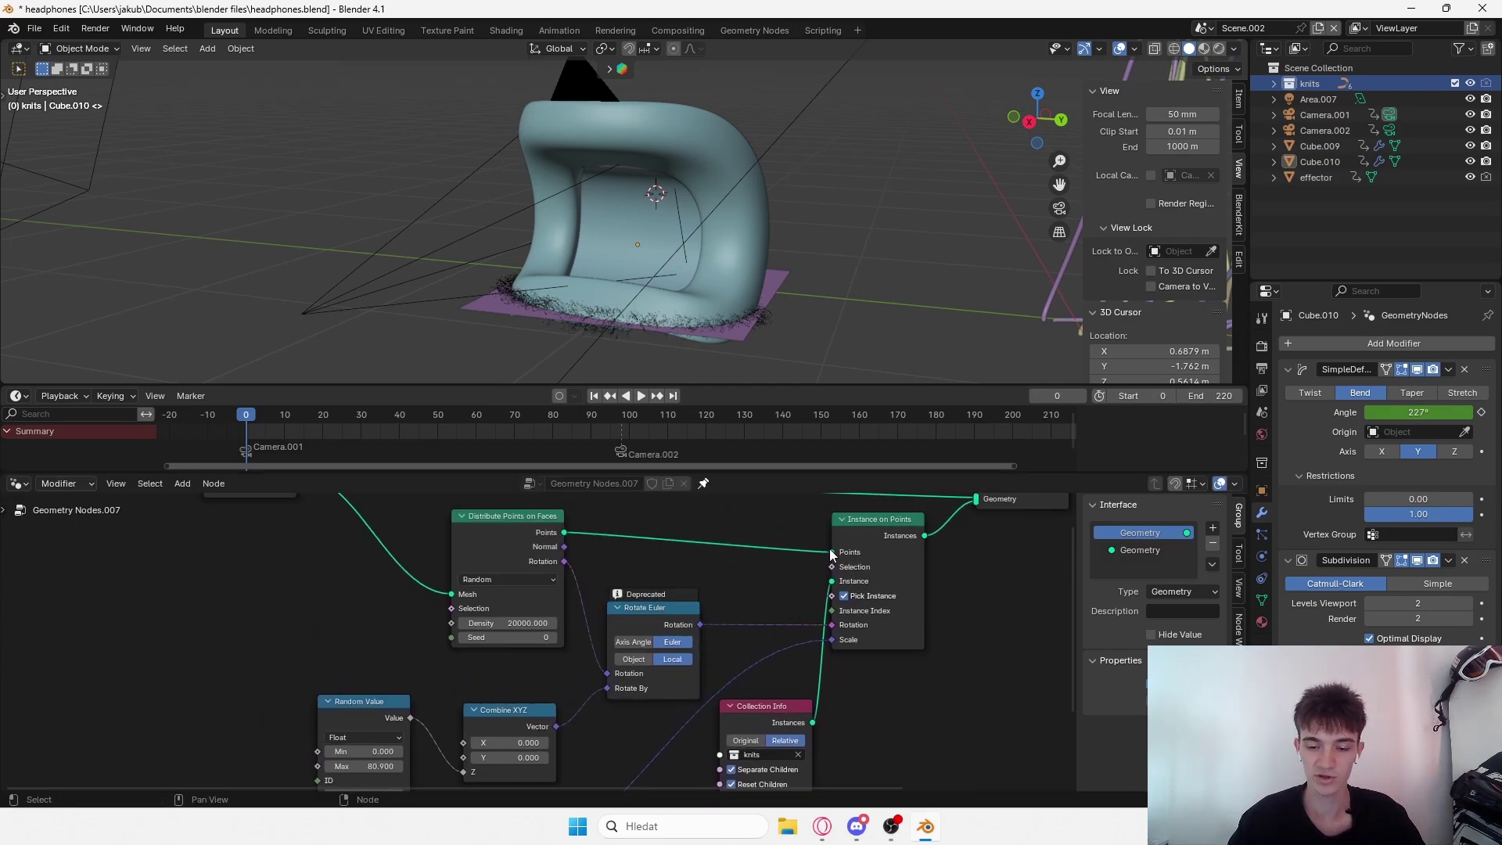
pyautogui.moveTo(726, 646); pyautogui.dragTo(724, 575, button='middle')
pyautogui.scroll(2, 725, 566)
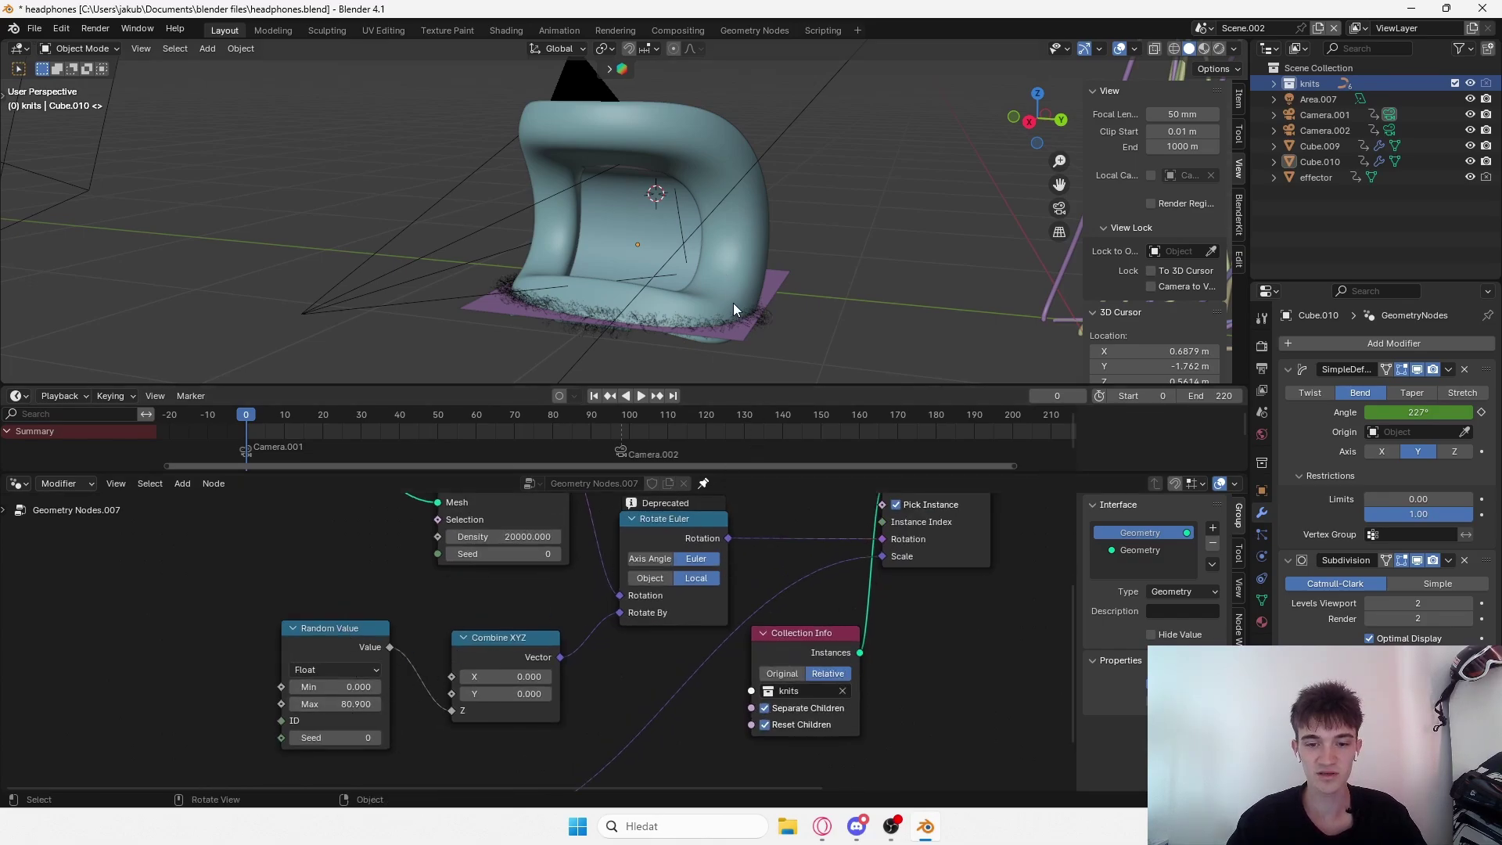
# Play a short part of the knit growth animation, stop it, and save the file.
pyautogui.press('space')
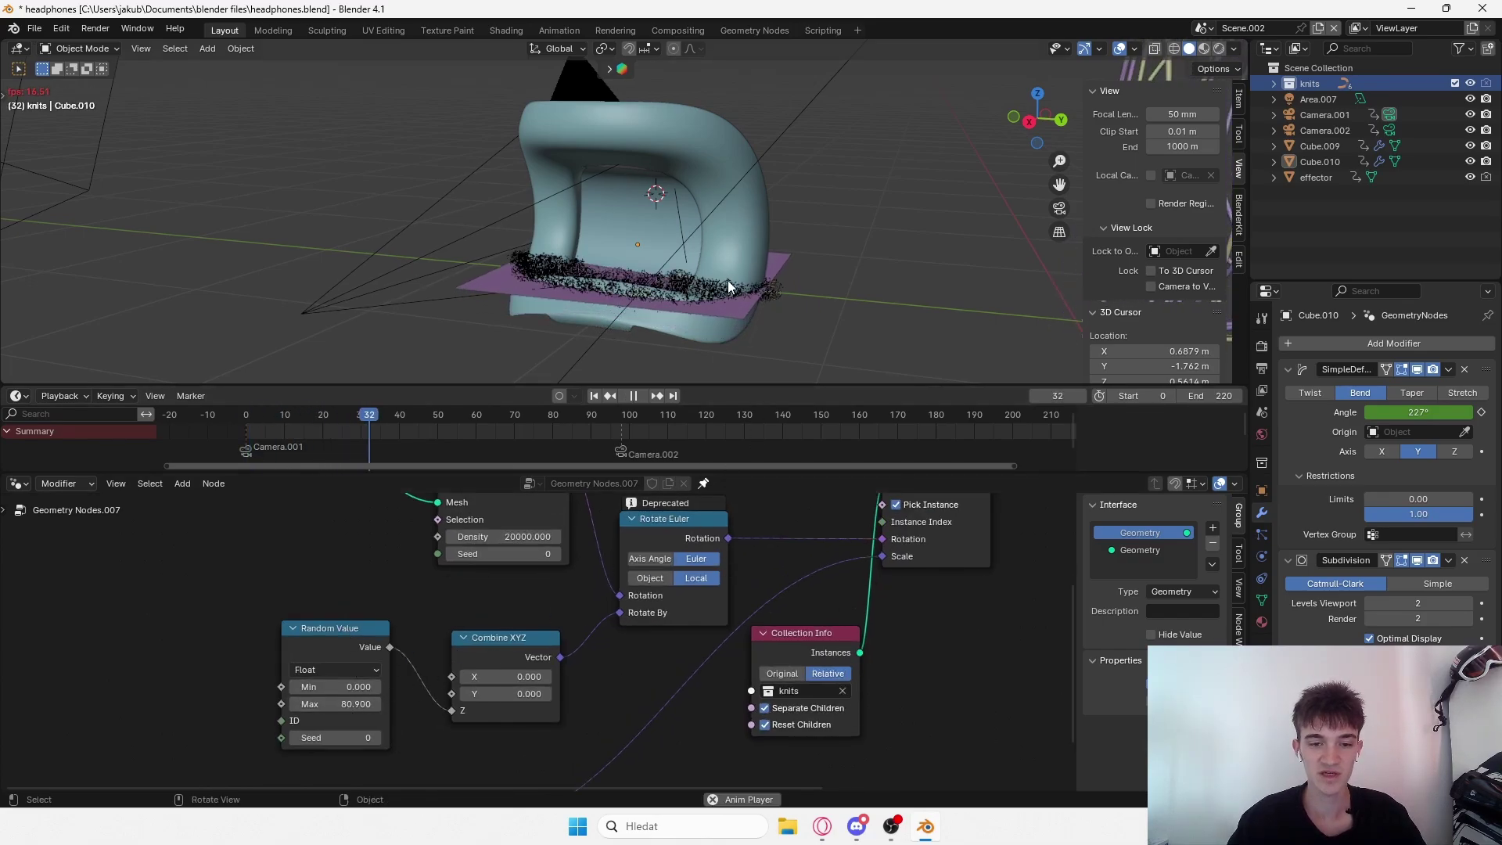
pyautogui.press('space')
pyautogui.hotkey('ctrl', 's')
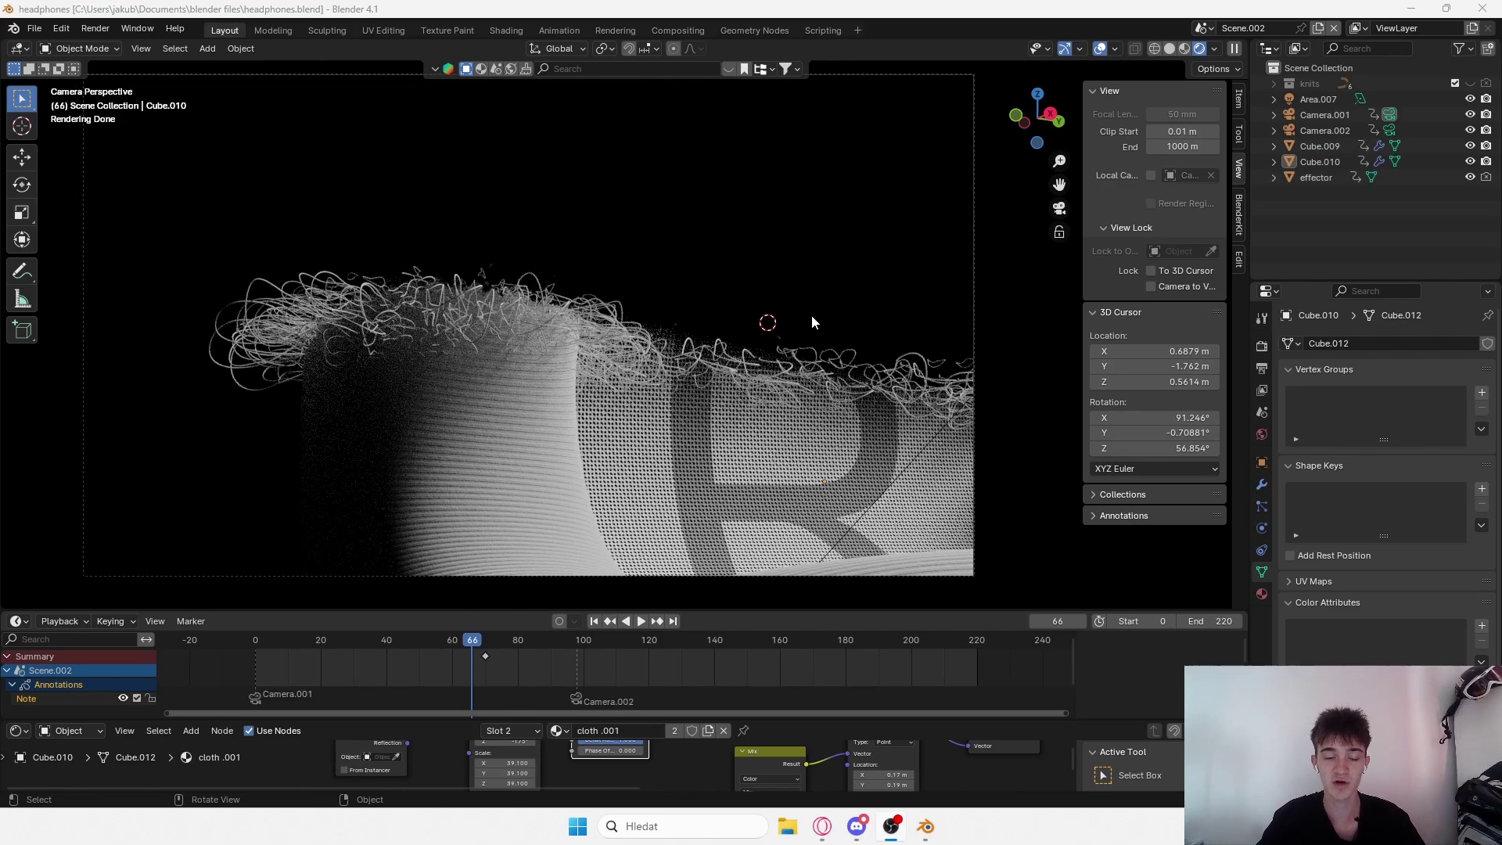
# Switch the viewport to solid shading, briefly play the animation, and leave the camera view to see the whole mesh.
pyautogui.click(1169, 49)
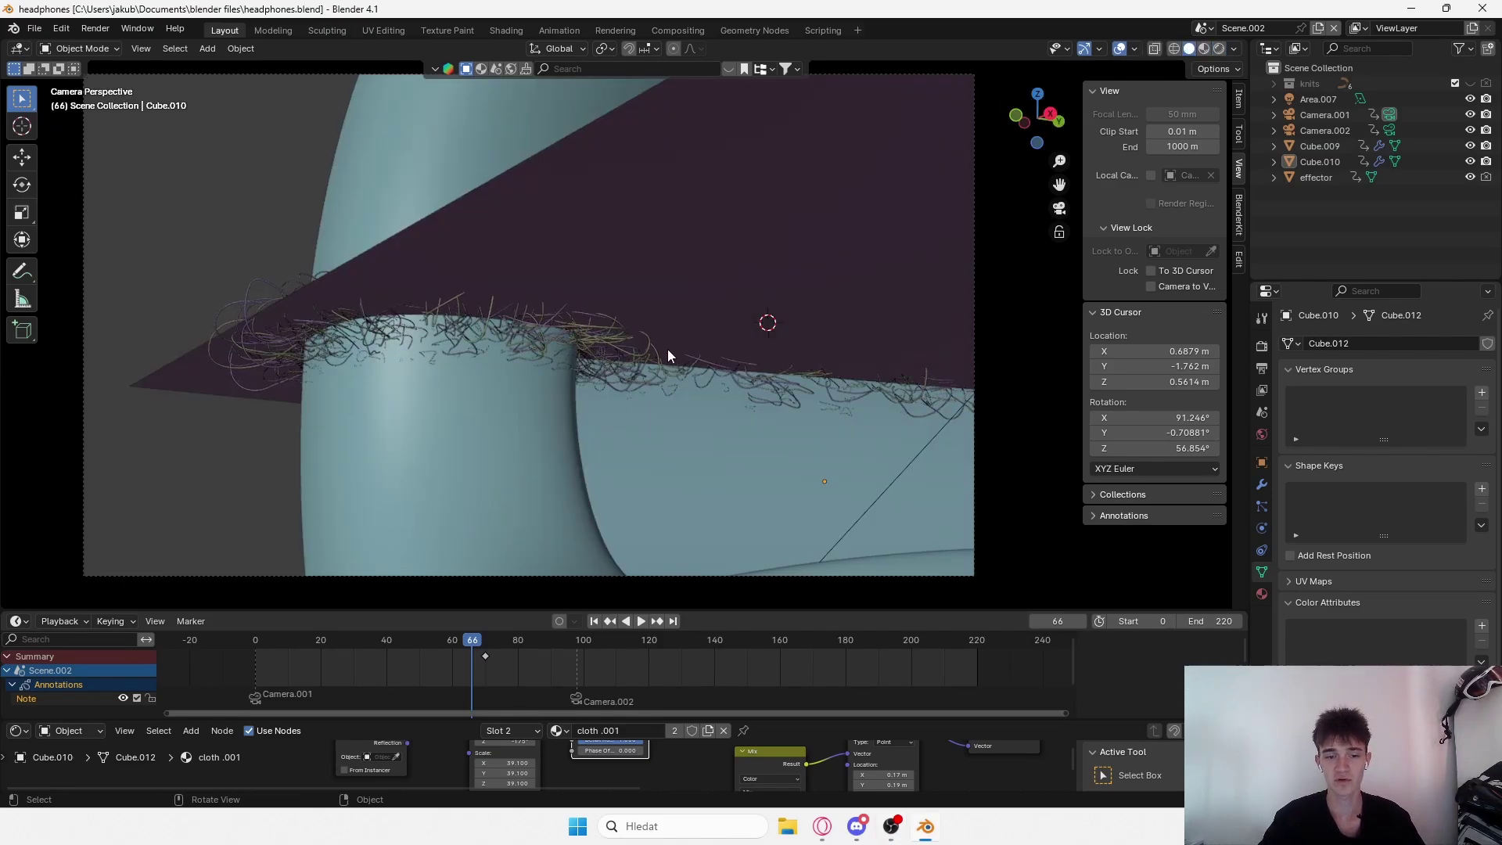
pyautogui.press('space')
pyautogui.press('space')
pyautogui.scroll(-5, 675, 329)
pyautogui.moveTo(676, 305); pyautogui.dragTo(669, 316, button='middle')
pyautogui.scroll(-8, 668, 320)
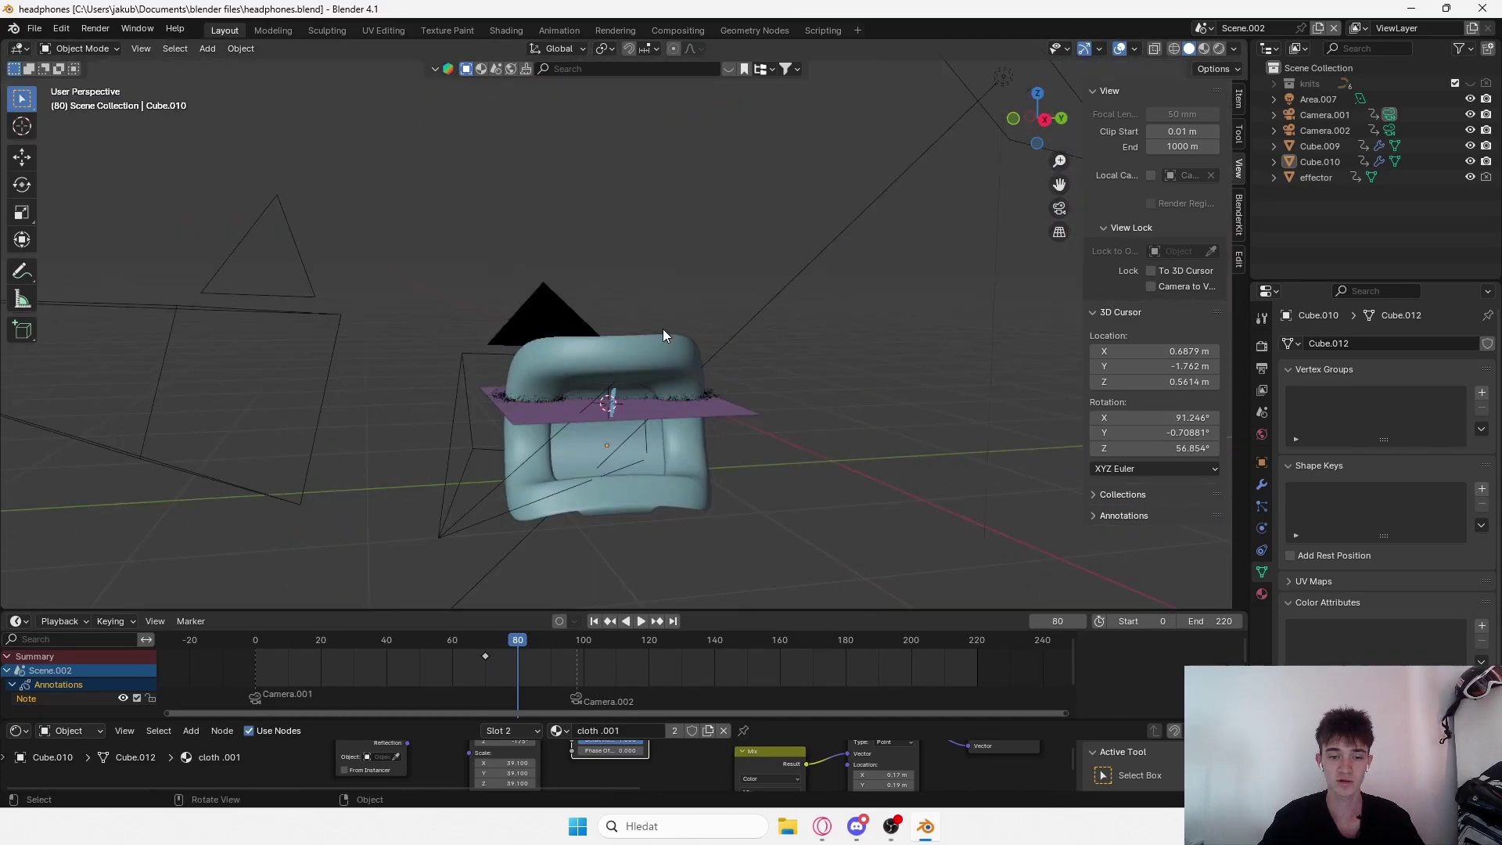
# Play and scrub the animation back to around frame 58, and examine the effector plane and knits from several angles.
pyautogui.press('space')
pyautogui.press('space')
pyautogui.scroll(4, 696, 352)
pyautogui.moveTo(683, 377); pyautogui.dragTo(714, 326, button='middle')
pyautogui.moveTo(599, 646); pyautogui.dragTo(445, 644)
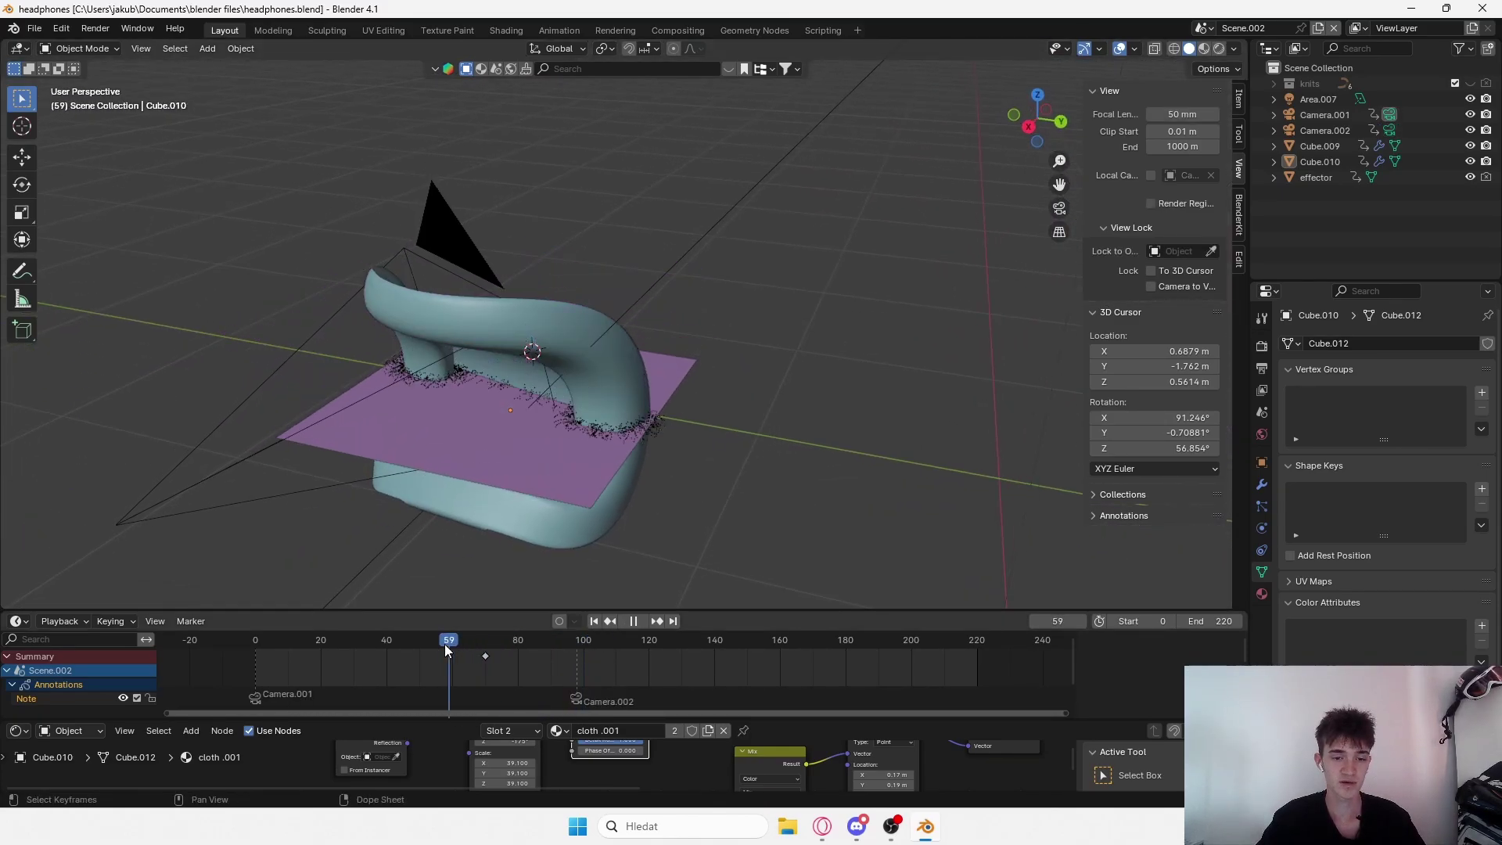
pyautogui.press('space')
pyautogui.moveTo(626, 443); pyautogui.dragTo(696, 421, button='middle')
pyautogui.moveTo(791, 357); pyautogui.dragTo(747, 377, button='middle')
# Switch the viewport to rendered shading and view the knits through the active camera.
pyautogui.click(1233, 49)
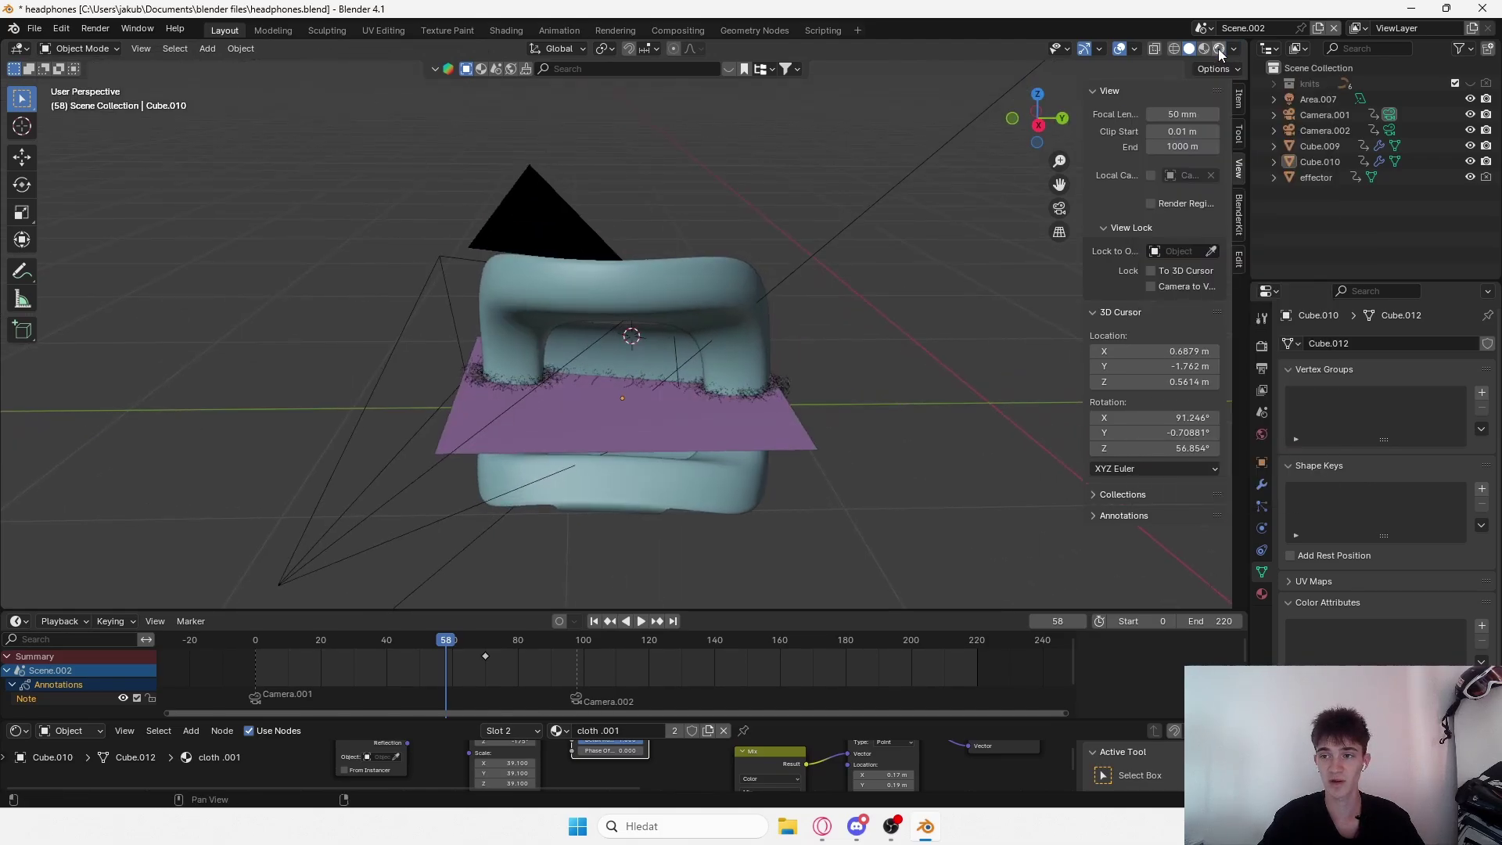
pyautogui.click(1218, 48)
pyautogui.scroll(4, 744, 419)
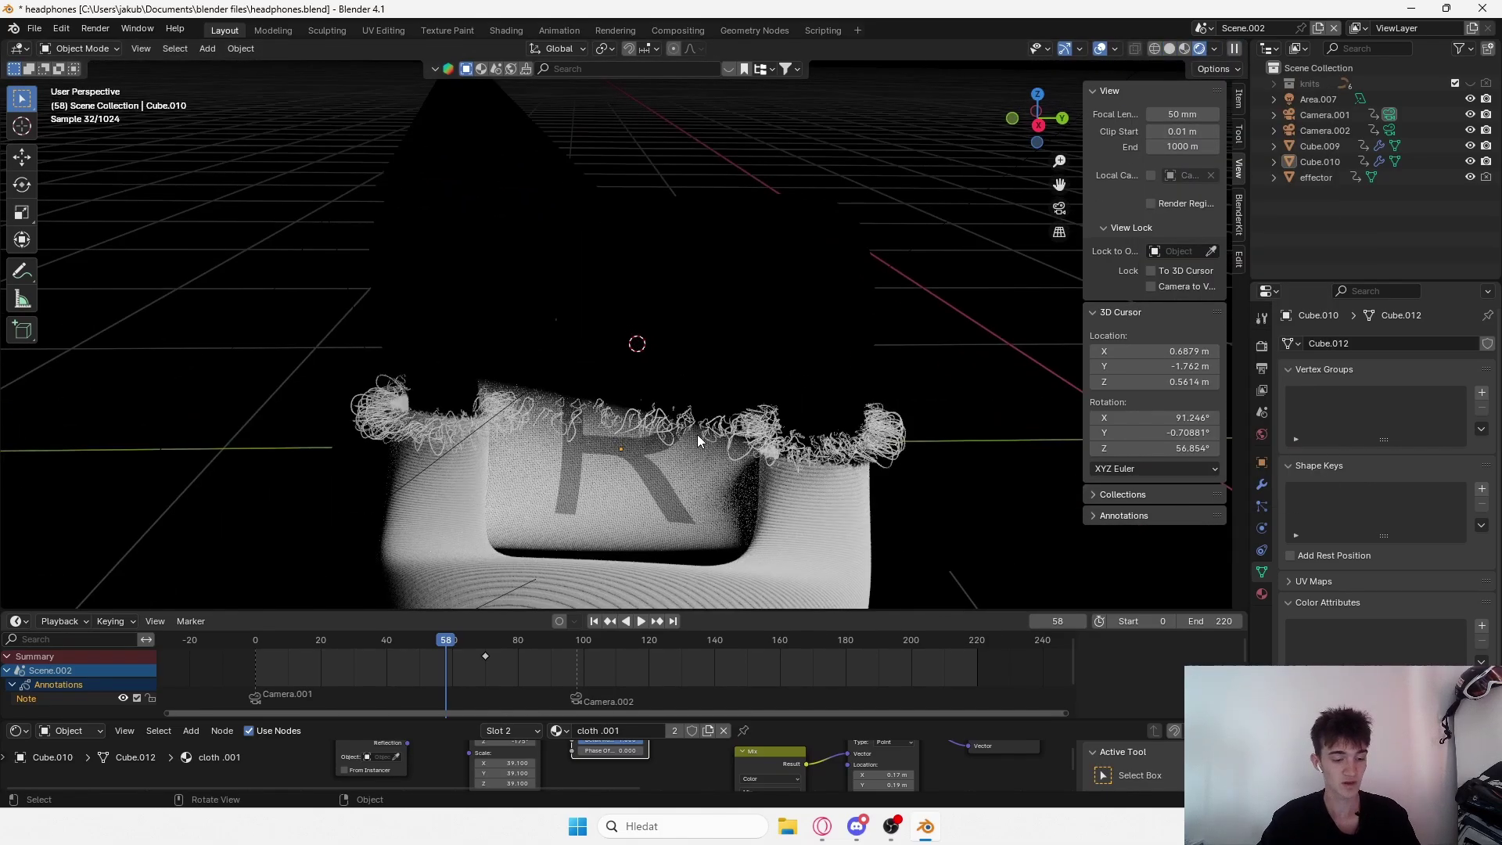
pyautogui.press('KP_0')
pyautogui.scroll(3, 712, 388)
pyautogui.scroll(1, 712, 388)
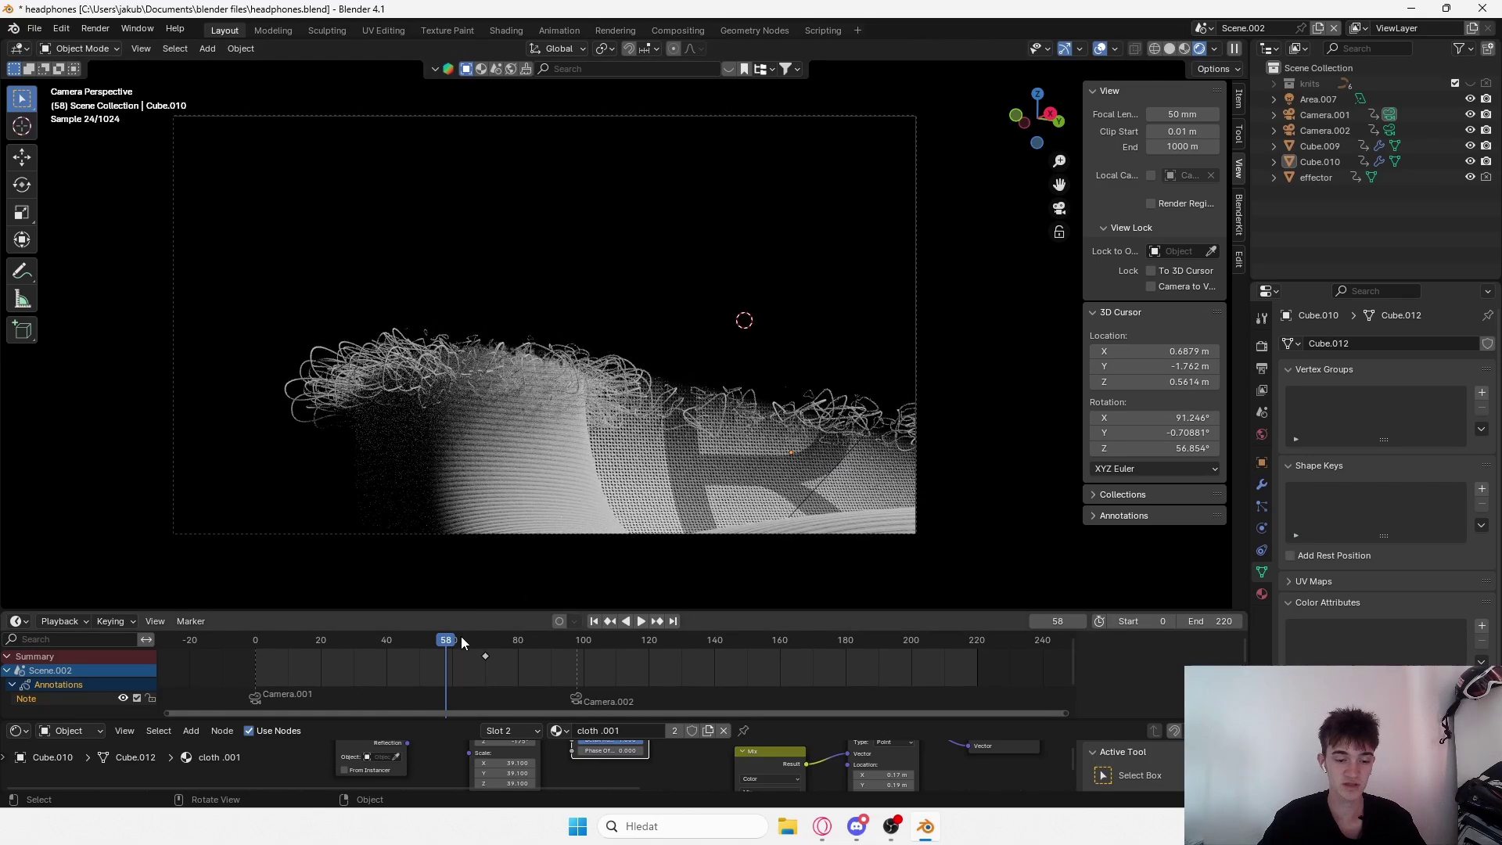
# Scrub the rendered animation to frame 65 and hide the viewport overlays.
pyautogui.moveTo(461, 636); pyautogui.dragTo(485, 640)
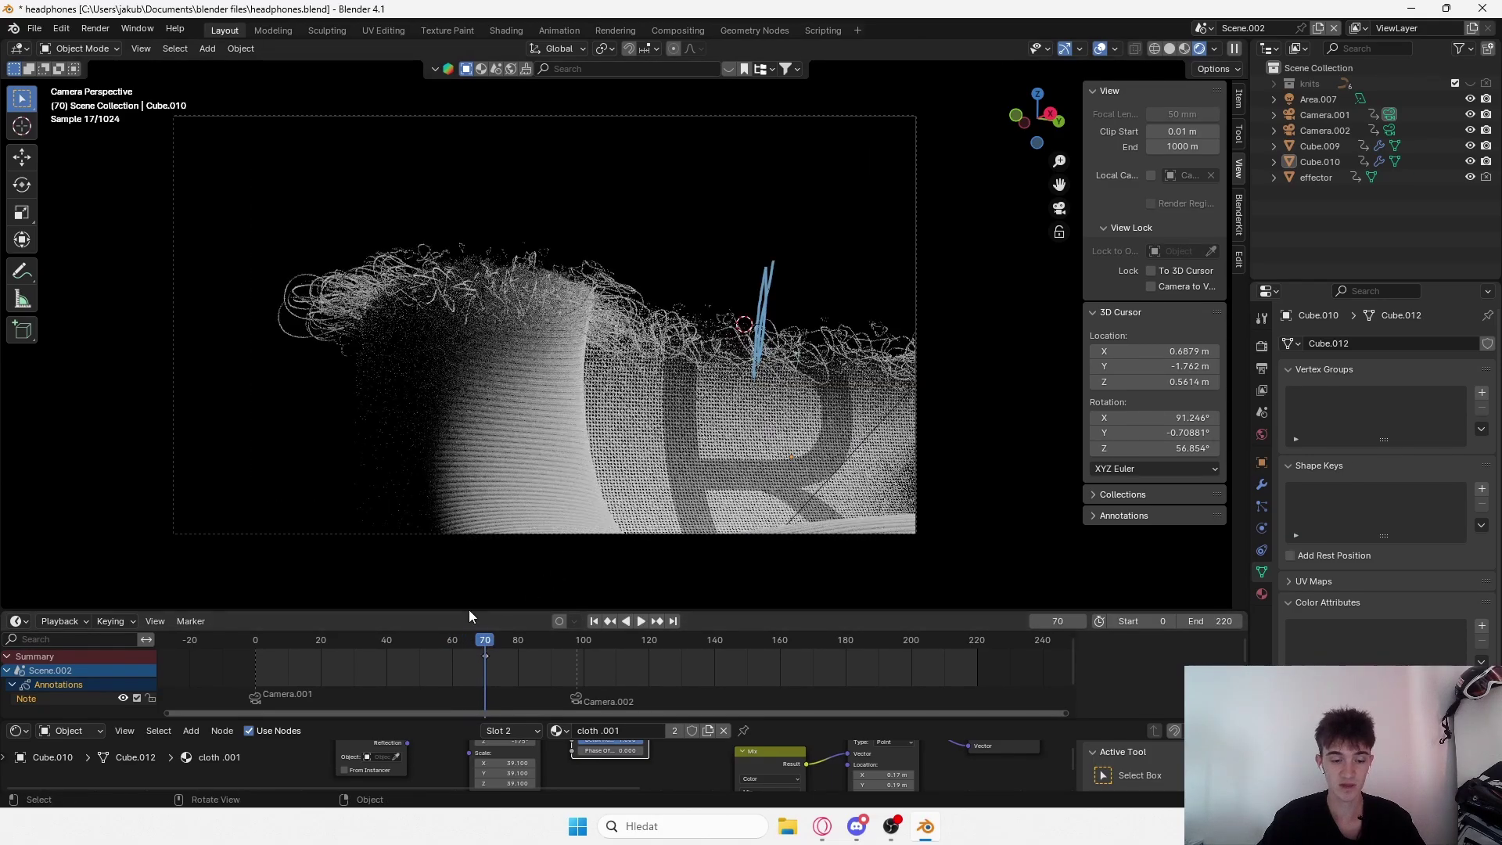
pyautogui.click(469, 642)
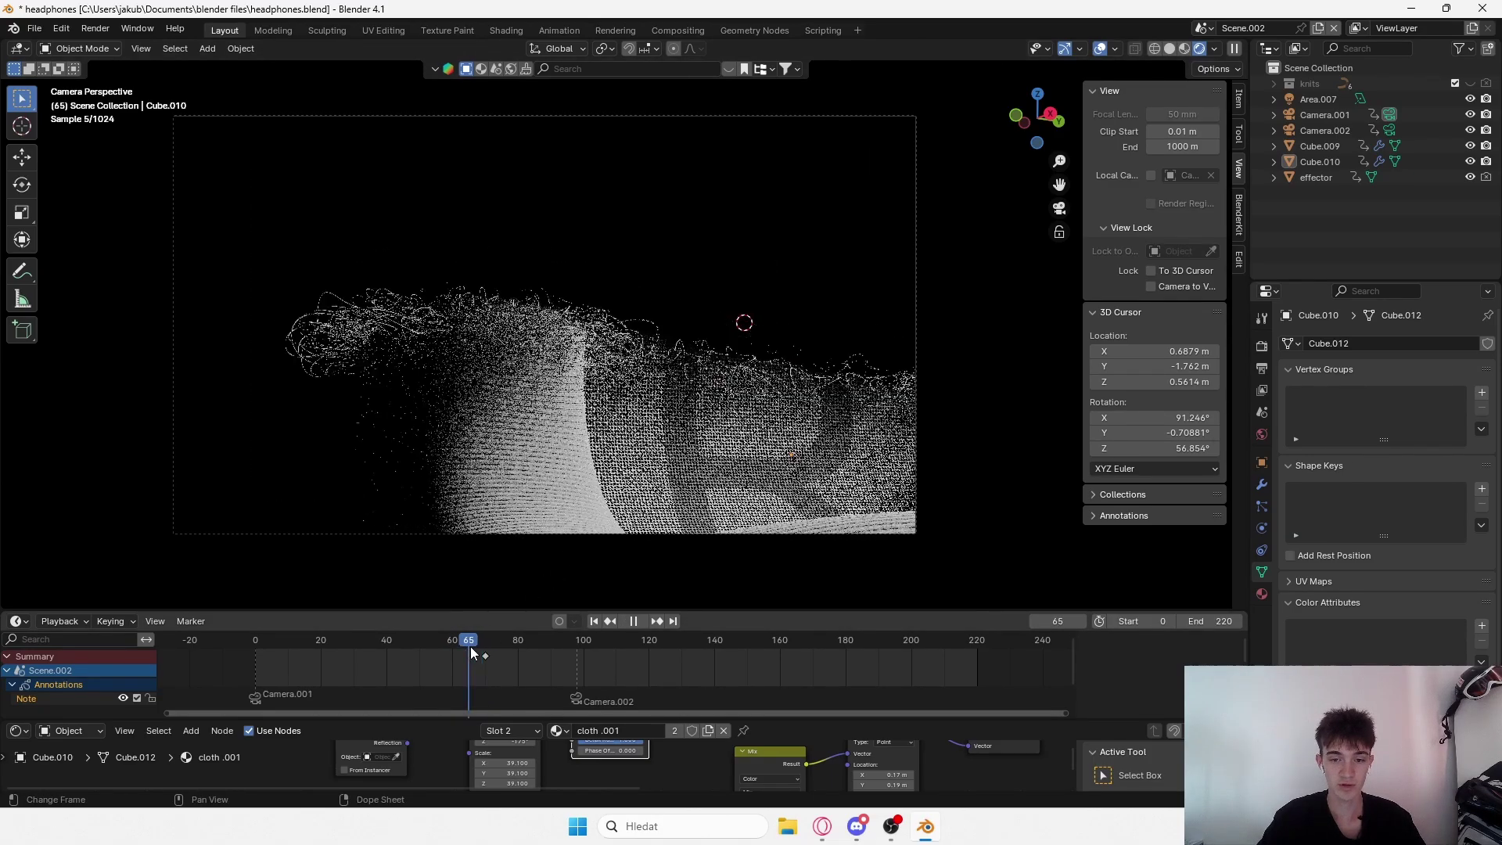
pyautogui.click(1115, 49)
pyautogui.click(1100, 48)
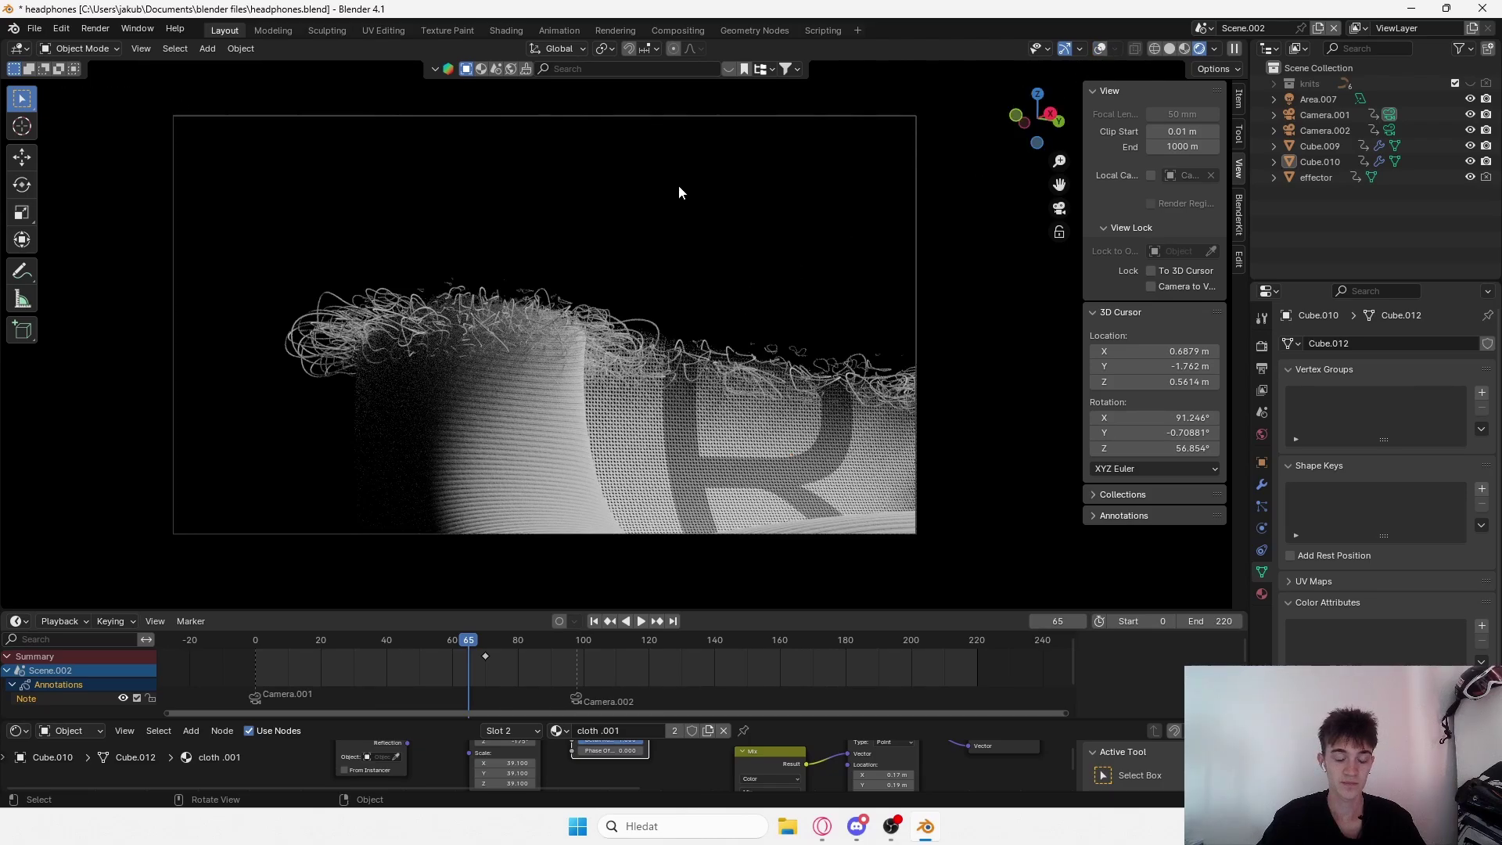
# Select Cube.009 and enlarge the shader editor to show the nodes of its sound cloth right1.001 material.
pyautogui.moveTo(689, 178); pyautogui.dragTo(317, 280)
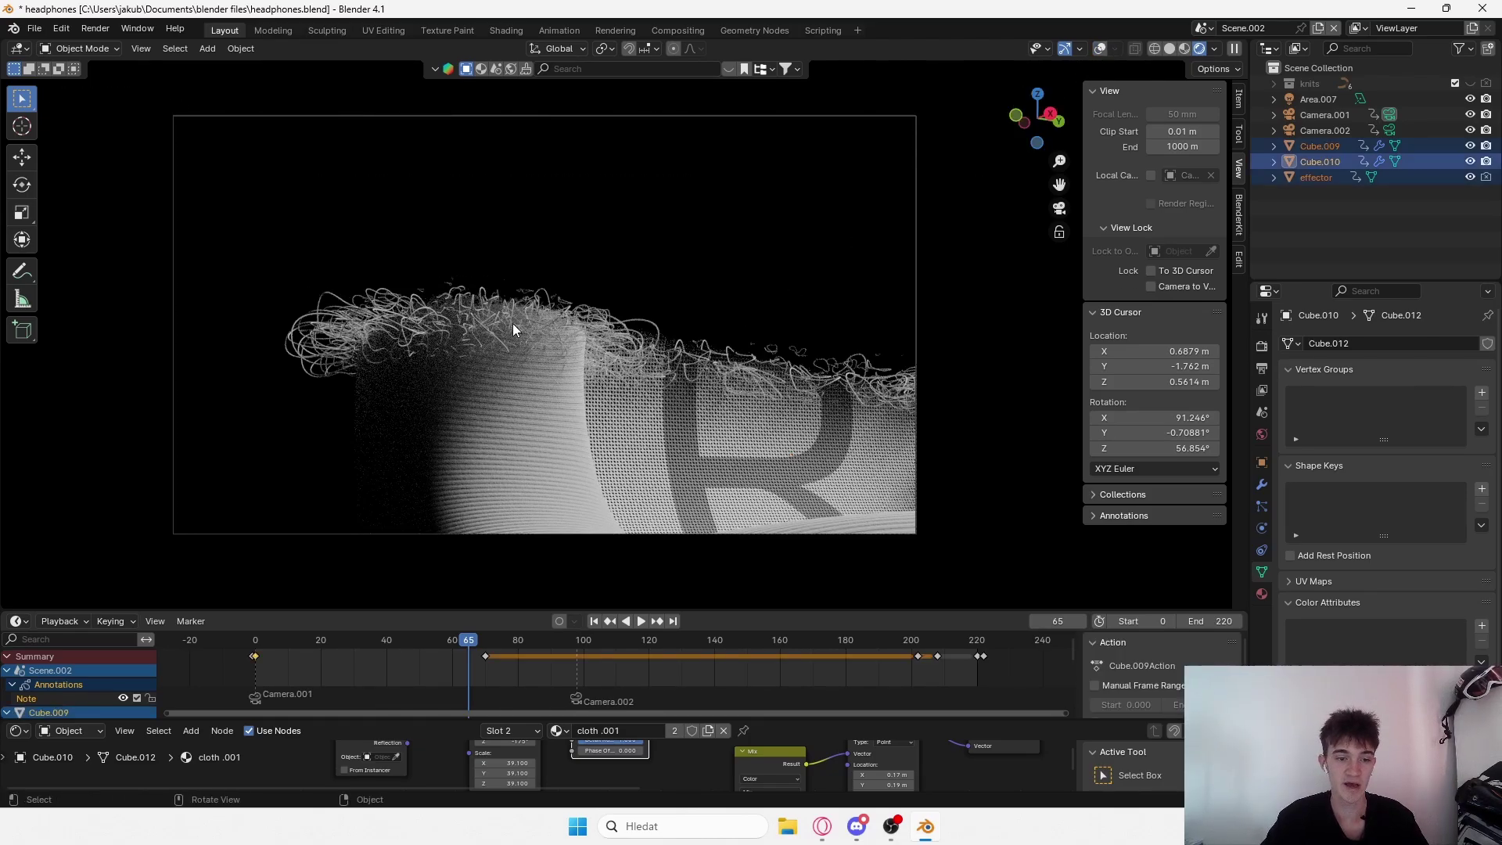
pyautogui.click(712, 426)
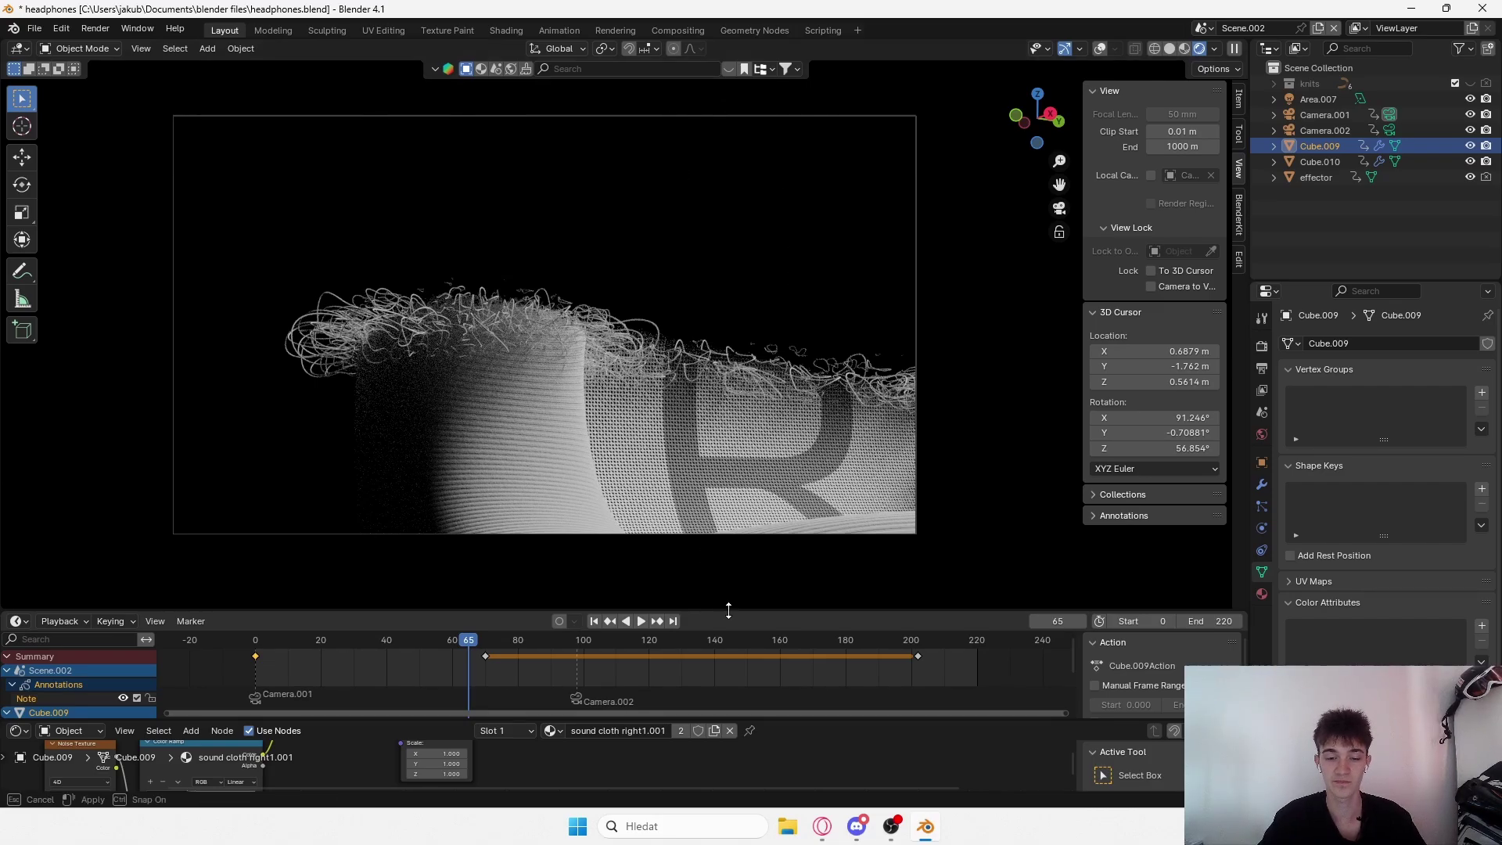
pyautogui.moveTo(728, 609); pyautogui.dragTo(748, 489)
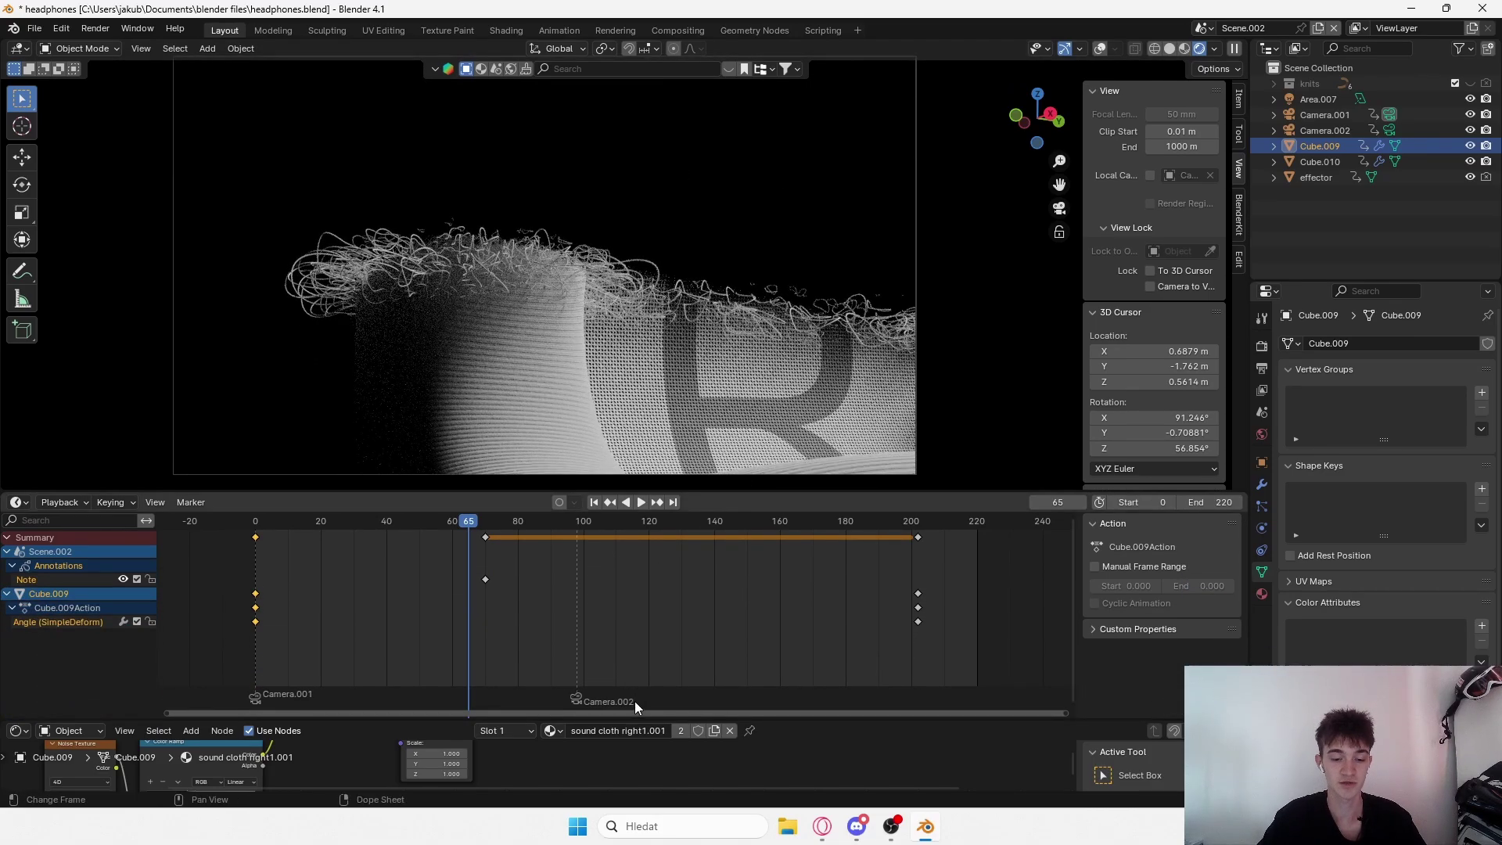
pyautogui.moveTo(631, 716); pyautogui.dragTo(631, 609)
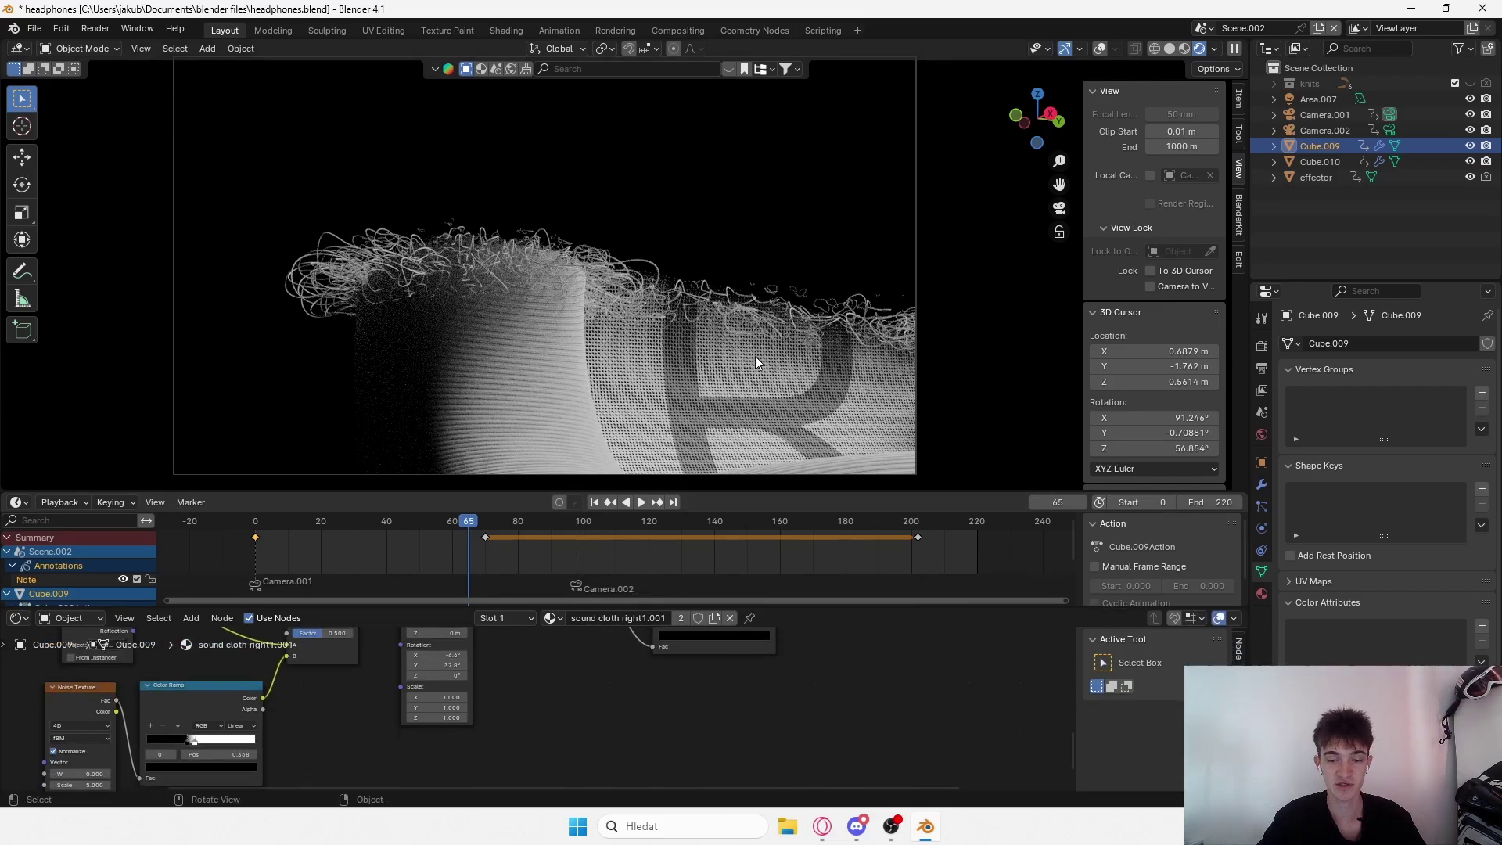
pyautogui.scroll(-3, 337, 688)
pyautogui.moveTo(336, 688); pyautogui.dragTo(623, 719, button='middle')
pyautogui.moveTo(739, 604); pyautogui.dragTo(739, 556)
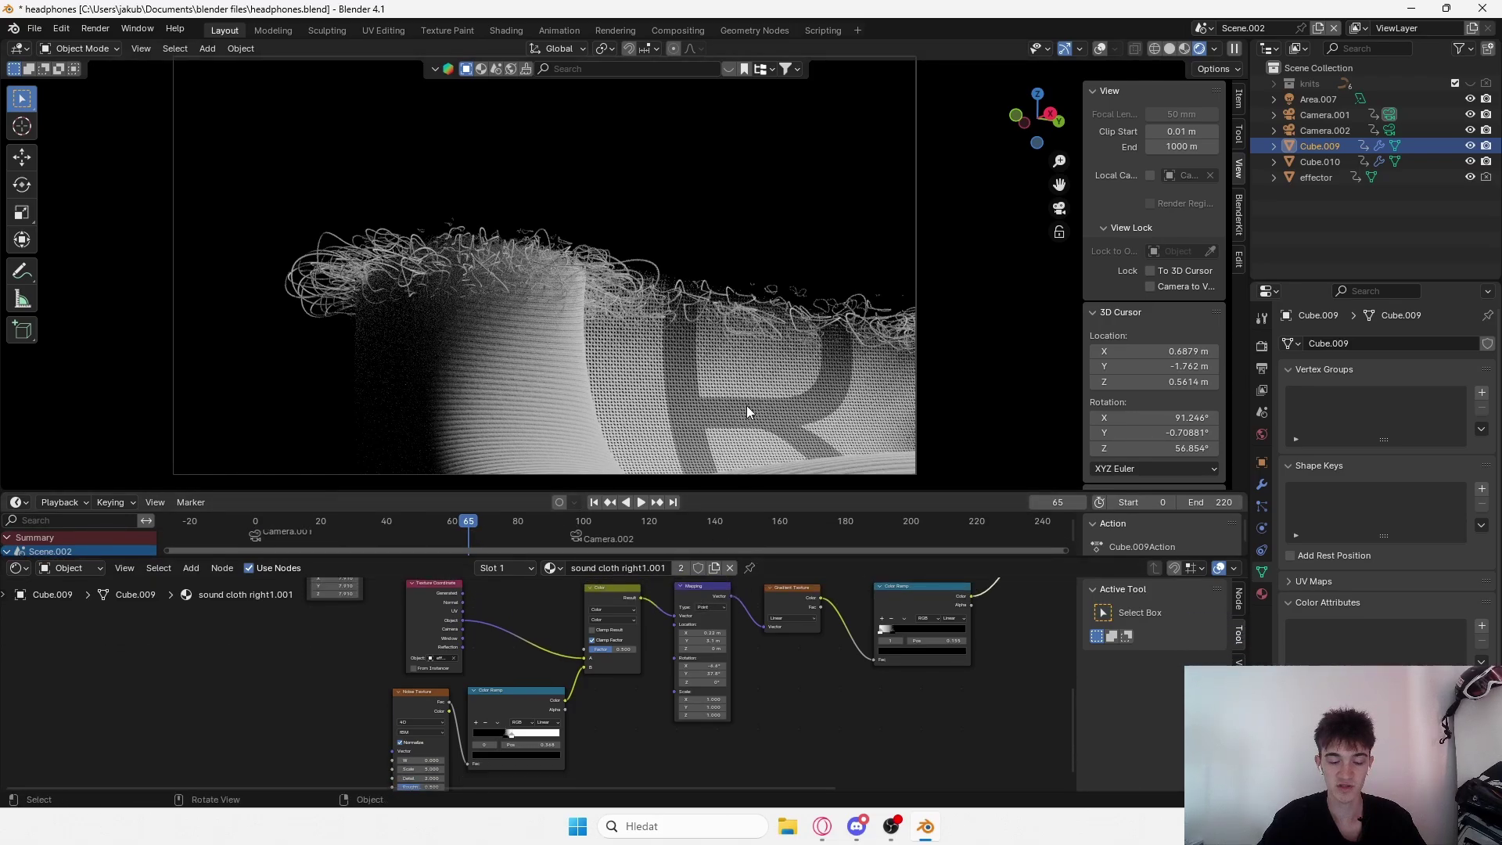
# Look through the cloth material's texture and gradient nodes, and shift the right.png.001 image texture node.
pyautogui.scroll(-5, 663, 653)
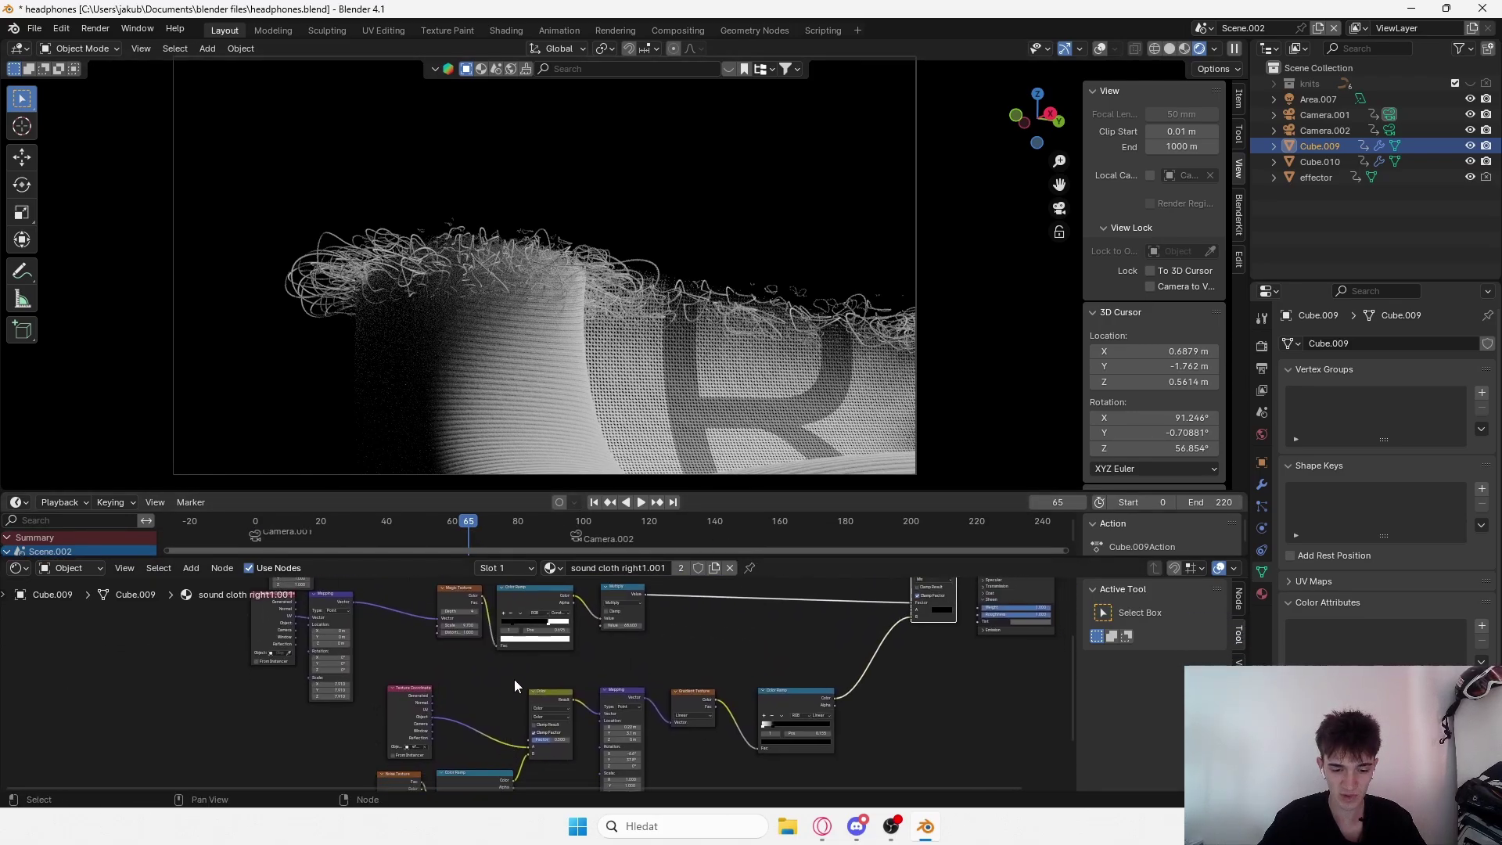
pyautogui.moveTo(579, 655); pyautogui.dragTo(766, 704, button='middle')
pyautogui.scroll(4, 797, 661)
pyautogui.scroll(8, 647, 683)
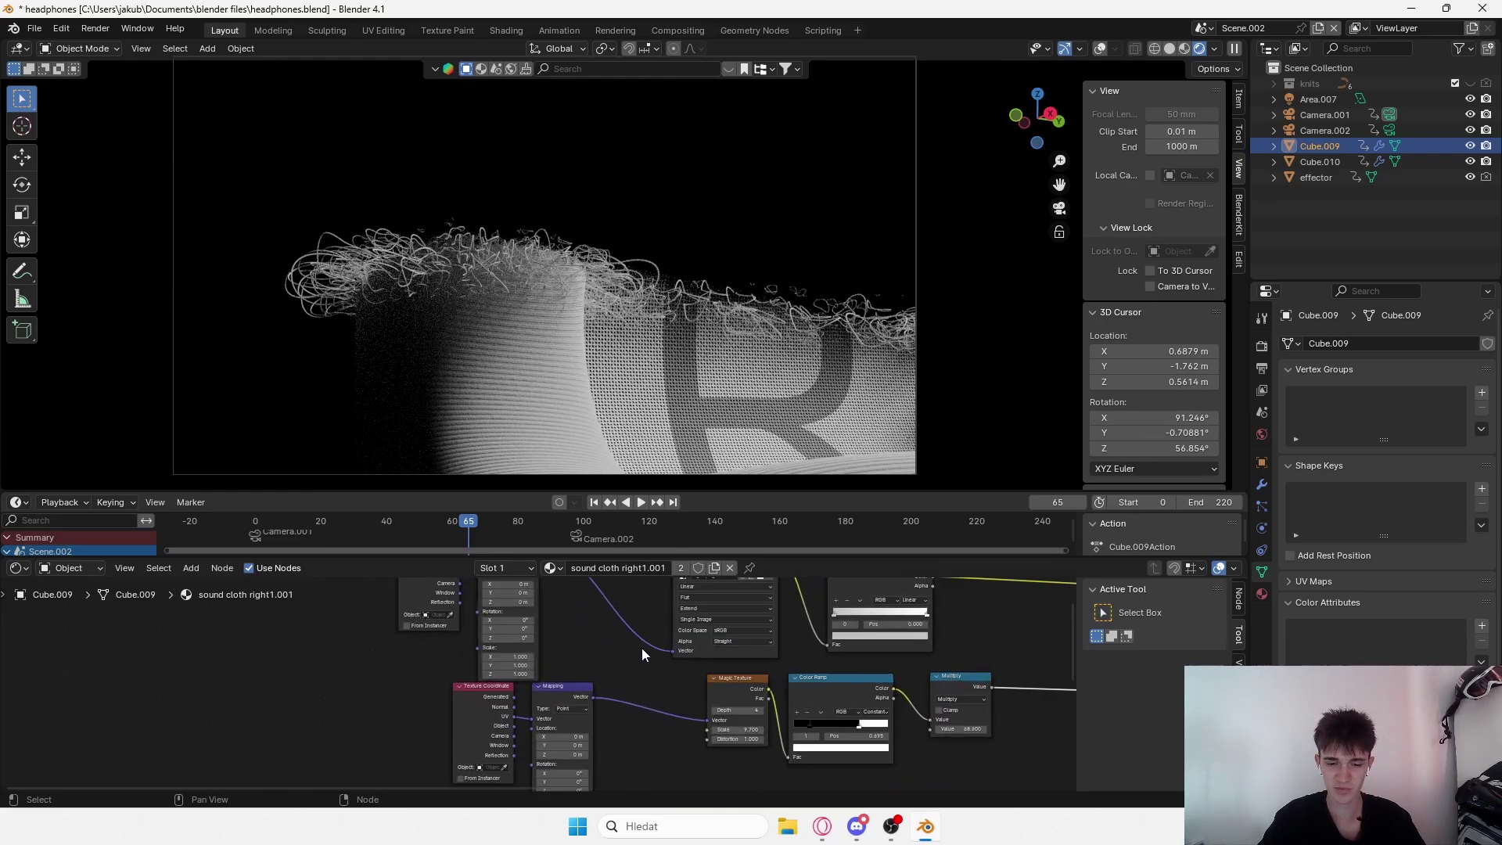
pyautogui.moveTo(641, 651); pyautogui.dragTo(462, 765, button='middle')
pyautogui.moveTo(551, 666); pyautogui.dragTo(554, 636)
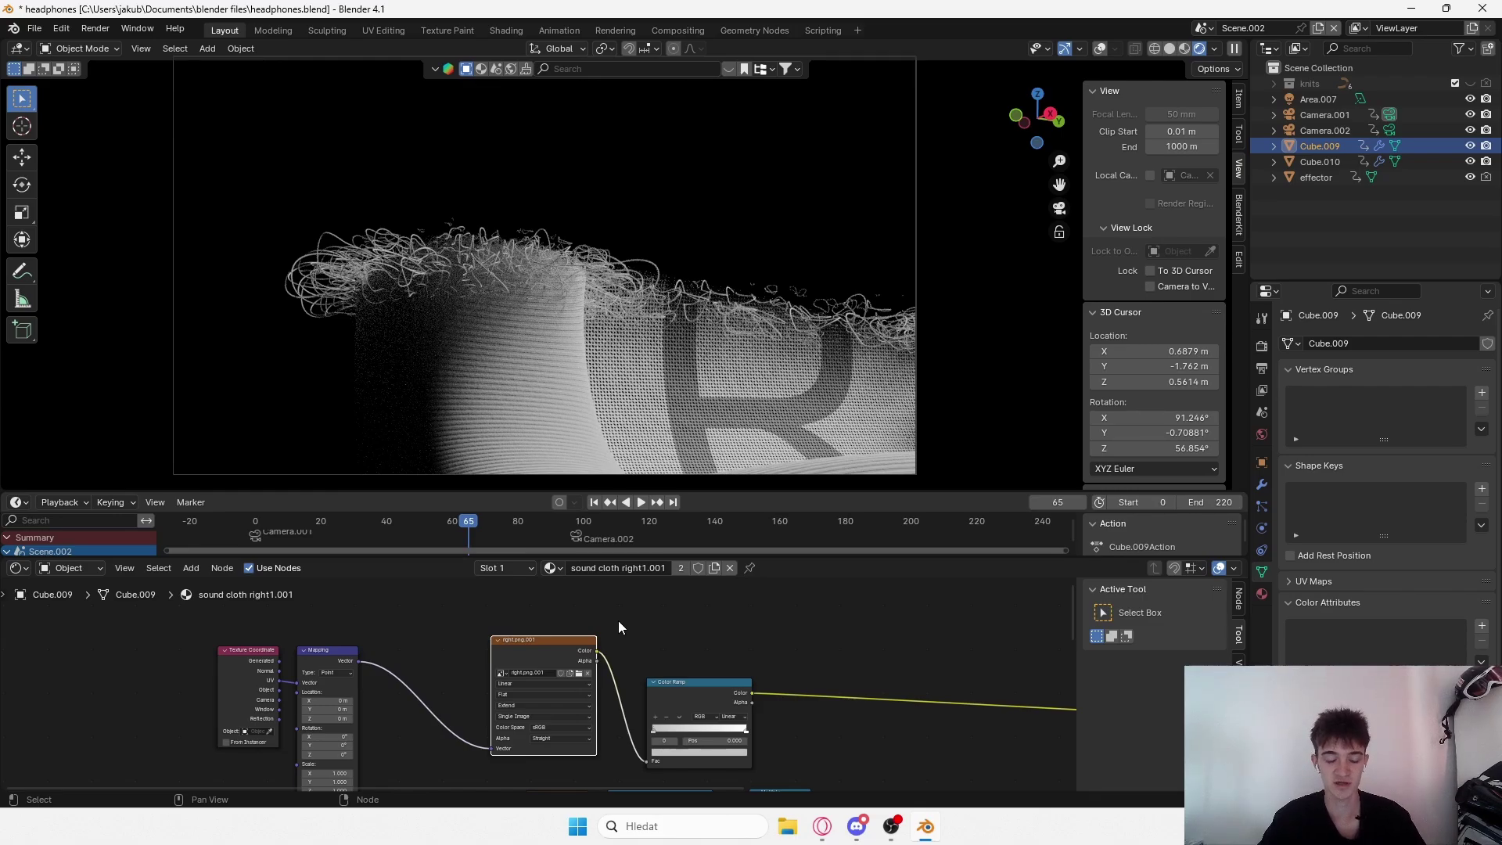
# Move the Mix node away from the Principled BSDF and disconnect its Result from the Alpha input.
pyautogui.scroll(-3, 737, 650)
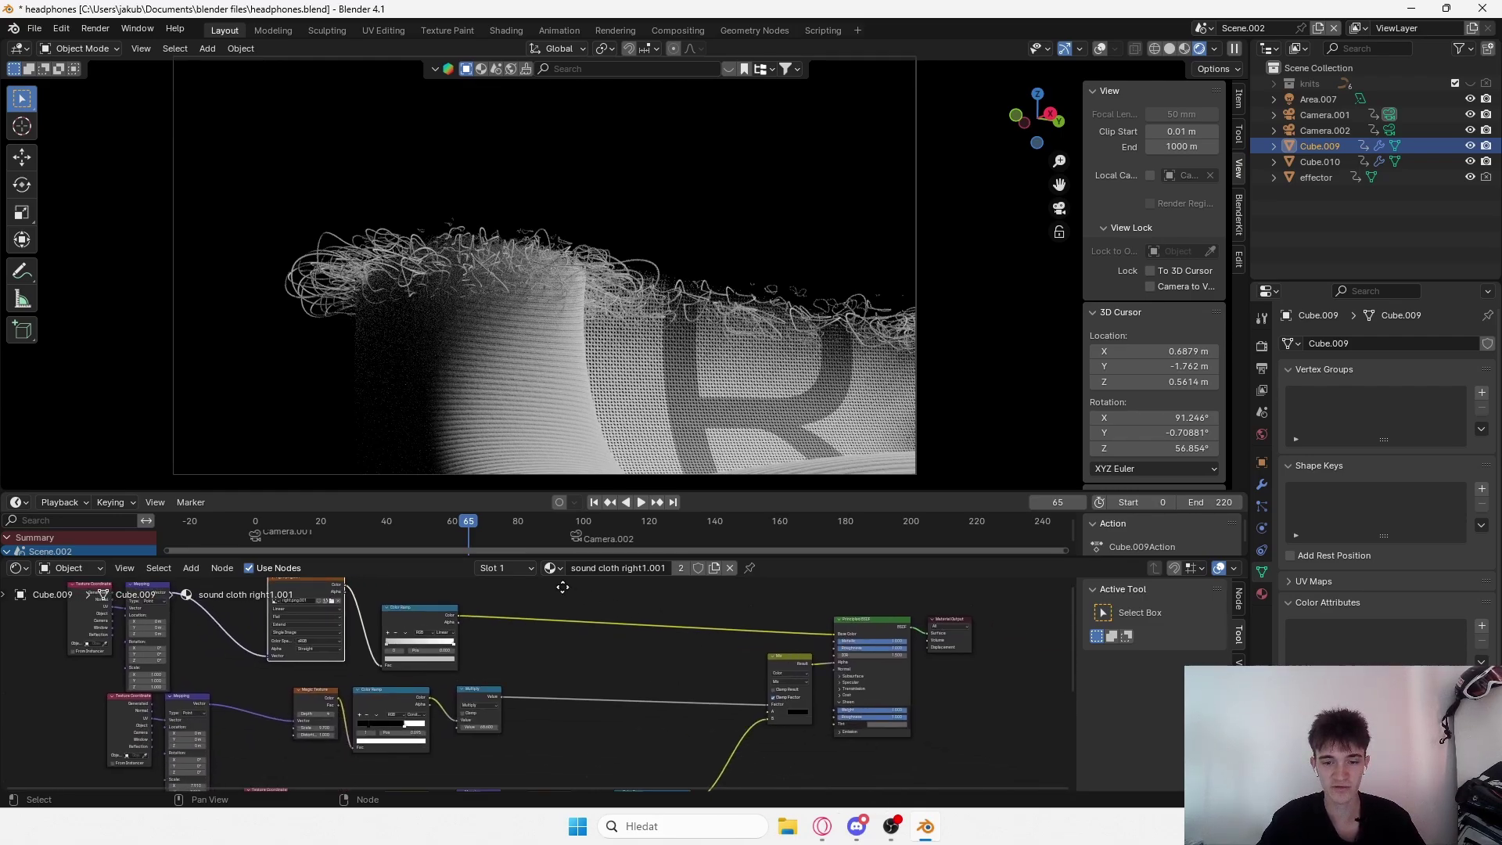
pyautogui.moveTo(775, 675); pyautogui.dragTo(635, 685, button='middle')
pyautogui.scroll(1, 634, 684)
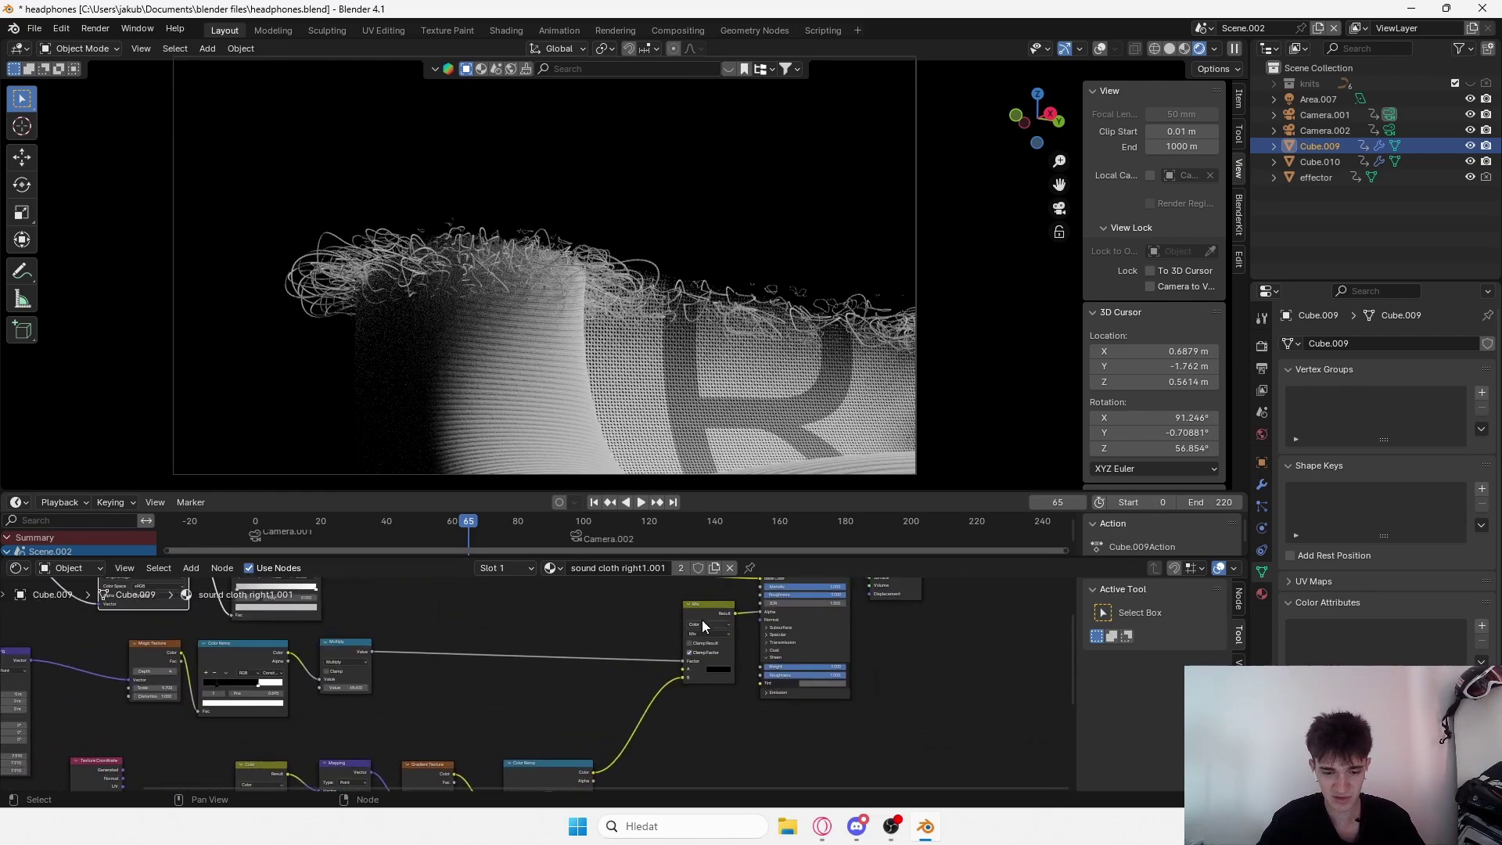
pyautogui.moveTo(703, 619); pyautogui.dragTo(599, 618)
pyautogui.moveTo(760, 612); pyautogui.dragTo(675, 643)
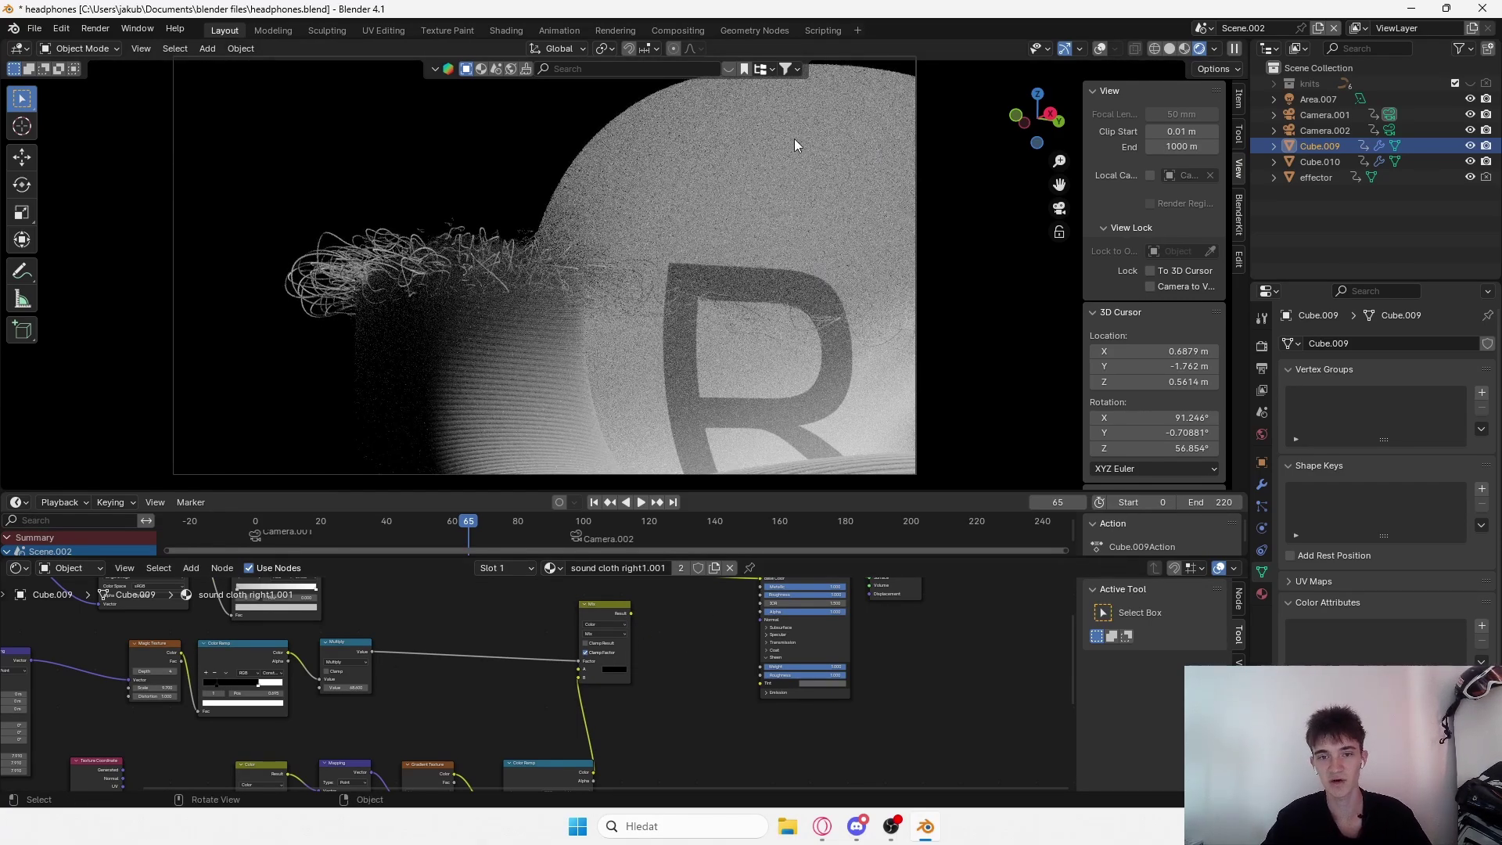
# Reconnect the Mix node's Result to the Principled BSDF's Alpha input and move the Mix node closer to the shader.
pyautogui.scroll(2, 647, 622)
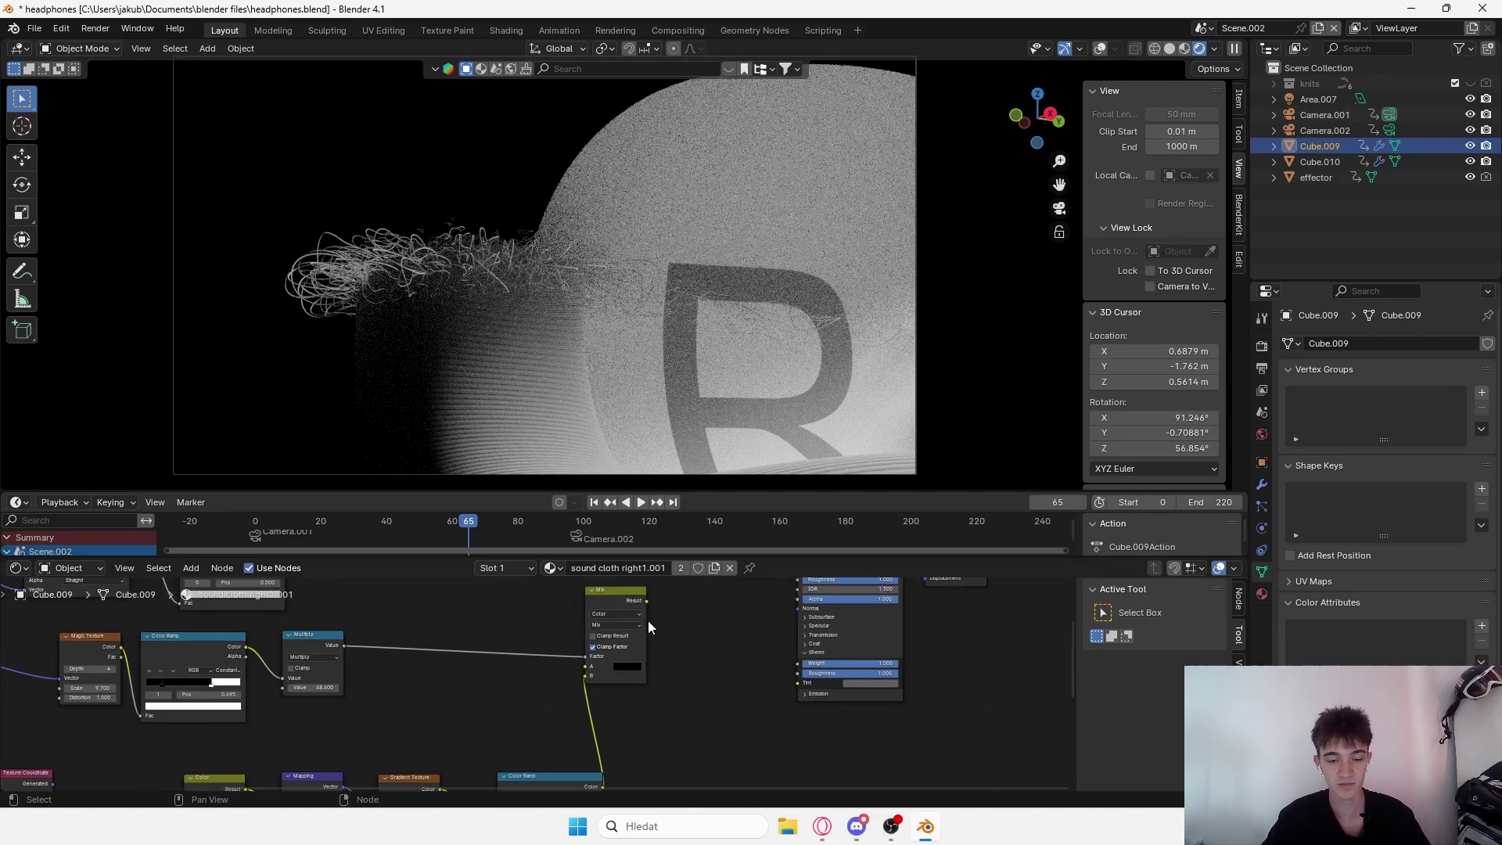
pyautogui.moveTo(647, 601); pyautogui.dragTo(797, 612)
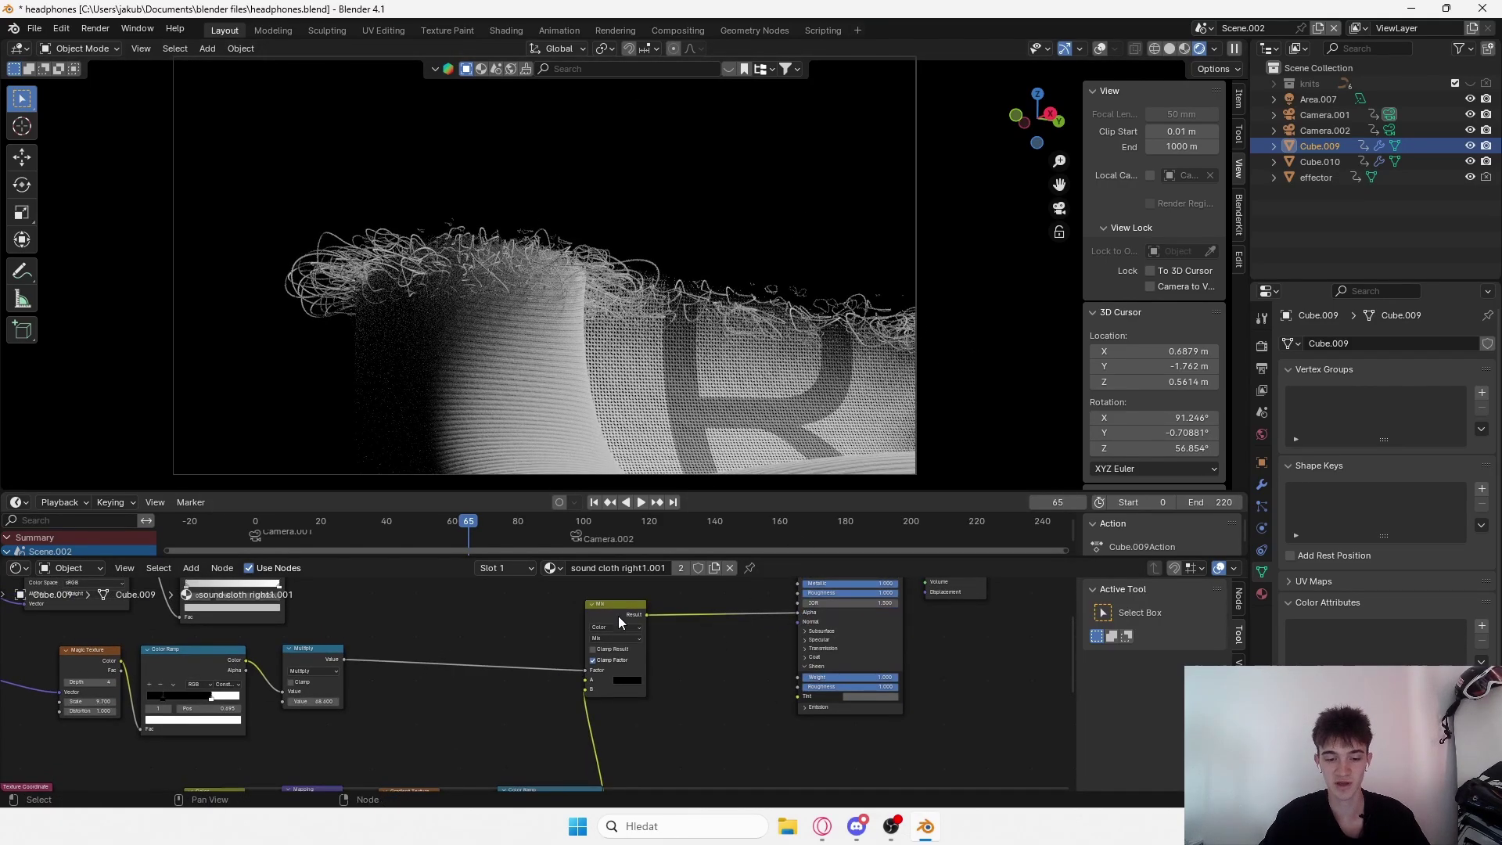
pyautogui.moveTo(627, 608); pyautogui.dragTo(685, 609)
pyautogui.scroll(-3, 679, 704)
pyautogui.moveTo(641, 754); pyautogui.dragTo(692, 709, button='middle')
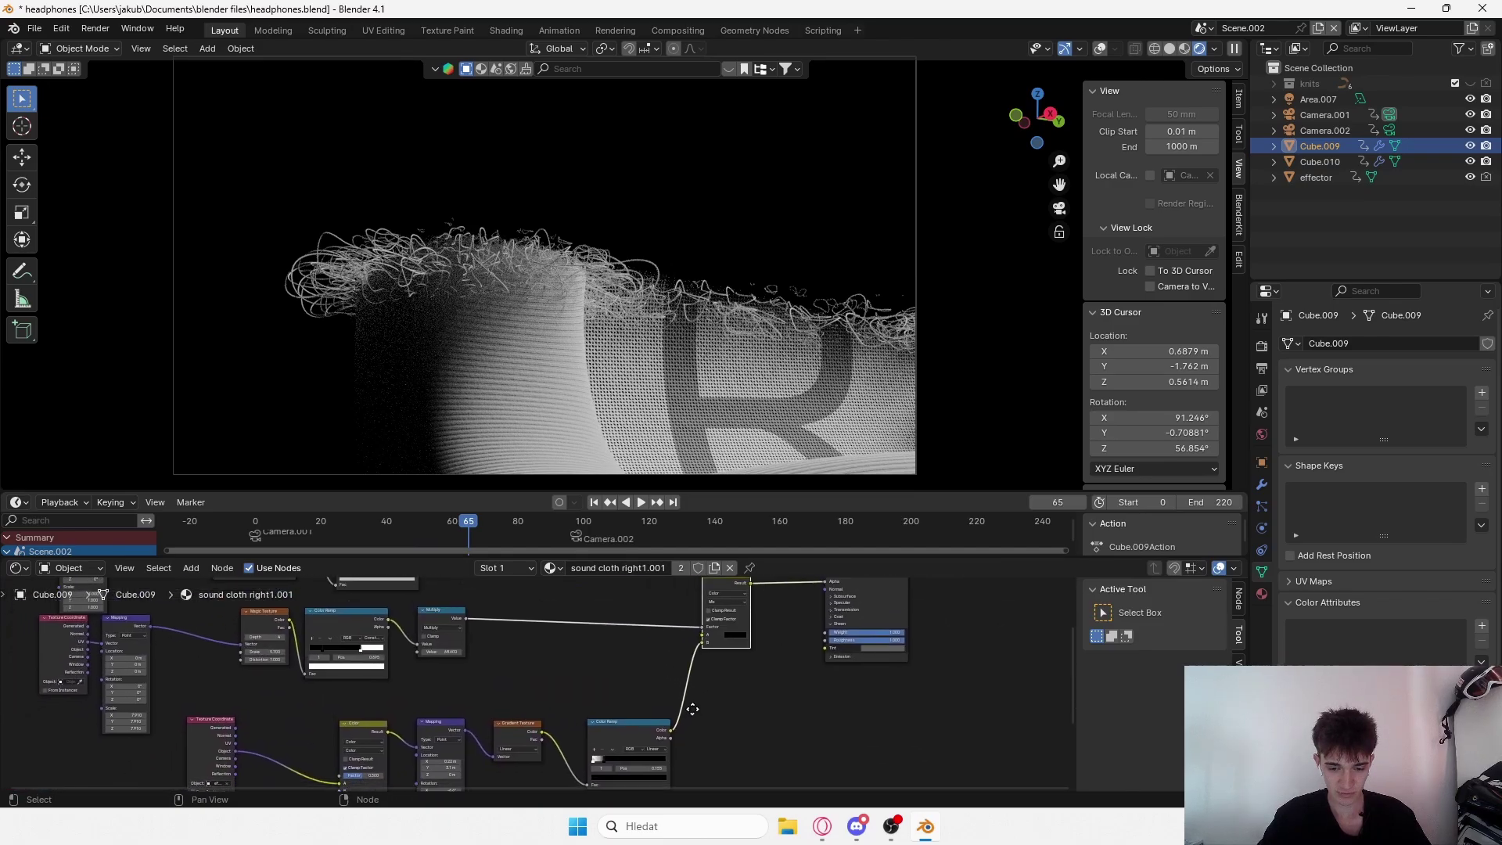
pyautogui.scroll(3, 462, 709)
pyautogui.moveTo(416, 708); pyautogui.dragTo(416, 791, button='middle')
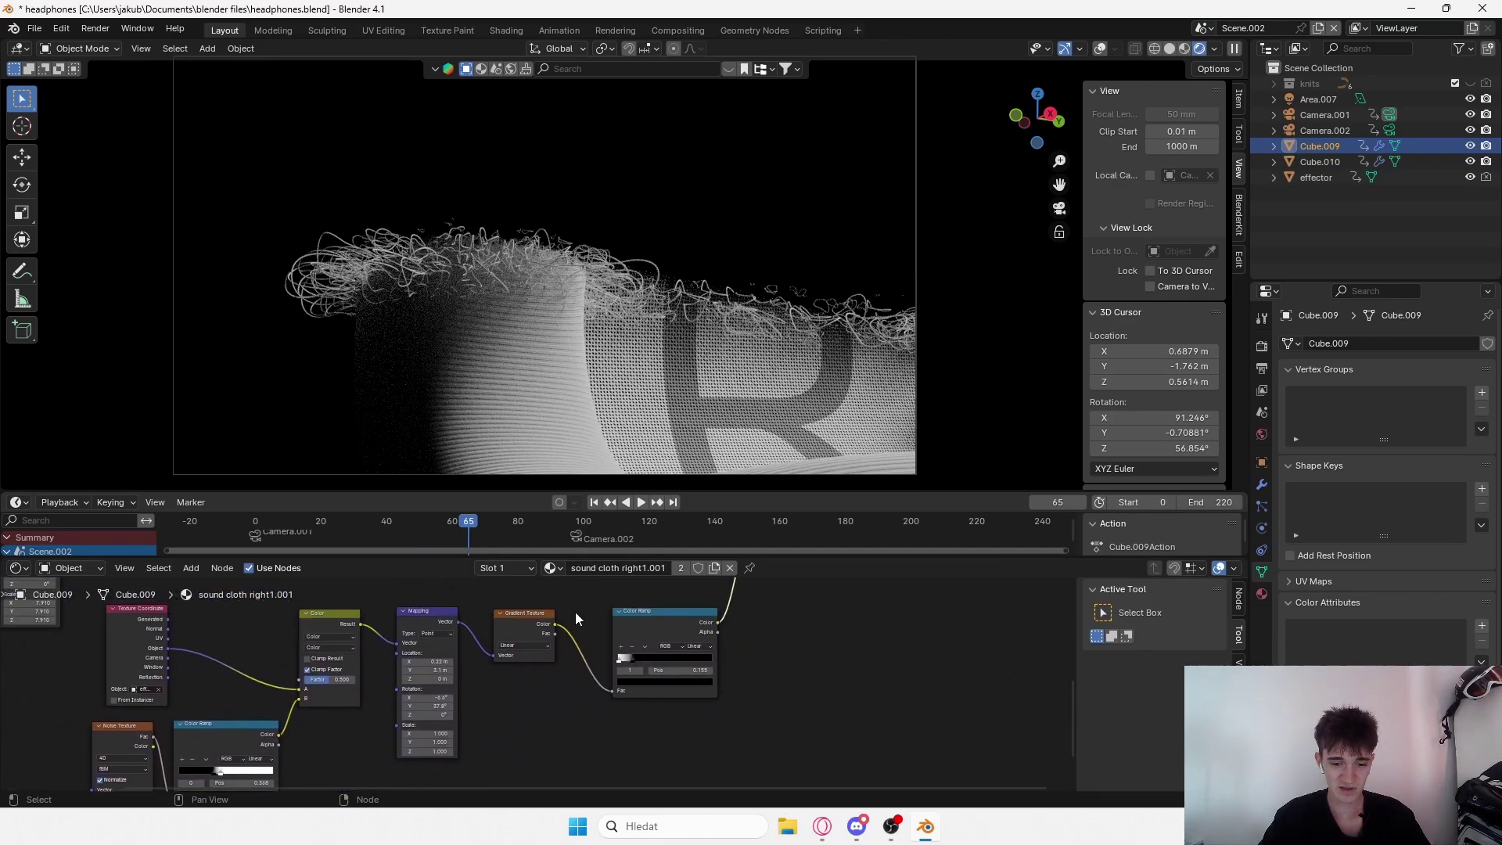
# Select the whole gradient node chain feeding the Mix node and move it down, away from the other nodes.
pyautogui.scroll(-4, 577, 614)
pyautogui.moveTo(753, 647); pyautogui.dragTo(200, 760)
pyautogui.scroll(-1, 390, 678)
pyautogui.moveTo(390, 678); pyautogui.dragTo(500, 593, button='middle')
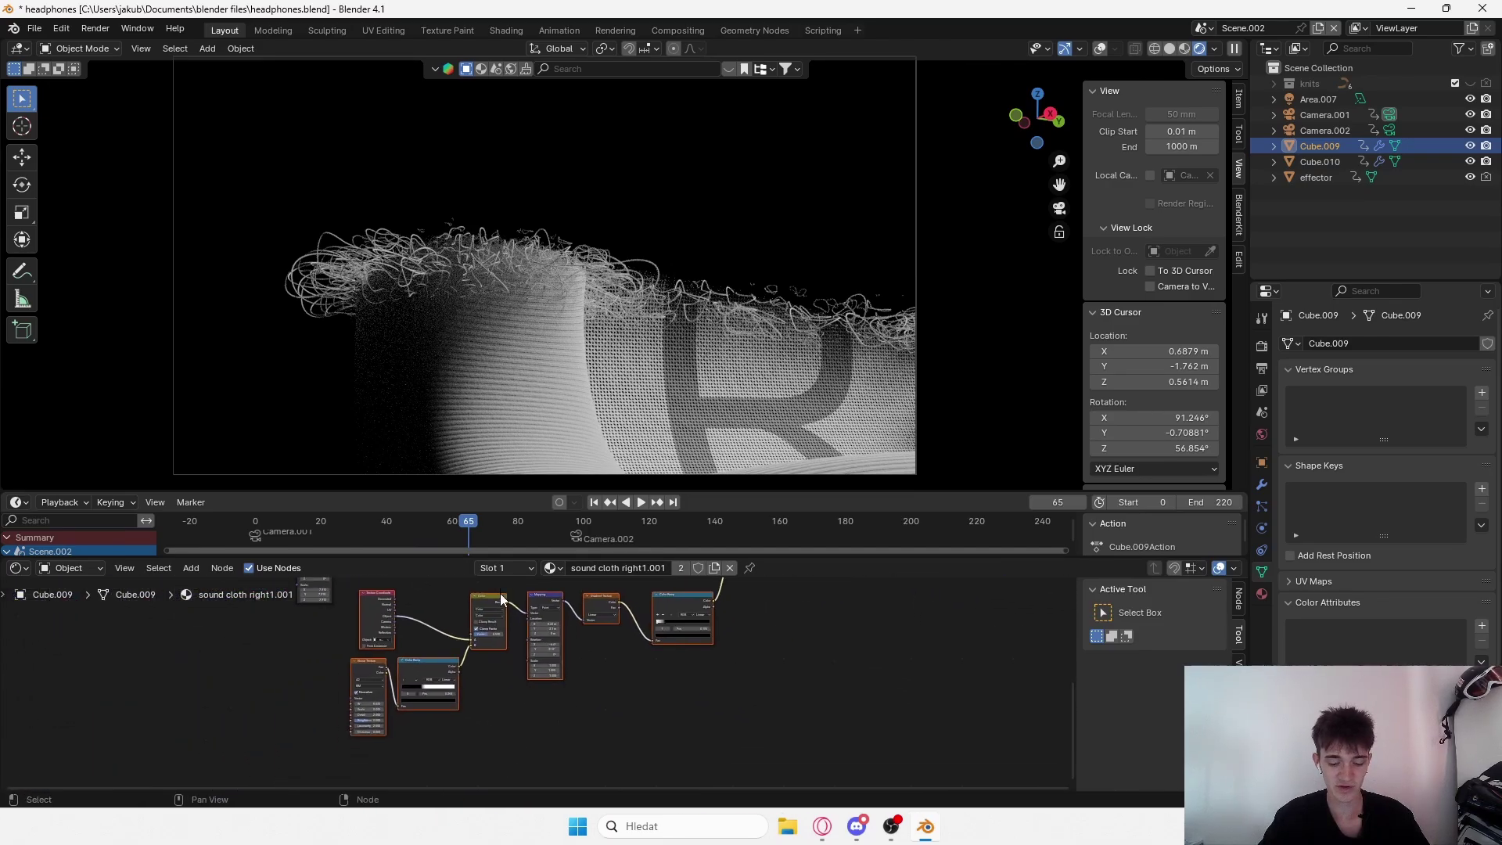
pyautogui.press('g')
pyautogui.click(668, 767)
pyautogui.click(834, 669)
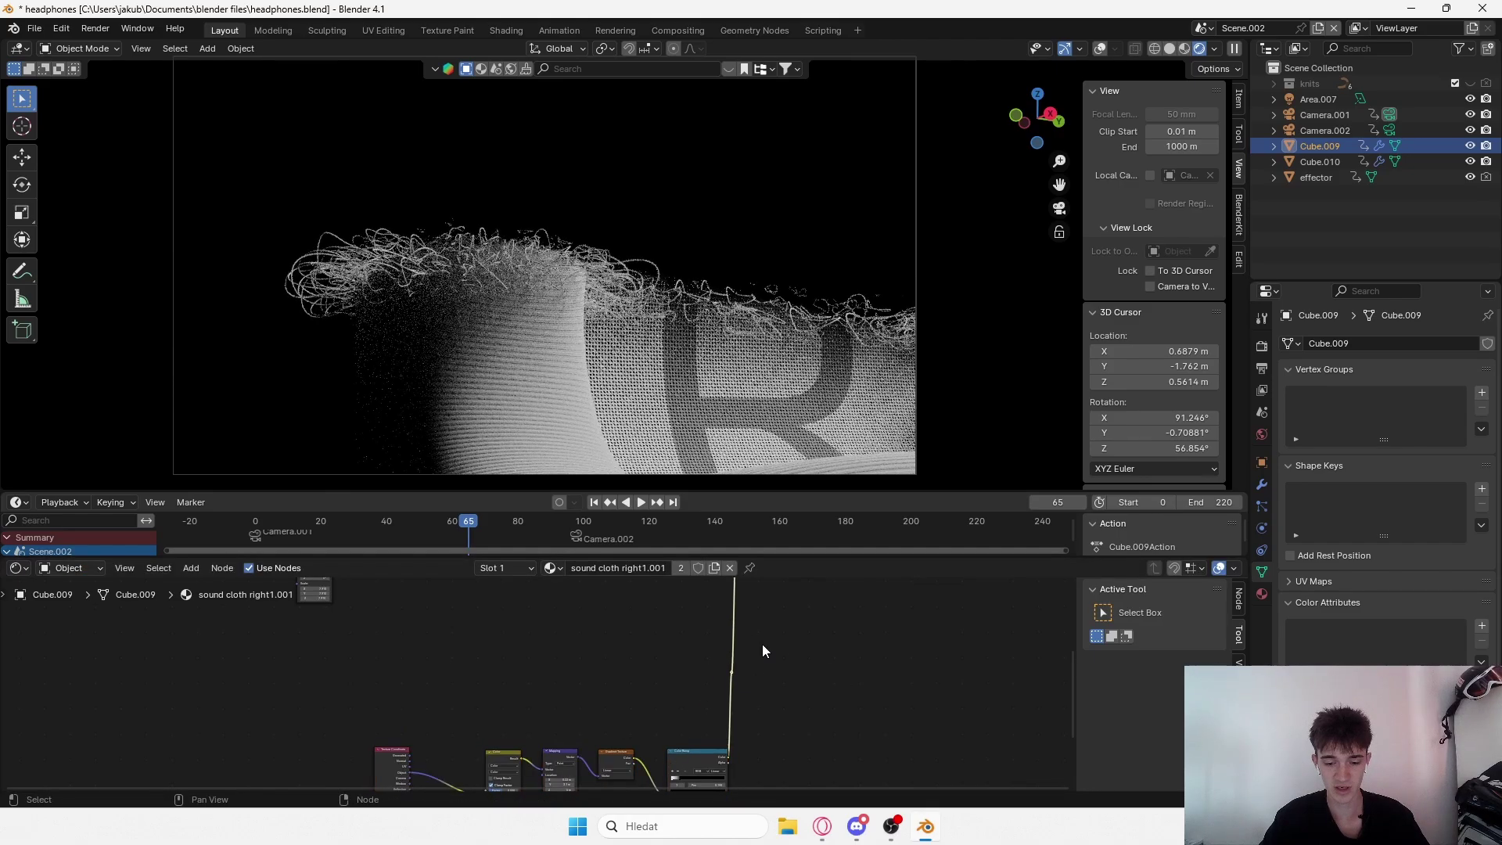
# Cut the links from the gradient Color Ramp to Mix and from Mix to Alpha, and move Mix away from the shader.
pyautogui.keyDown('ctrl'); pyautogui.moveTo(762, 644); pyautogui.dragTo(694, 613, button='right'); pyautogui.keyUp('ctrl')
pyautogui.moveTo(693, 613); pyautogui.dragTo(691, 741, button='middle')
pyautogui.scroll(2, 725, 702)
pyautogui.click(746, 601)
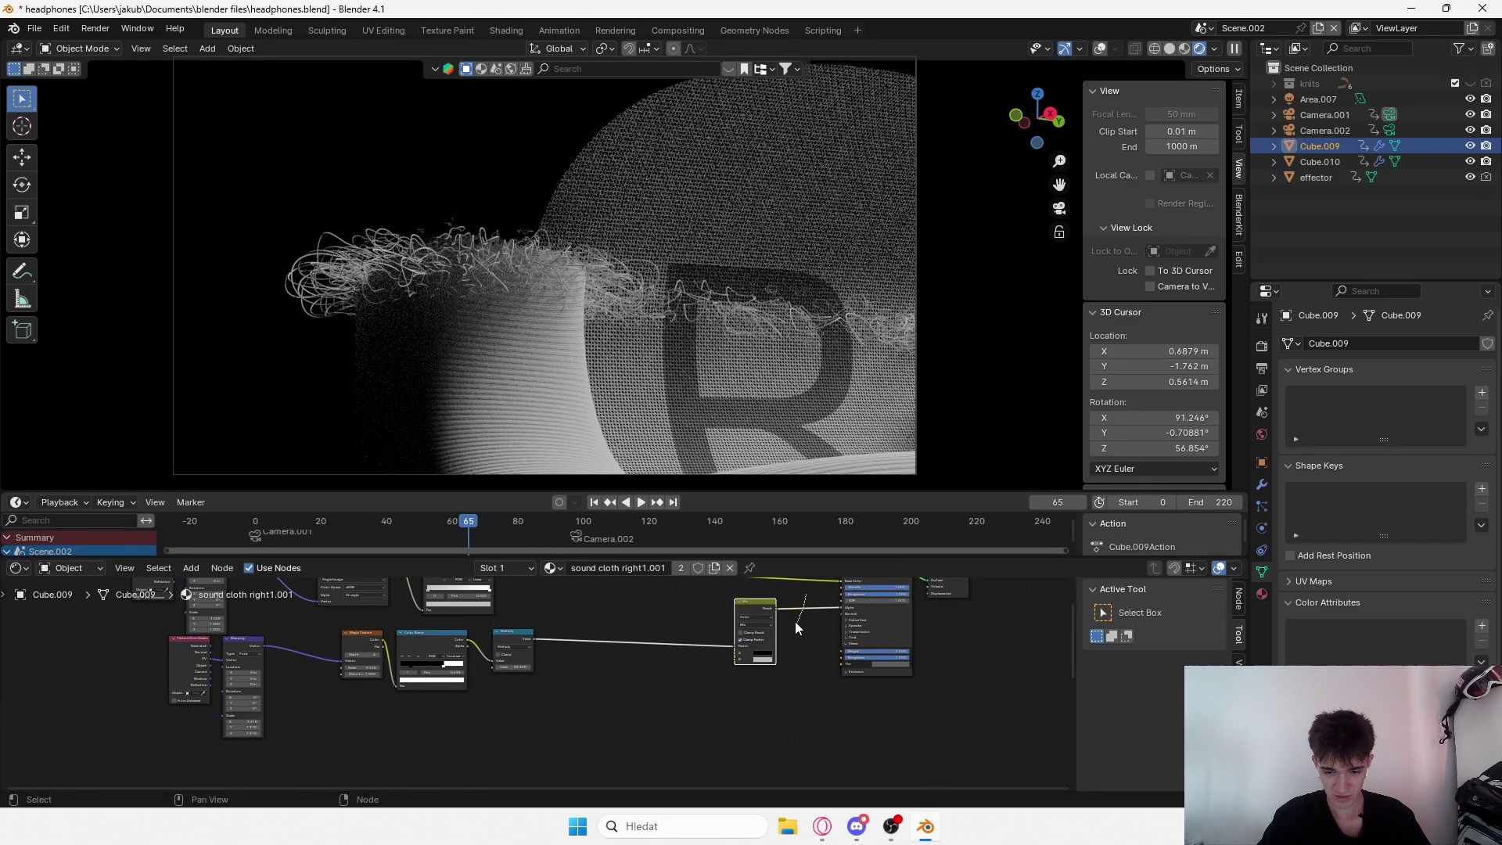
pyautogui.keyDown('ctrl'); pyautogui.moveTo(795, 621); pyautogui.dragTo(786, 593, button='right'); pyautogui.keyUp('ctrl')
pyautogui.moveTo(755, 605); pyautogui.dragTo(649, 605)
pyautogui.scroll(2, 667, 713)
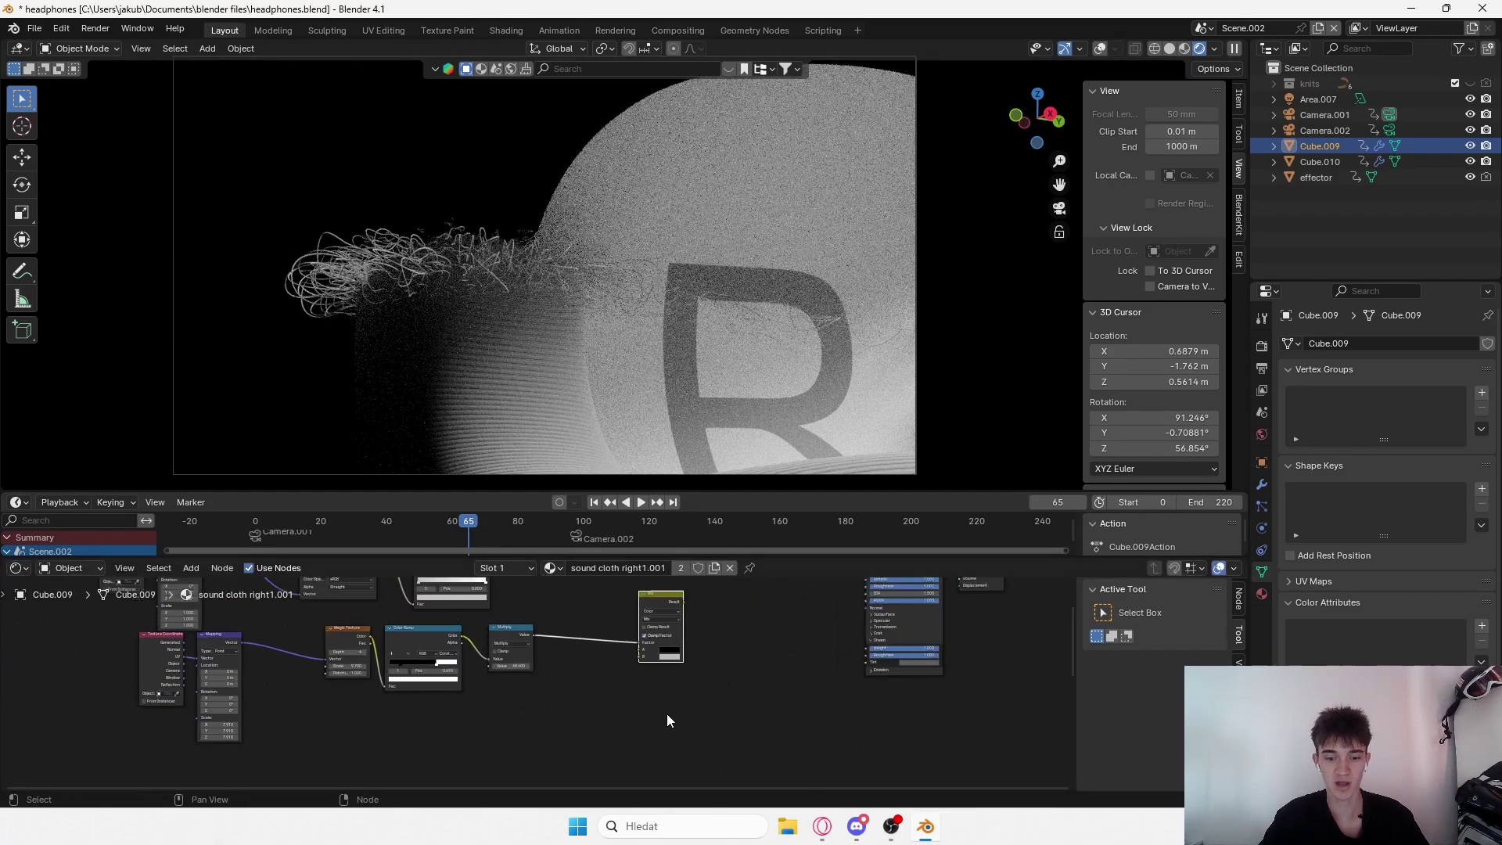
# Add a Texture Coordinate node in the empty space above the old gradient chain and set its object to effector.
pyautogui.moveTo(514, 757); pyautogui.dragTo(576, 685, button='middle')
pyautogui.scroll(-2, 576, 685)
pyautogui.scroll(-3, 553, 661)
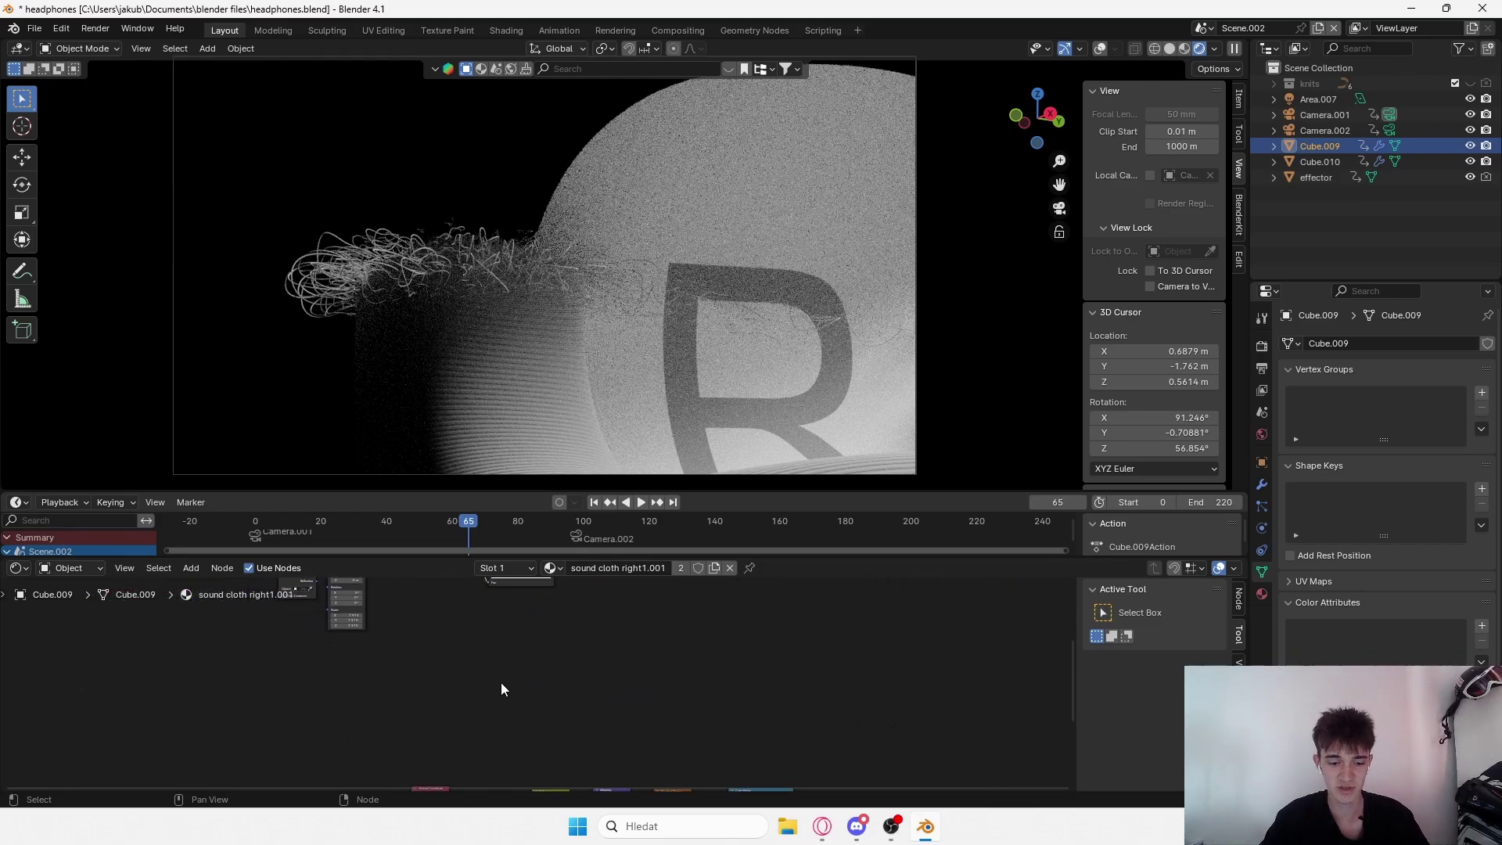
pyautogui.hotkey('shift', 'a')
pyautogui.click(457, 567)
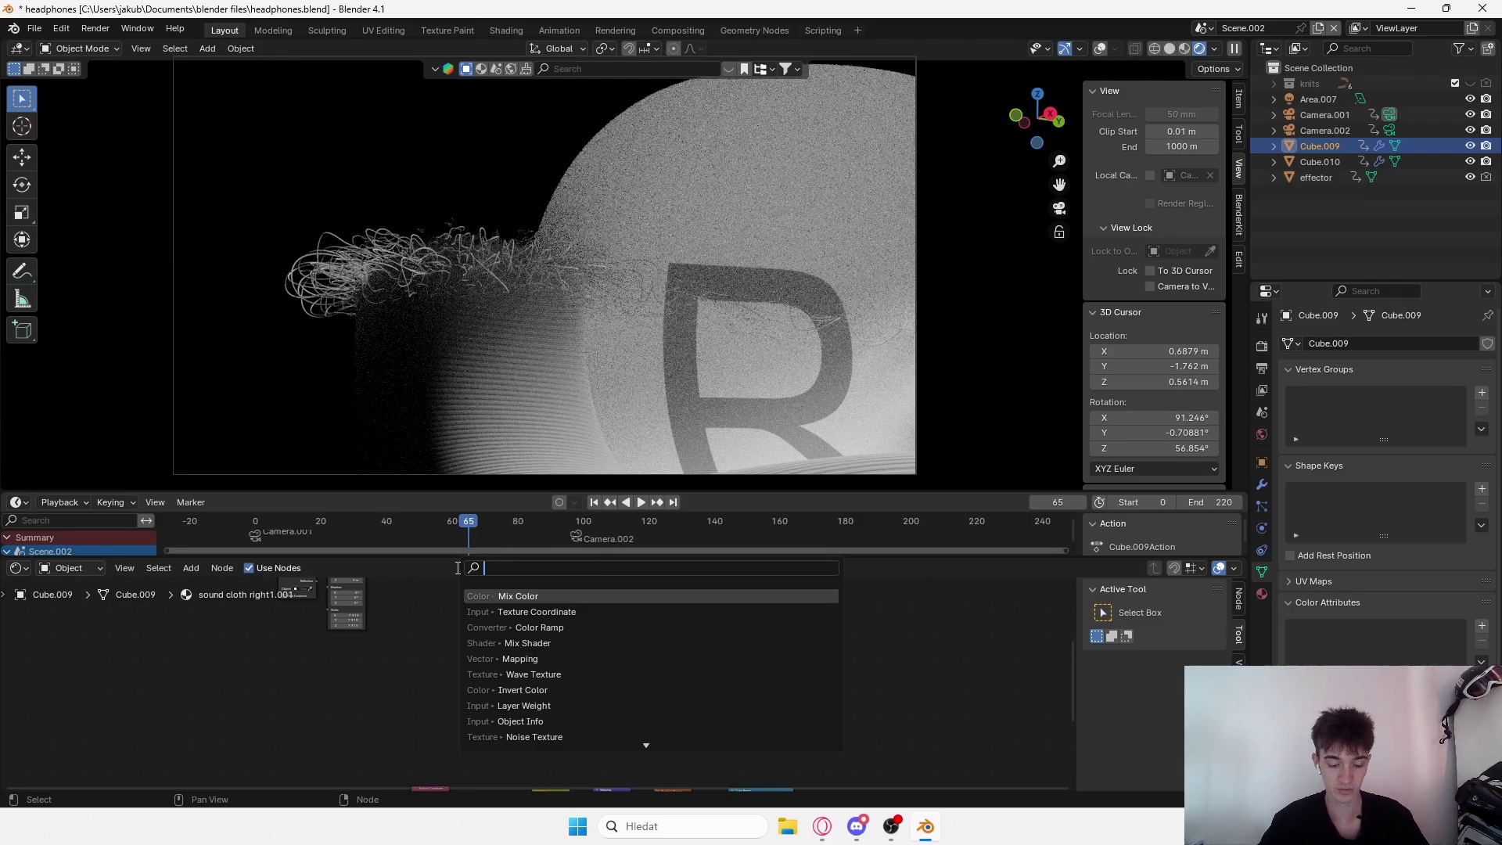
pyautogui.write('texture')
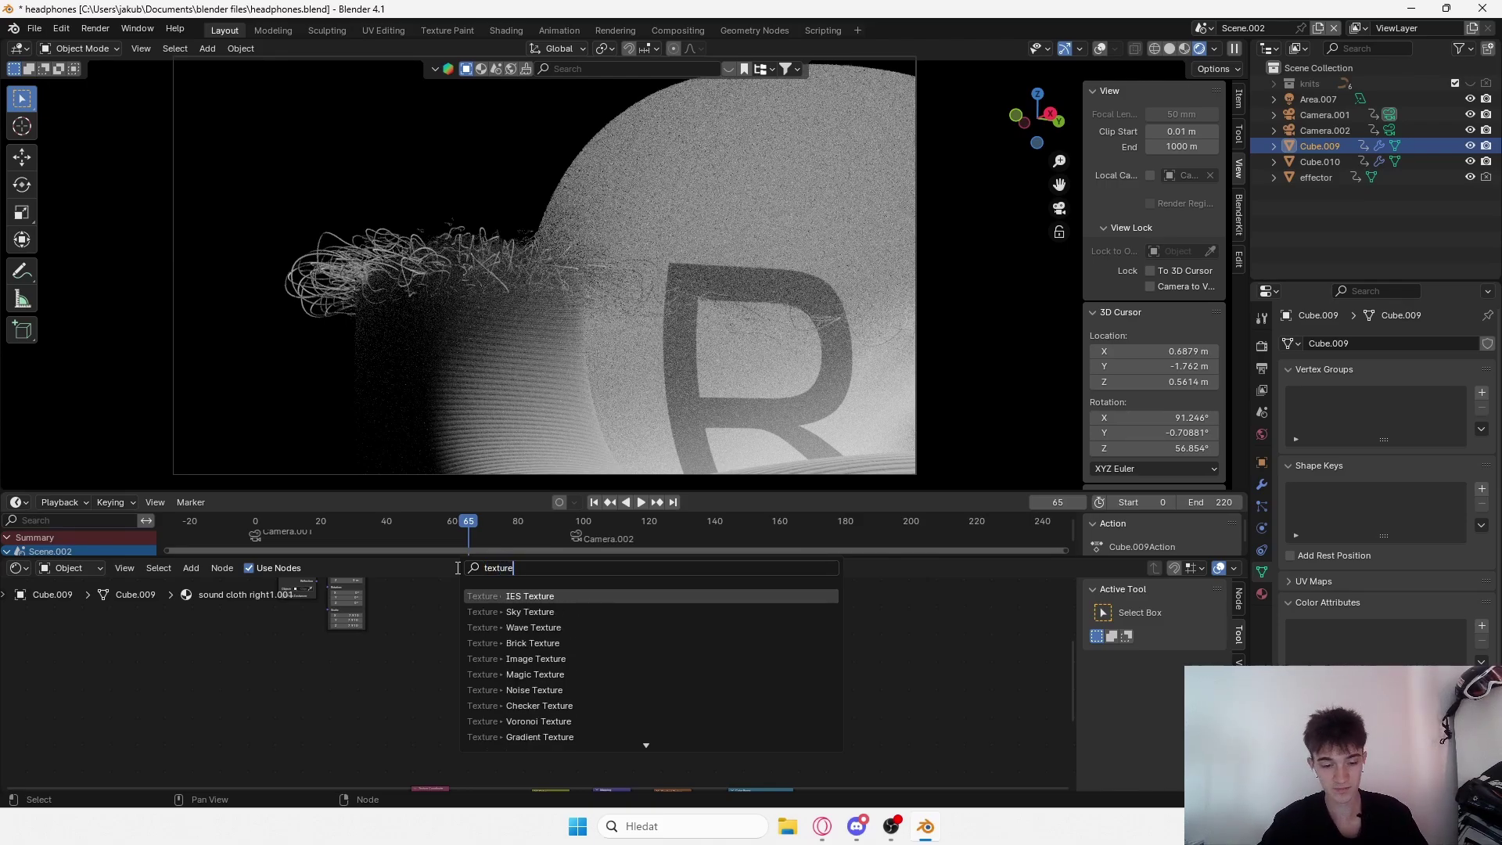
pyautogui.write(' coo')
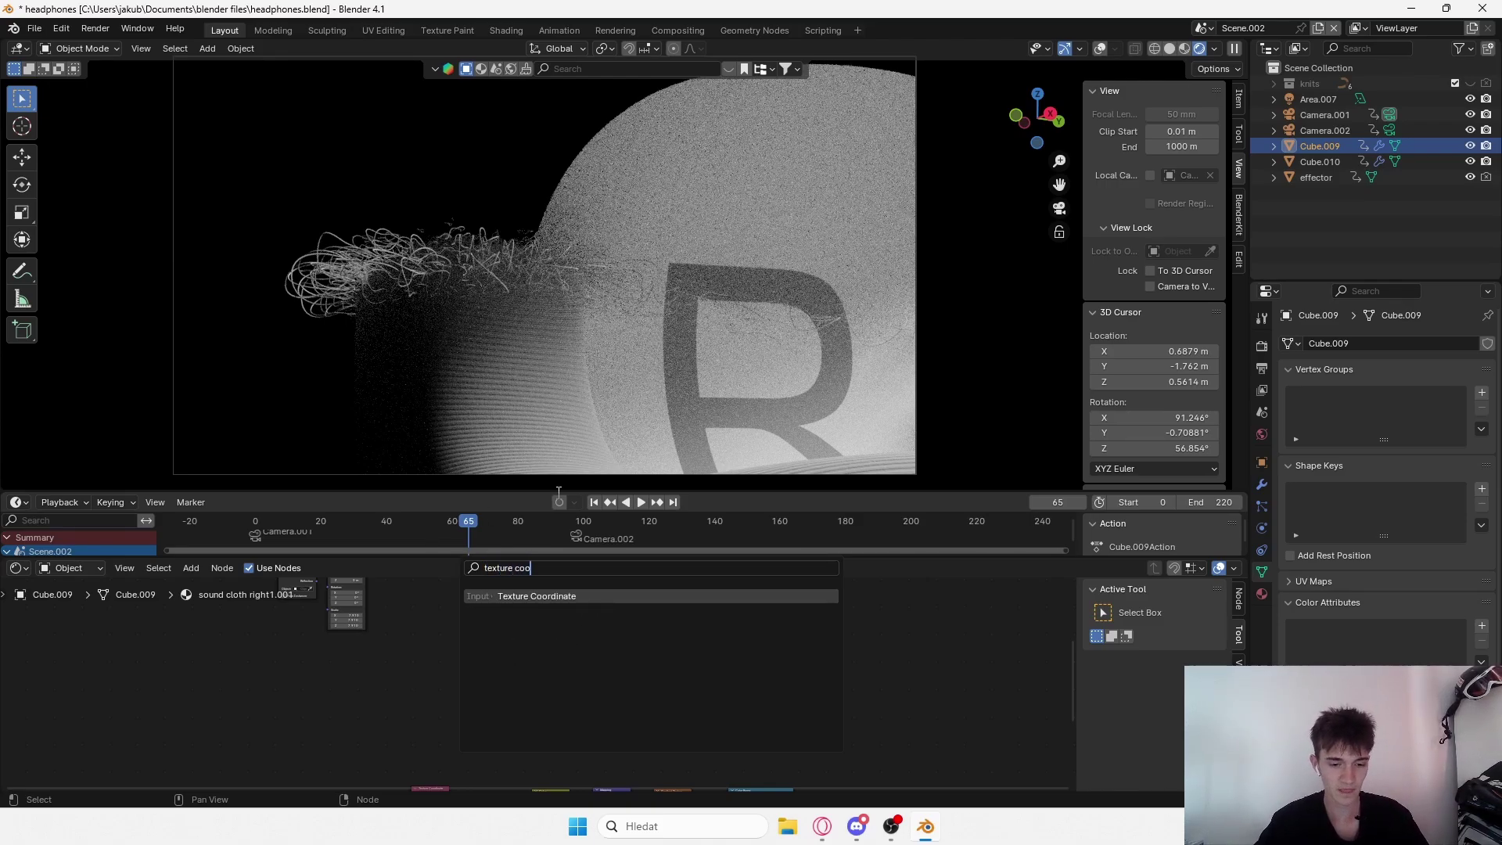
pyautogui.press('Return')
pyautogui.click(618, 654)
pyautogui.click(595, 667)
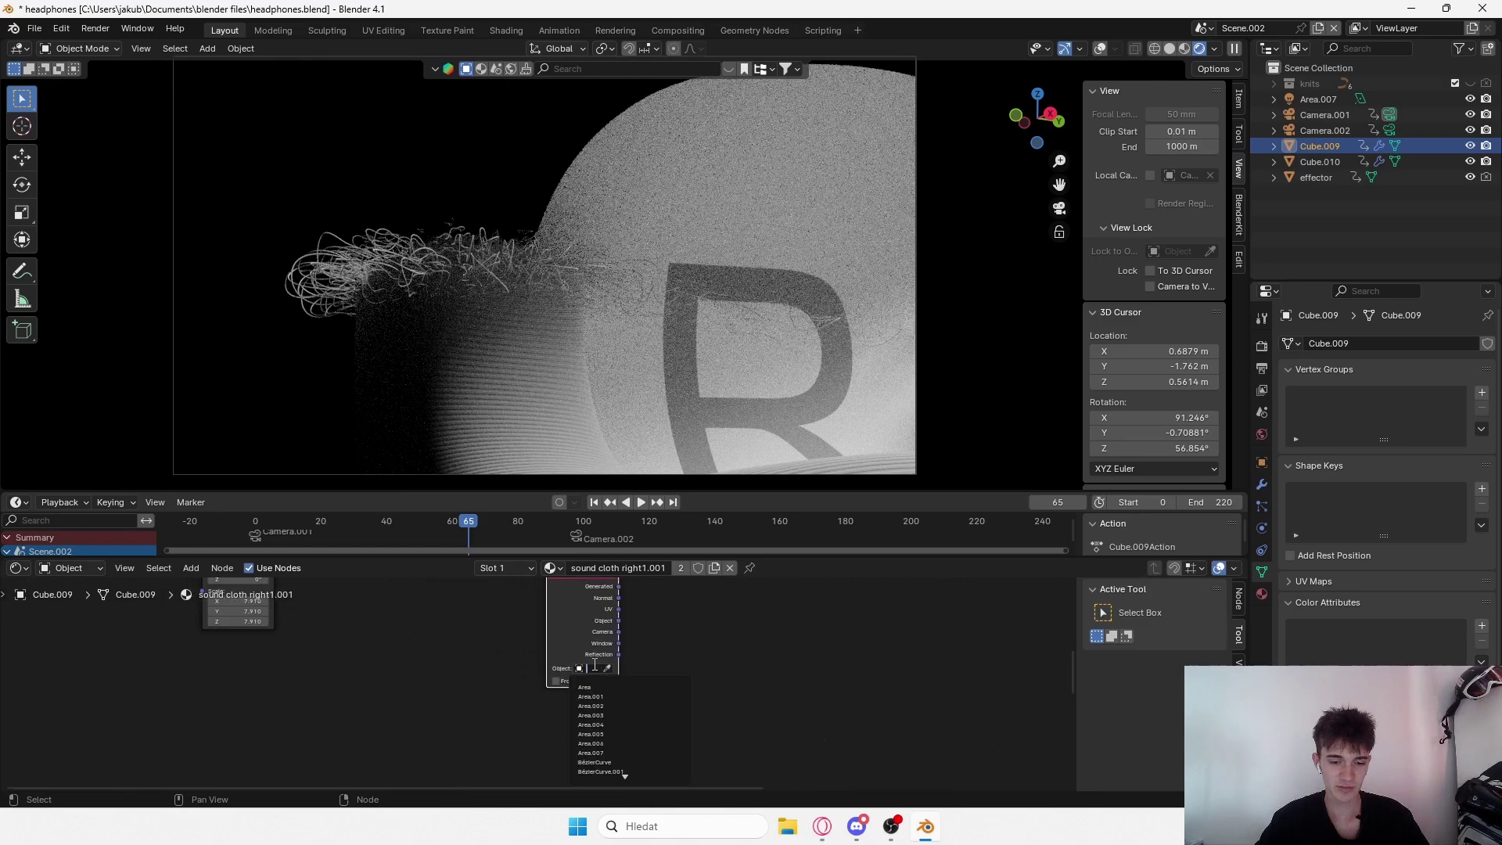
pyautogui.write('em')
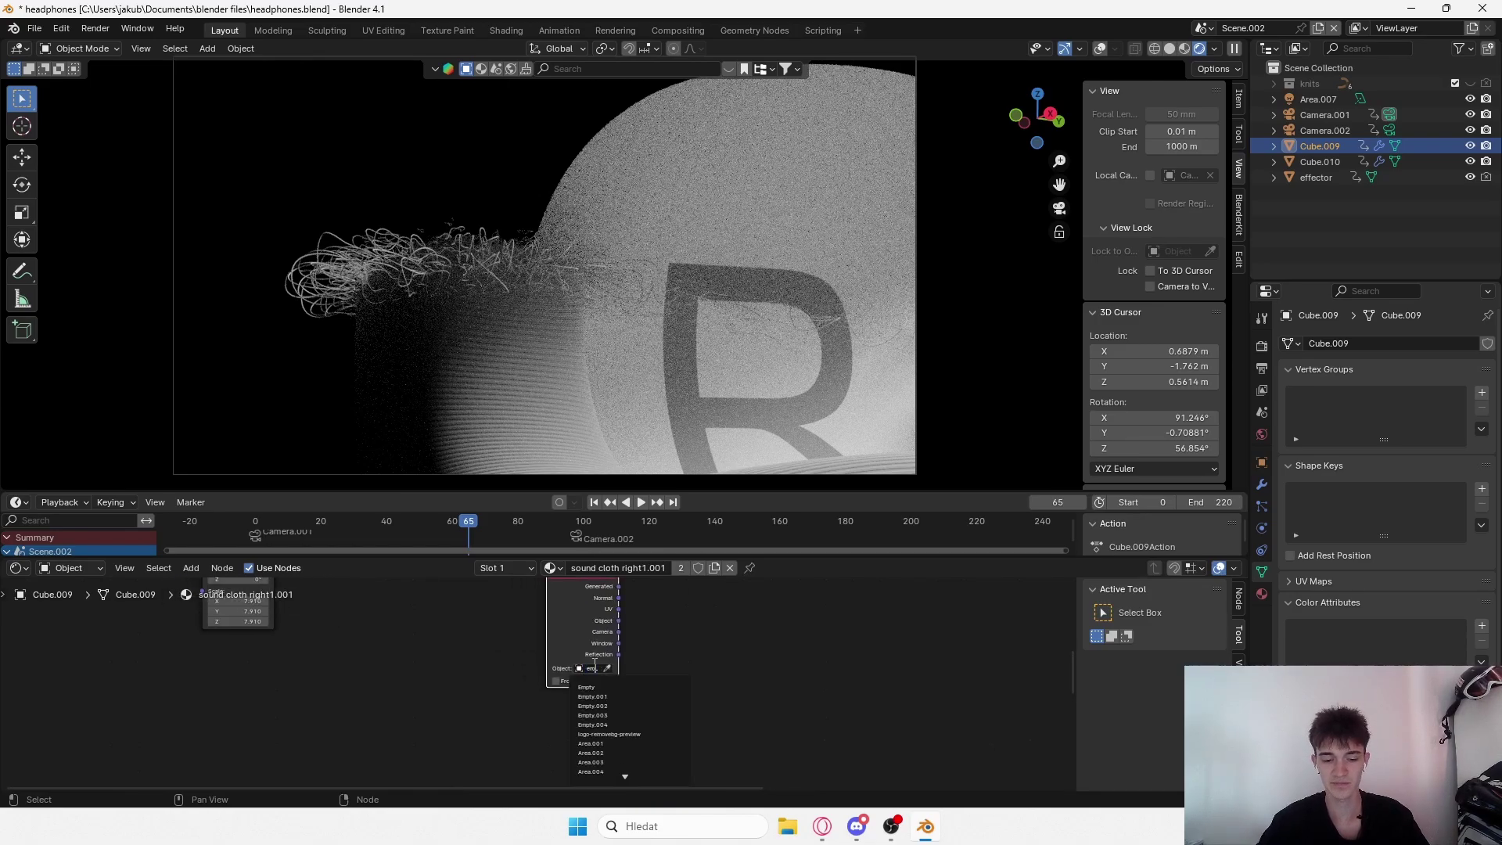
pyautogui.press('BackSpace')
pyautogui.write('ff')
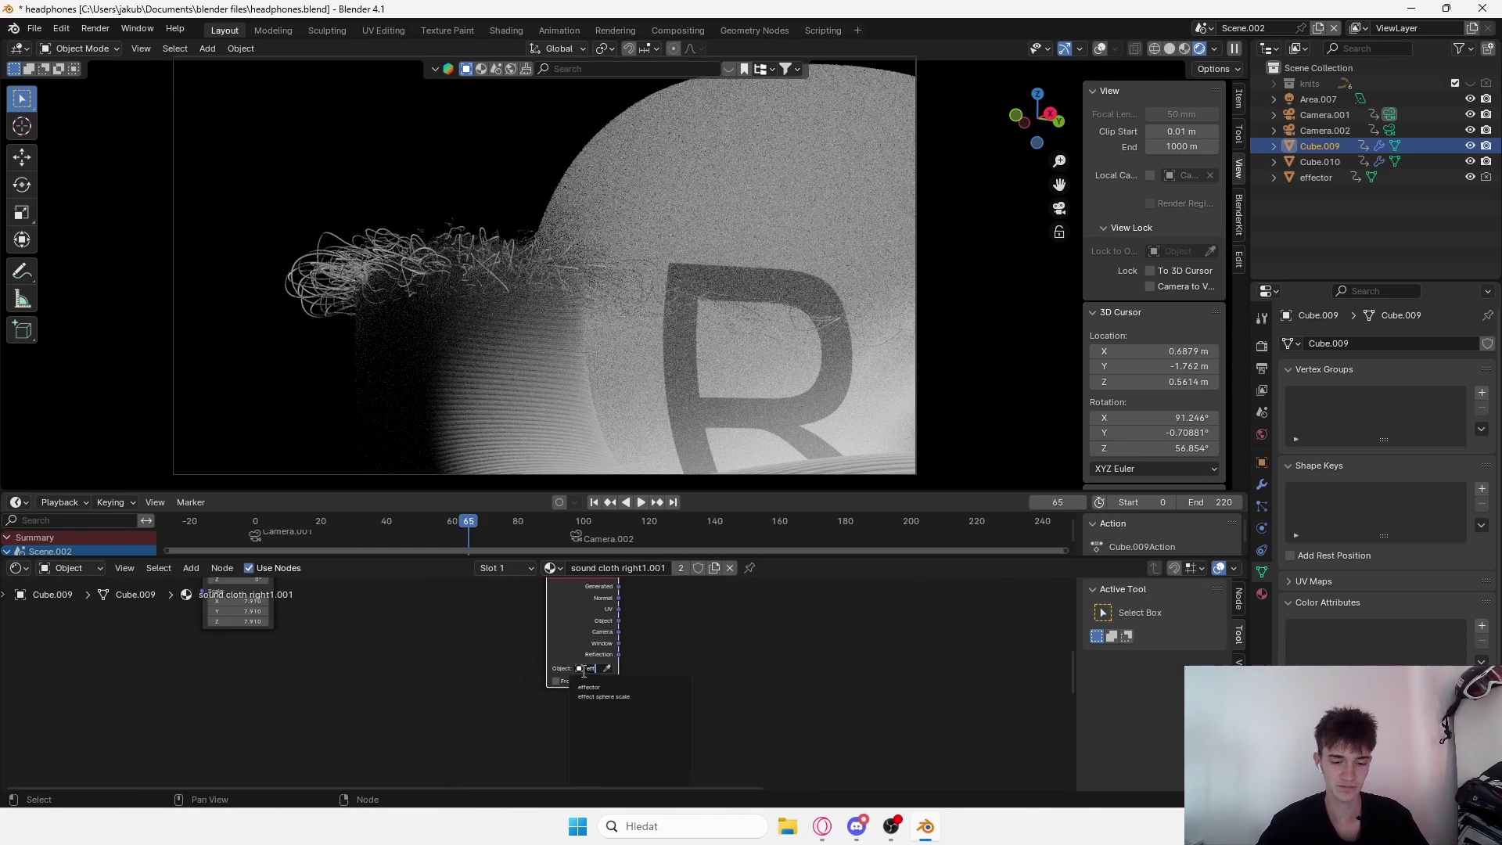
pyautogui.click(599, 688)
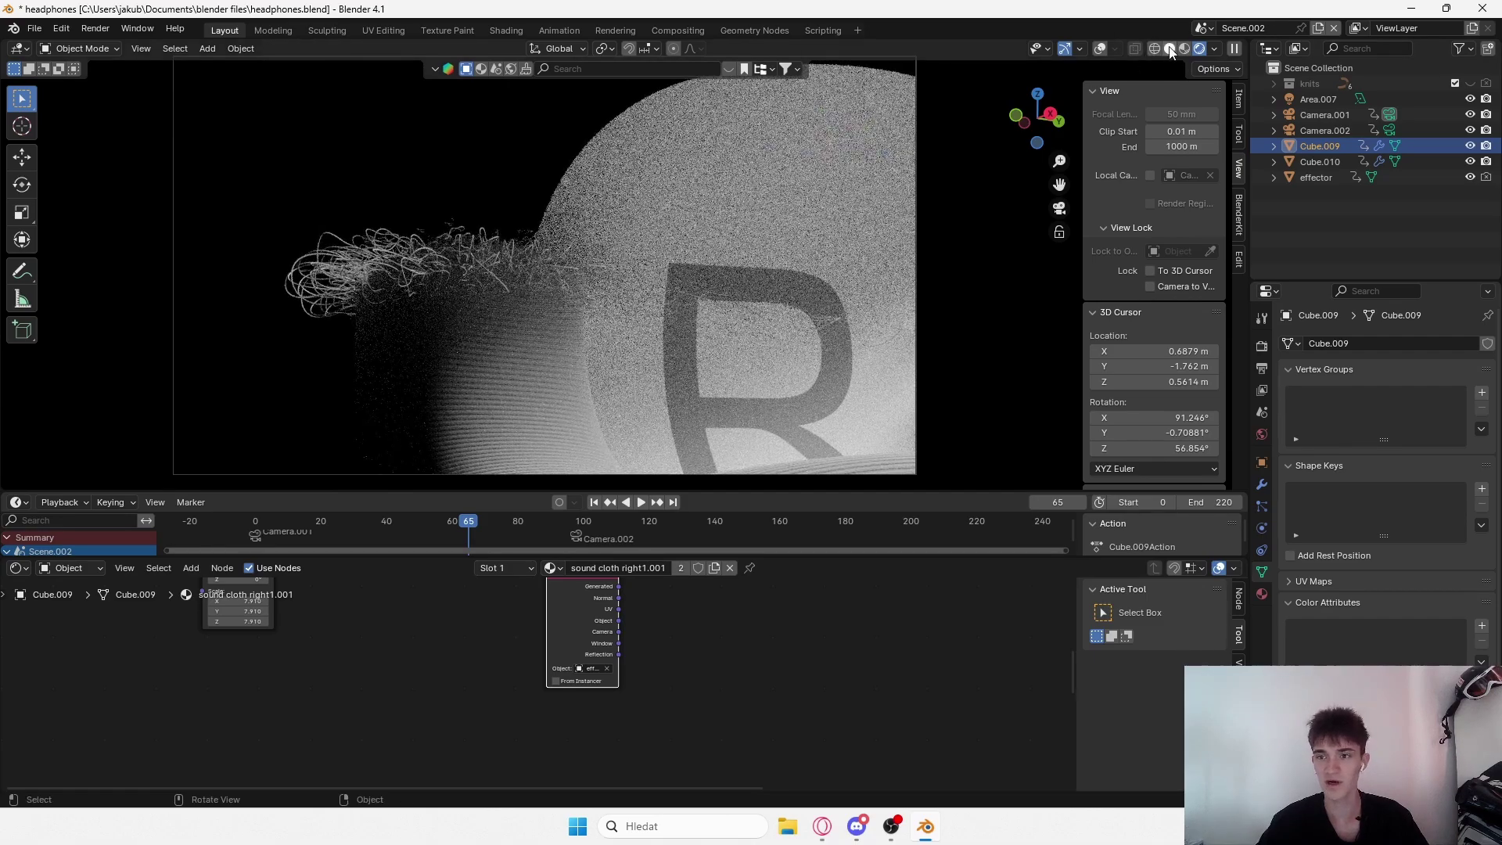
# Show the effector plane in solid shading with overlays enabled and try moving it in the camera view.
pyautogui.click(1169, 49)
pyautogui.click(751, 185)
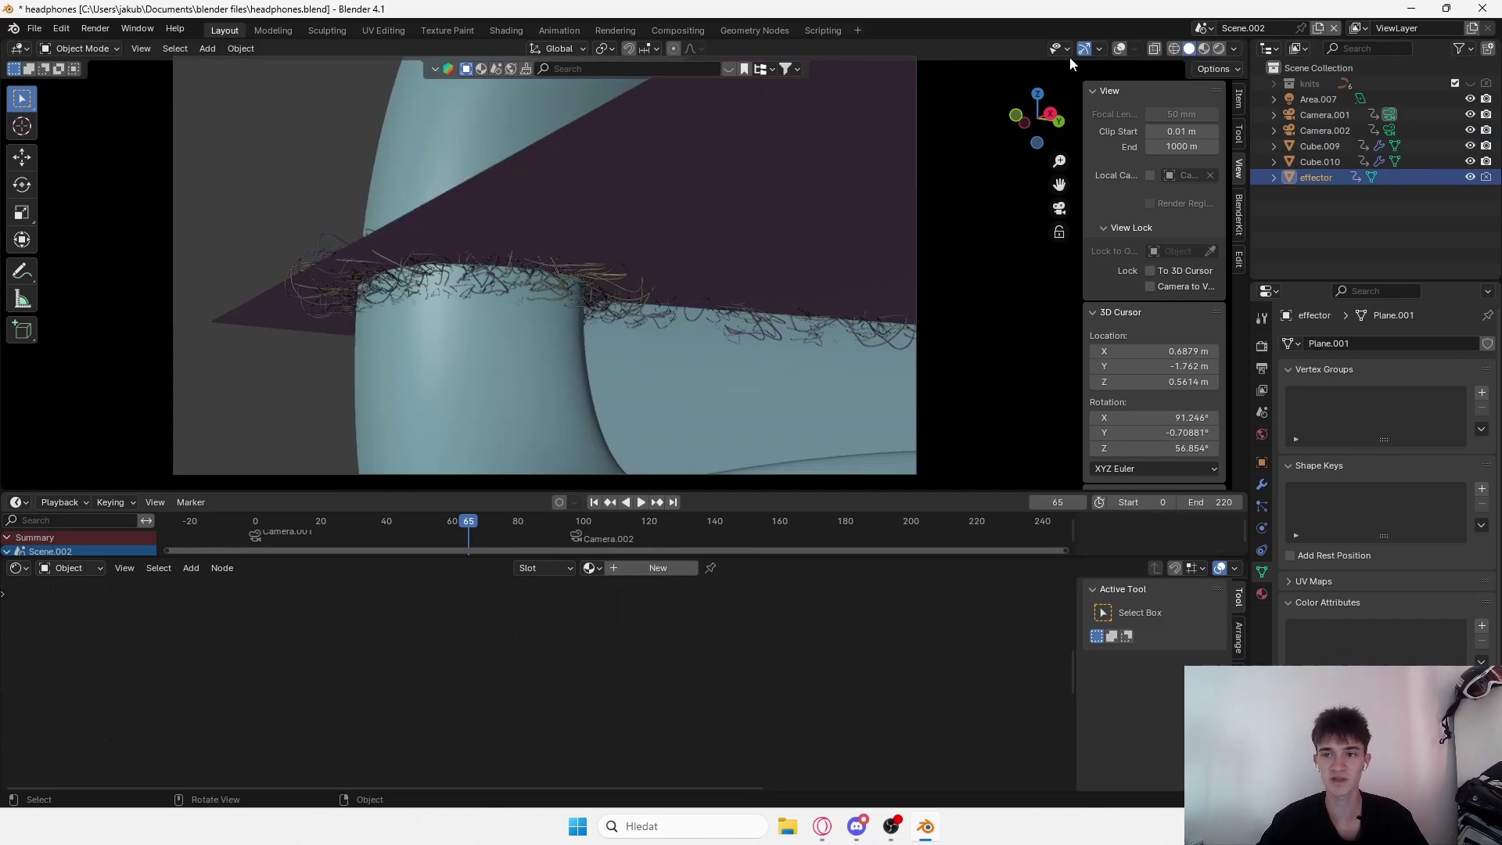
pyautogui.click(1118, 49)
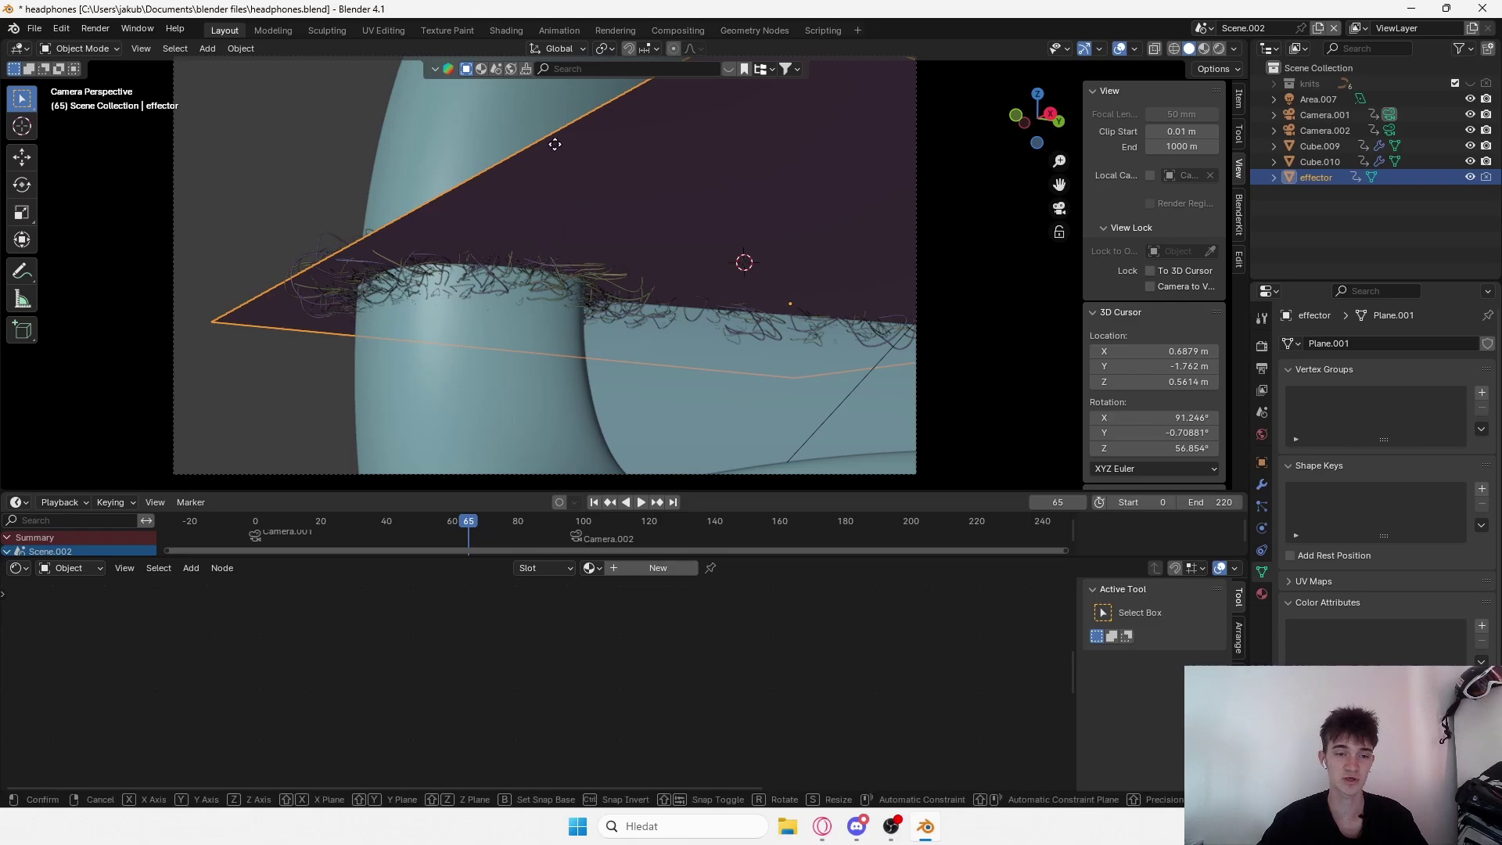
pyautogui.press('g')
pyautogui.click(538, 229)
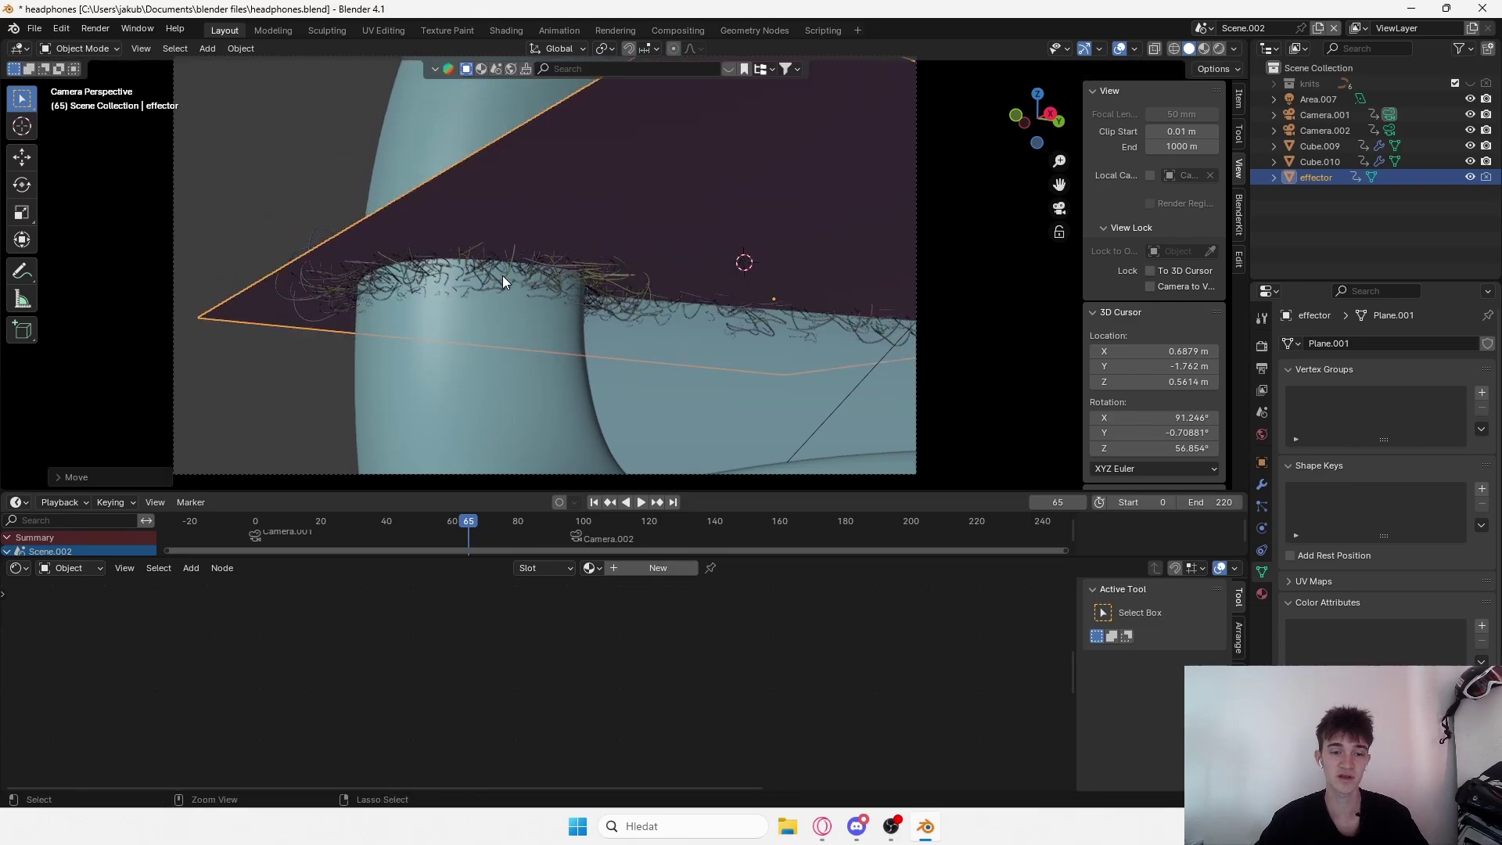
# Select Cube.009 again and pin its material in the shader editor.
pyautogui.click(695, 392)
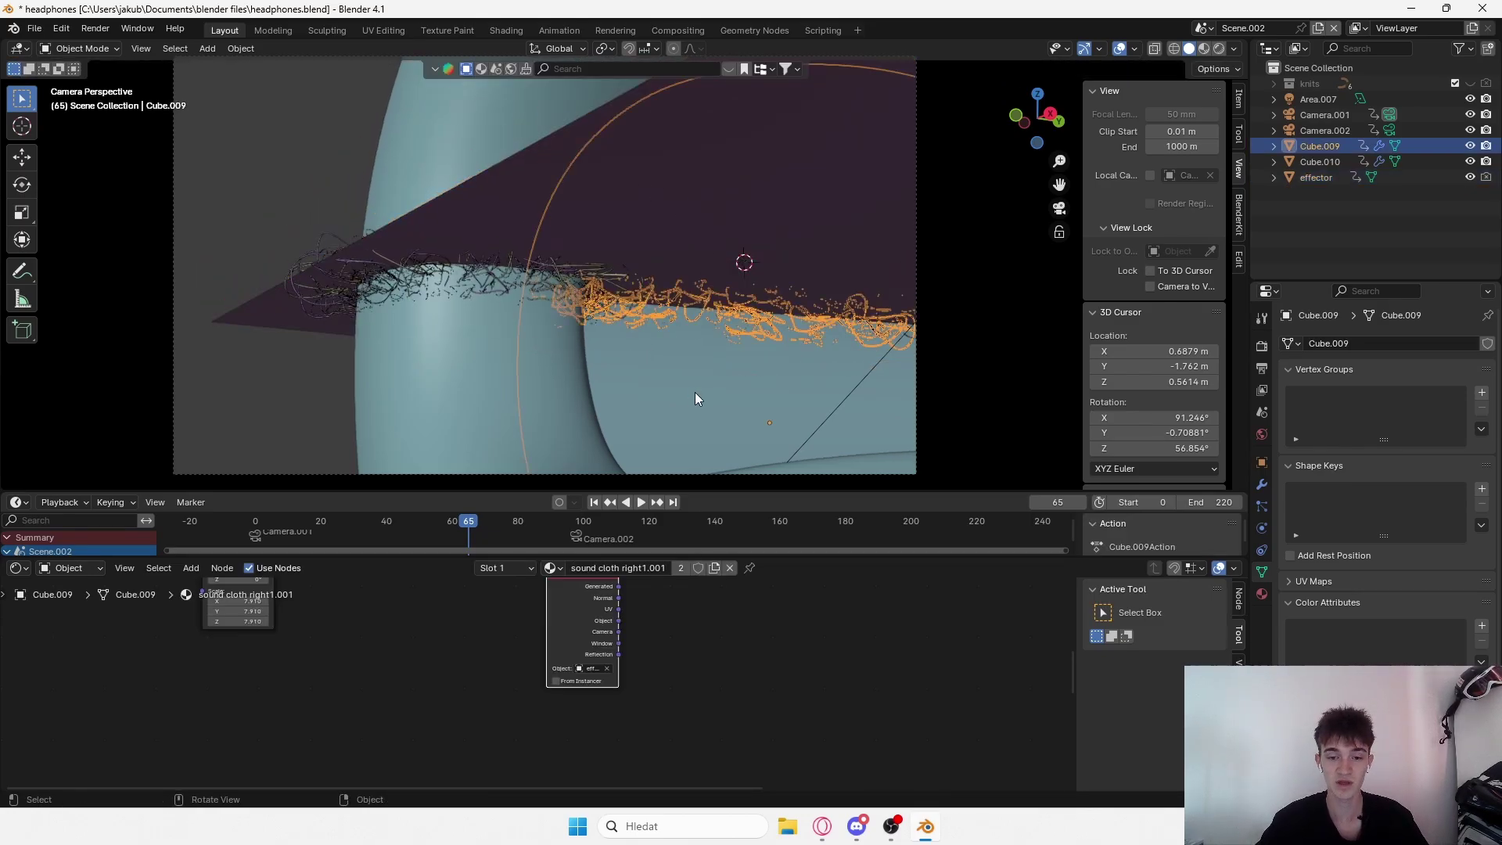
pyautogui.click(749, 568)
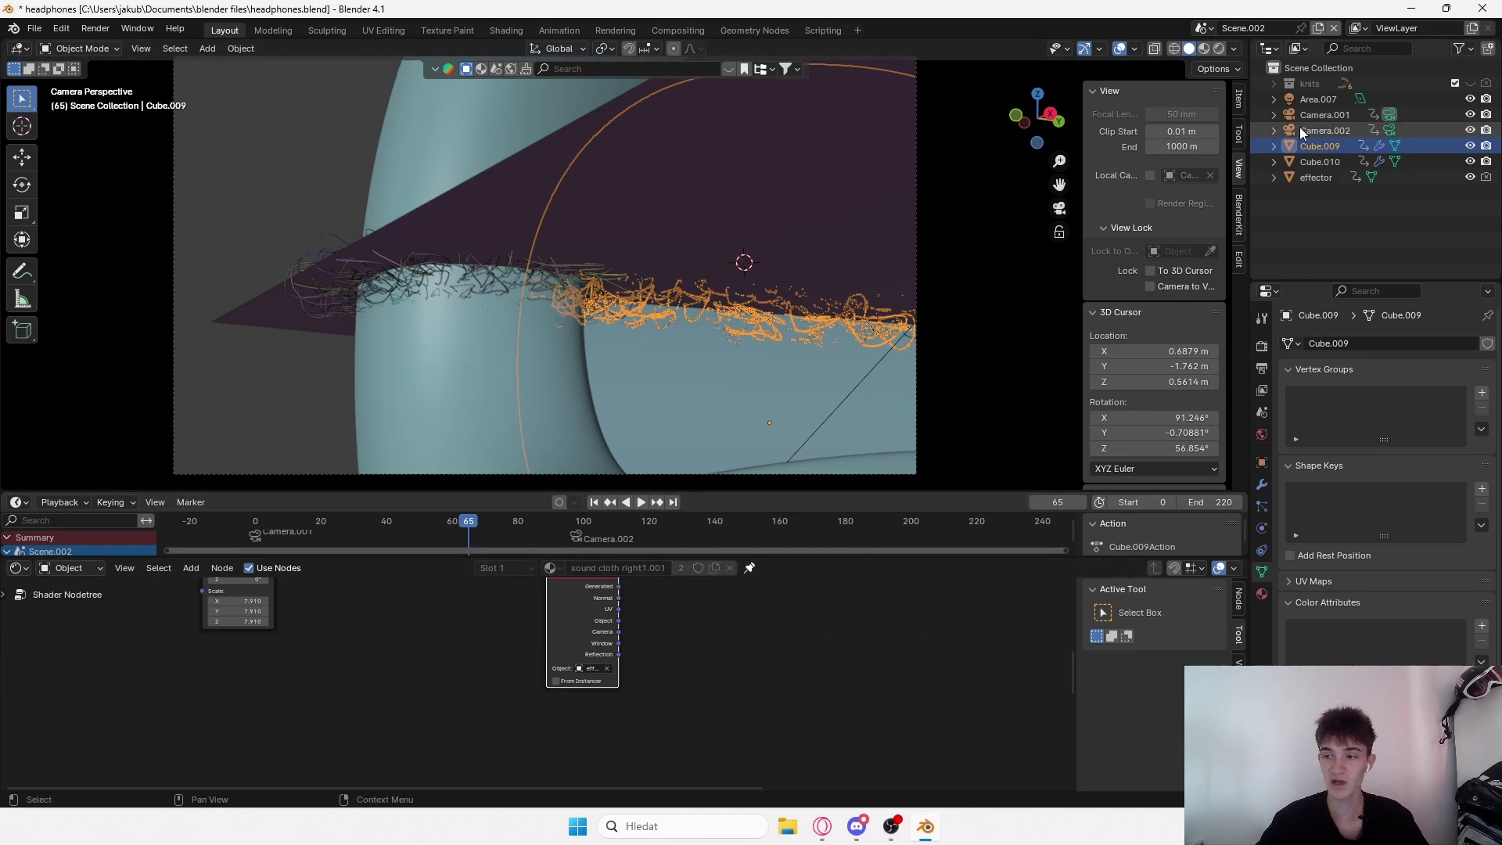
# Add a Mix node in Color blend mode, with the Texture Coordinate's Object output feeding its A input.
pyautogui.scroll(-3, 806, 630)
pyautogui.moveTo(806, 630); pyautogui.dragTo(704, 636, button='middle')
pyautogui.scroll(6, 513, 589)
pyautogui.moveTo(613, 653); pyautogui.dragTo(527, 675, button='middle')
pyautogui.scroll(1, 538, 649)
pyautogui.scroll(2, 507, 675)
pyautogui.scroll(1, 469, 665)
pyautogui.moveTo(467, 661); pyautogui.dragTo(714, 640)
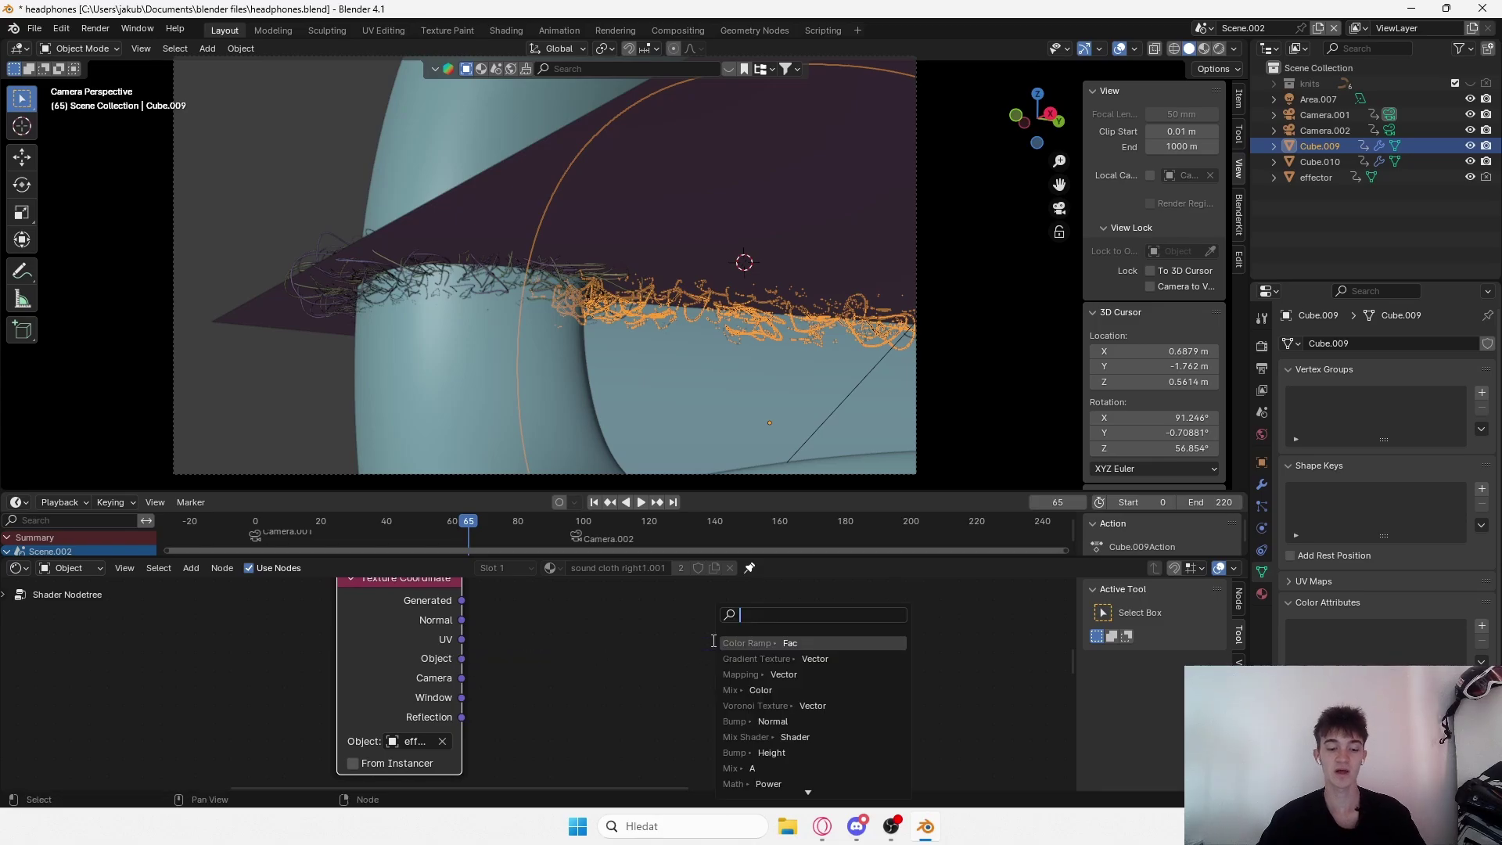
pyautogui.write('color')
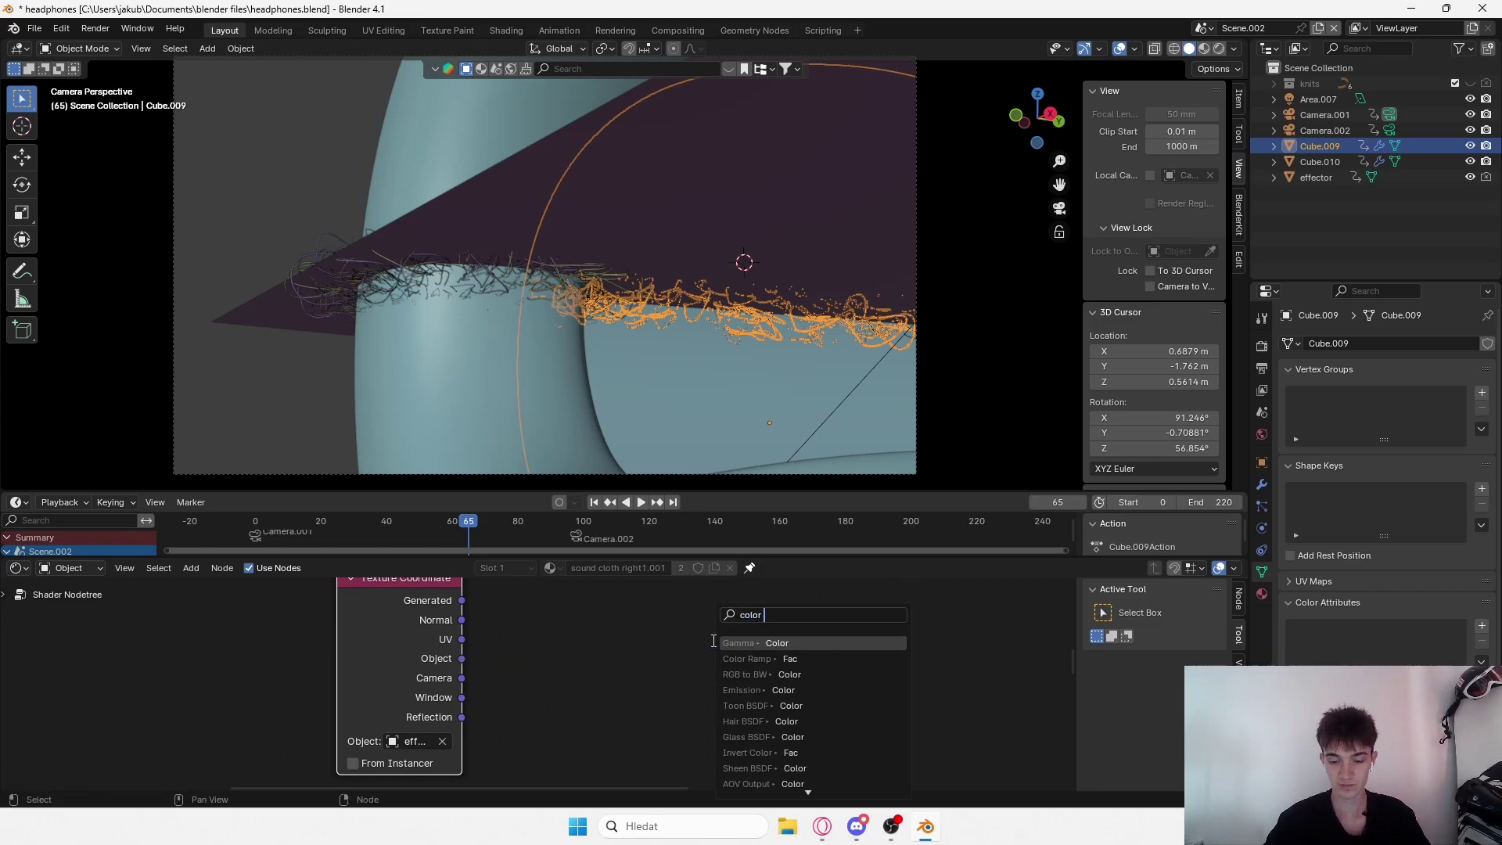
pyautogui.write(' mix')
pyautogui.click(748, 644)
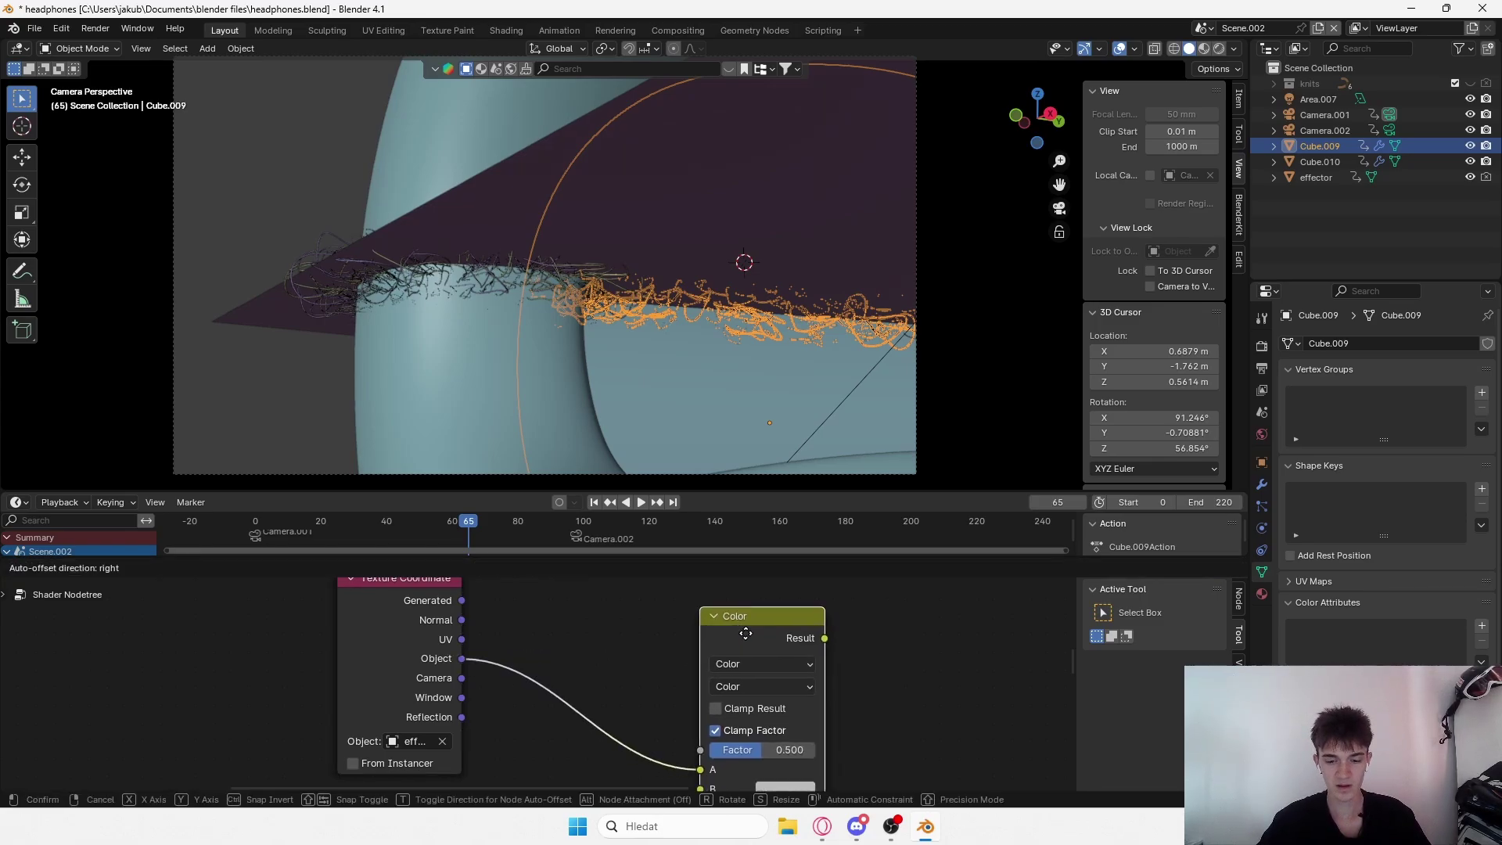
# Add a Mapping node after the Color mix node, with the mix Result feeding its Vector input.
pyautogui.scroll(-2, 680, 643)
pyautogui.scroll(1, 681, 643)
pyautogui.moveTo(681, 643); pyautogui.dragTo(613, 666, button='middle')
pyautogui.scroll(-3, 740, 587)
pyautogui.moveTo(651, 628); pyautogui.dragTo(743, 609)
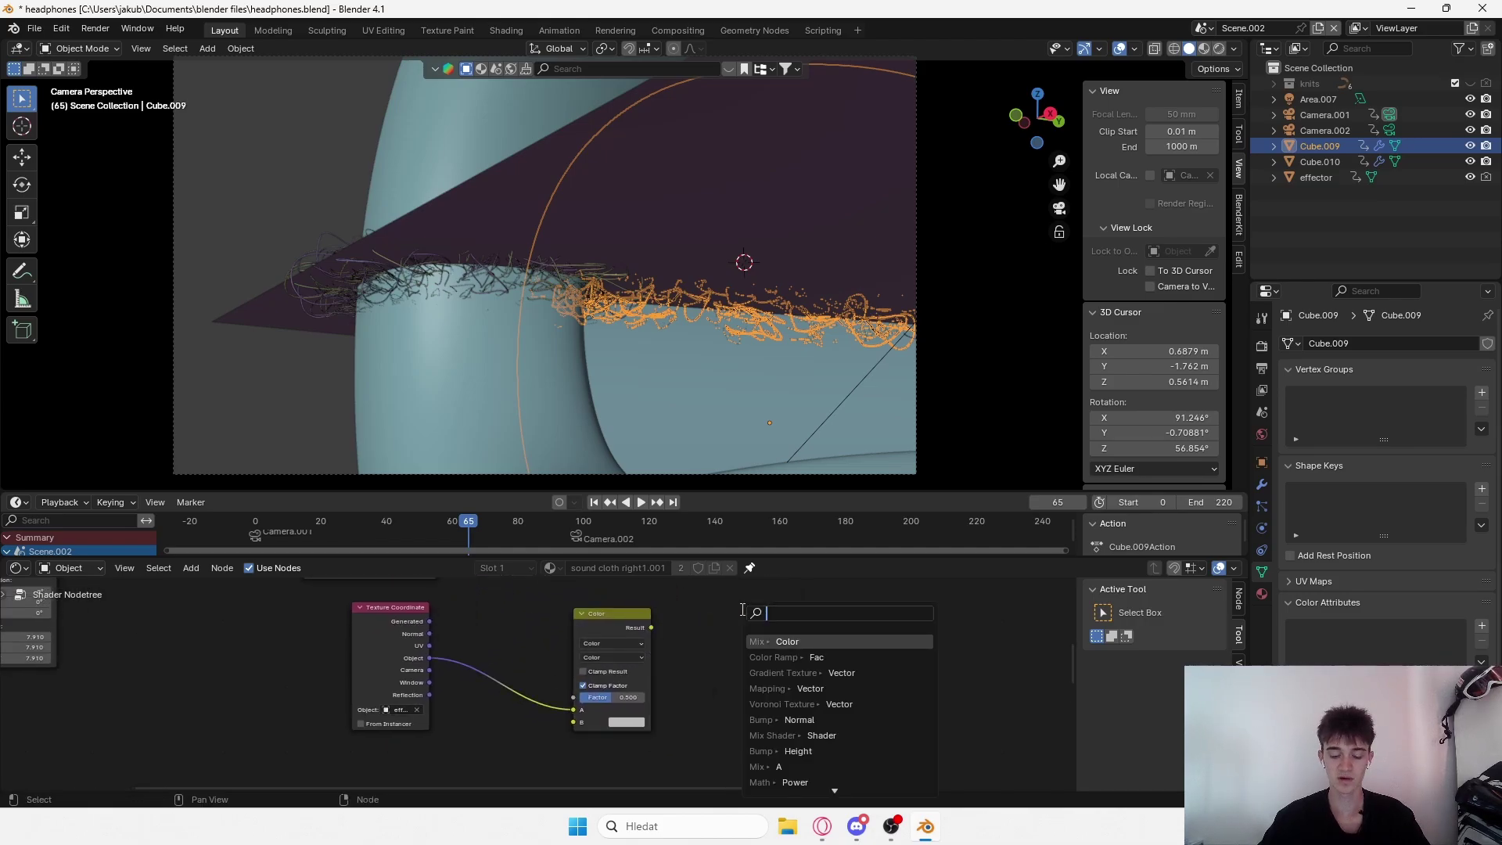
pyautogui.write('mapp')
pyautogui.click(785, 641)
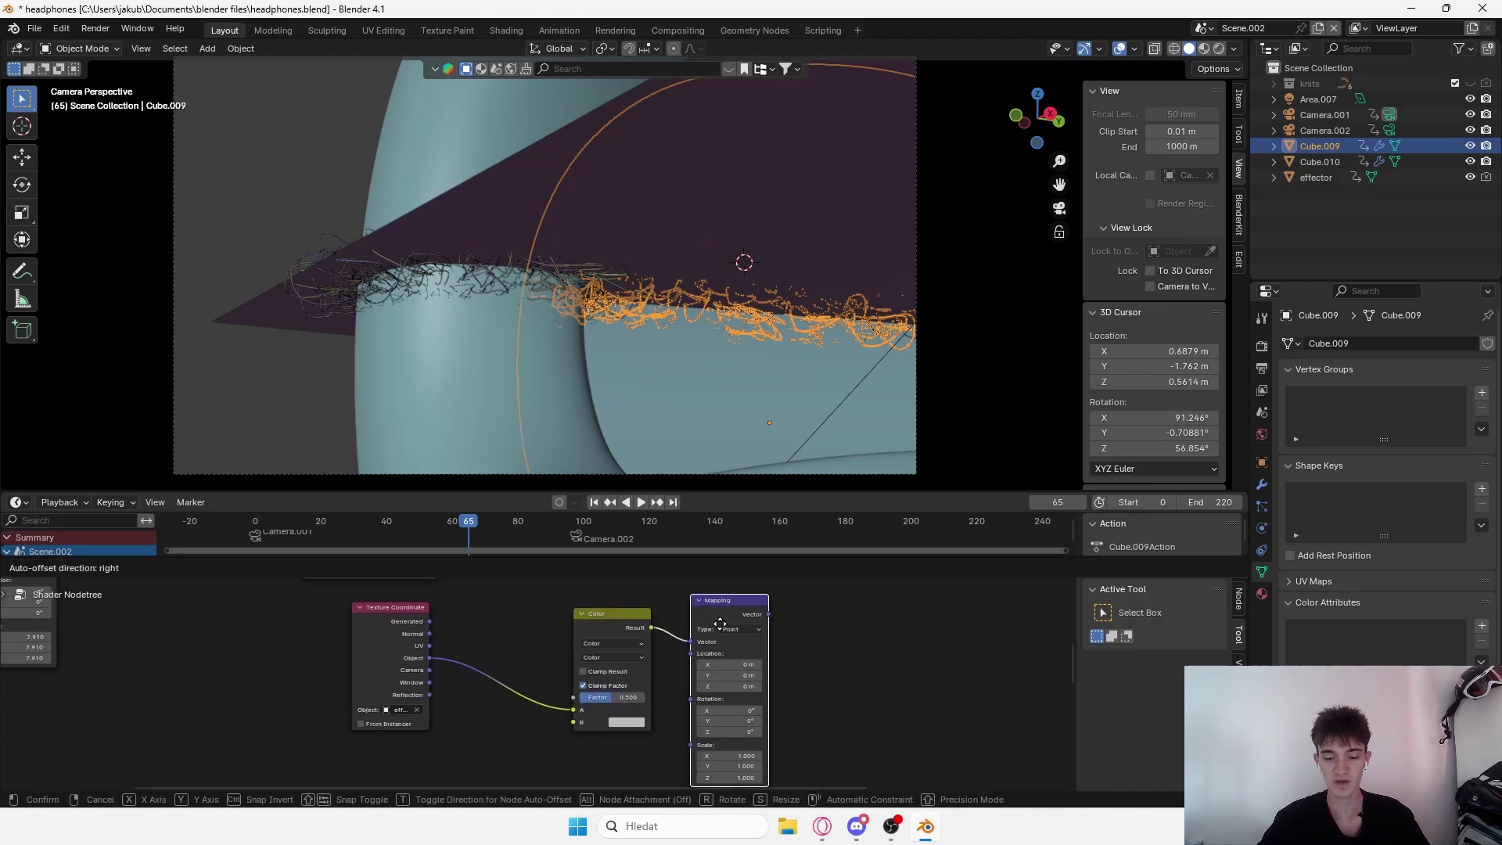
pyautogui.click(724, 642)
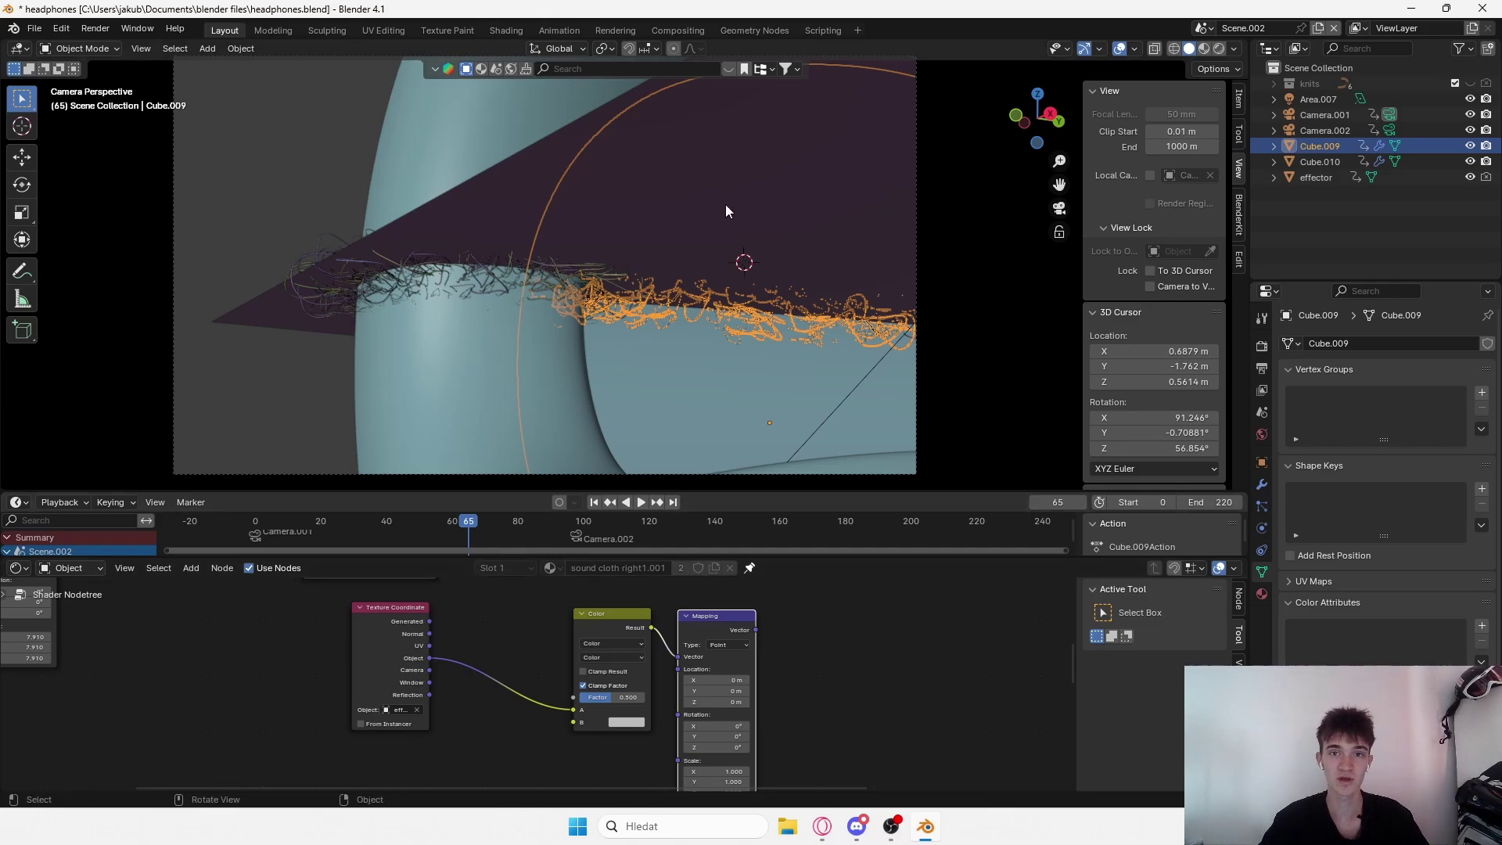
# Add a Noise Texture whose Fac output feeds the B input of the Color mix node.
pyautogui.moveTo(756, 675); pyautogui.dragTo(805, 622, button='middle')
pyautogui.scroll(1, 753, 658)
pyautogui.moveTo(695, 703); pyautogui.dragTo(727, 689, button='middle')
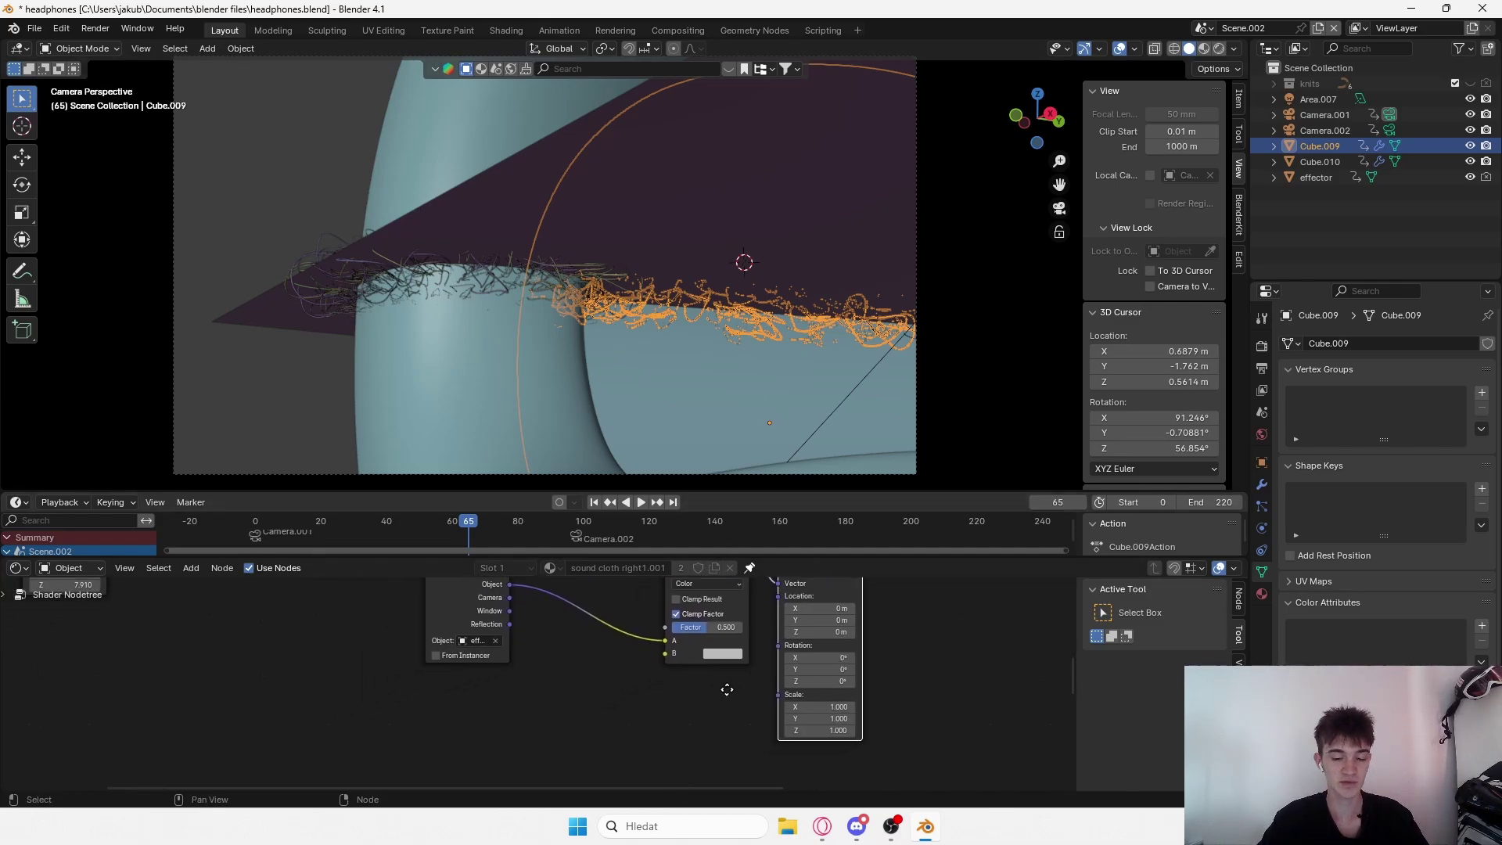
pyautogui.moveTo(664, 653); pyautogui.dragTo(501, 618)
pyautogui.write('nois')
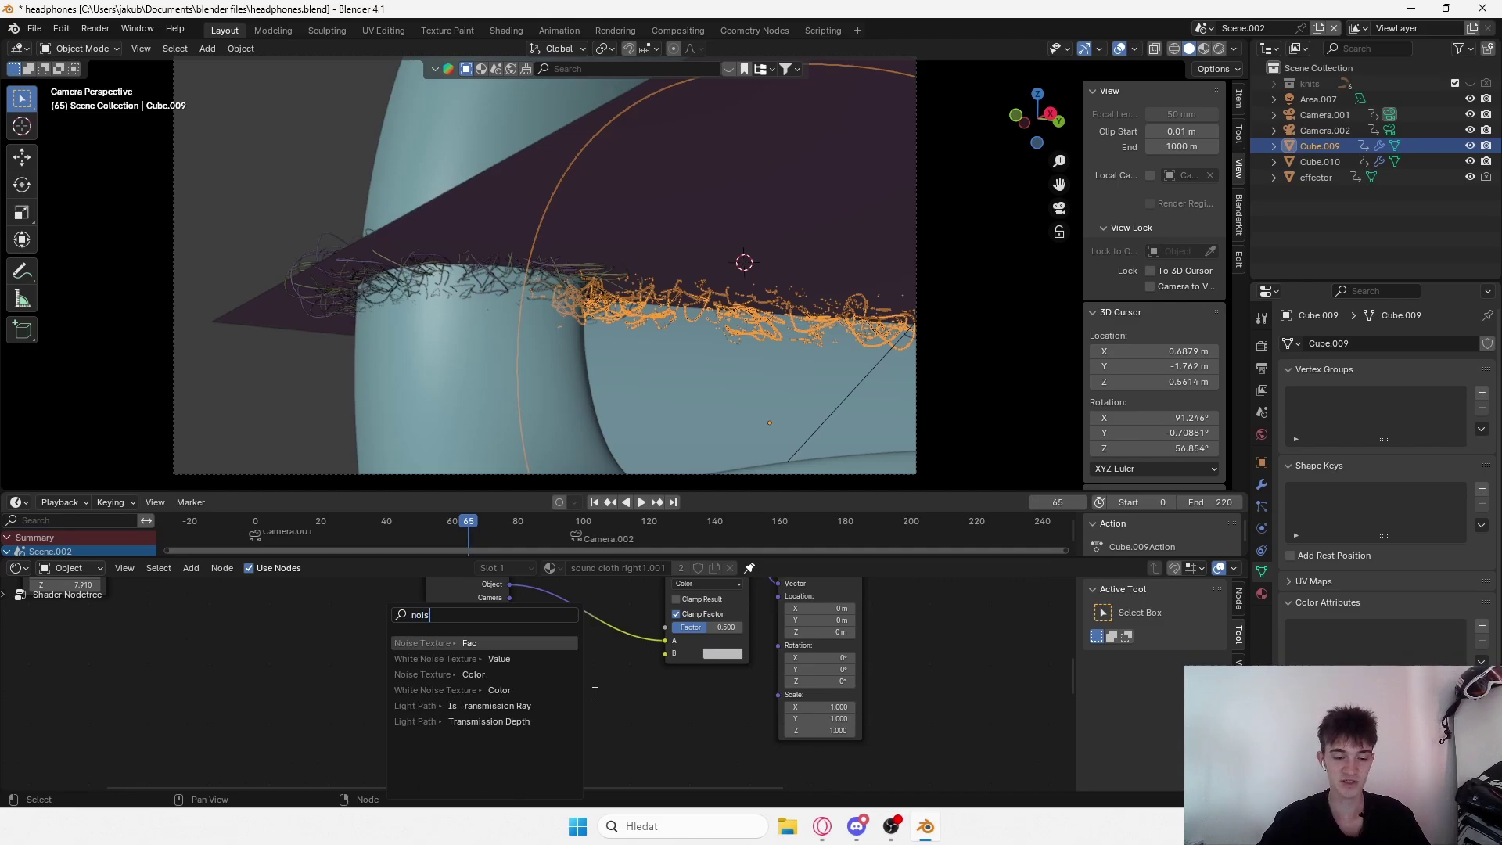
pyautogui.click(469, 643)
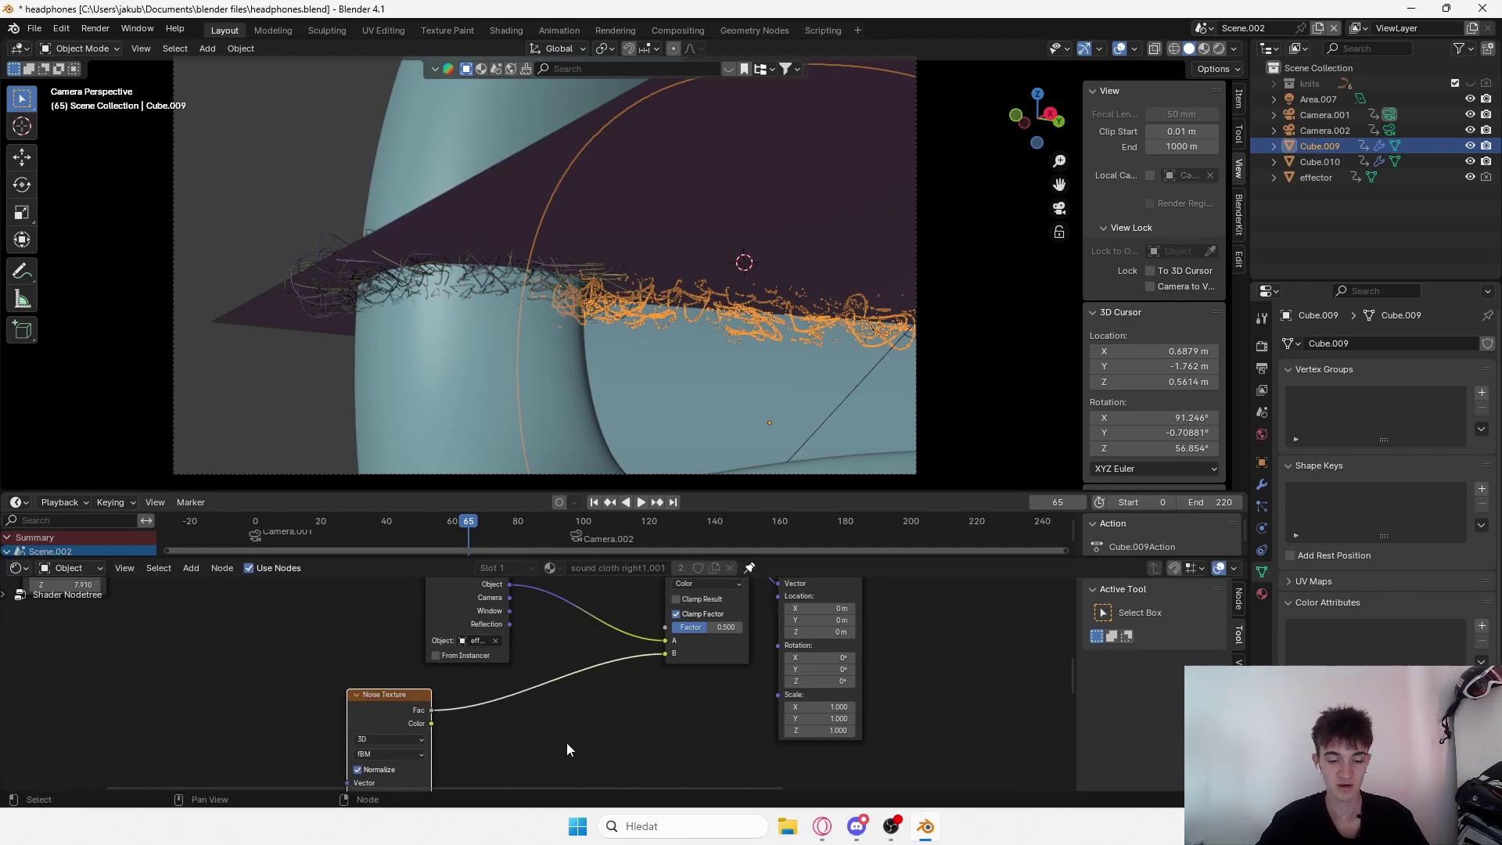
# Insert a Color Ramp between the Noise Texture and the Color mix node, and set the noise to 4D.
pyautogui.click(557, 698)
pyautogui.hotkey('shift', 'a')
pyautogui.write('color')
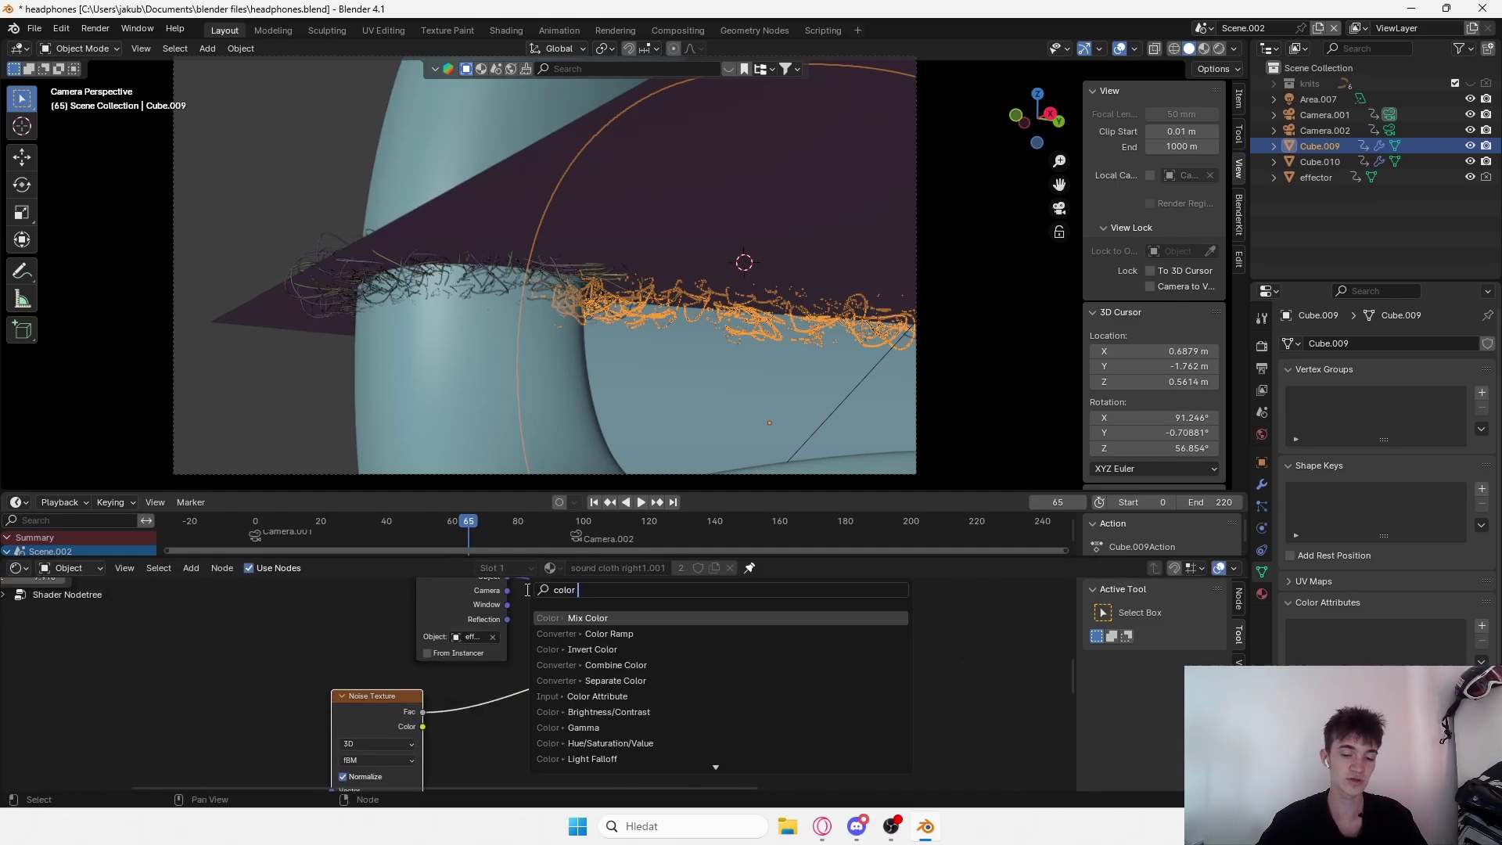
pyautogui.click(603, 634)
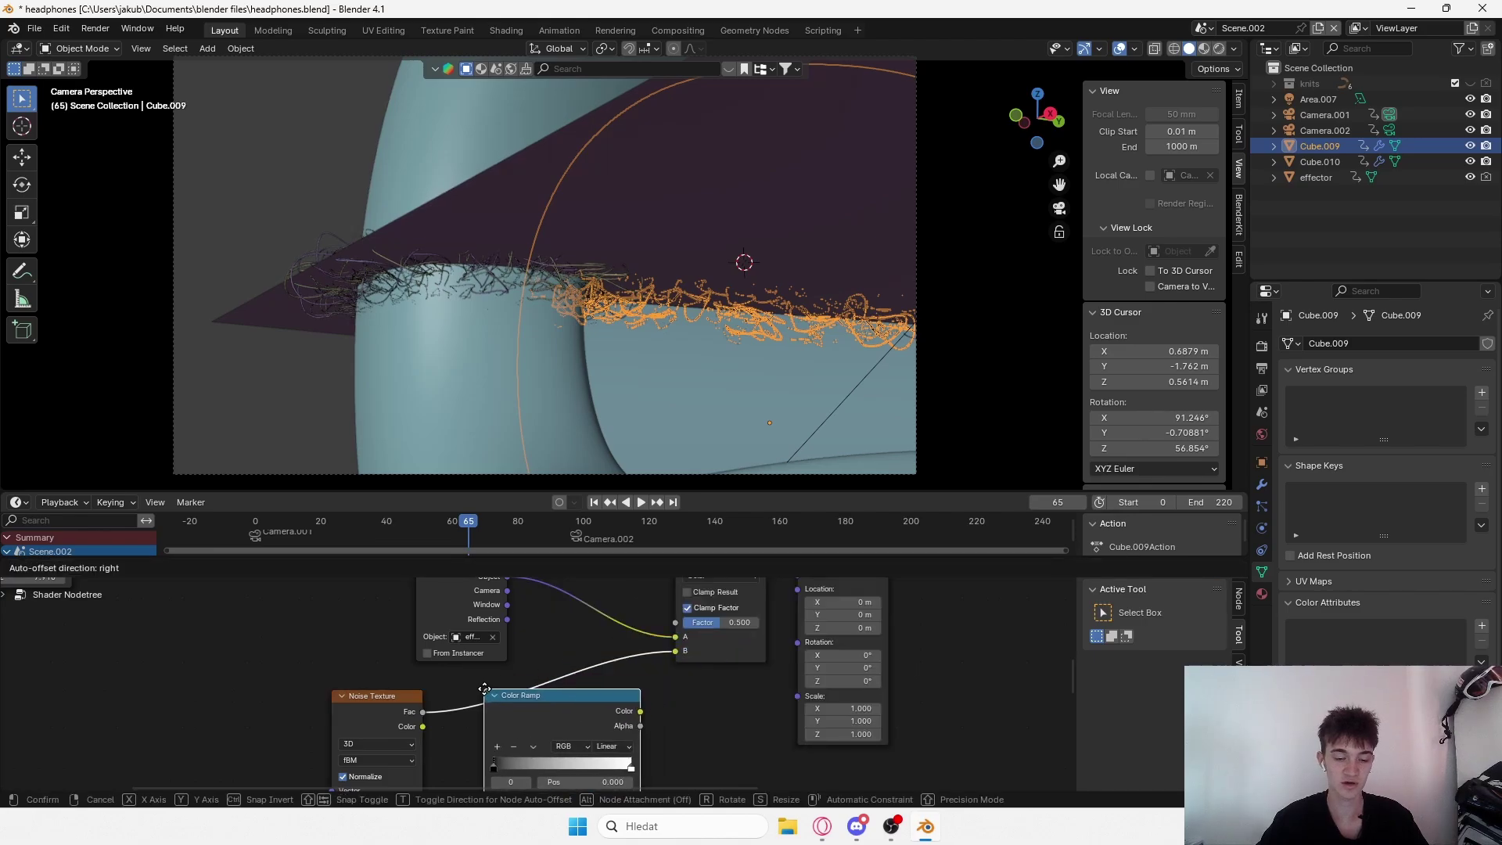
pyautogui.click(568, 708)
pyautogui.click(429, 737)
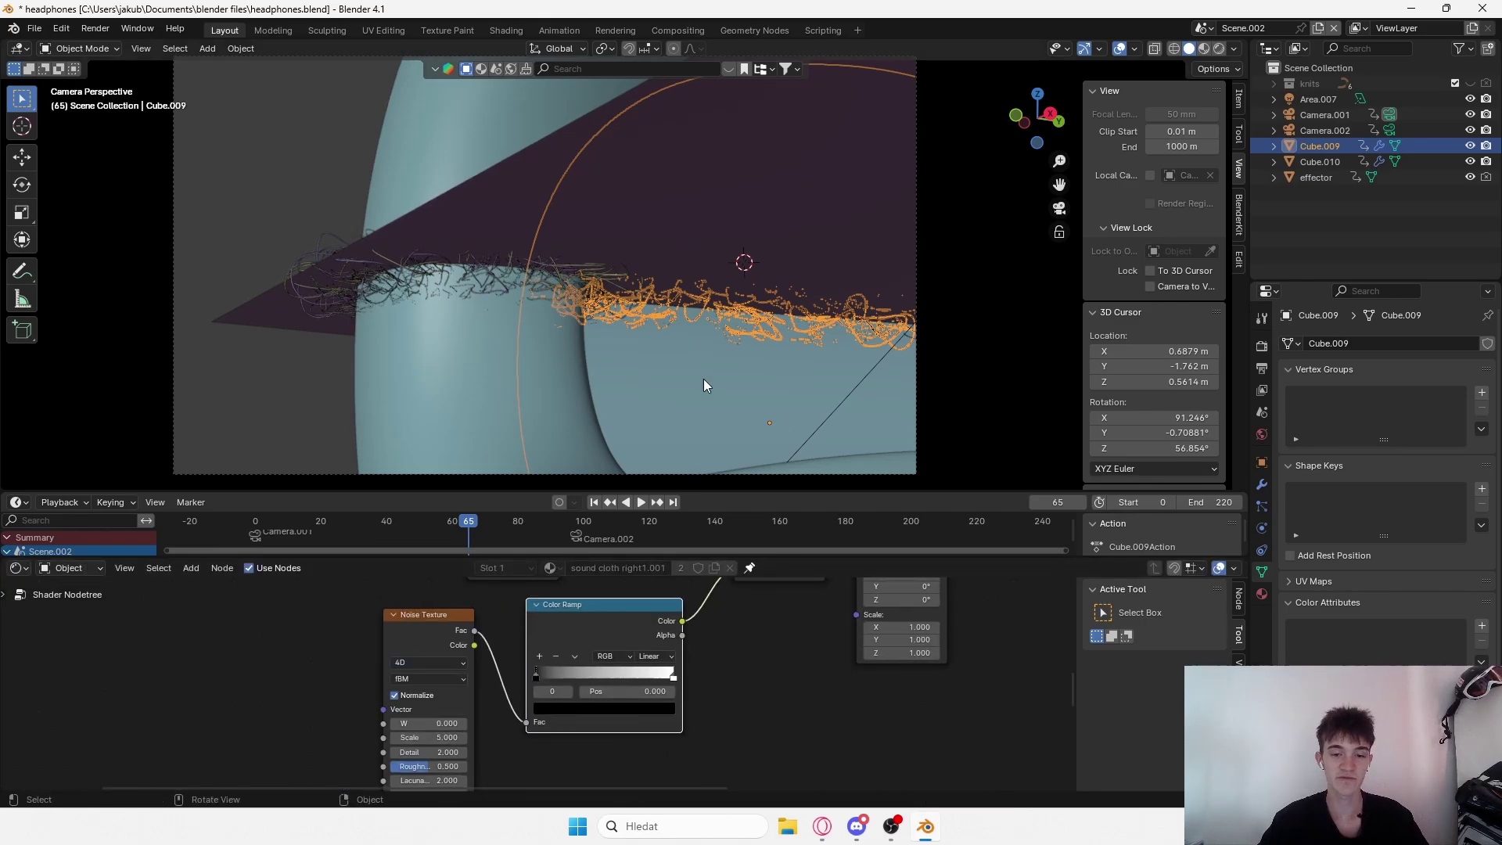
# Set the viewport to rendered shading and add a Gradient Texture fed by the Mapping node's Vector output.
pyautogui.click(1219, 48)
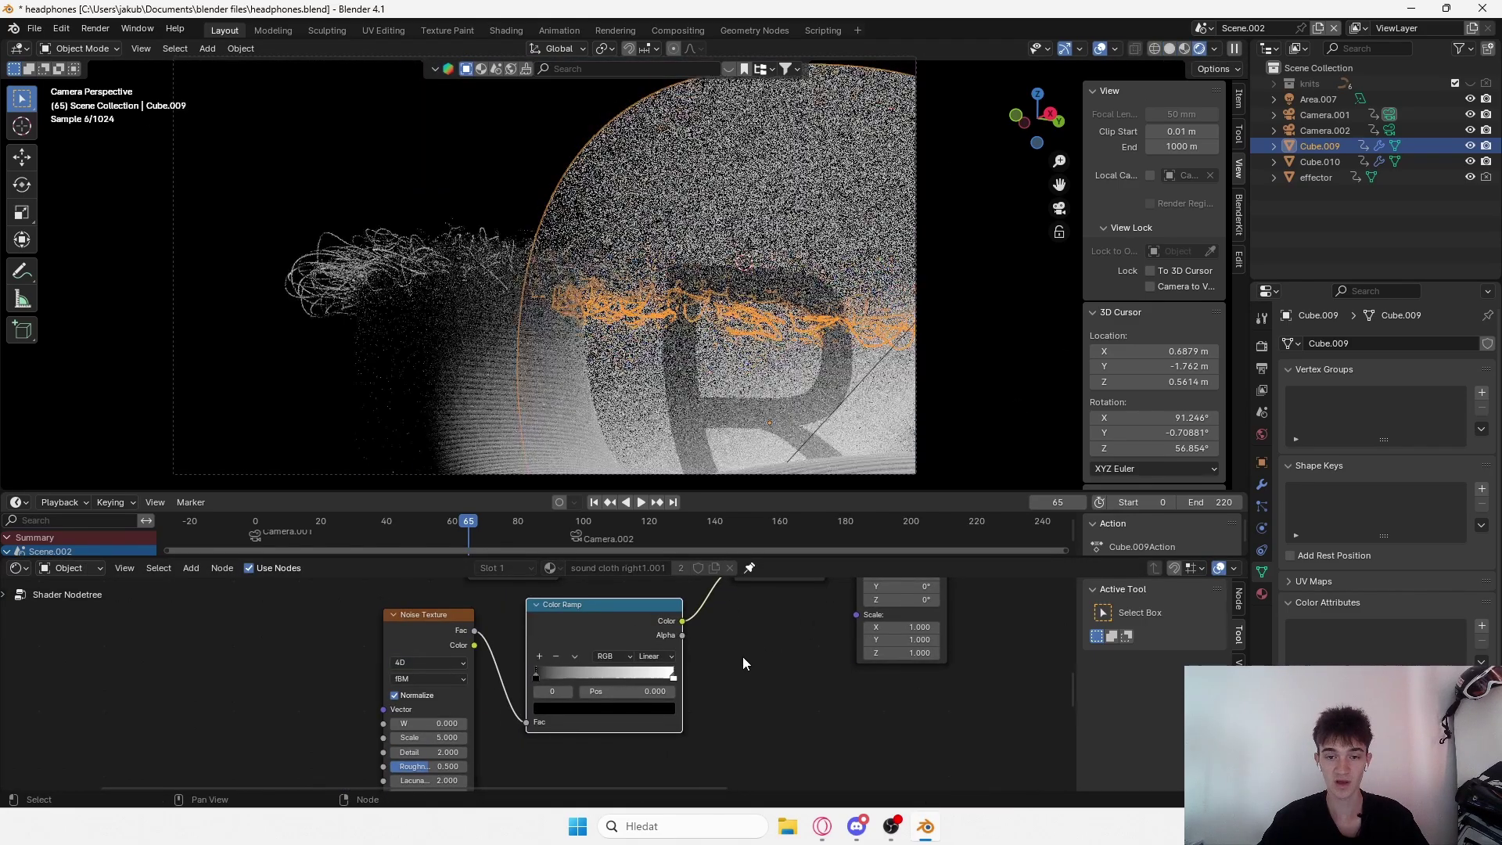
pyautogui.scroll(-3, 745, 656)
pyautogui.moveTo(881, 621); pyautogui.dragTo(591, 638, button='middle')
pyautogui.scroll(2, 591, 638)
pyautogui.moveTo(671, 585); pyautogui.dragTo(649, 713, button='middle')
pyautogui.moveTo(548, 629); pyautogui.dragTo(644, 627)
pyautogui.write('grad')
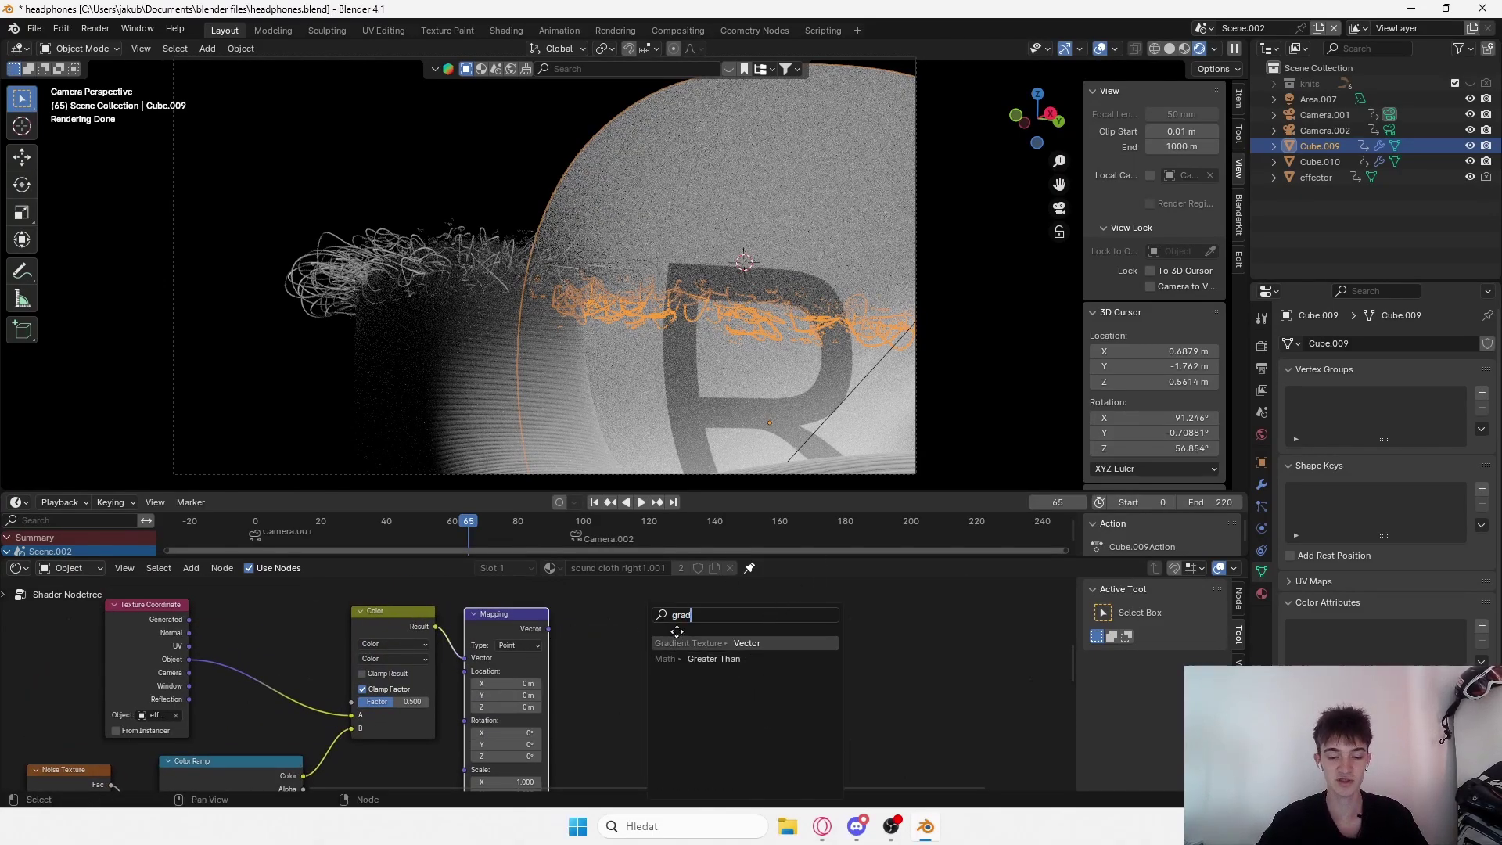
pyautogui.press('Return')
# Add a Color Ramp with the Gradient Texture's Color output feeding its Fac input.
pyautogui.scroll(-2, 680, 622)
pyautogui.moveTo(679, 616); pyautogui.dragTo(672, 680, button='middle')
pyautogui.moveTo(630, 707); pyautogui.dragTo(702, 699)
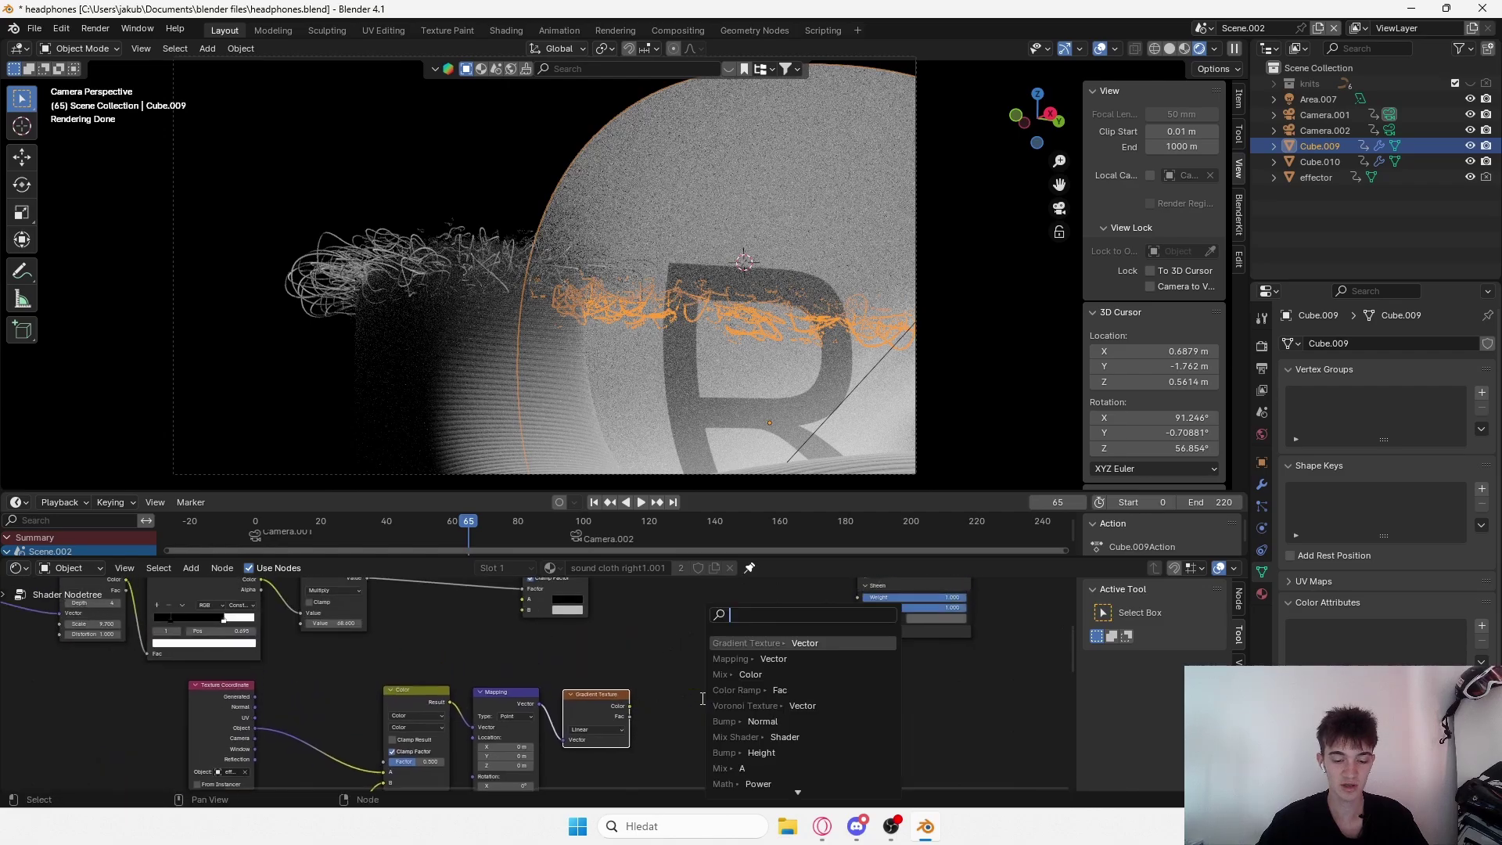
pyautogui.write('color r')
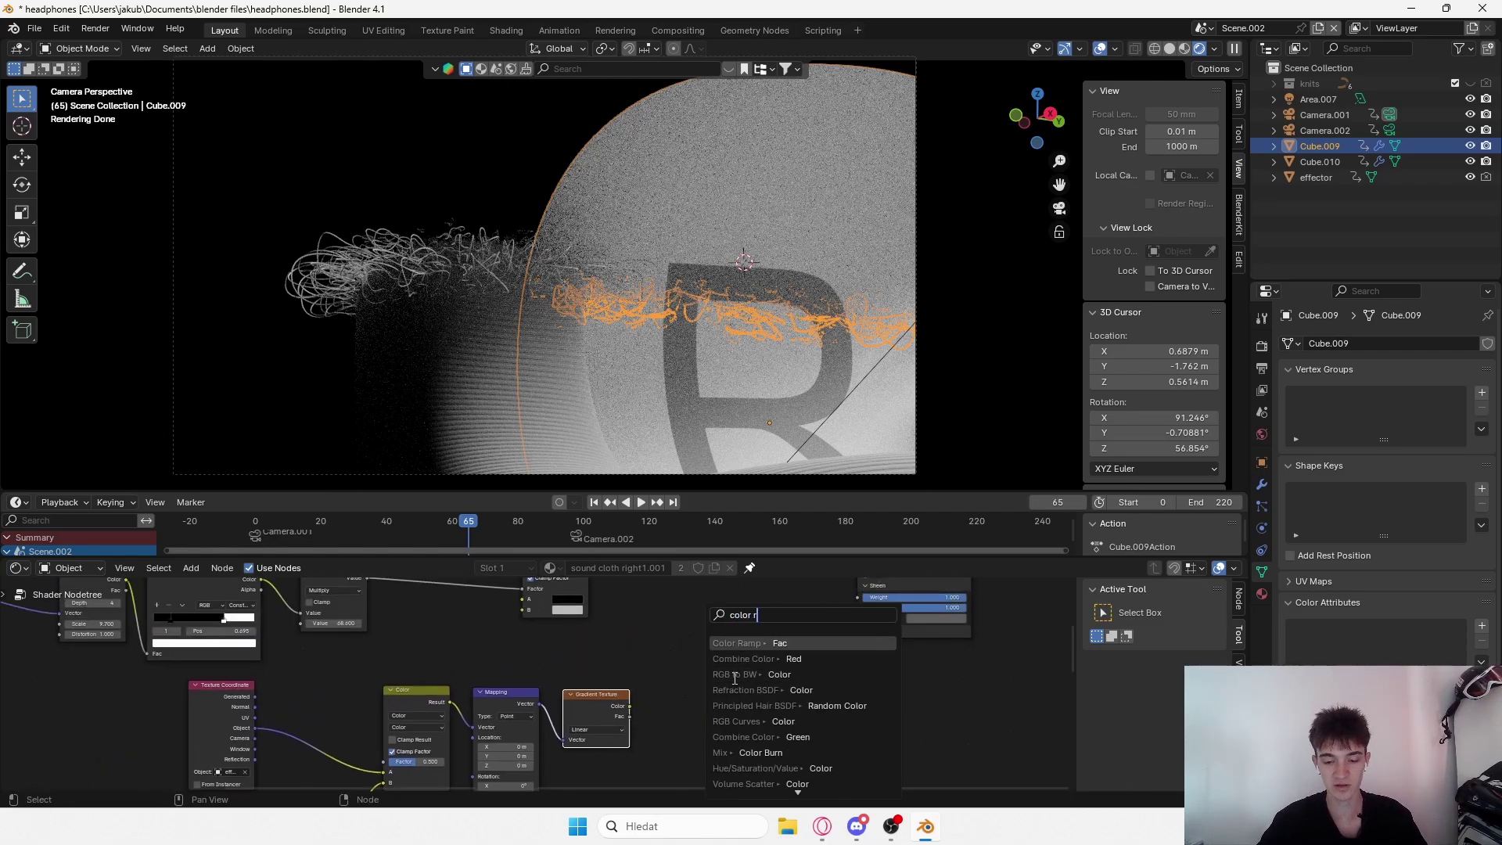
pyautogui.click(747, 659)
# Link the gradient Color Ramp's Color output to the Principled BSDF's Alpha and hide the viewport overlays.
pyautogui.scroll(-2, 830, 608)
pyautogui.moveTo(831, 608); pyautogui.dragTo(752, 677, button='middle')
pyautogui.moveTo(702, 748); pyautogui.dragTo(768, 616)
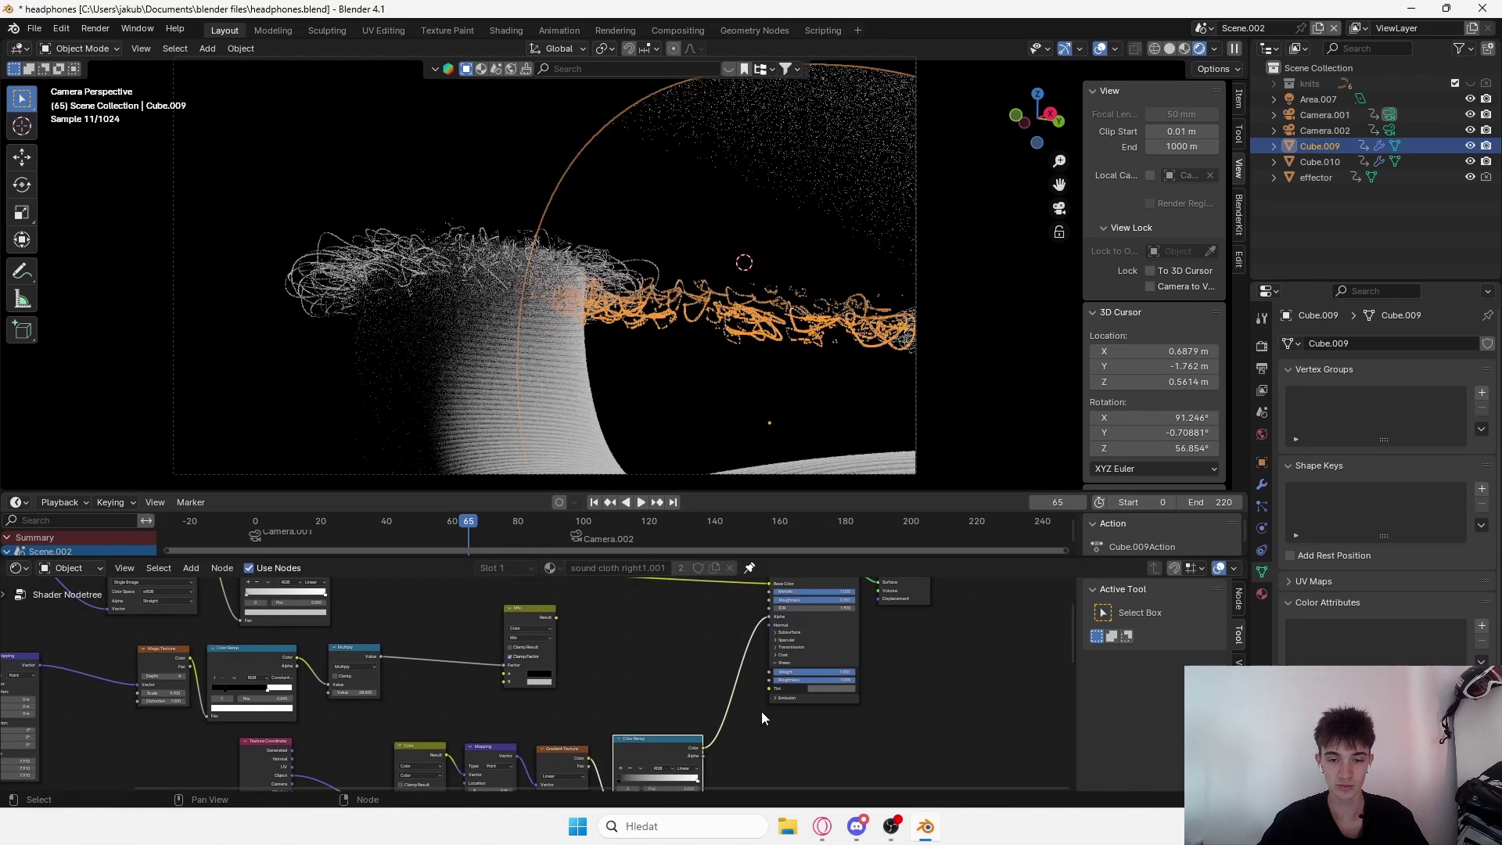
pyautogui.click(1100, 49)
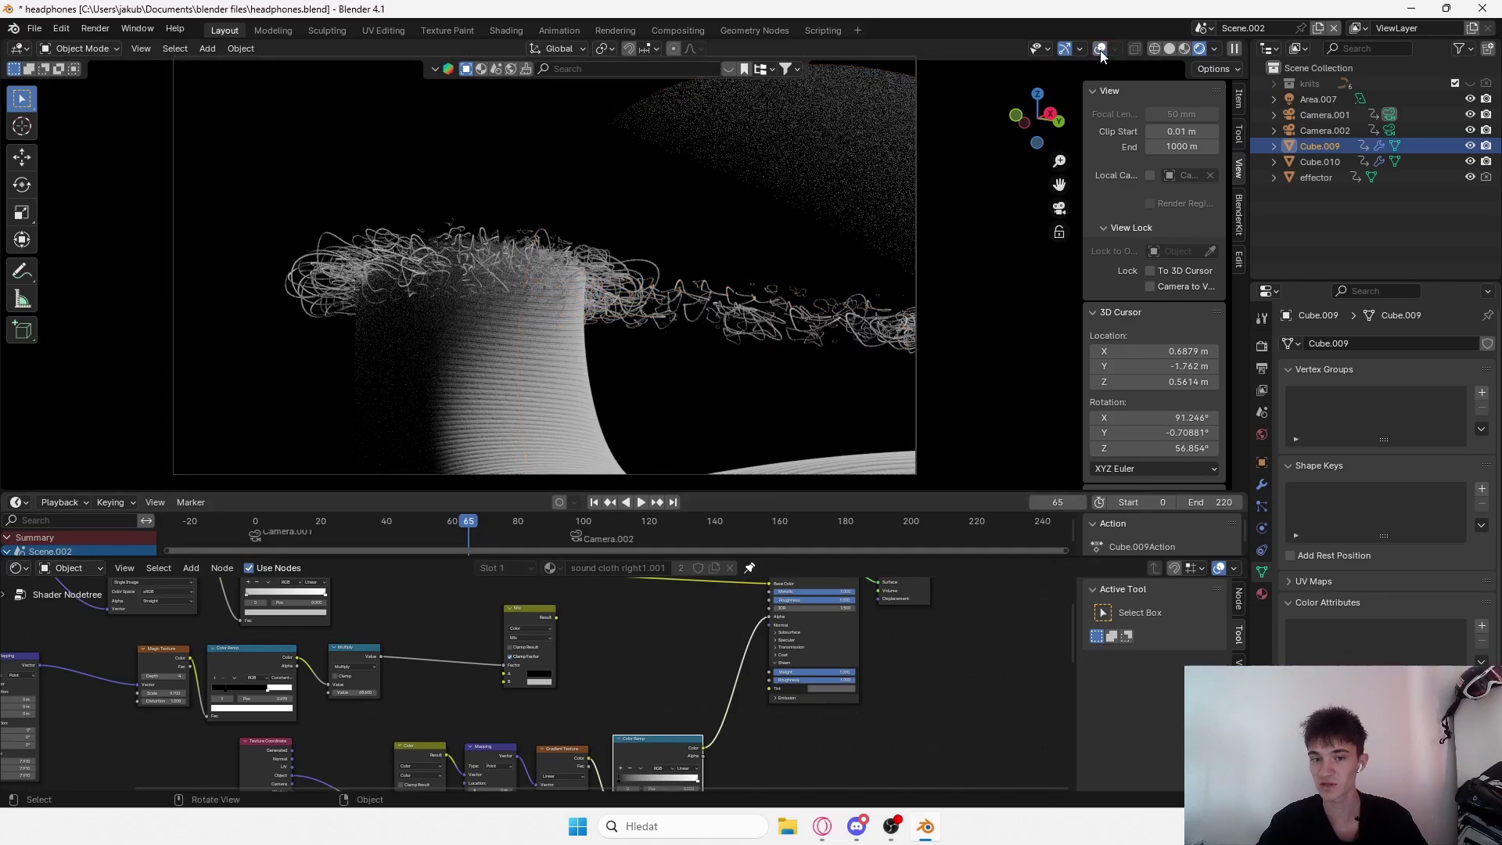
# Set the Mapping node's Y rotation to about 109° and X location to about 0.74 m, and shift the gradient Color Ramp's stops.
pyautogui.scroll(-2, 656, 688)
pyautogui.moveTo(656, 688); pyautogui.dragTo(699, 584, button='middle')
pyautogui.scroll(2, 693, 651)
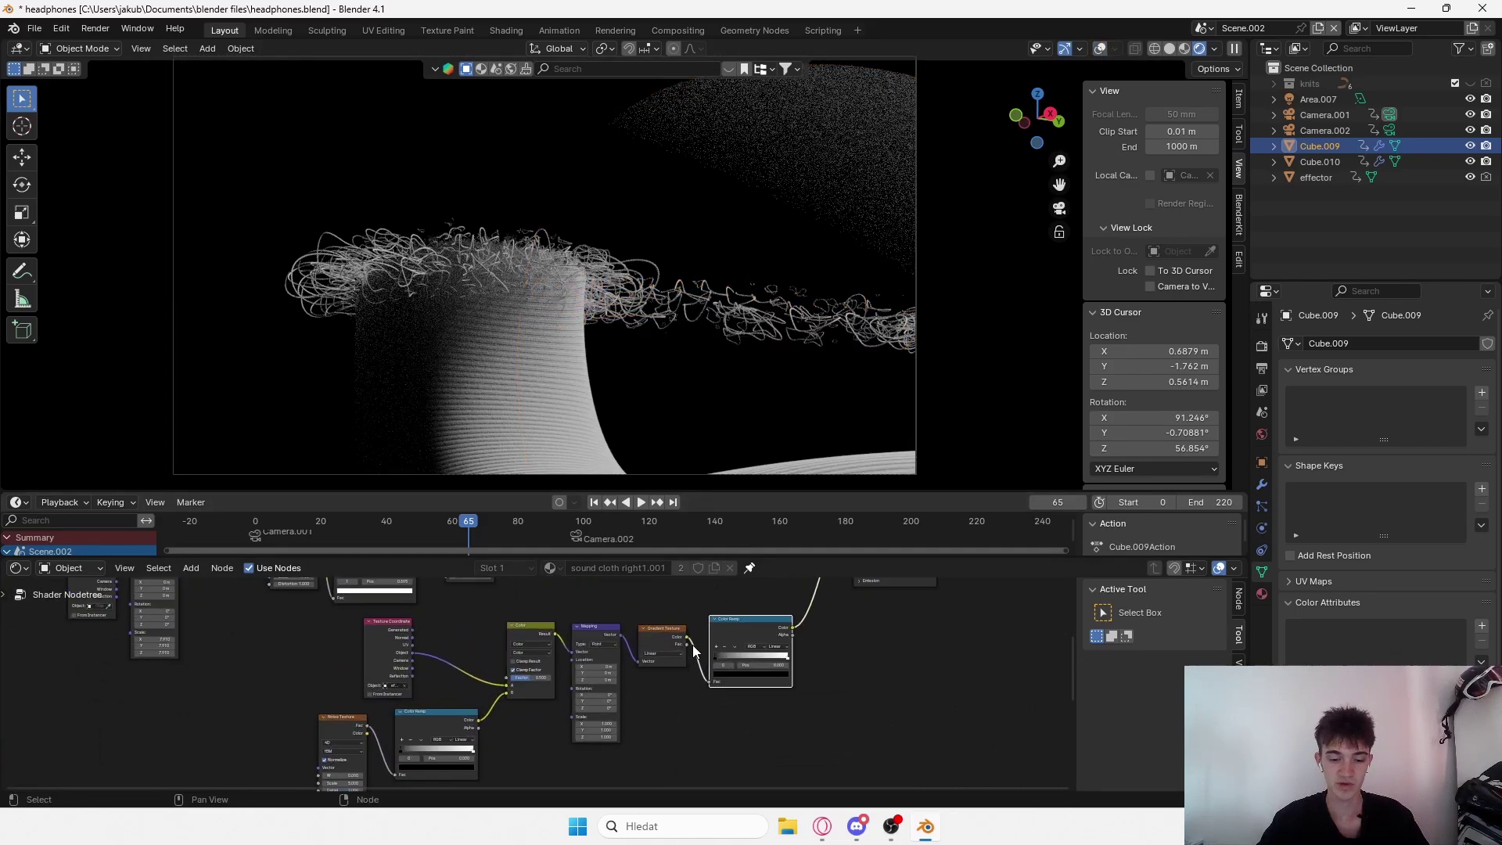
pyautogui.scroll(2, 629, 699)
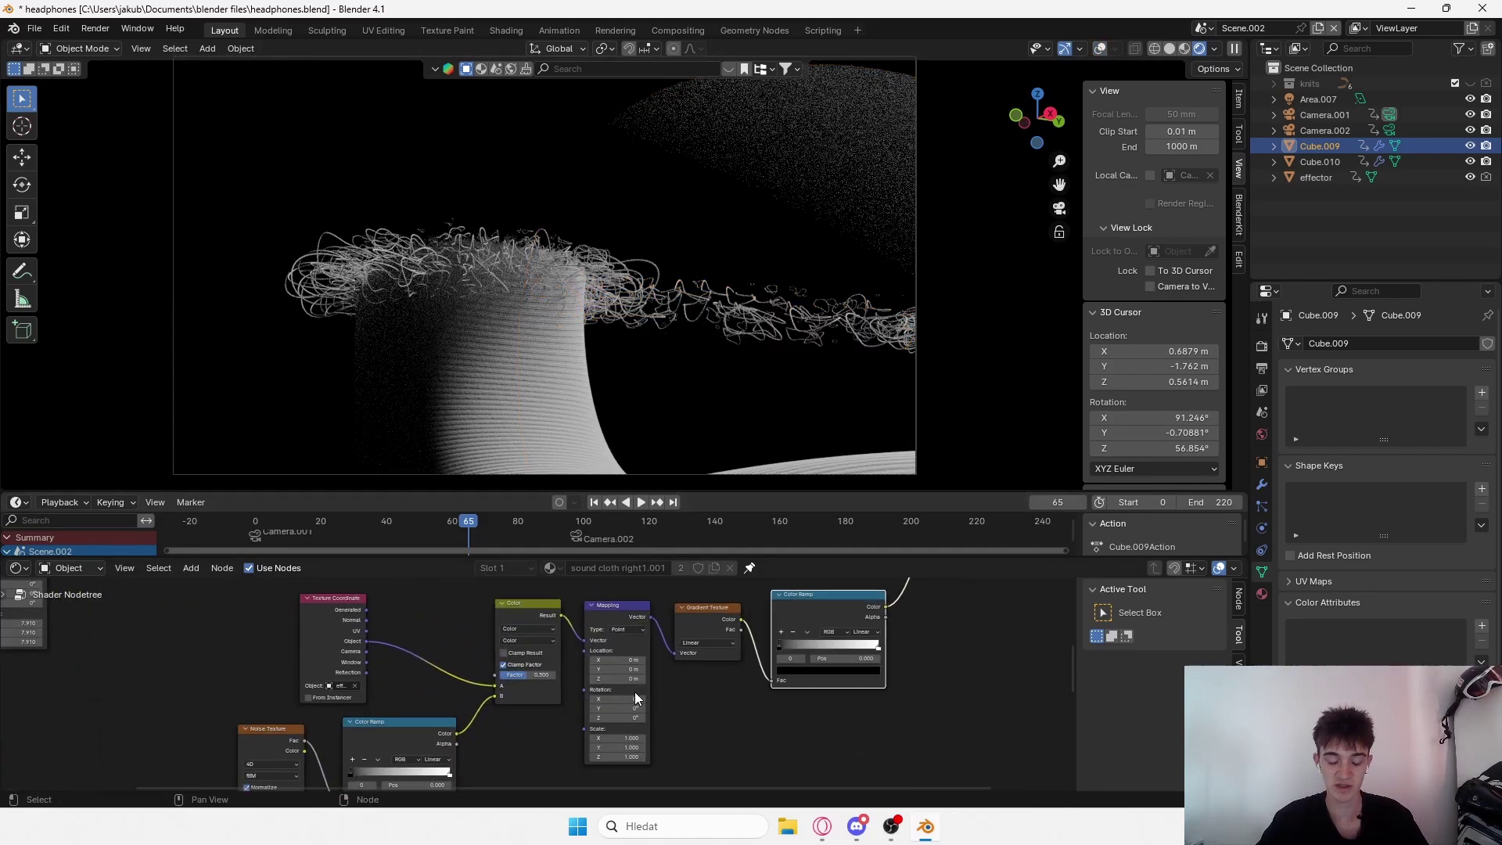
pyautogui.moveTo(628, 616); pyautogui.dragTo(642, 703)
pyautogui.click(618, 702)
pyautogui.write('10')
pyautogui.press('Return')
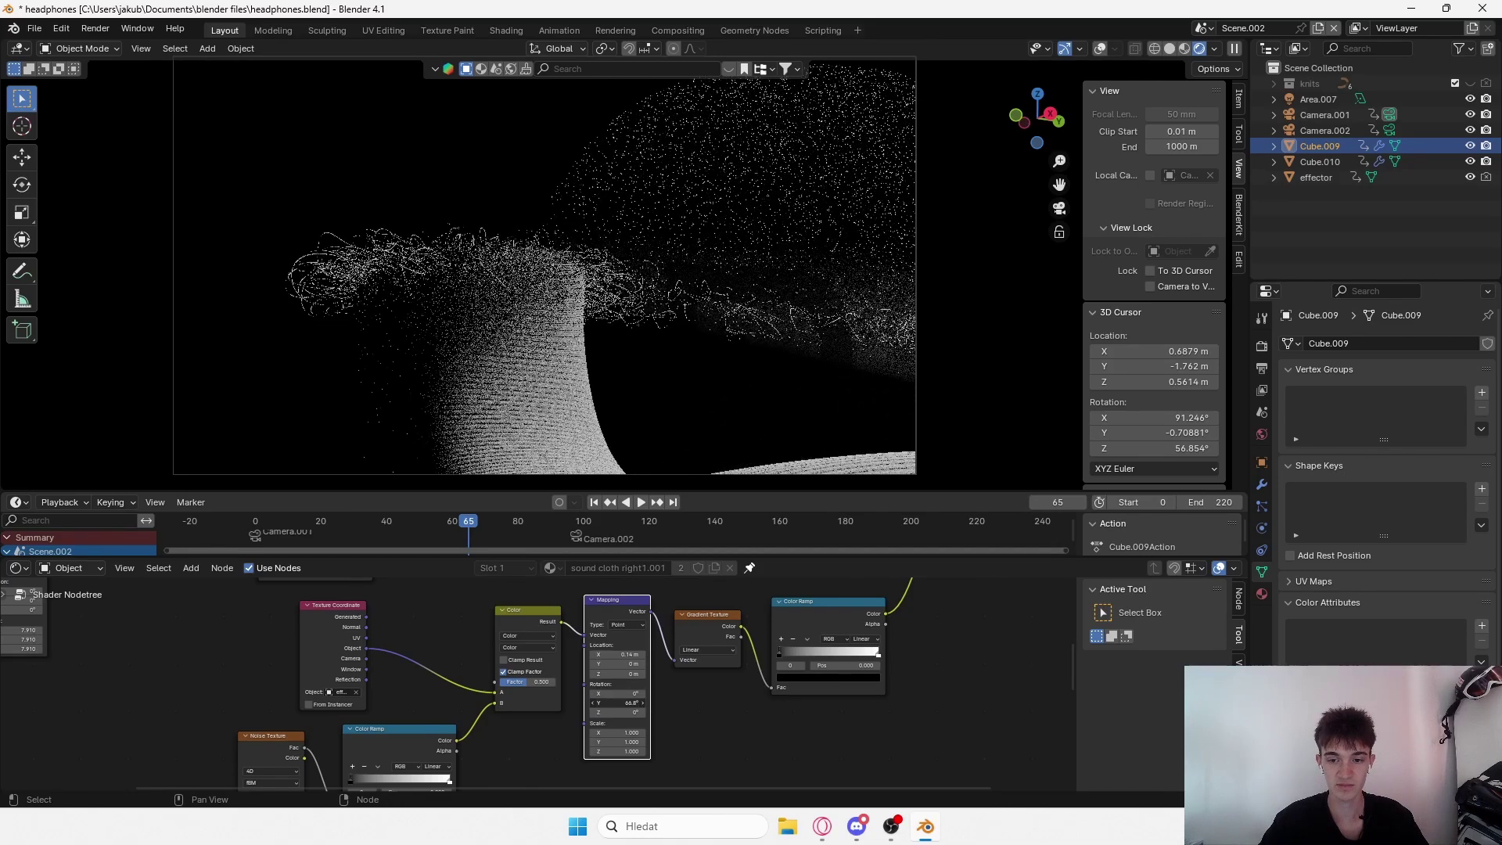
pyautogui.moveTo(642, 702); pyautogui.dragTo(674, 703)
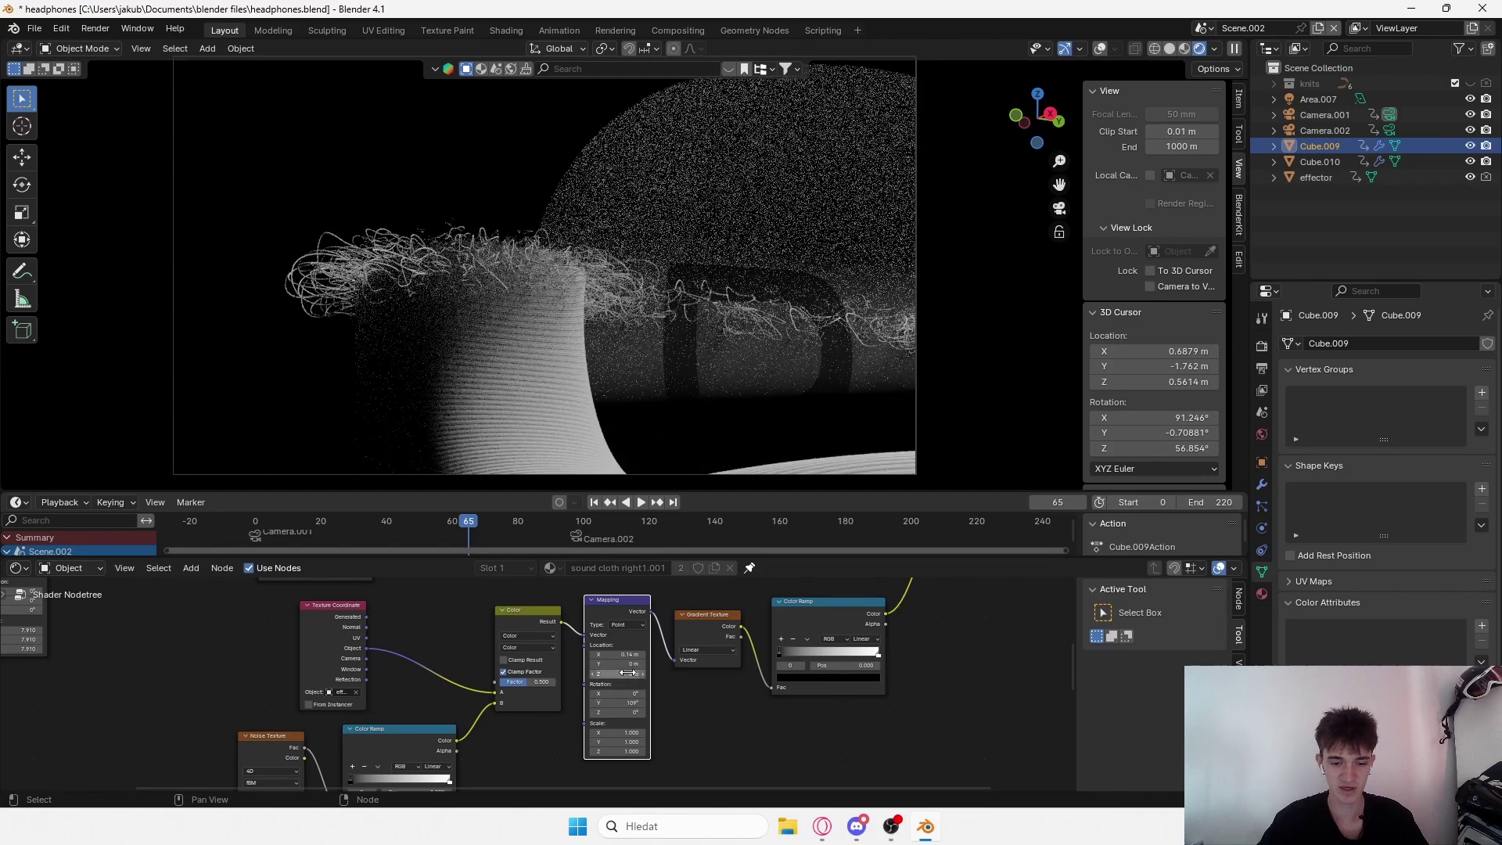
pyautogui.moveTo(622, 654)
pyautogui.mouseDown()
pyautogui.moveTo(653, 654)
pyautogui.moveTo(637, 655)
pyautogui.mouseUp()
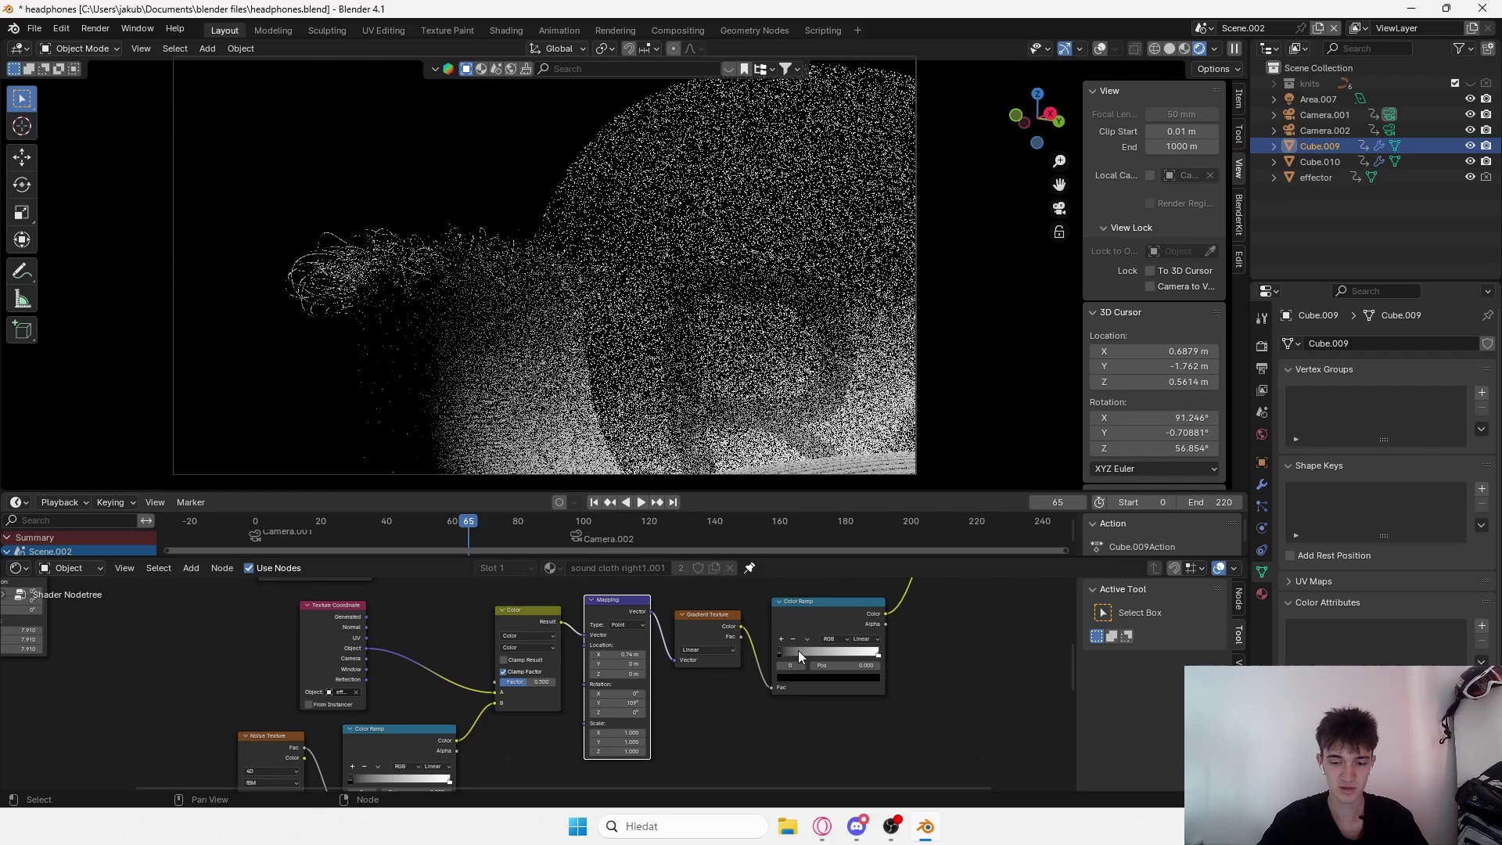
pyautogui.moveTo(785, 650); pyautogui.dragTo(857, 650)
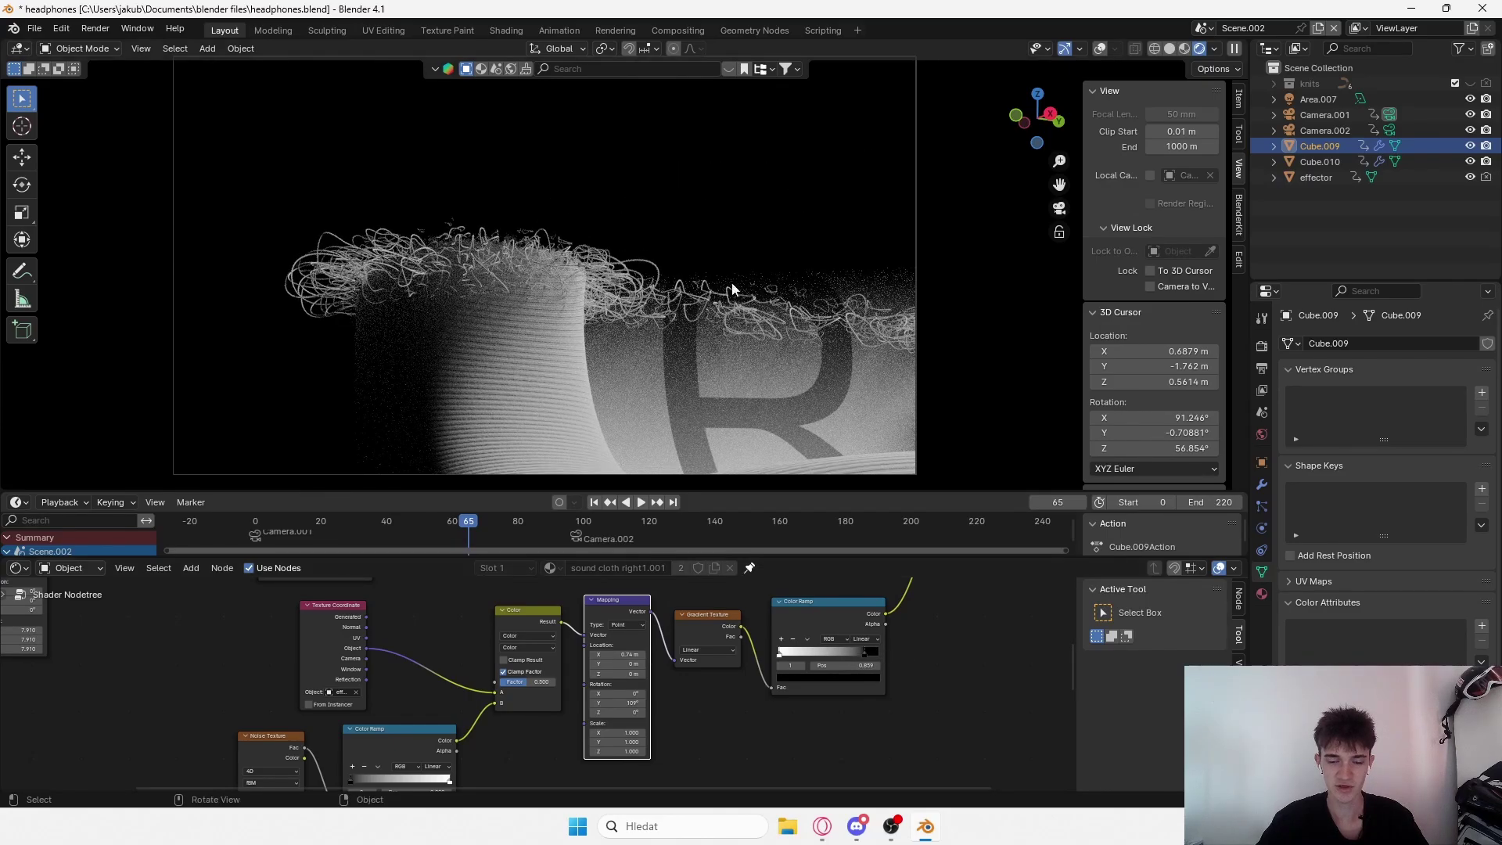
# Move the whole gradient node group beneath the material nodes and link its Color Ramp output to the Principled BSDF's Alpha.
pyautogui.scroll(-5, 688, 728)
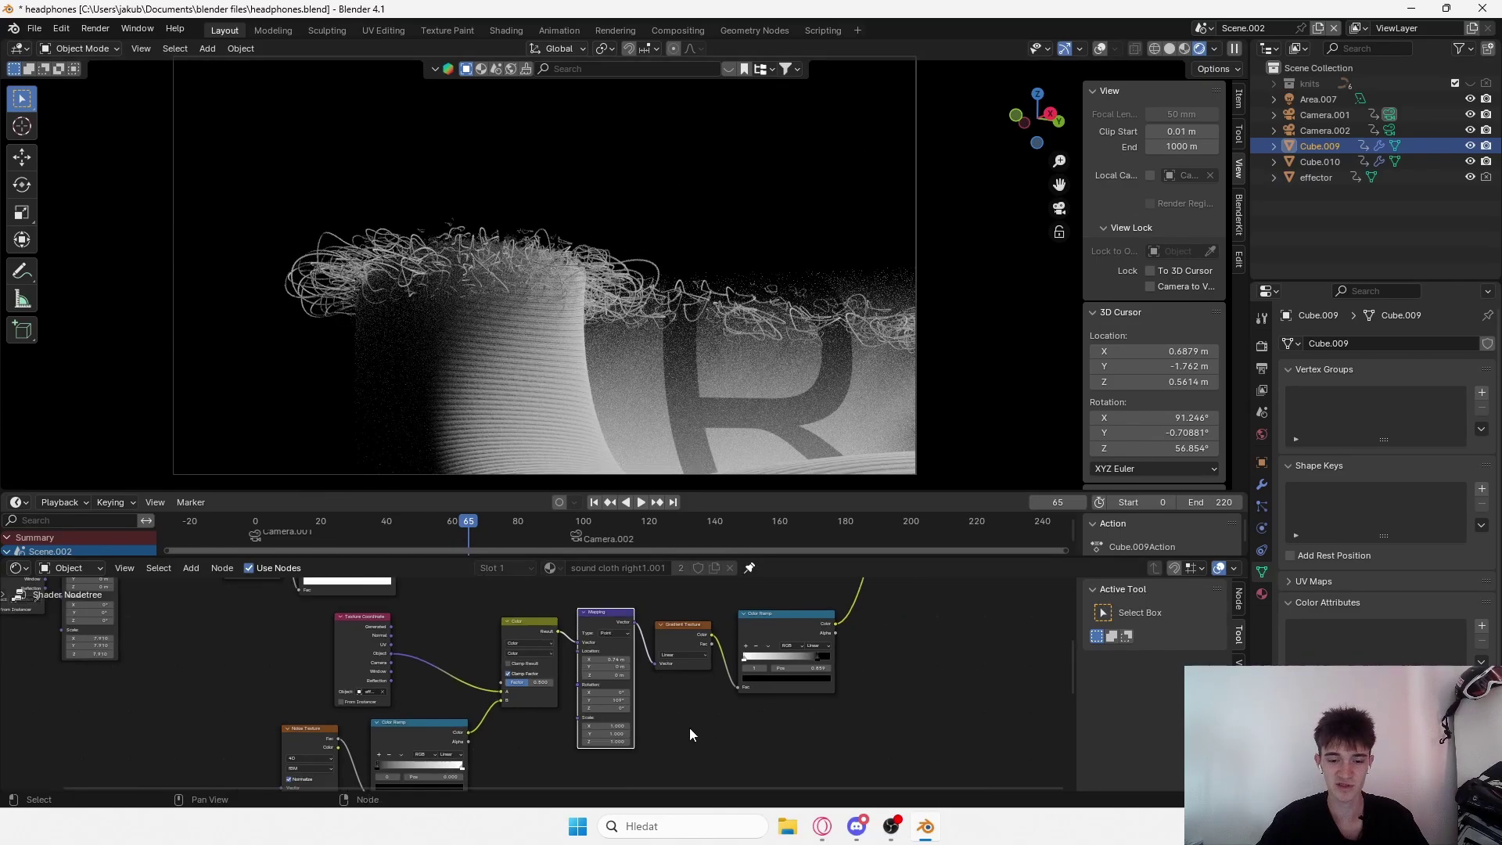
pyautogui.moveTo(702, 677); pyautogui.dragTo(448, 759)
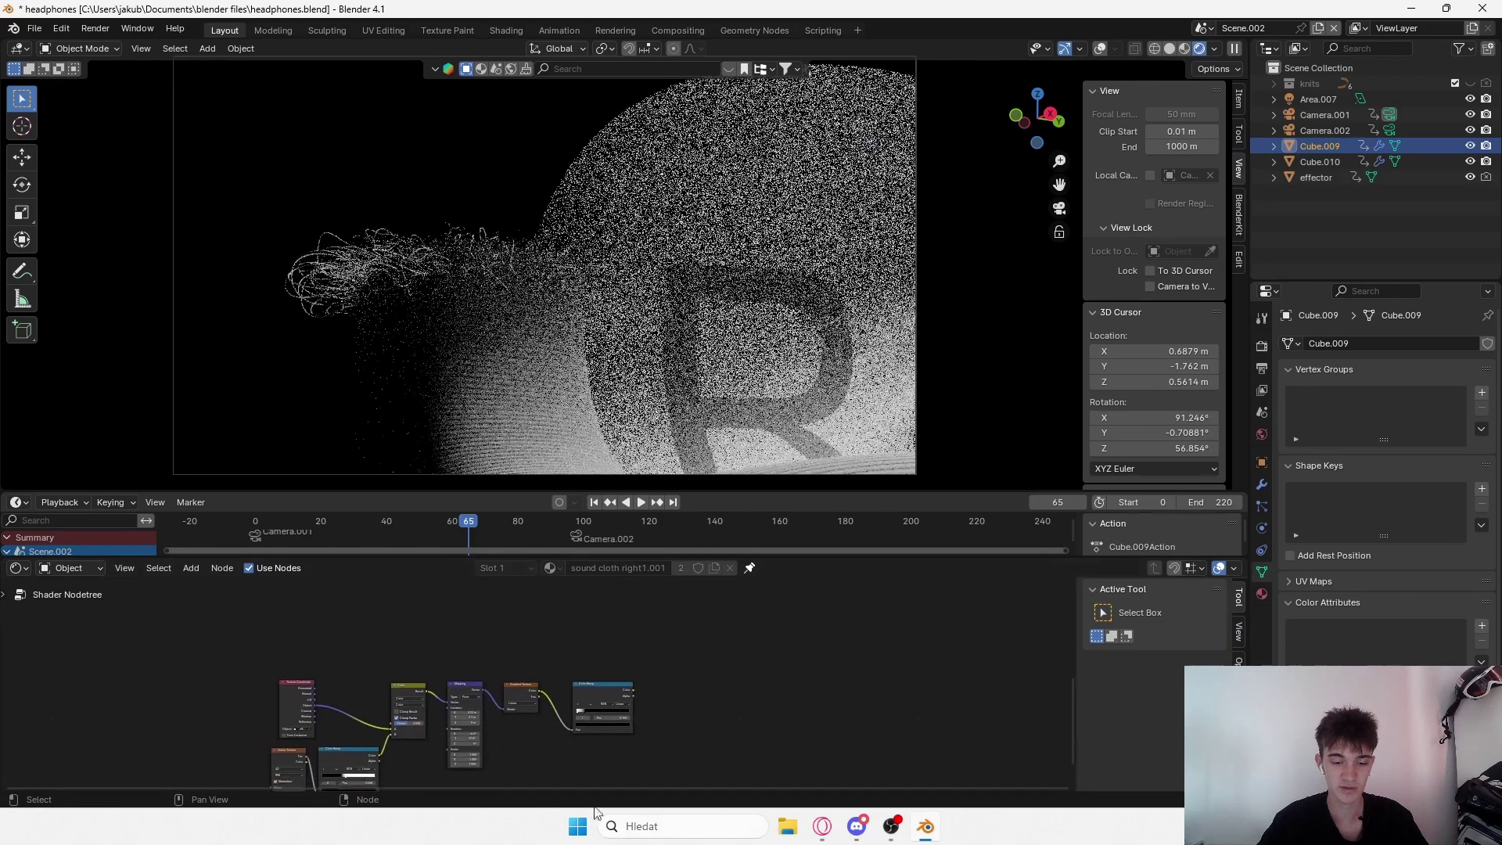
pyautogui.moveTo(678, 639); pyautogui.dragTo(156, 798)
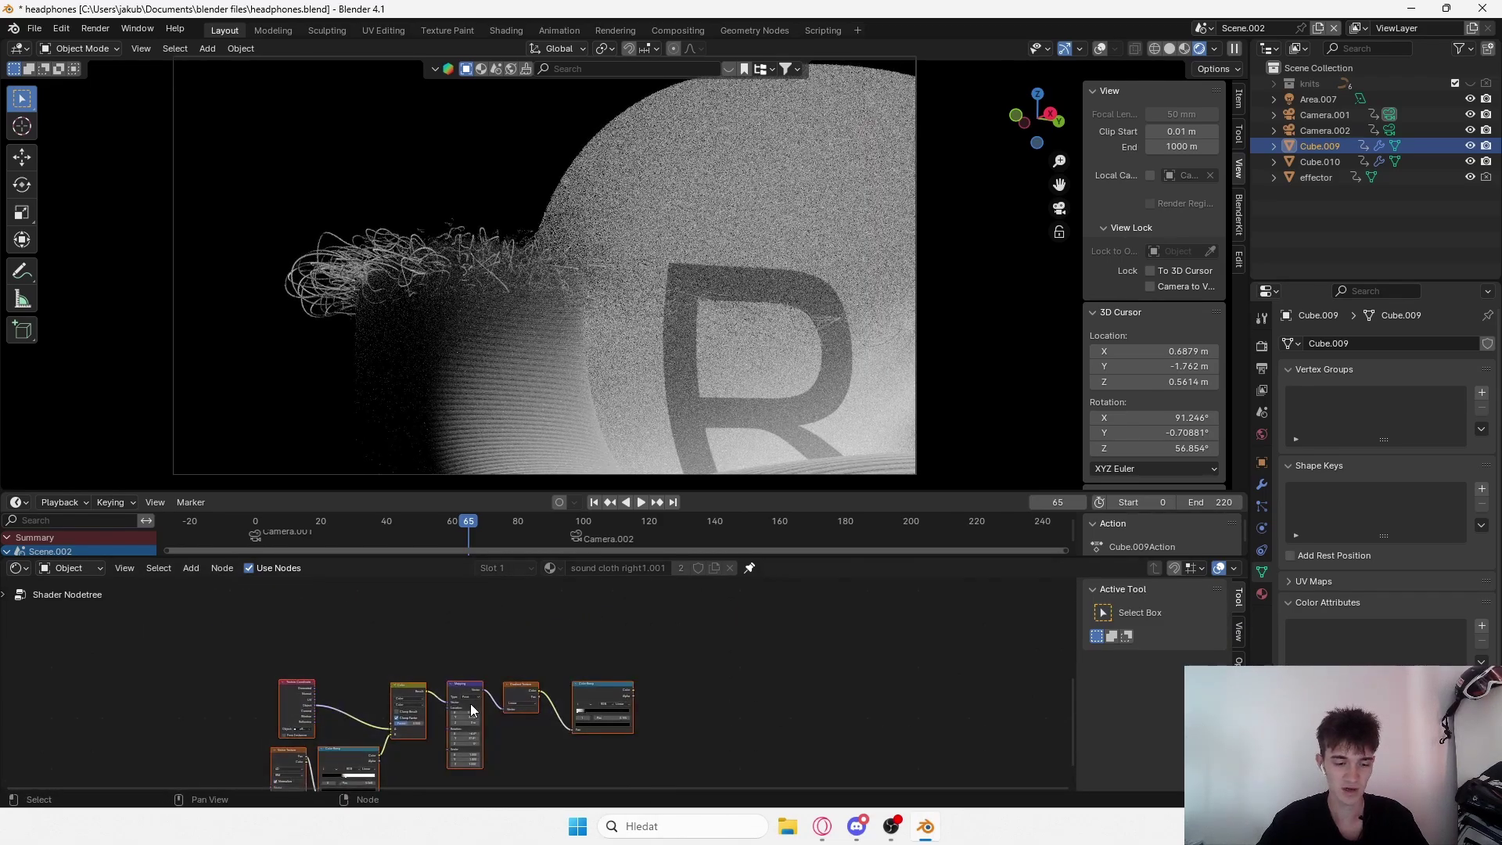
pyautogui.moveTo(506, 696); pyautogui.dragTo(482, 587)
pyautogui.moveTo(593, 655); pyautogui.dragTo(560, 587, button='middle')
pyautogui.press('g')
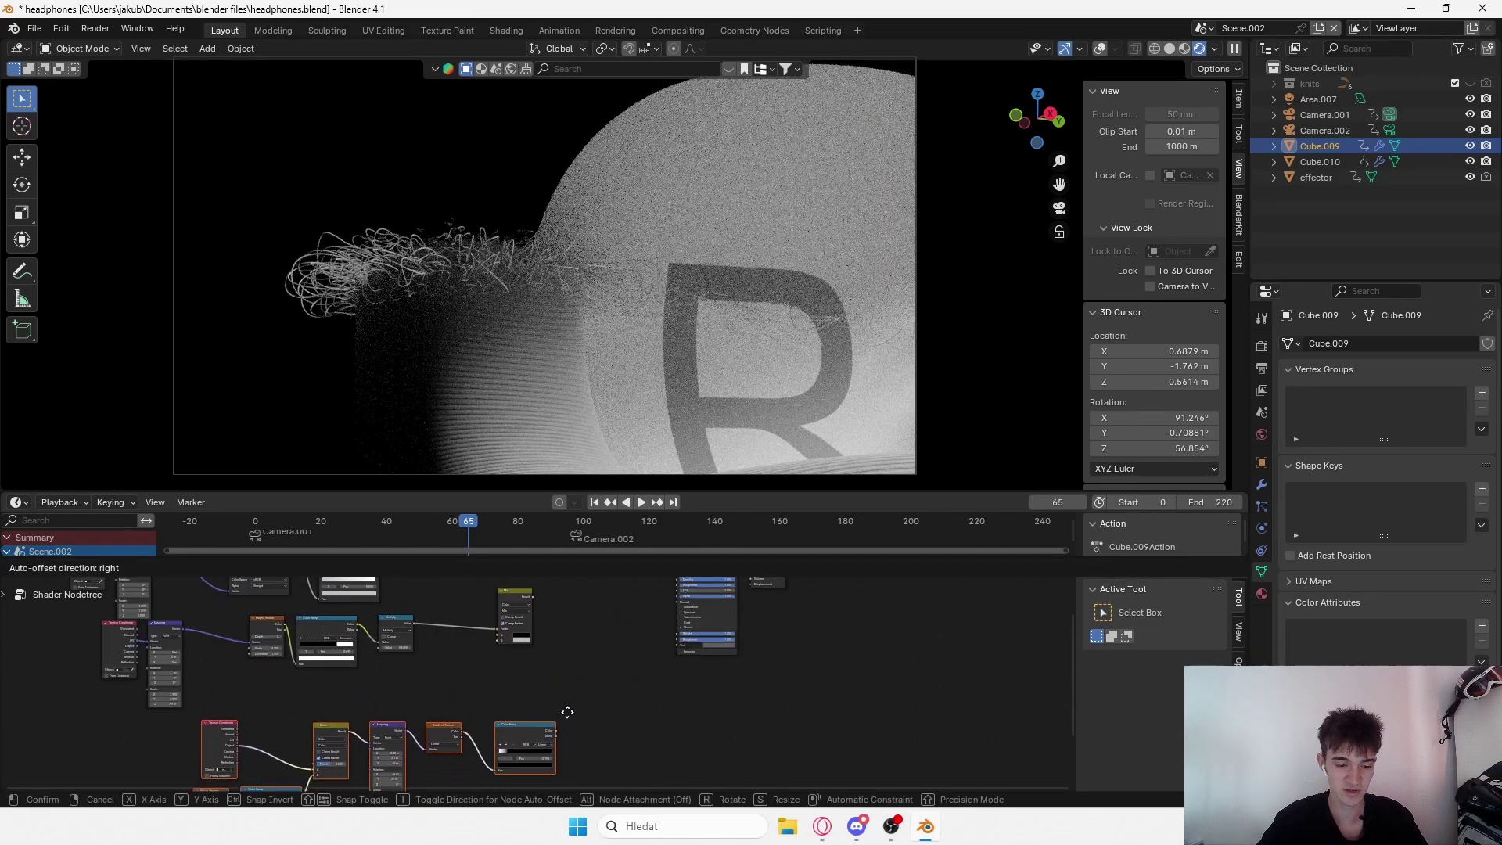
pyautogui.click(578, 671)
pyautogui.moveTo(569, 692); pyautogui.dragTo(678, 625)
# Check the knit edge up close in the render and move the unused Mix node nearer to the Principled BSDF.
pyautogui.scroll(3, 759, 317)
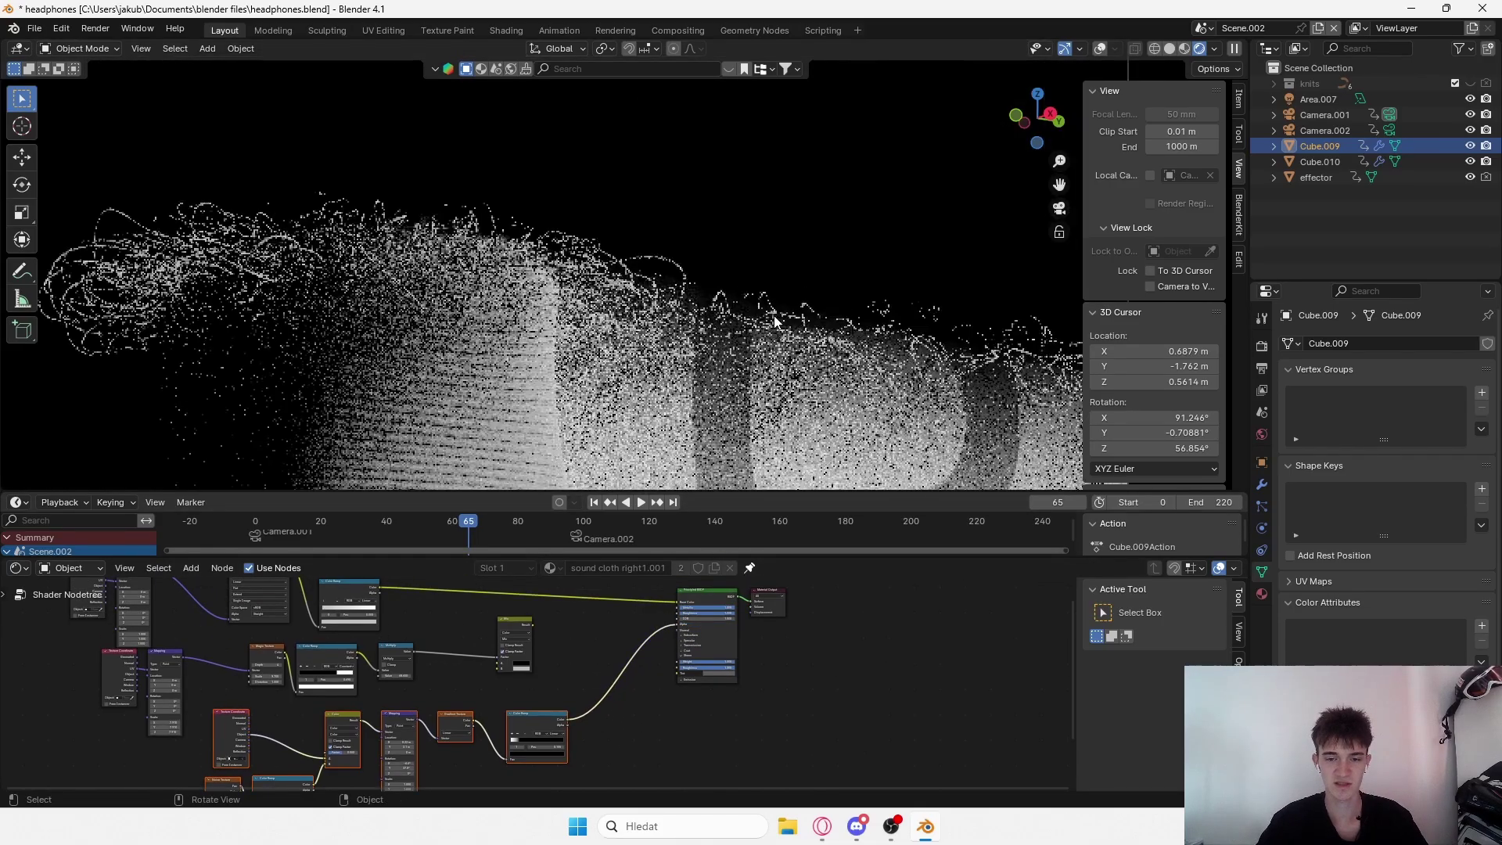
pyautogui.keyDown('shift'); pyautogui.moveTo(853, 337); pyautogui.dragTo(664, 270, button='middle'); pyautogui.keyUp('shift')
pyautogui.scroll(-3, 665, 272)
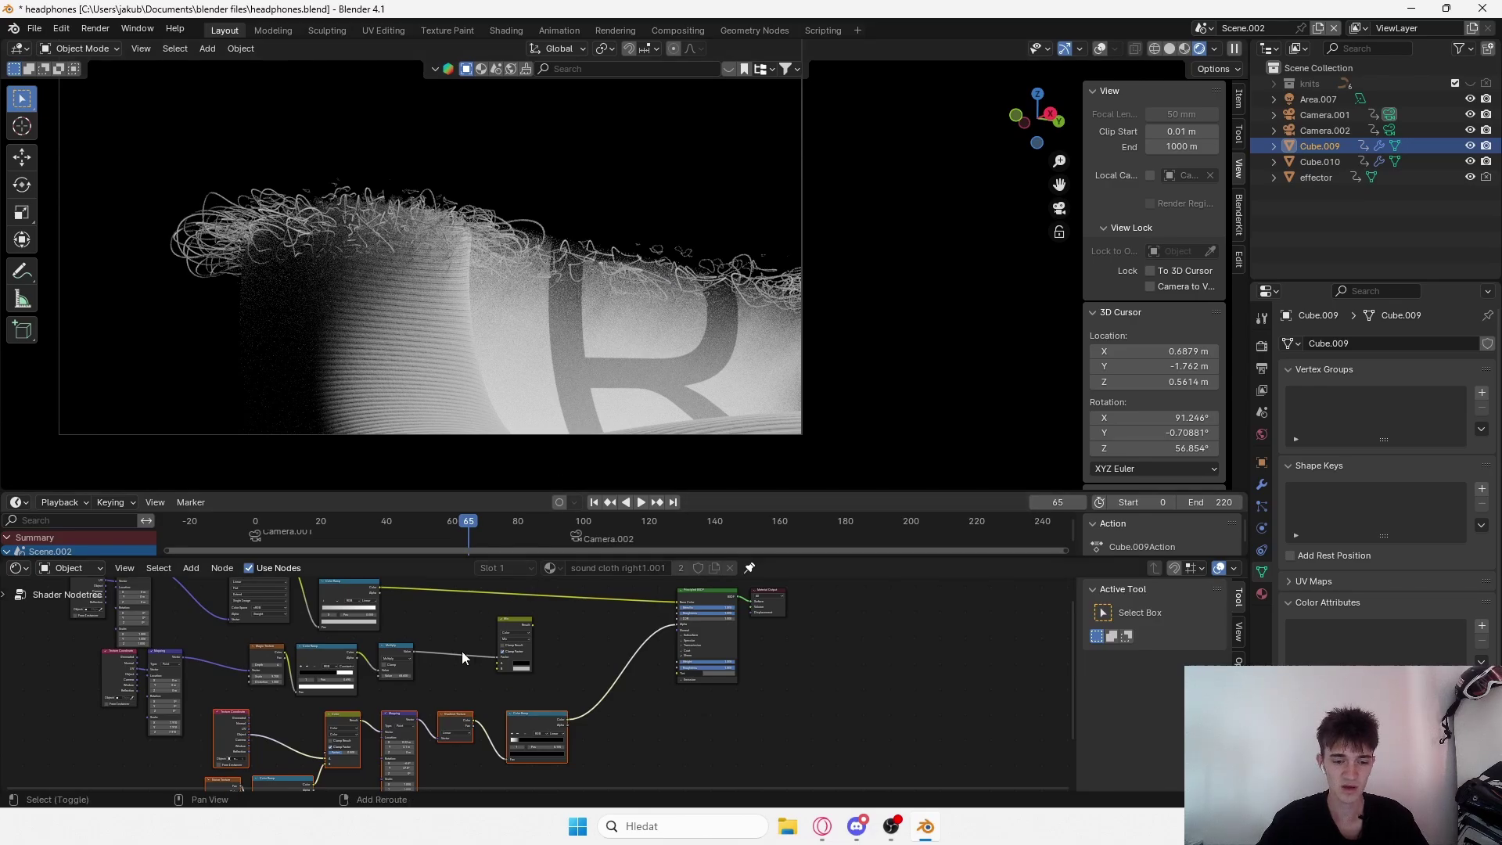
pyautogui.scroll(2, 478, 652)
pyautogui.moveTo(514, 612); pyautogui.dragTo(573, 609)
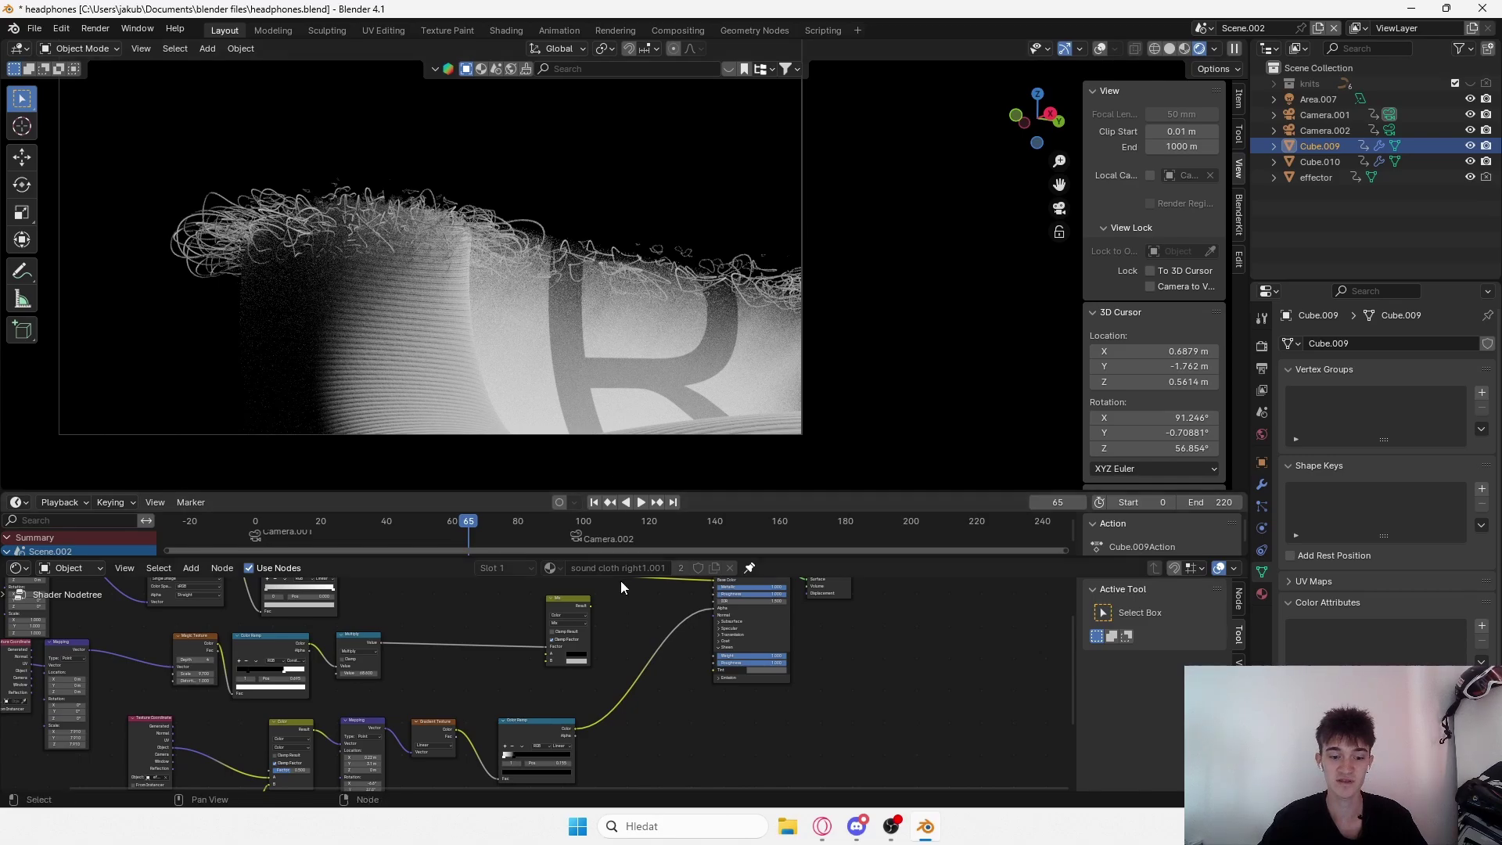
# Examine the Magic Texture, constant Color Ramp and Multiply nodes that feed the Mix node's Factor.
pyautogui.scroll(3, 604, 612)
pyautogui.moveTo(332, 638); pyautogui.dragTo(693, 601, button='middle')
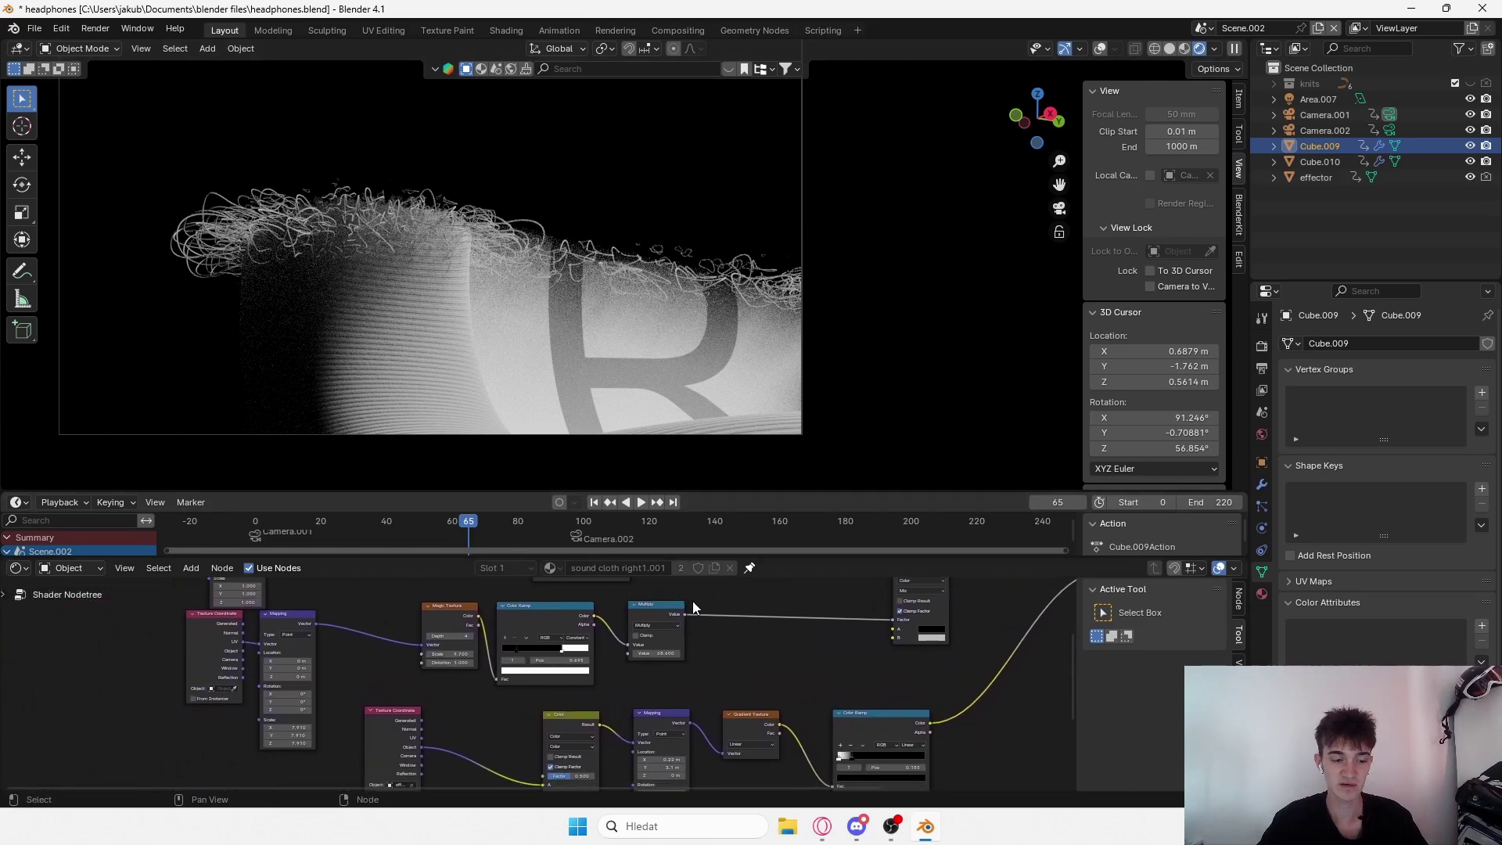
pyautogui.scroll(2, 454, 621)
pyautogui.moveTo(450, 620); pyautogui.dragTo(511, 635, button='middle')
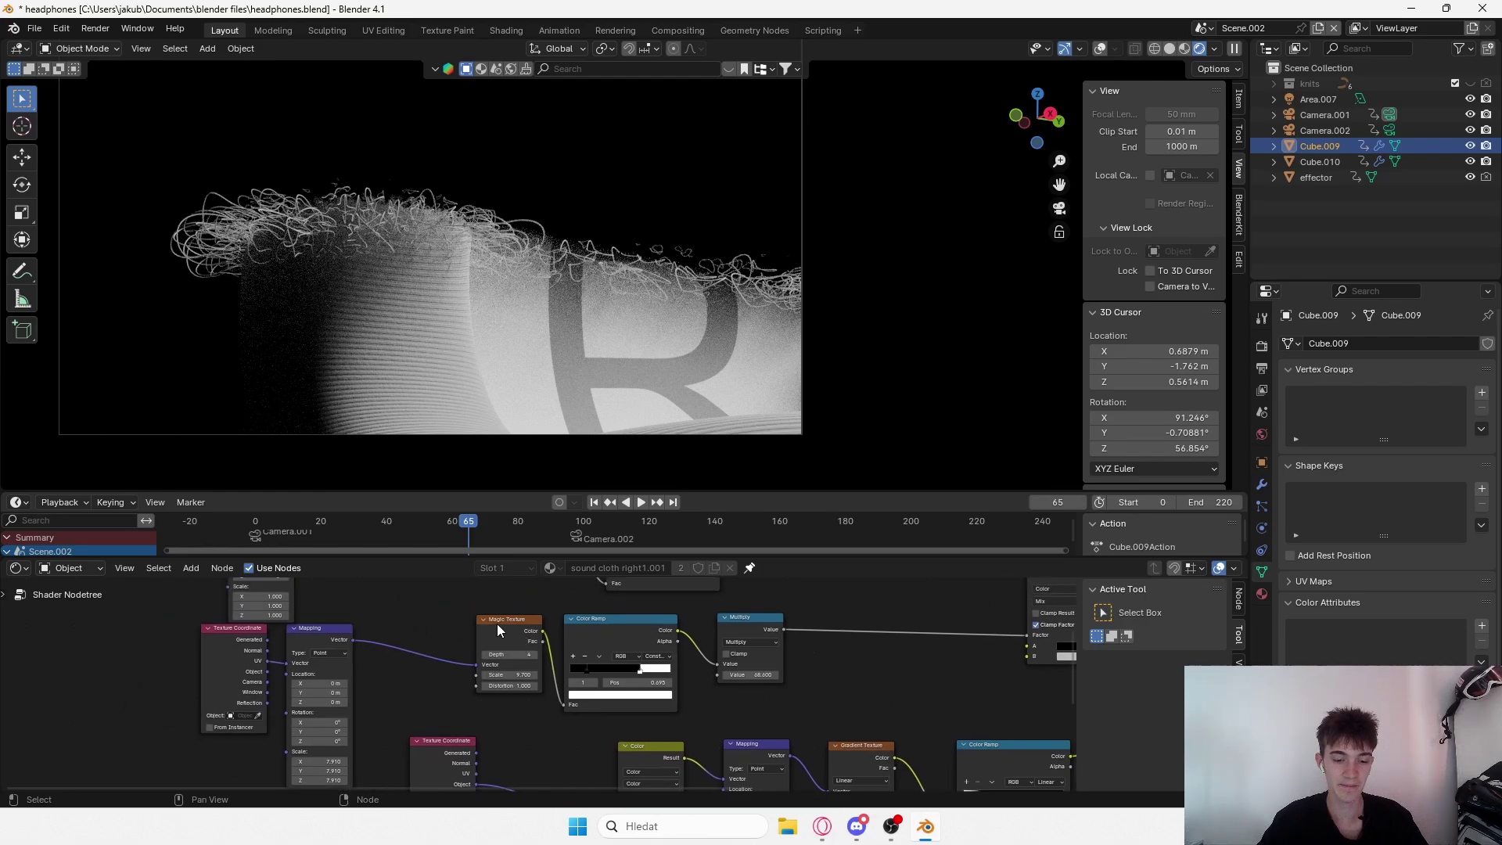
pyautogui.scroll(2, 499, 627)
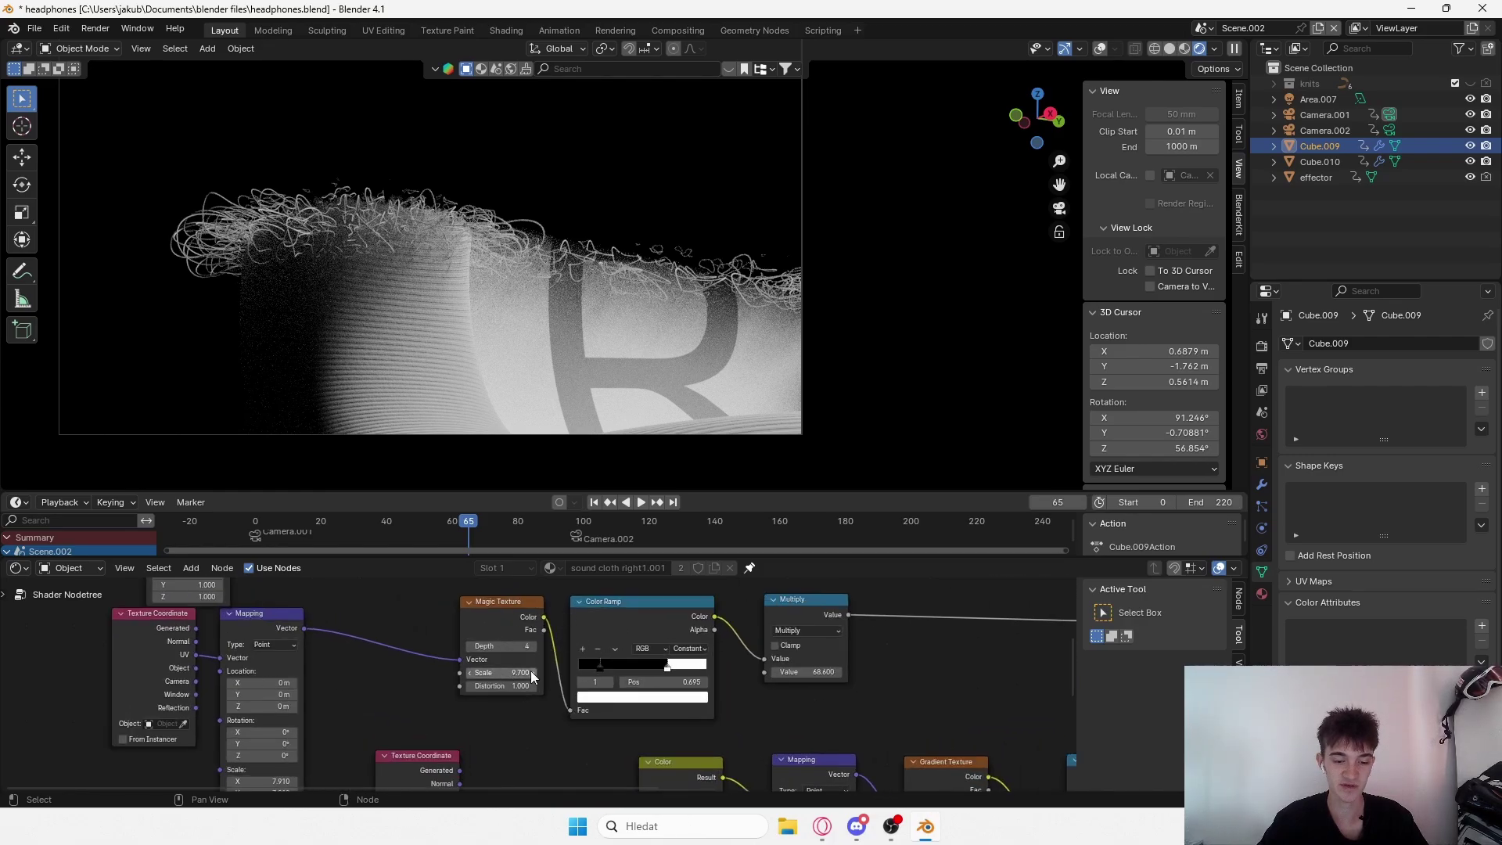
pyautogui.moveTo(622, 633)
pyautogui.mouseDown(button='middle')
pyautogui.moveTo(519, 642)
pyautogui.moveTo(524, 677)
pyautogui.mouseUp(button='middle')
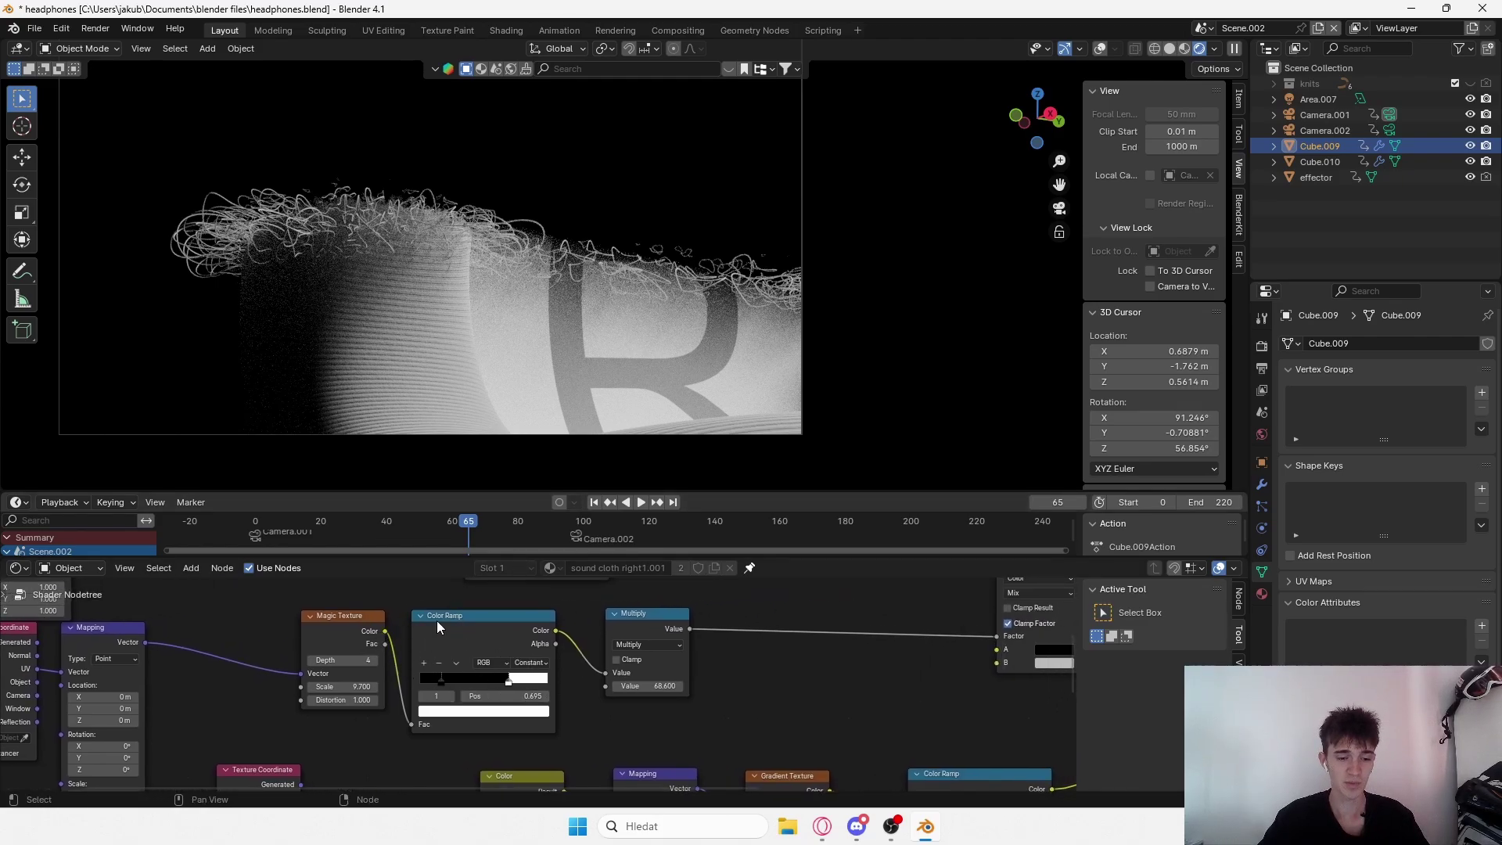
pyautogui.moveTo(680, 642); pyautogui.dragTo(514, 650, button='middle')
pyautogui.scroll(1, 514, 649)
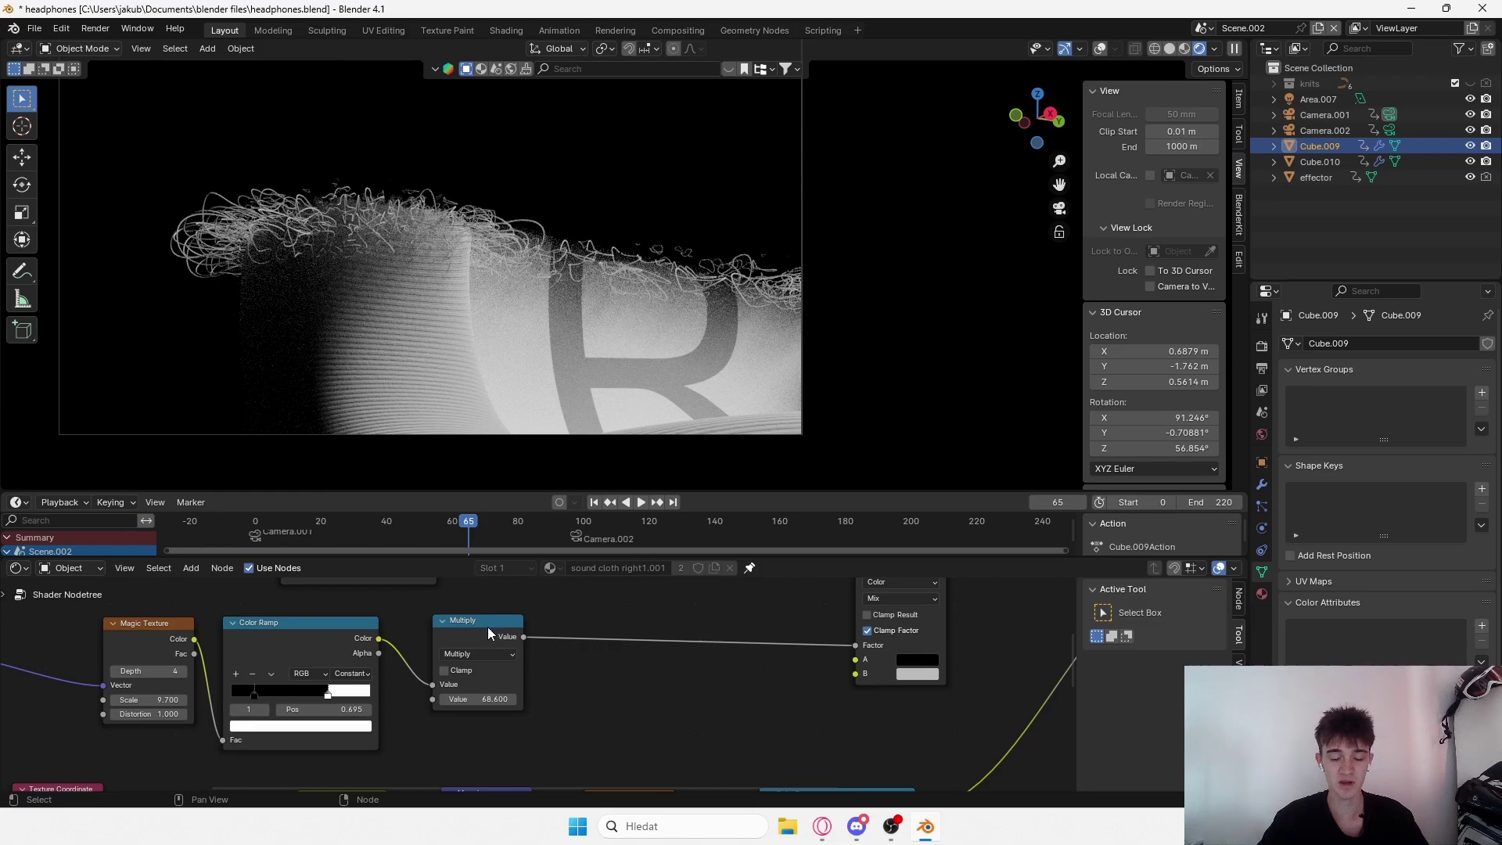
pyautogui.hscroll(5, 497, 627)
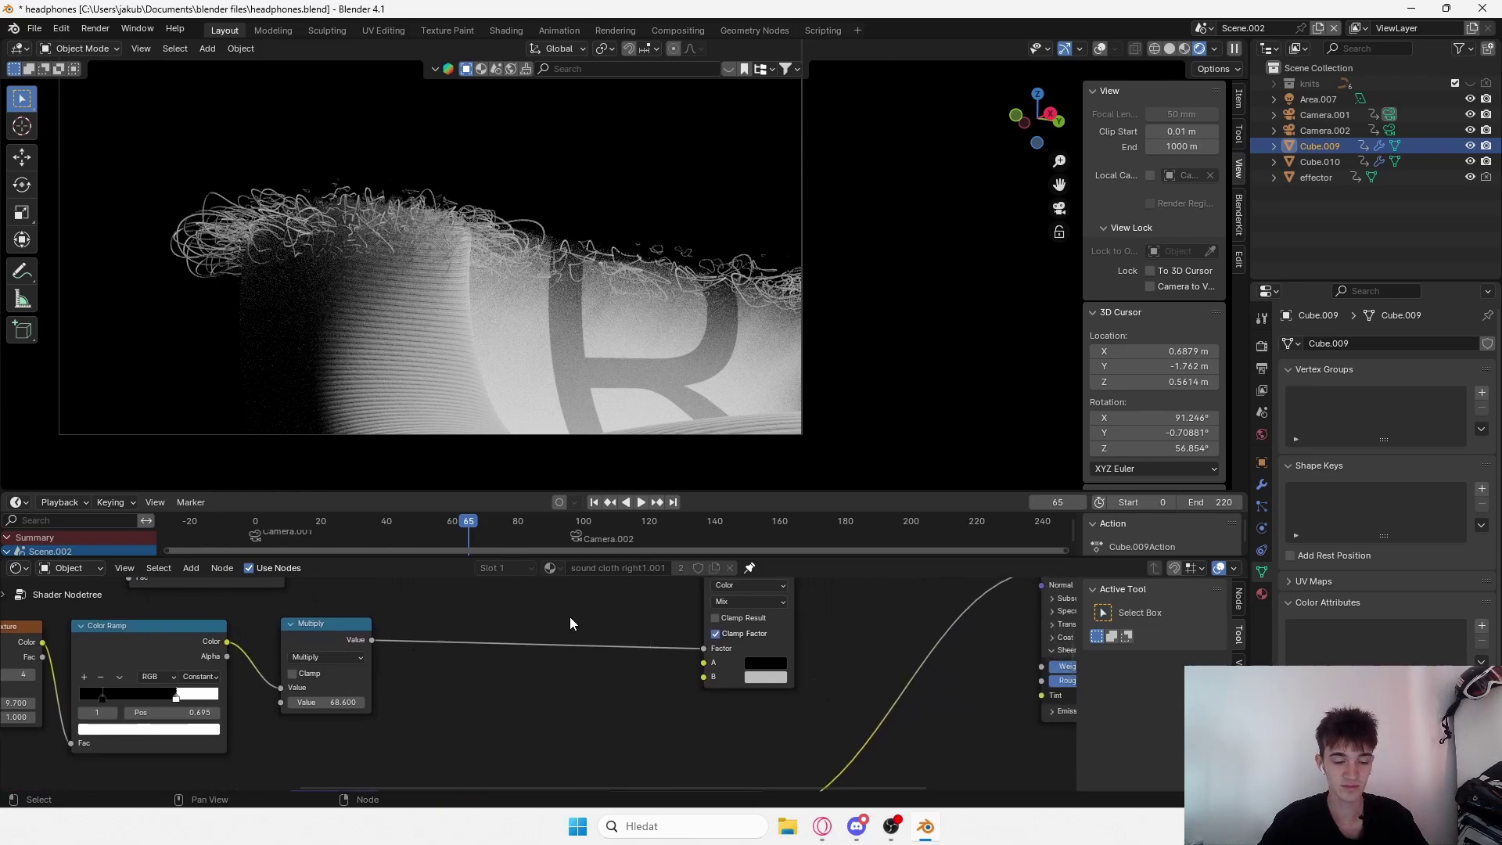
pyautogui.hscroll(6, 570, 623)
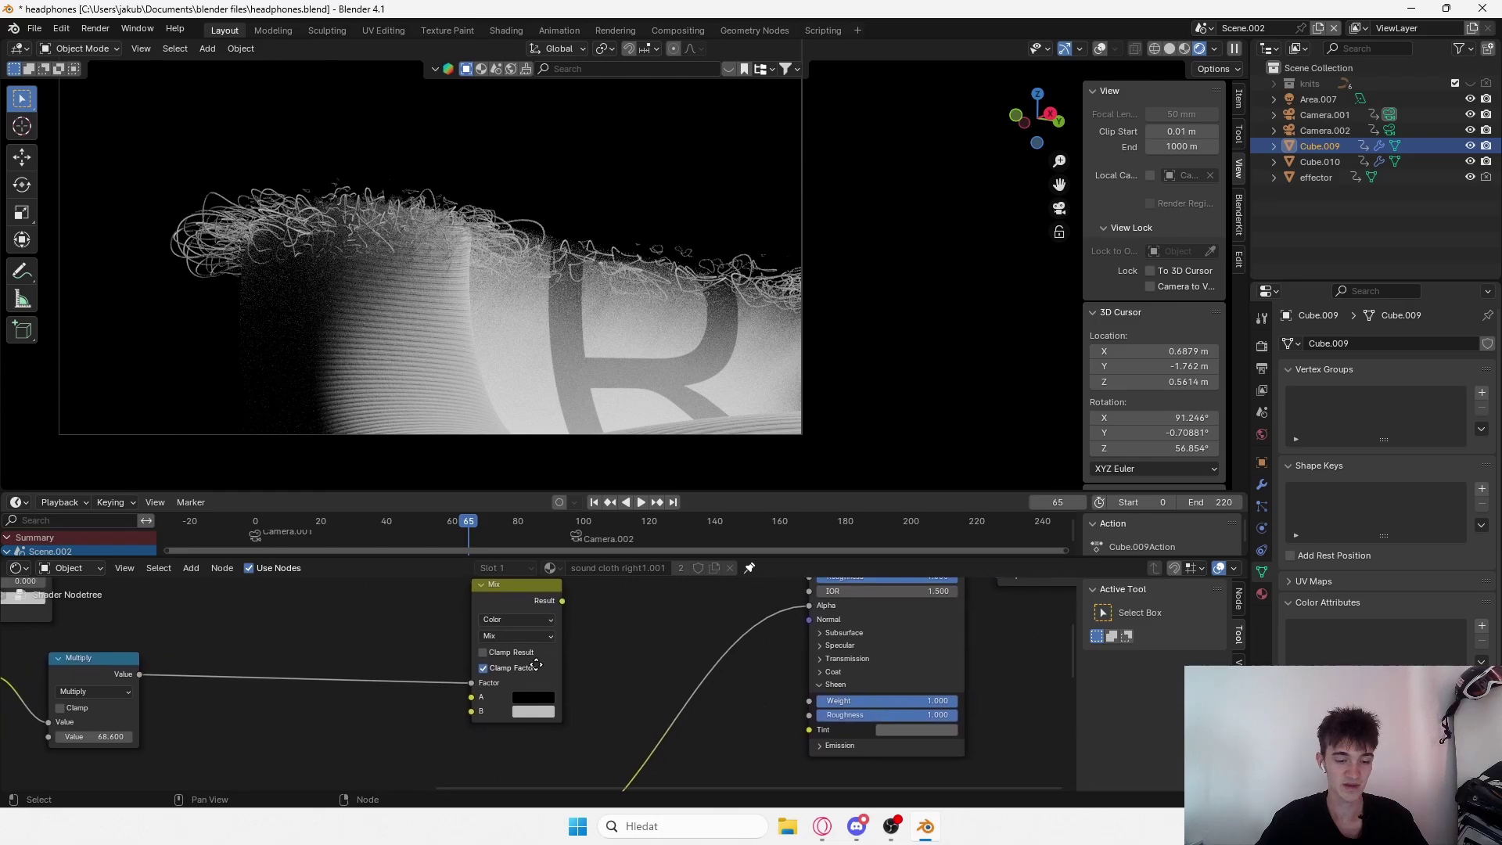
pyautogui.moveTo(536, 665); pyautogui.dragTo(584, 678, button='middle')
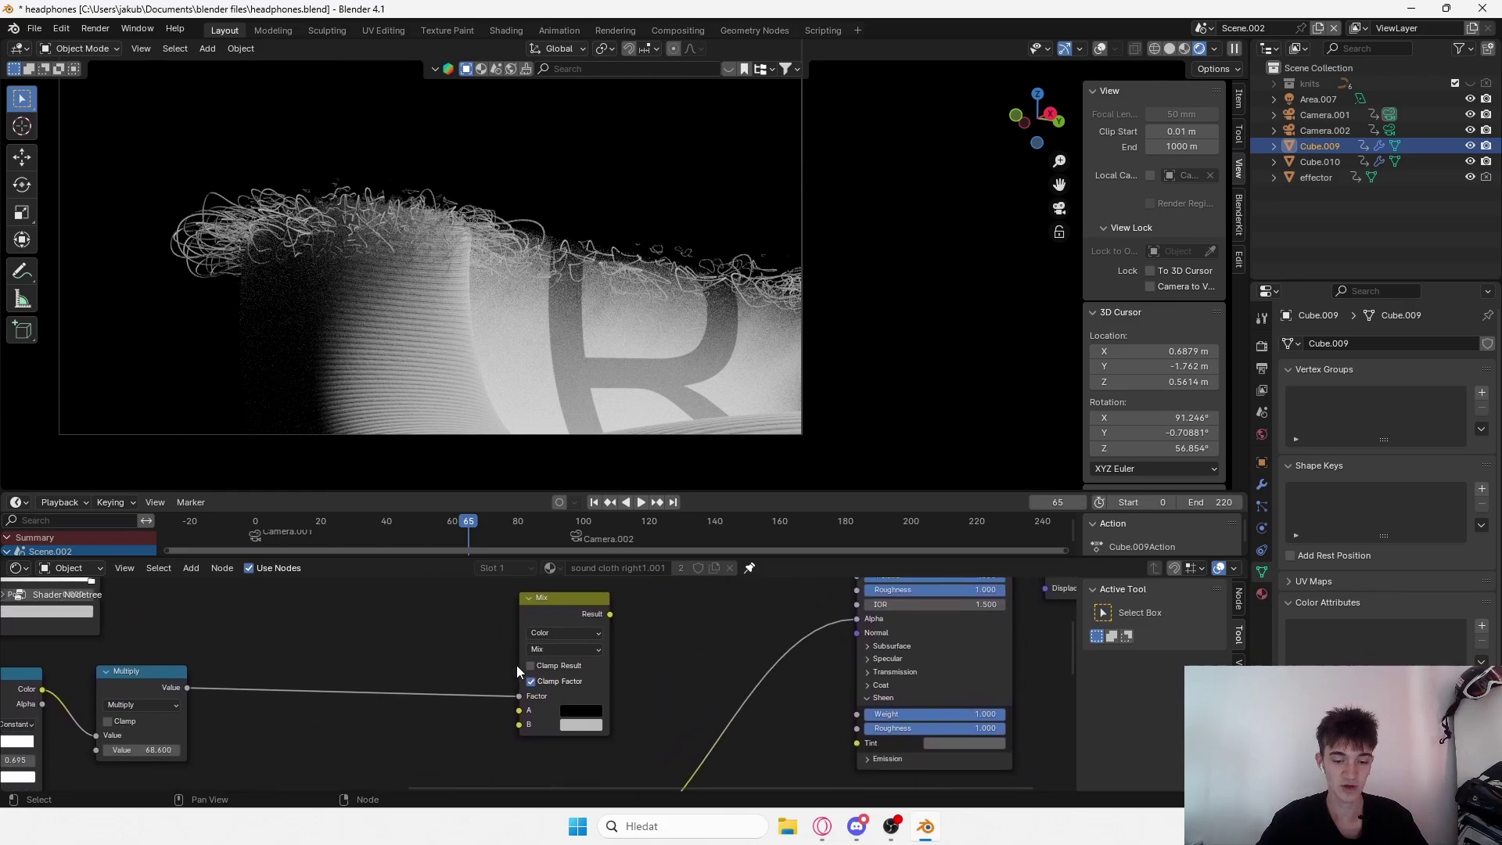
# Move the Multiply node's link from the Mix Factor to the Principled BSDF's Alpha.
pyautogui.moveTo(521, 695); pyautogui.dragTo(867, 624)
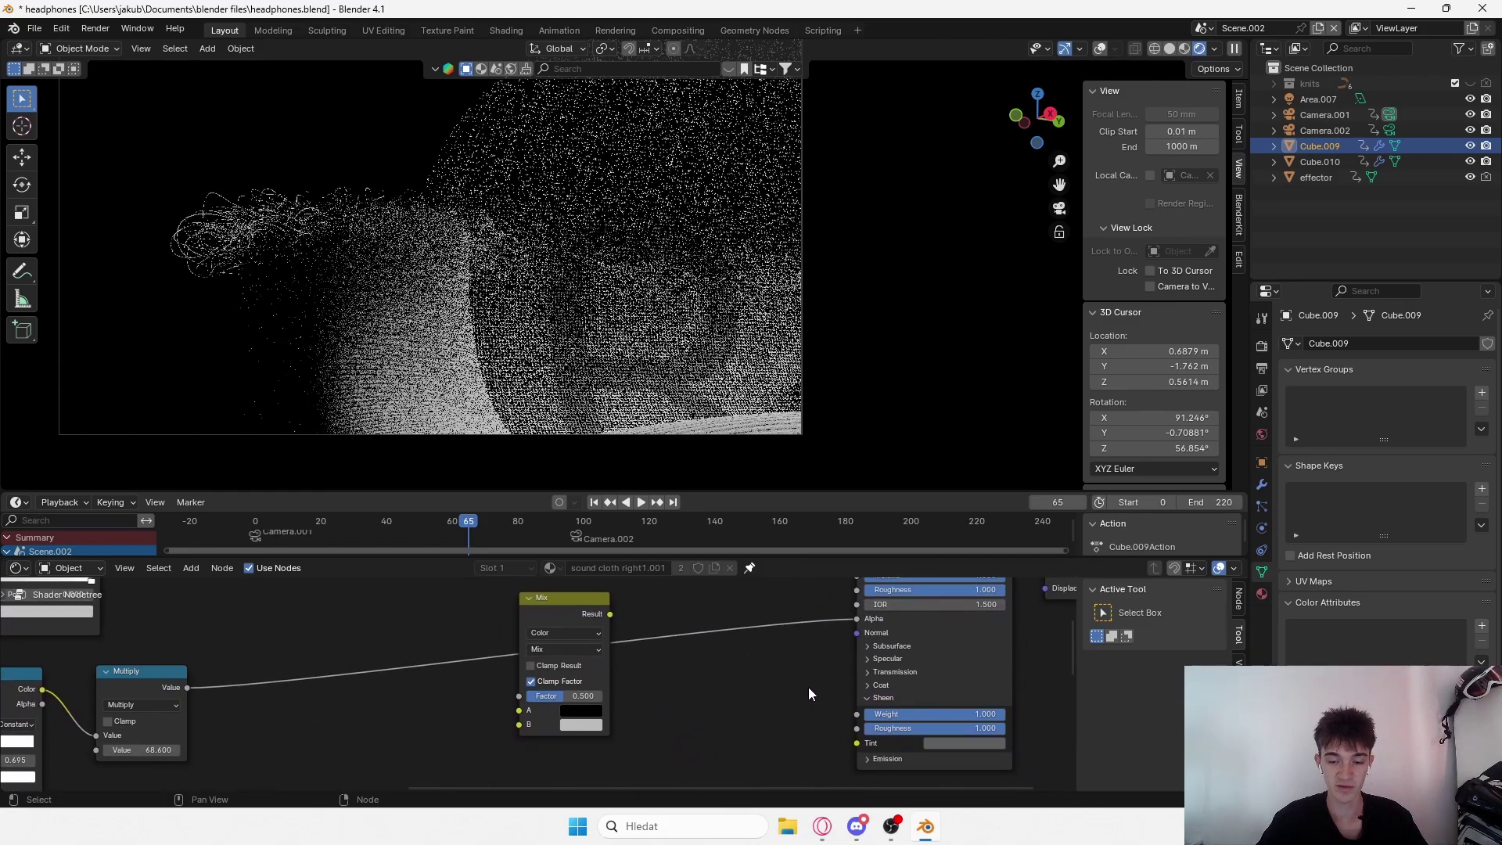
pyautogui.scroll(-2, 794, 703)
pyautogui.moveTo(789, 710); pyautogui.dragTo(744, 839, button='middle')
pyautogui.moveTo(656, 642); pyautogui.dragTo(603, 713, button='middle')
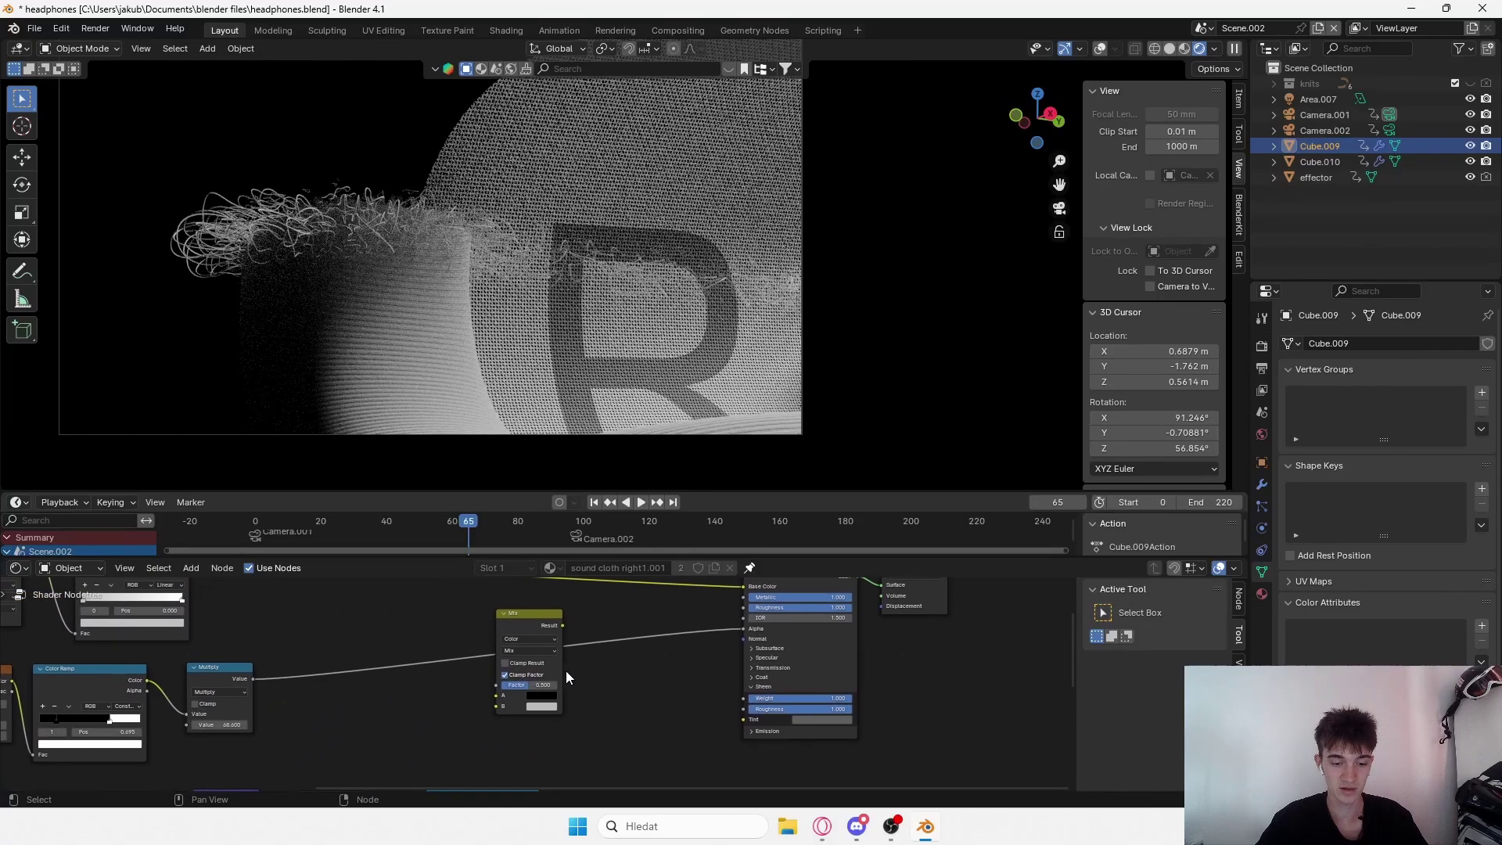
# Insert the Mix node into the link between the Multiply node and the Principled BSDF's Alpha.
pyautogui.moveTo(535, 615); pyautogui.dragTo(537, 677)
pyautogui.scroll(-2, 640, 699)
pyautogui.moveTo(606, 770); pyautogui.dragTo(577, 702, button='middle')
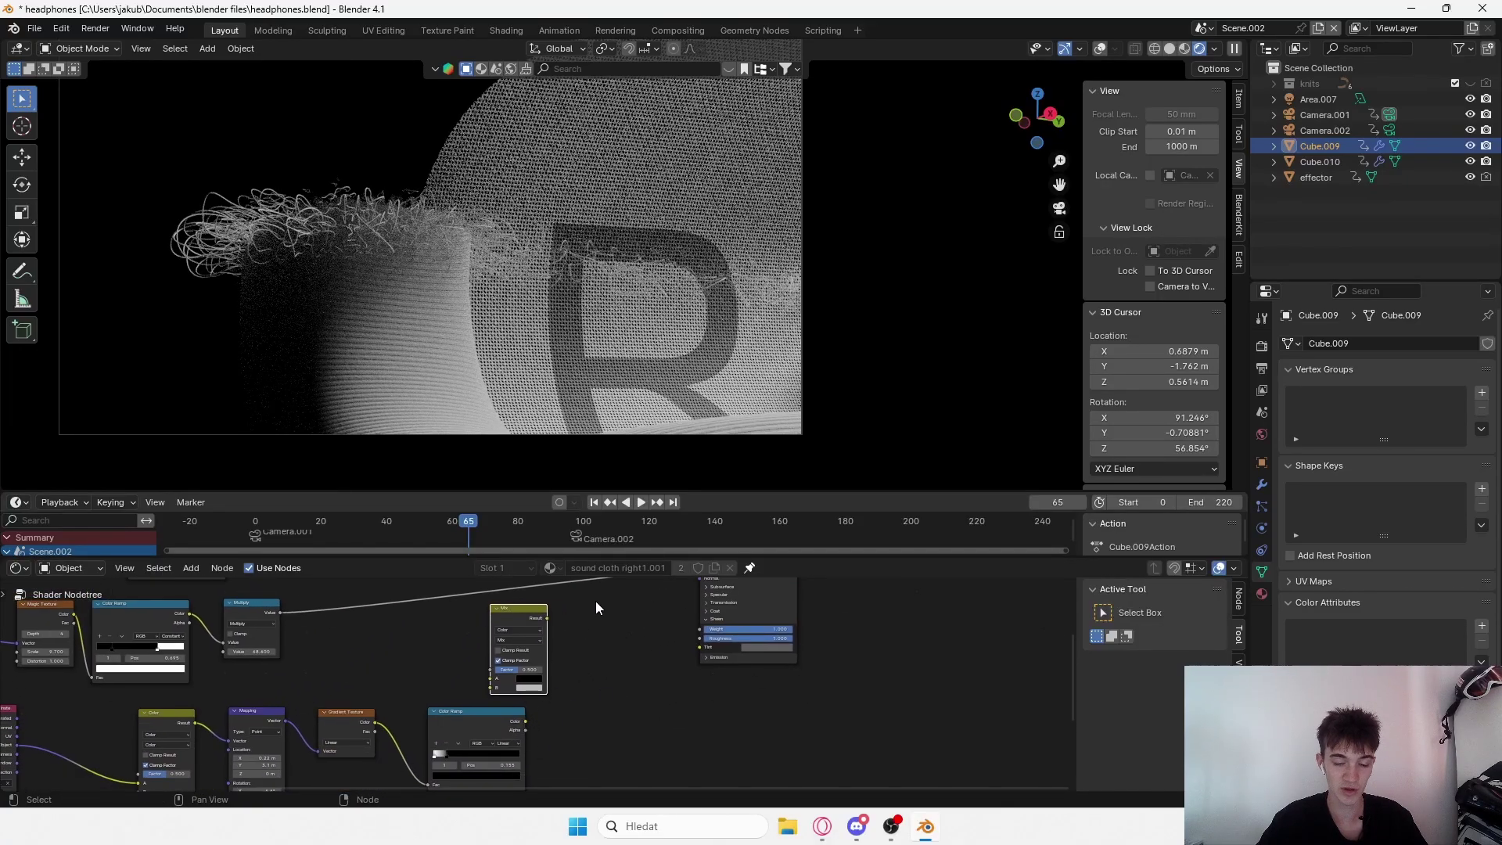
pyautogui.moveTo(596, 602); pyautogui.dragTo(597, 662, button='middle')
pyautogui.moveTo(534, 675); pyautogui.dragTo(654, 633)
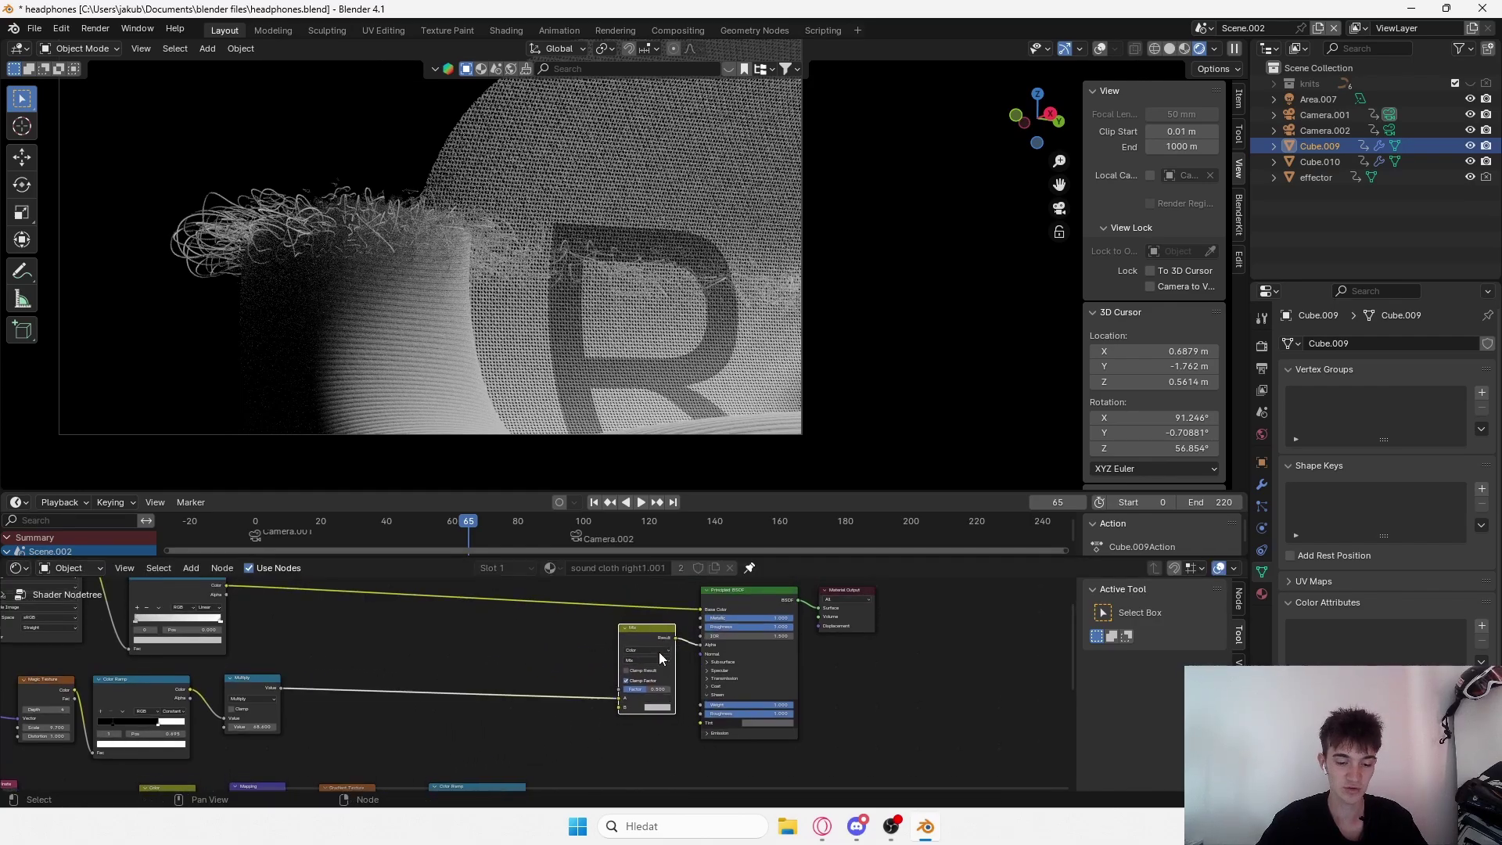
# Link the gradient Color Ramp's Color output to the Mix node's B input.
pyautogui.moveTo(585, 768); pyautogui.dragTo(599, 701, button='middle')
pyautogui.moveTo(541, 729); pyautogui.dragTo(665, 634)
pyautogui.moveTo(674, 630); pyautogui.dragTo(613, 689, button='middle')
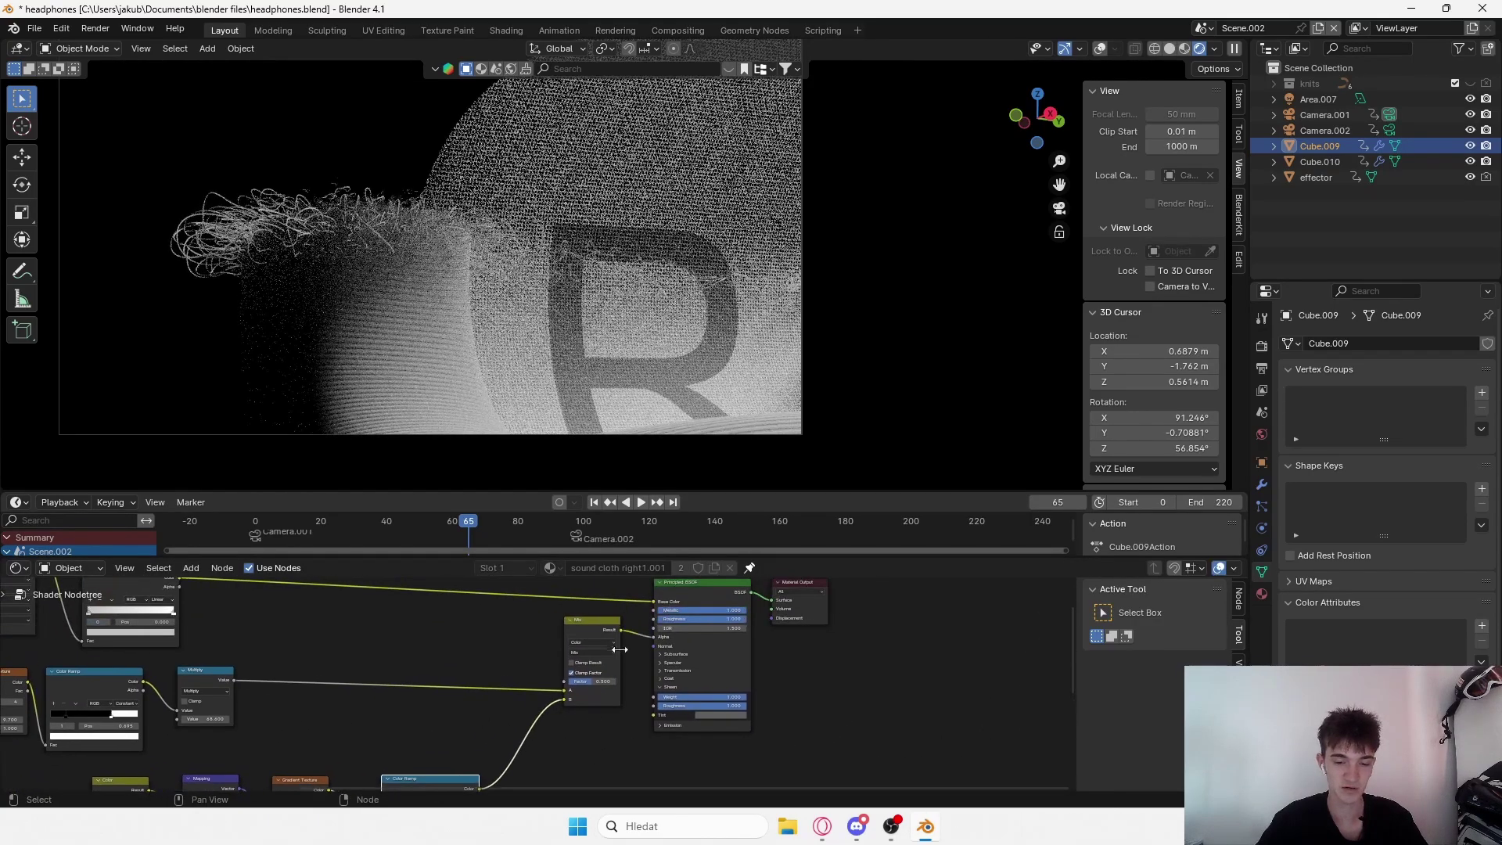
pyautogui.moveTo(654, 638); pyautogui.dragTo(680, 617, button='middle')
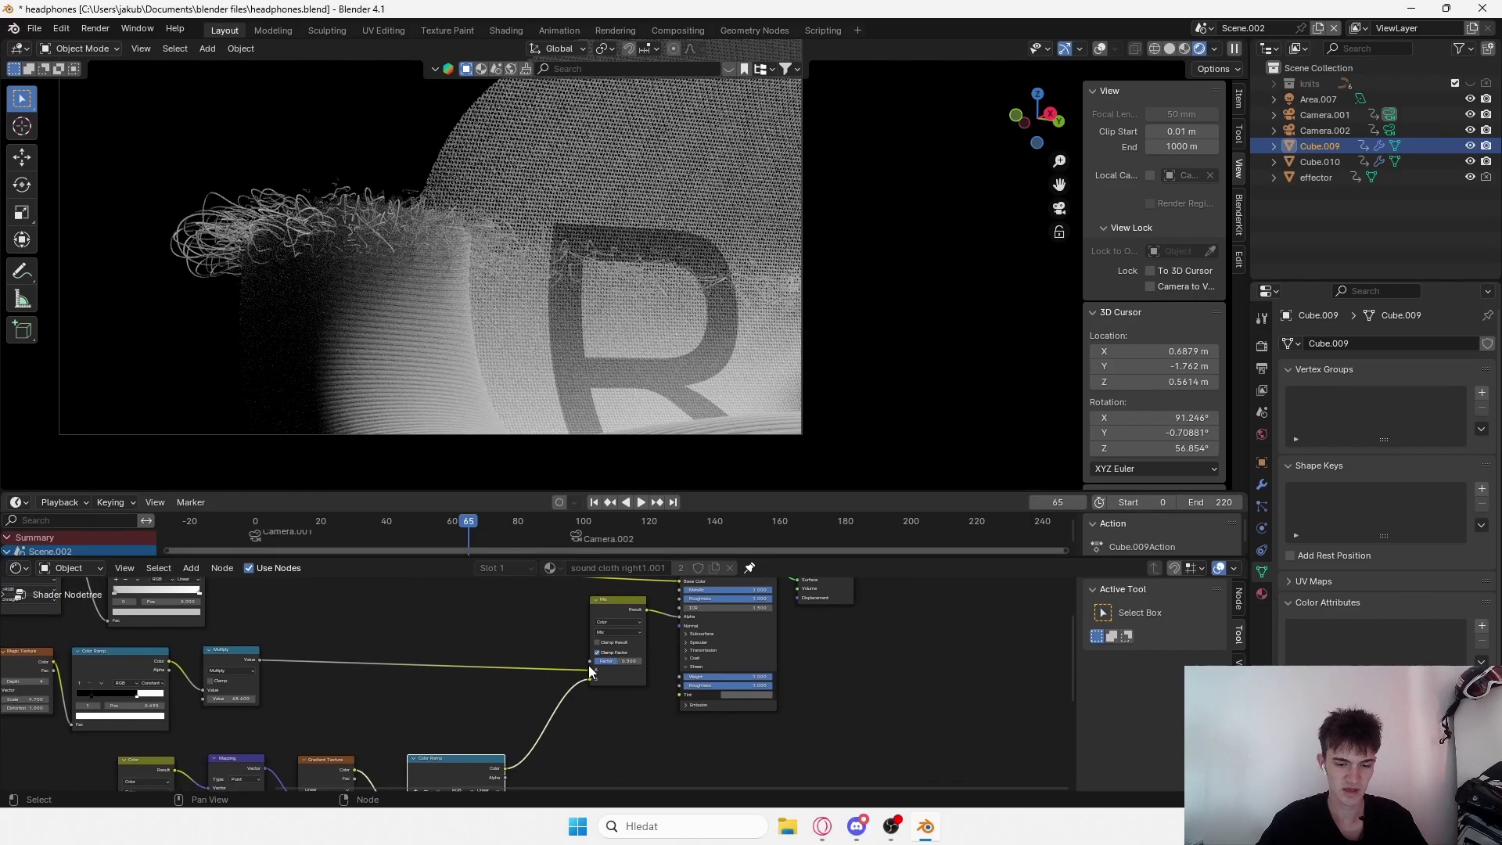
# Move the Multiply link from the Mix node's A input to its Factor input and save the file.
pyautogui.moveTo(590, 661); pyautogui.dragTo(589, 662)
pyautogui.press('Escape')
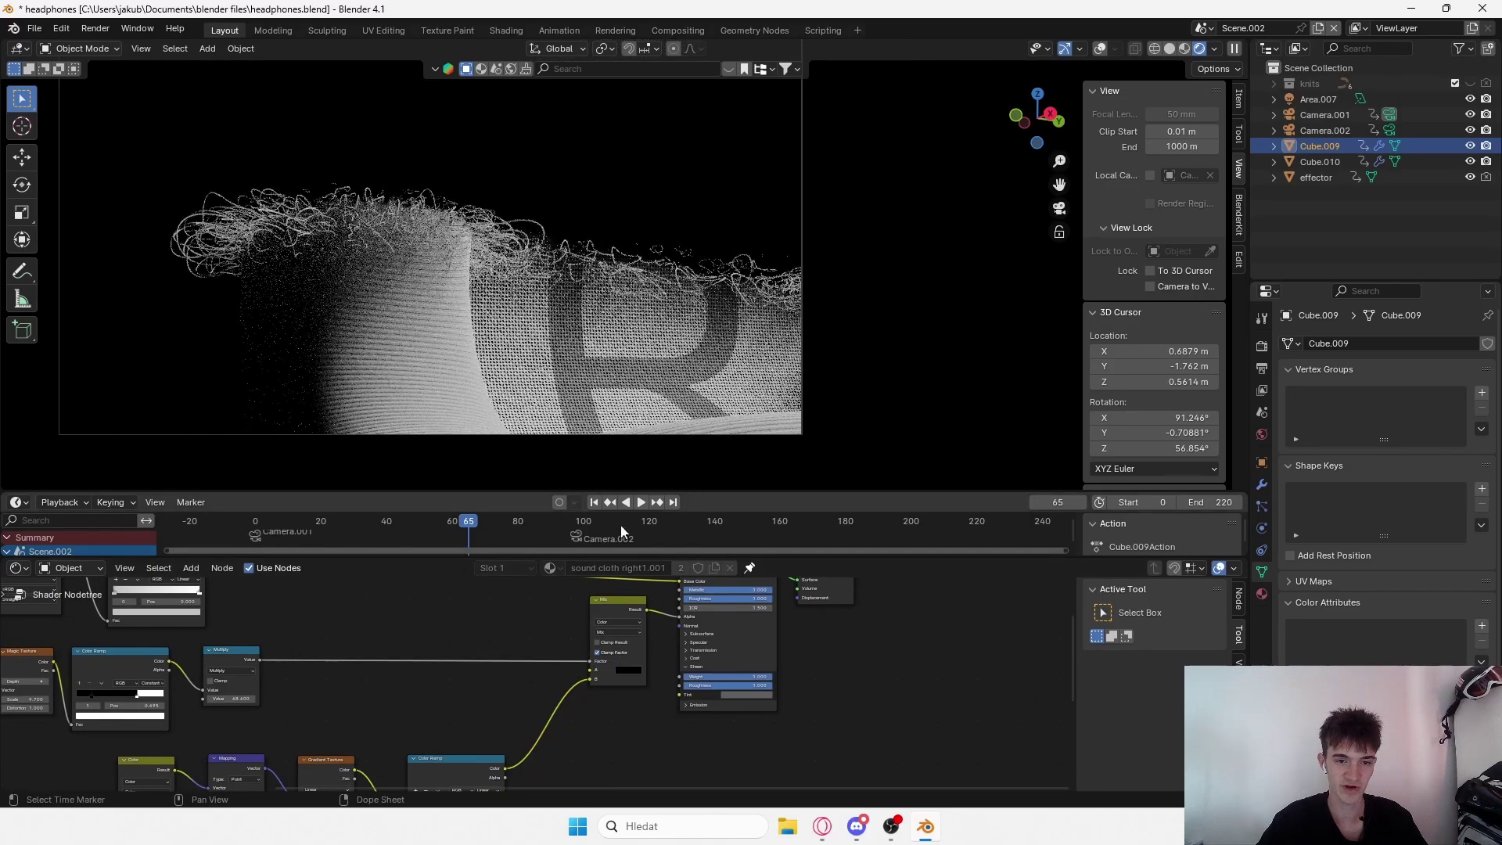
pyautogui.hotkey('ctrl', 's')
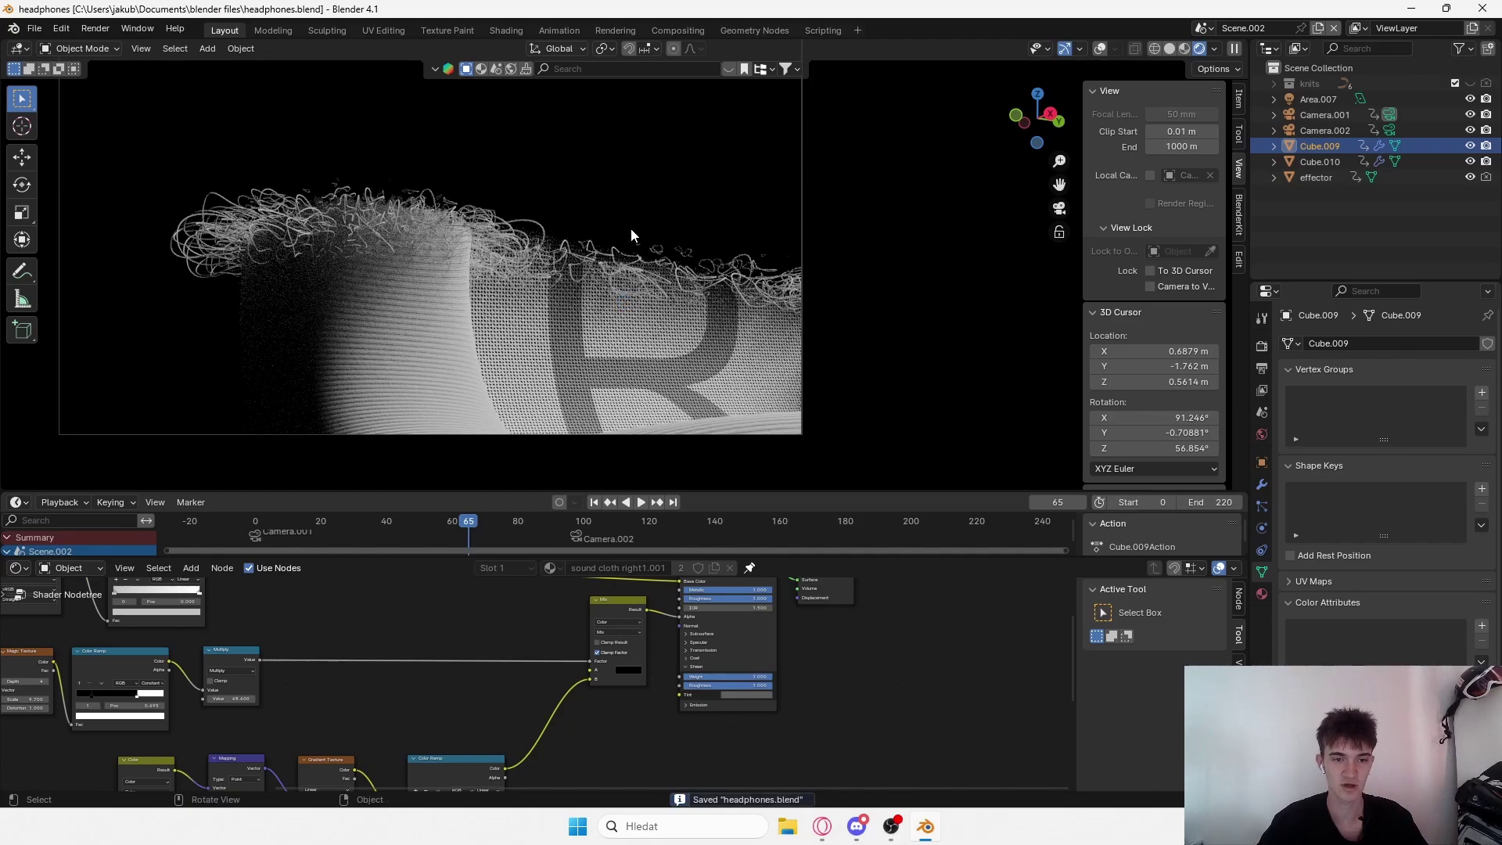
pyautogui.scroll(-3, 631, 228)
pyautogui.scroll(3, 597, 296)
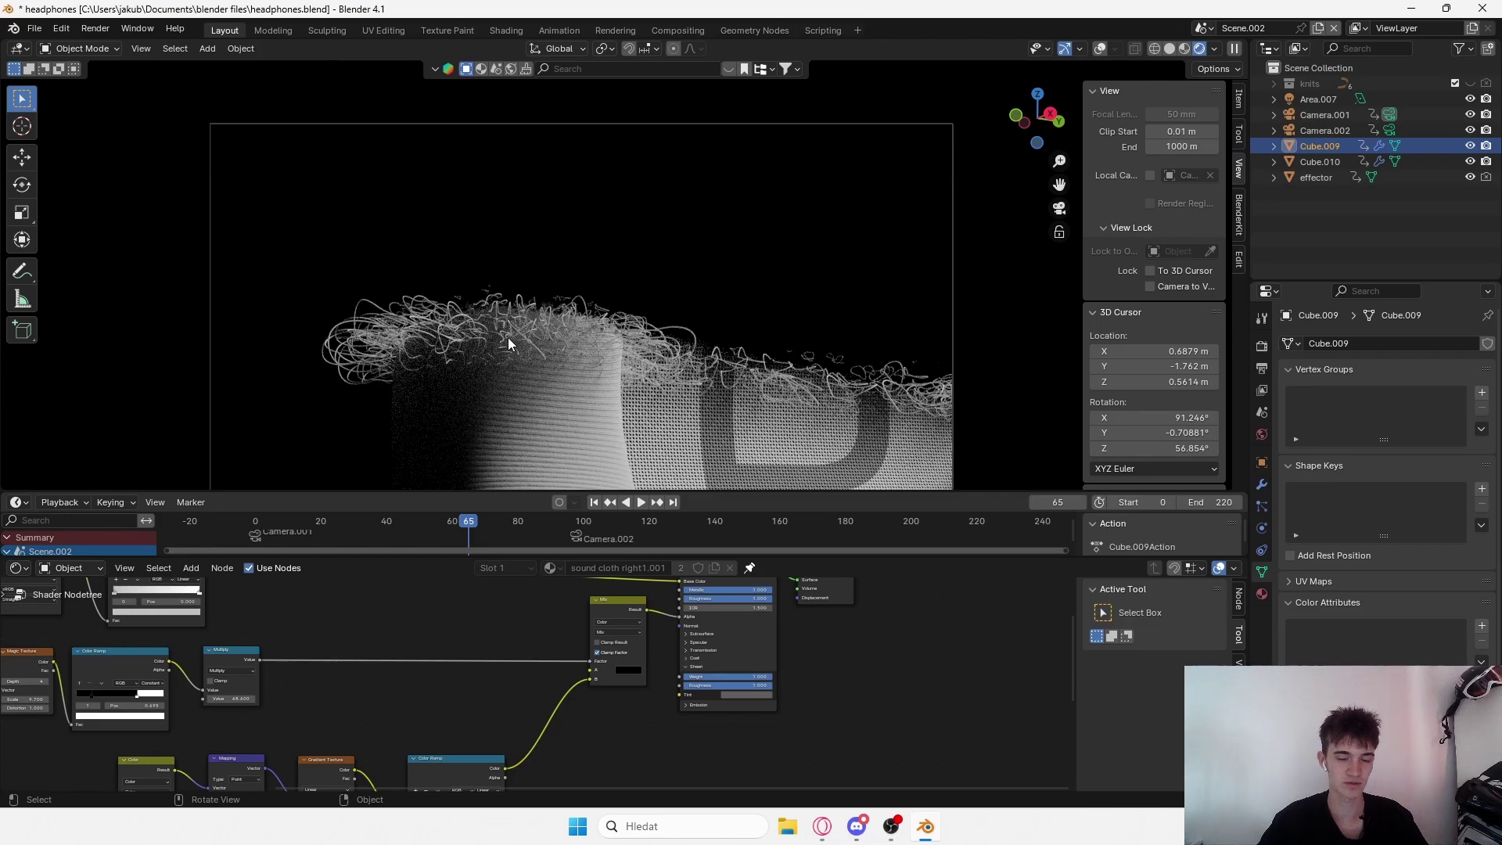
pyautogui.scroll(-2, 511, 634)
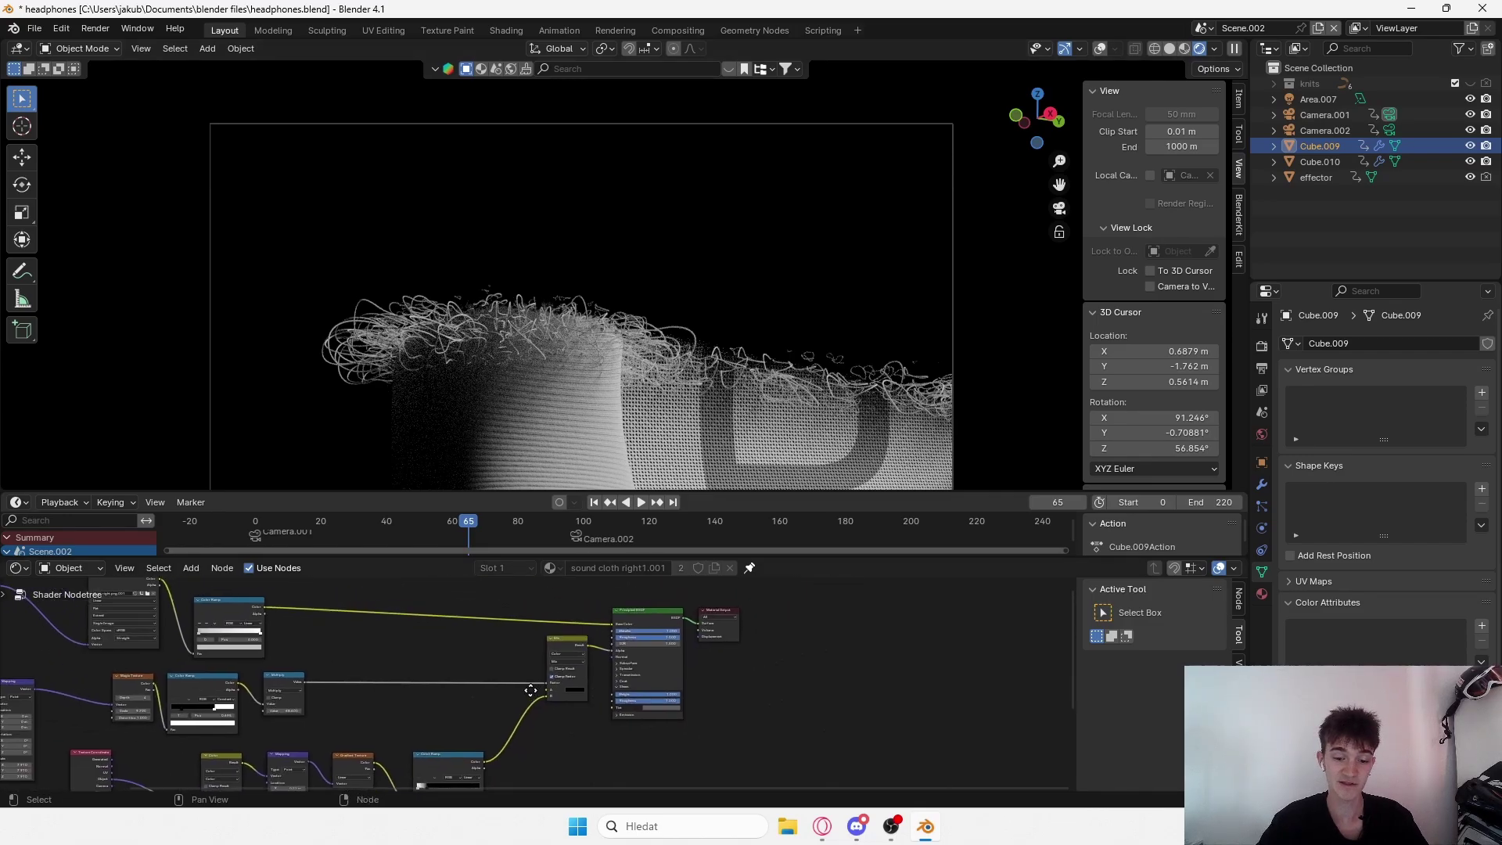
pyautogui.scroll(-2, 666, 373)
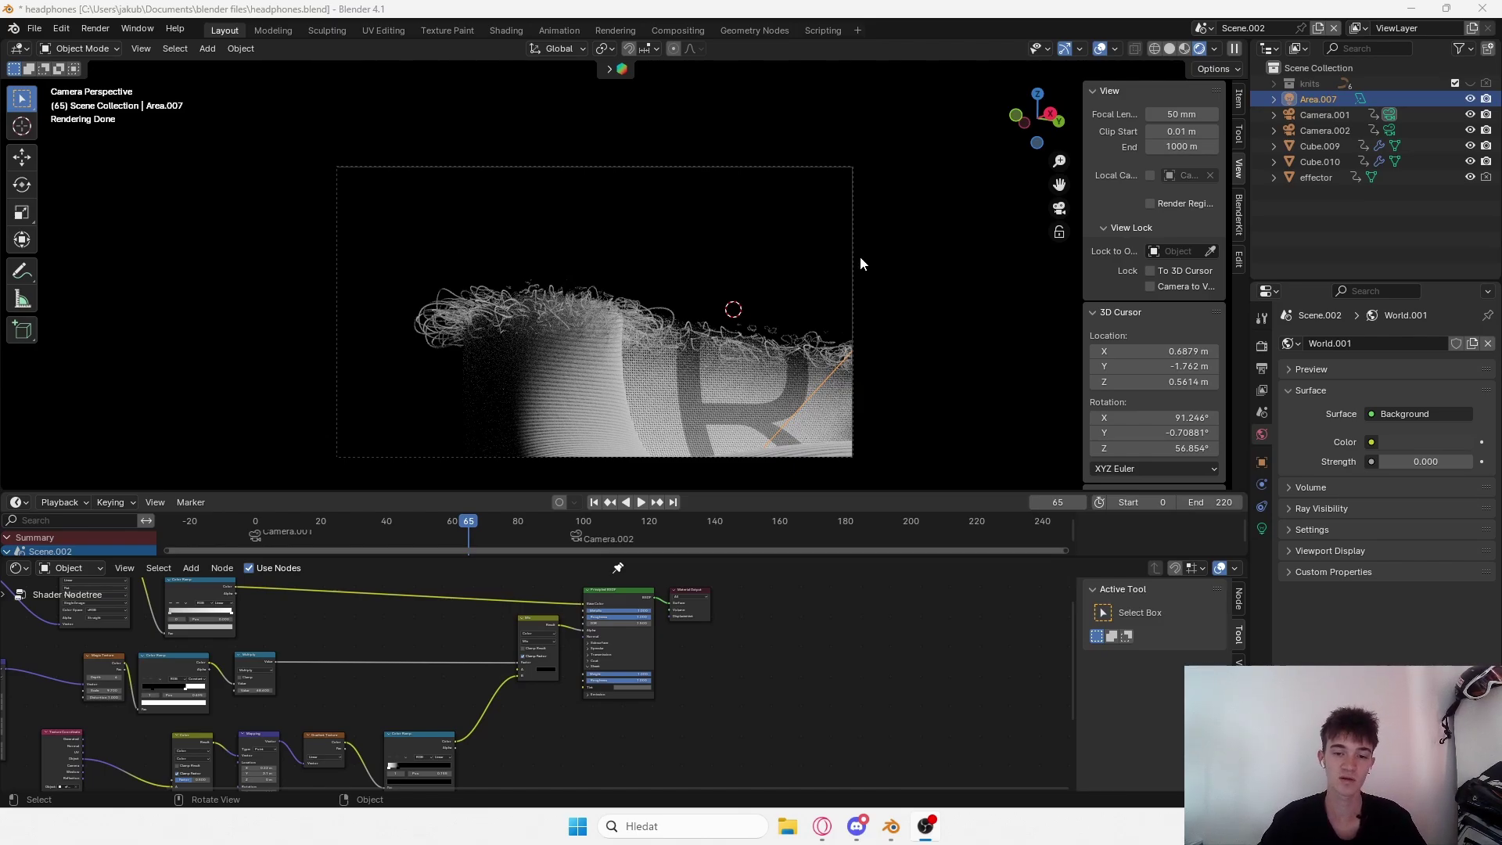
# Try repositioning the area light in solid shading and undo the move.
pyautogui.click(1170, 48)
pyautogui.moveTo(888, 256)
pyautogui.mouseDown(button='middle')
pyautogui.moveTo(783, 292)
pyautogui.moveTo(931, 223)
pyautogui.moveTo(936, 252)
pyautogui.moveTo(842, 228)
pyautogui.moveTo(848, 259)
pyautogui.mouseUp(button='middle')
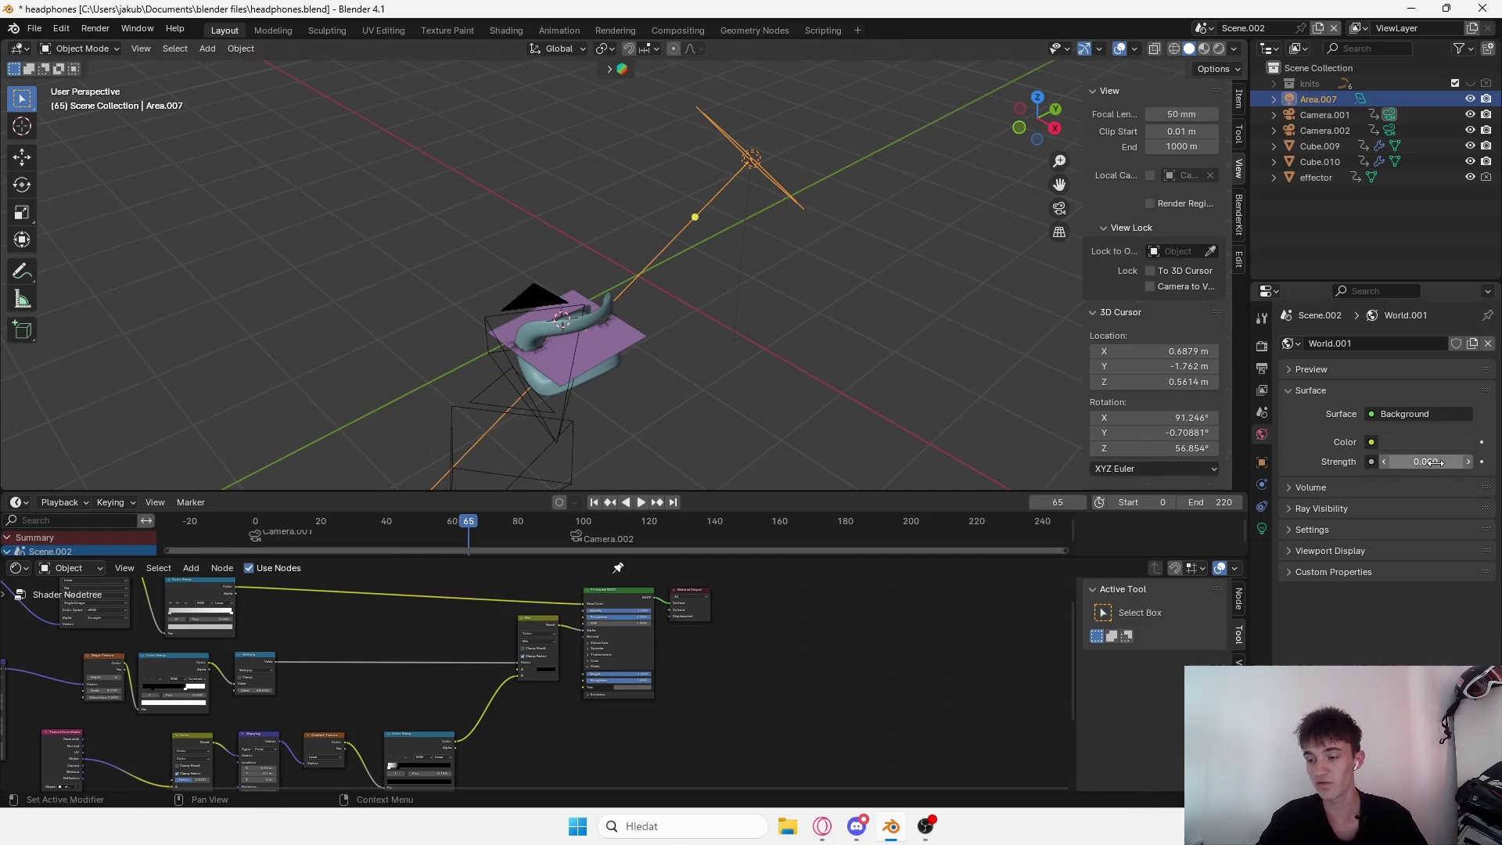
pyautogui.moveTo(838, 237); pyautogui.dragTo(675, 240, button='middle')
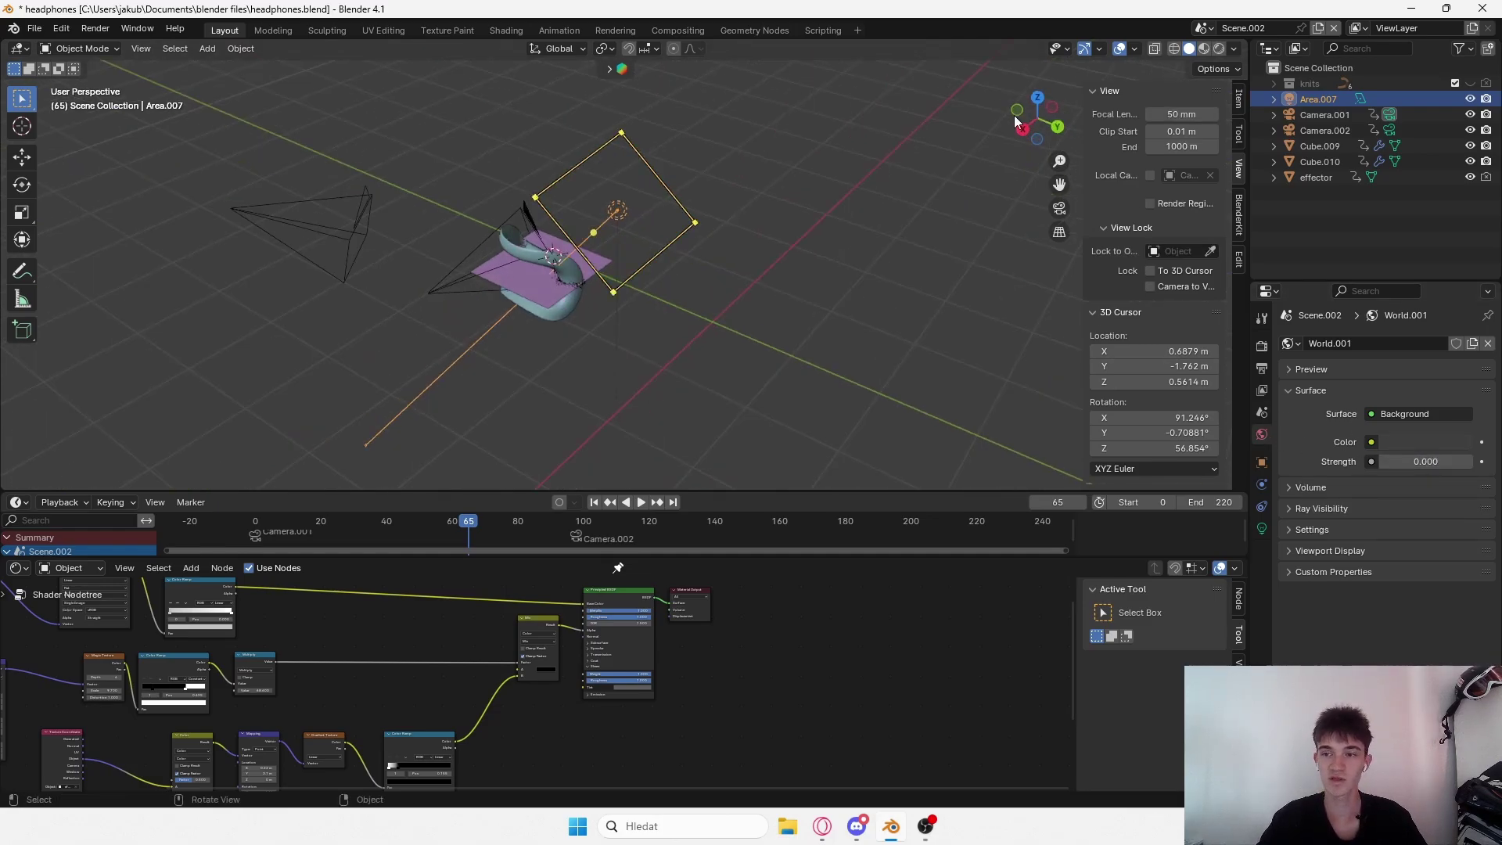
pyautogui.moveTo(791, 193)
pyautogui.mouseDown(button='middle')
pyautogui.moveTo(893, 172)
pyautogui.moveTo(764, 144)
pyautogui.moveTo(793, 183)
pyautogui.mouseUp(button='middle')
pyautogui.press('g')
pyautogui.click(656, 181)
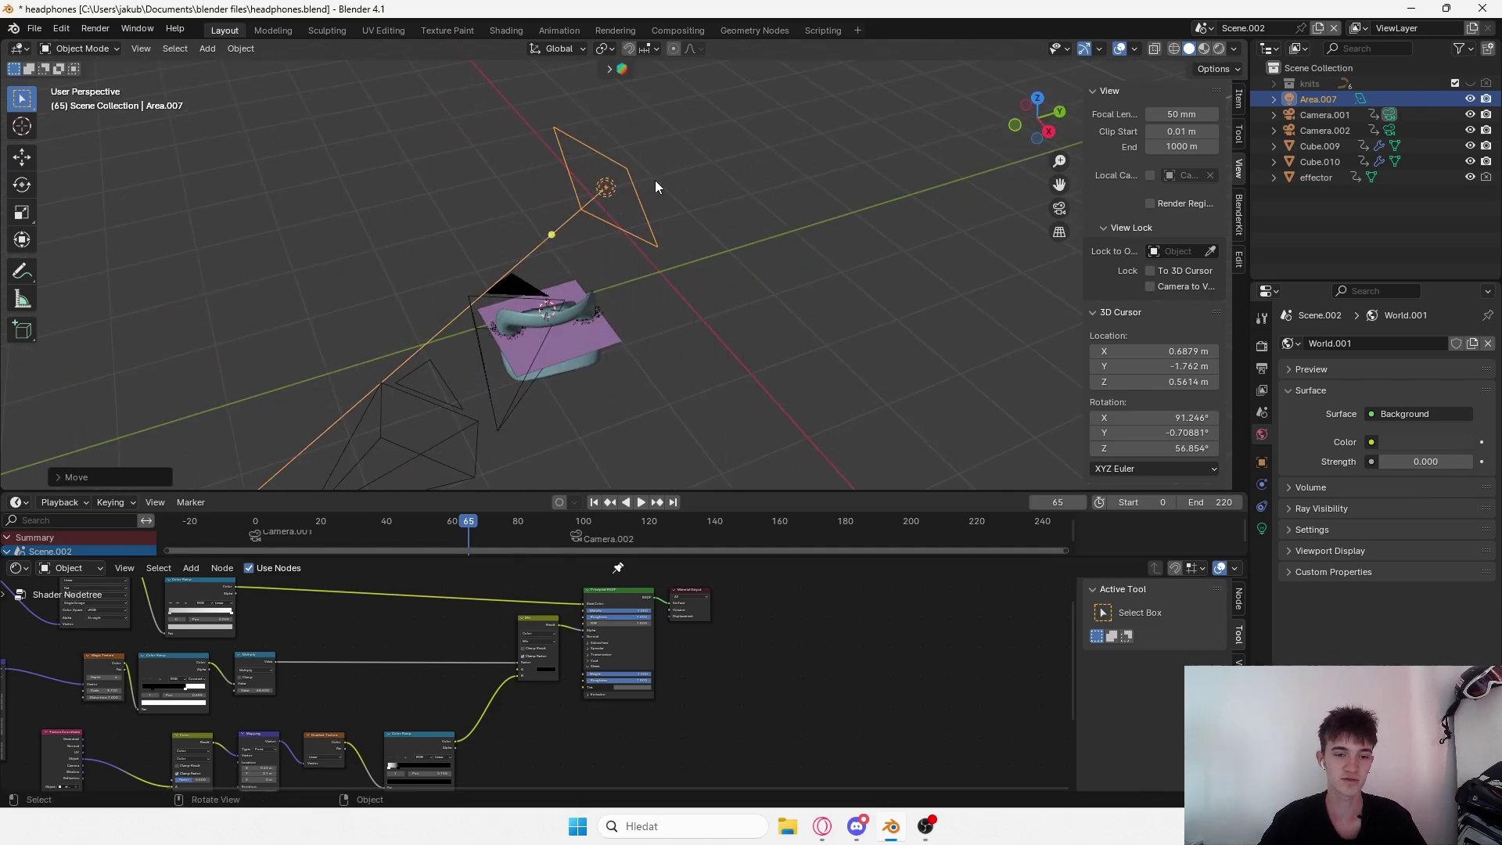
pyautogui.hotkey('ctrl', 'z')
# Return the viewport to rendered shading and show the area light's data settings.
pyautogui.click(1219, 49)
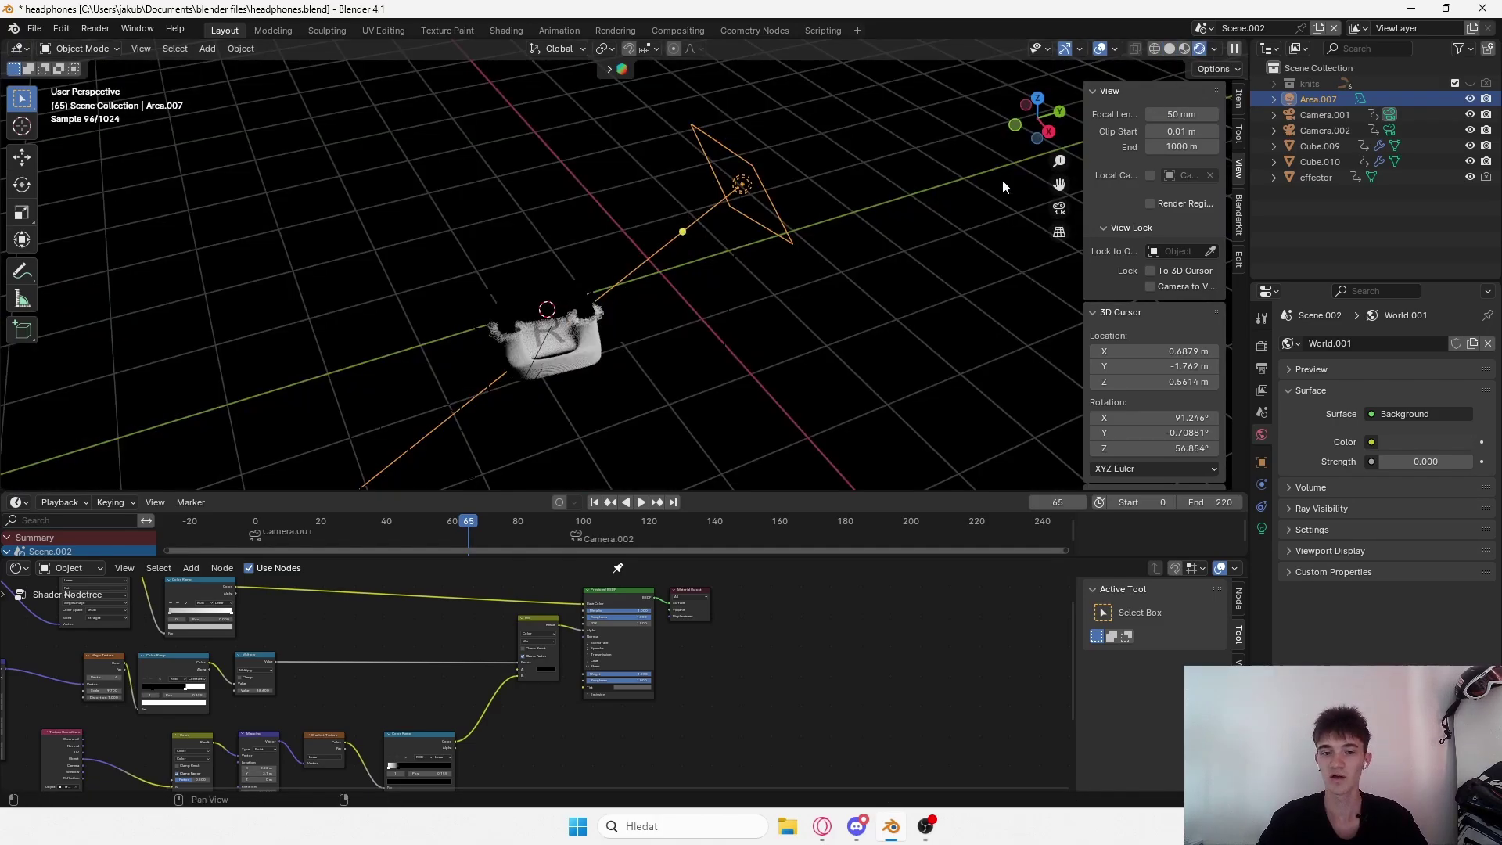
pyautogui.scroll(2, 723, 298)
pyautogui.keyDown('shift'); pyautogui.moveTo(820, 261); pyautogui.dragTo(805, 244, button='middle'); pyautogui.keyUp('shift')
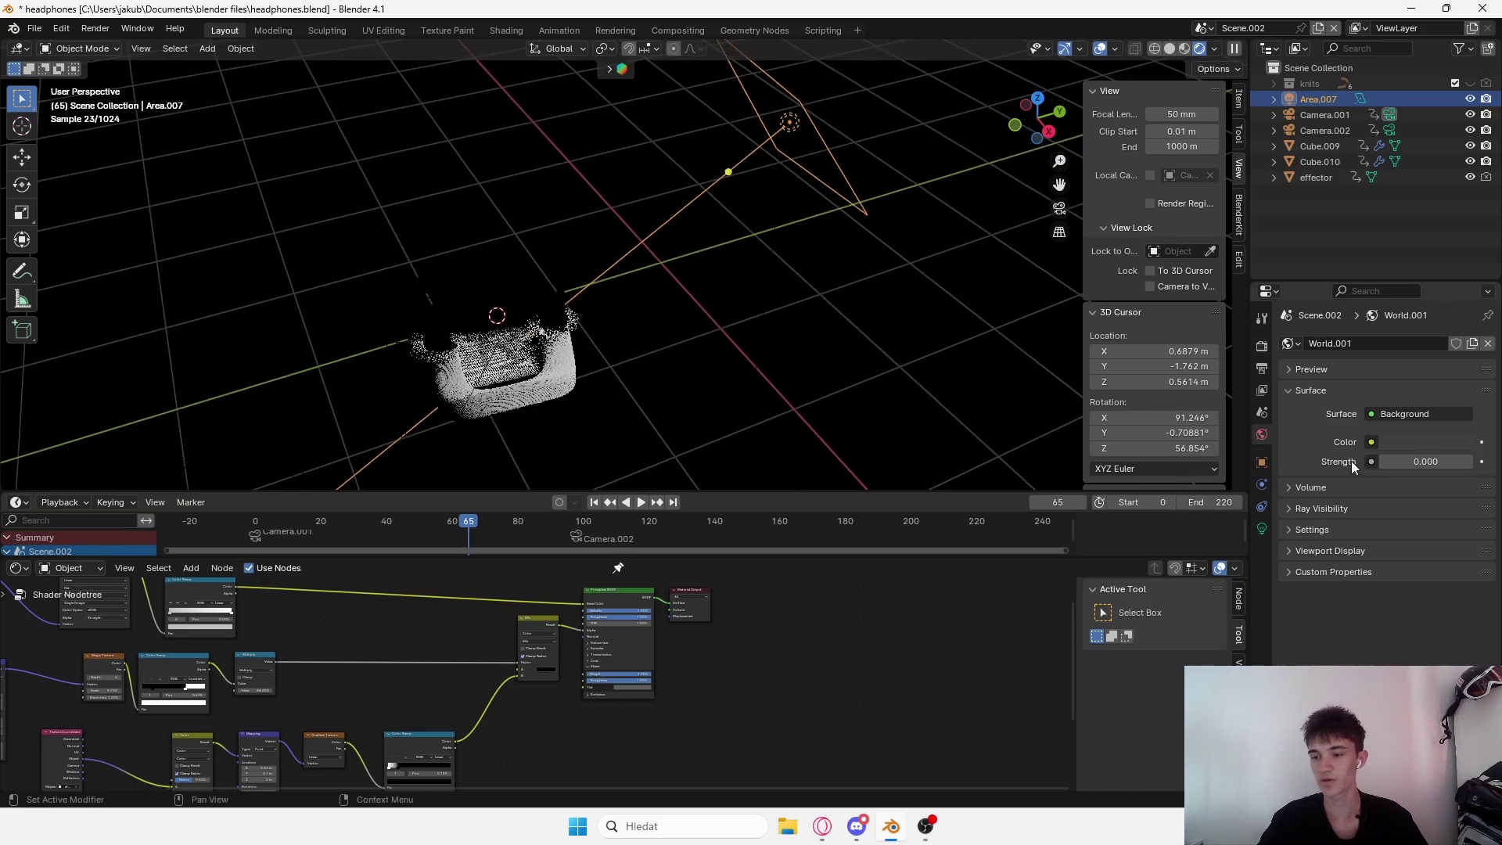
pyautogui.click(1261, 530)
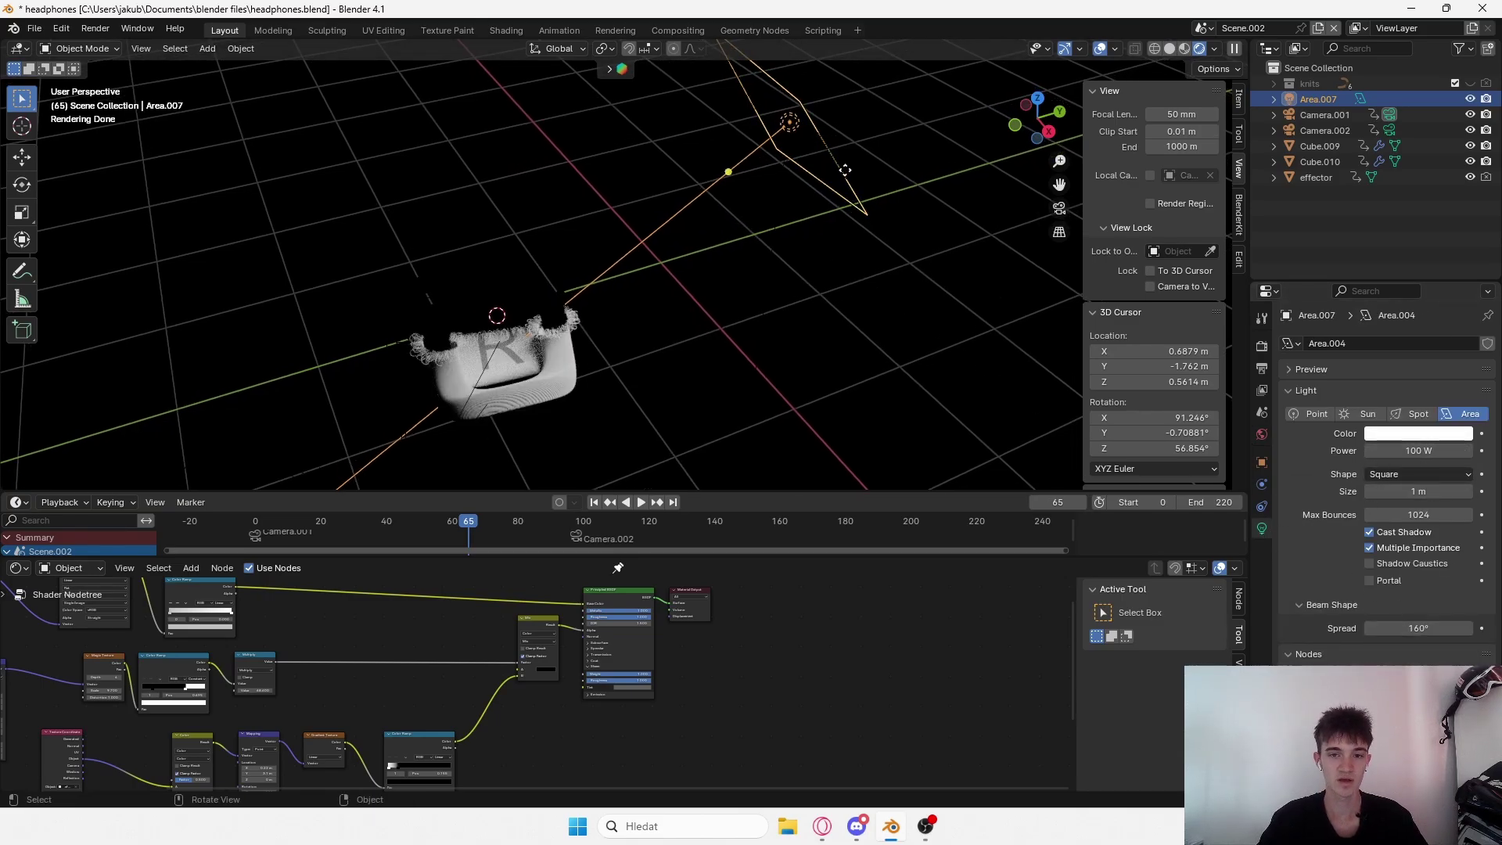
# Try moving the area light across the scene in rendered shading to compare how it lights the knit.
pyautogui.press('g')
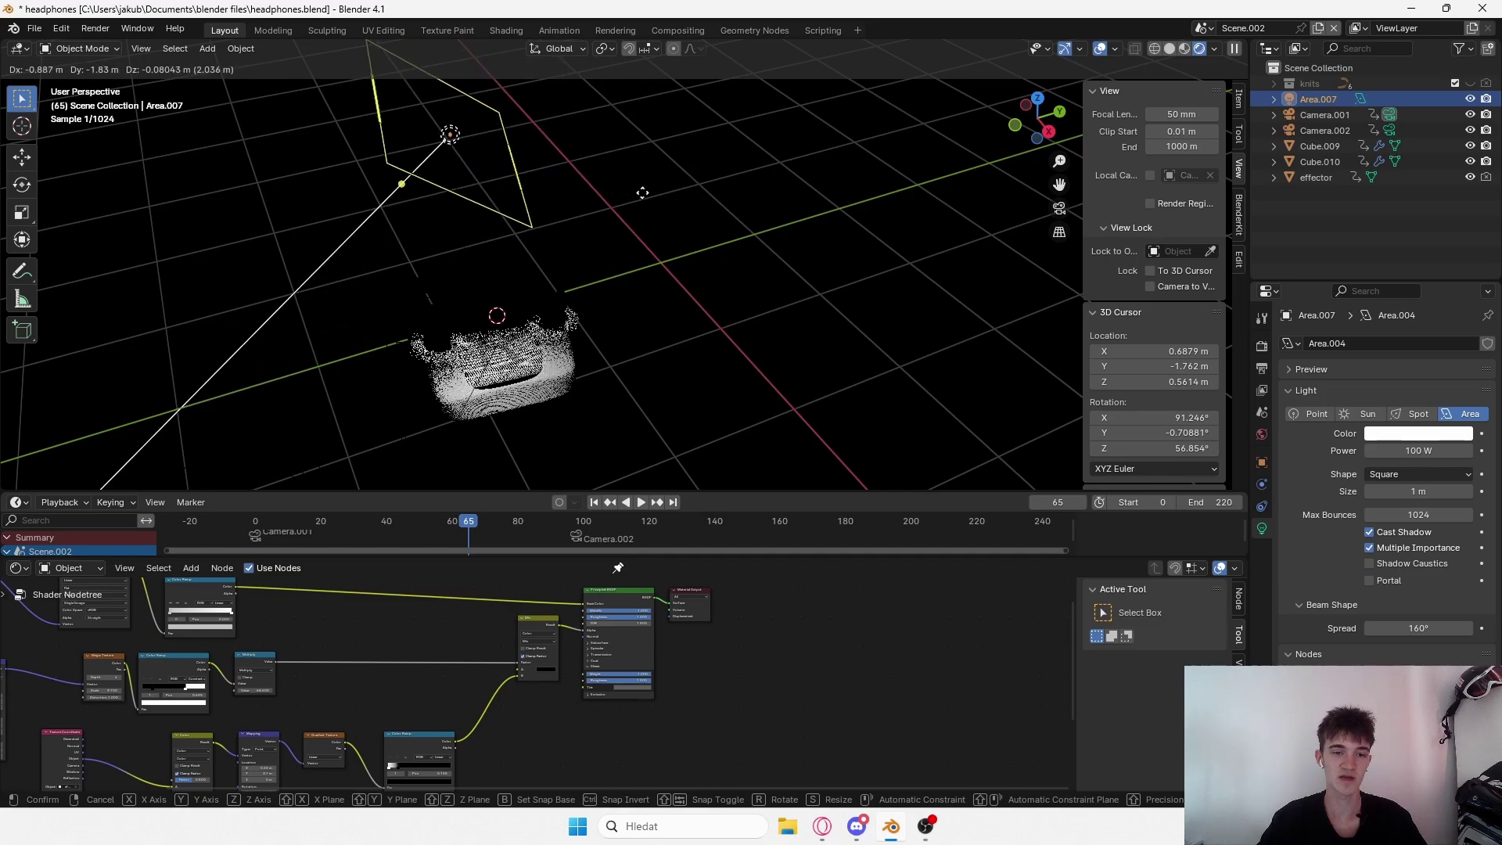
pyautogui.click(982, 180)
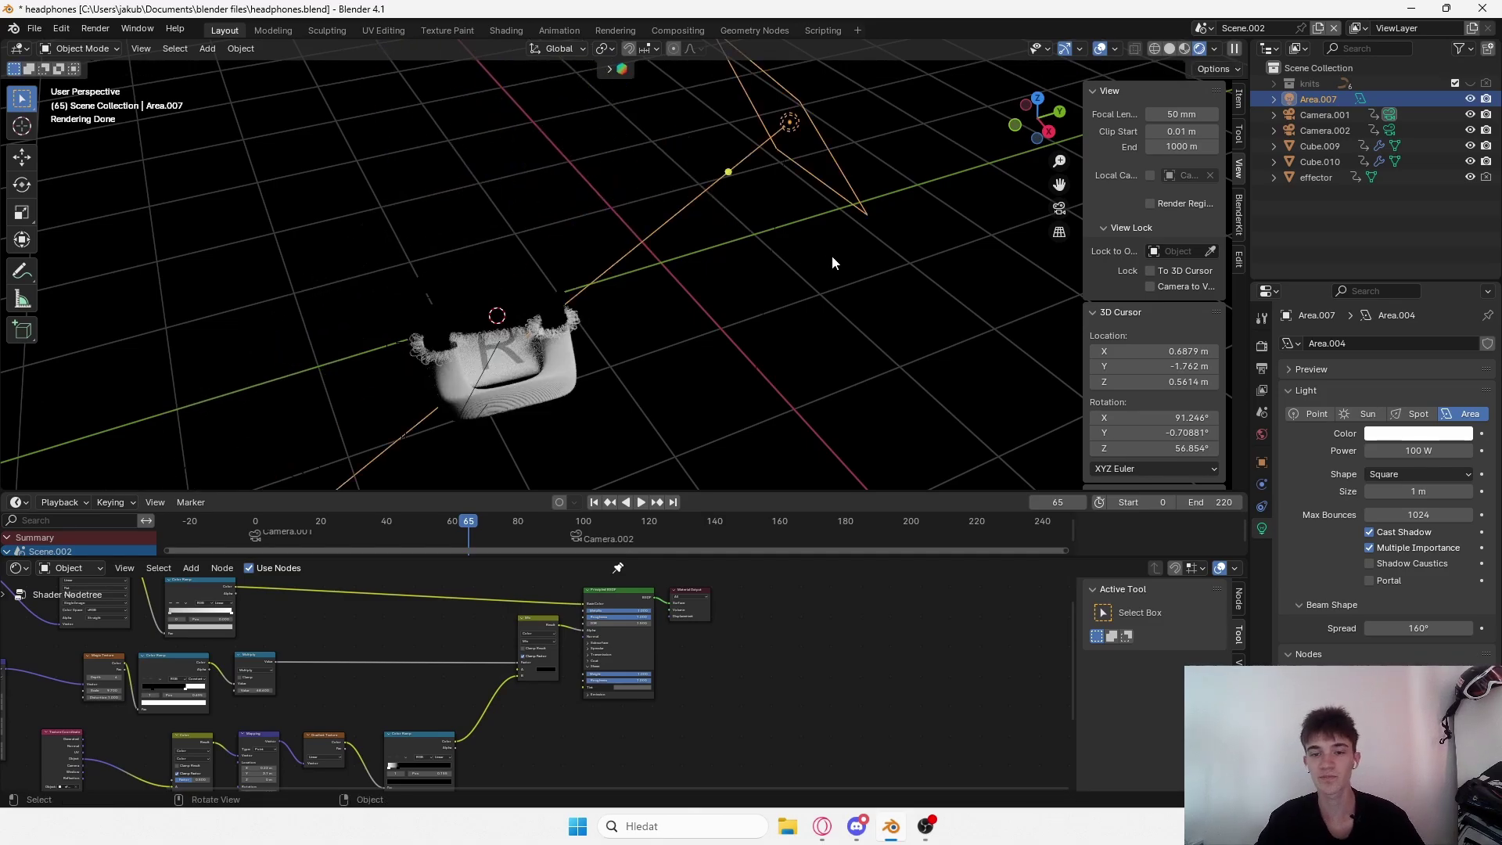
pyautogui.moveTo(832, 263); pyautogui.dragTo(711, 222, button='middle')
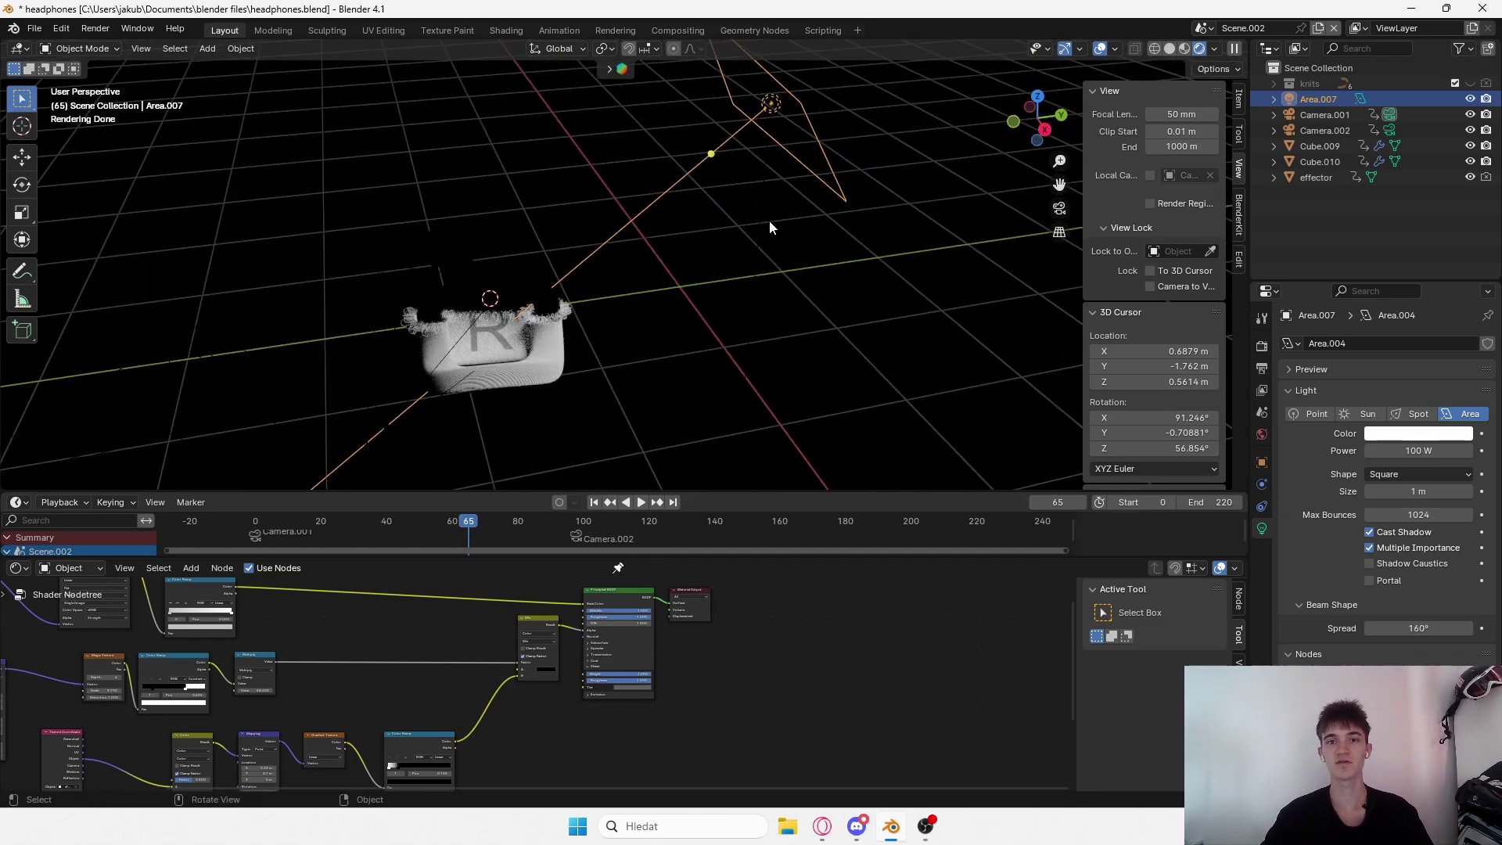
# Deselect the area light and save the file from the camera view, turning the viewport overlays back on.
pyautogui.click(781, 261)
pyautogui.moveTo(781, 261); pyautogui.dragTo(761, 264, button='middle')
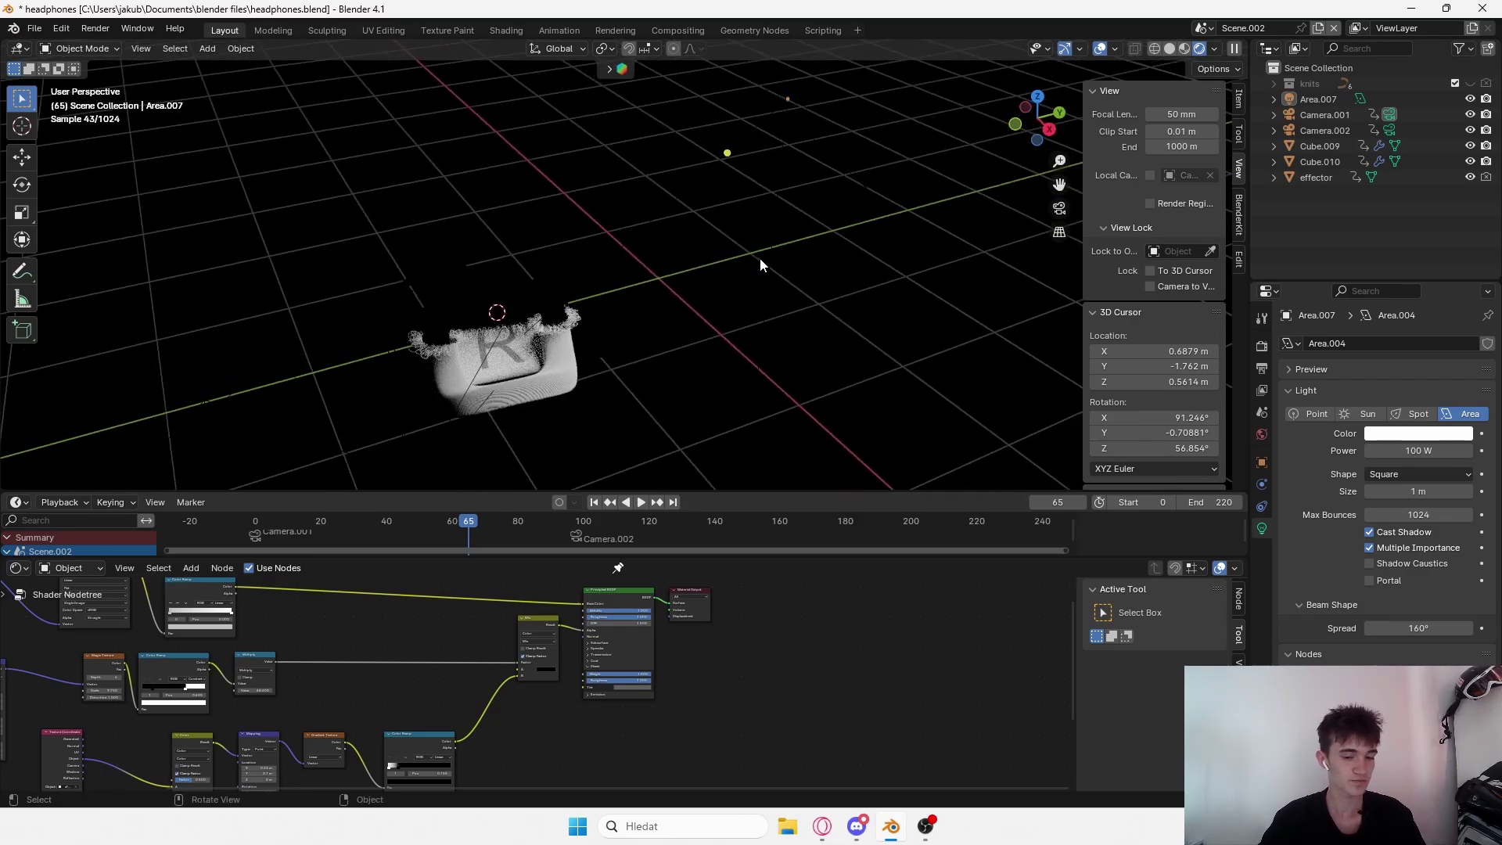
pyautogui.press('KP_0')
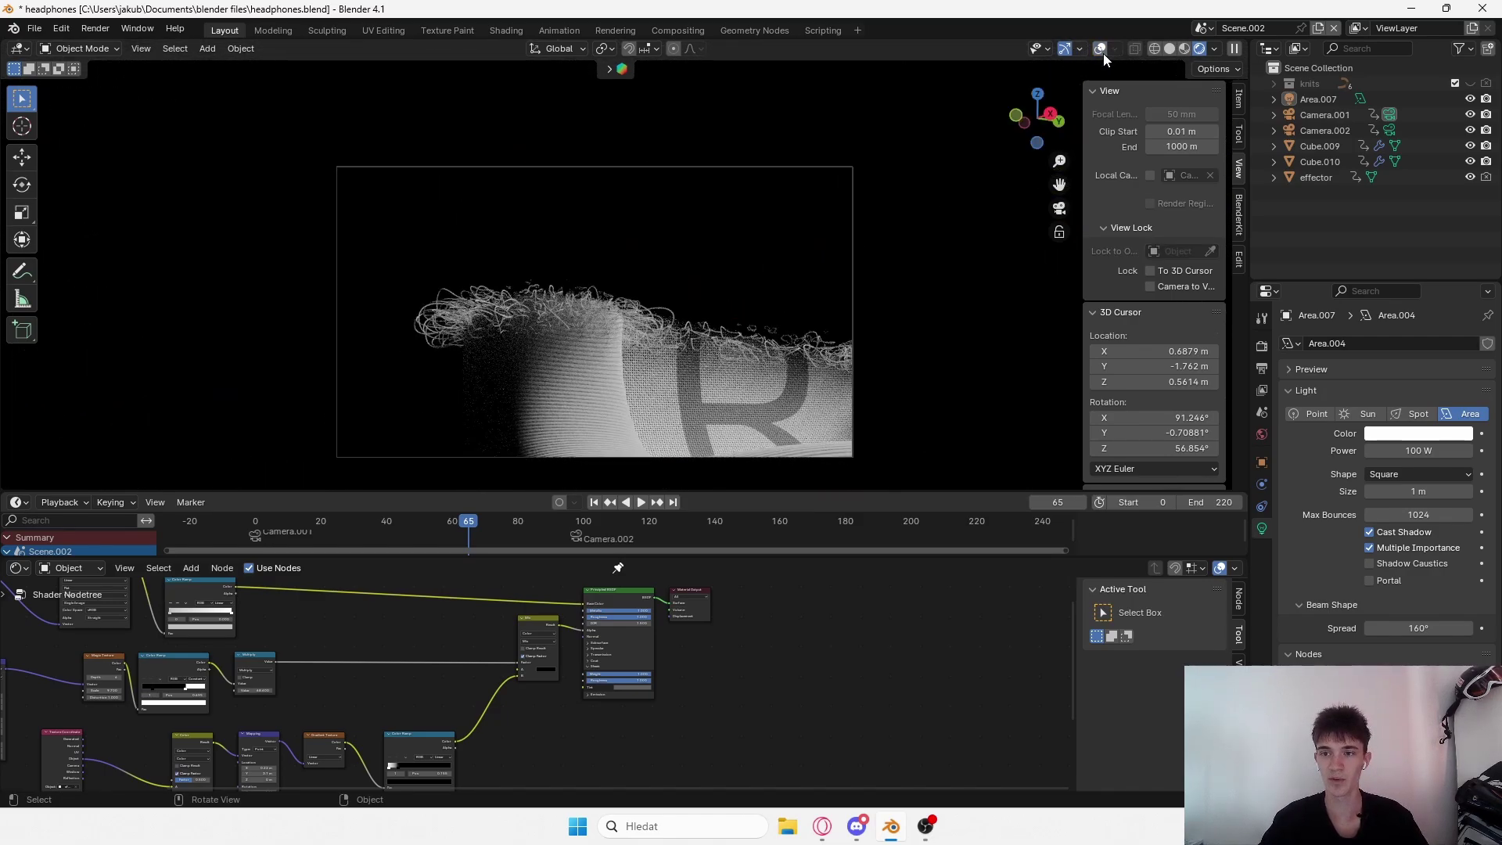
pyautogui.hotkey('ctrl', 's')
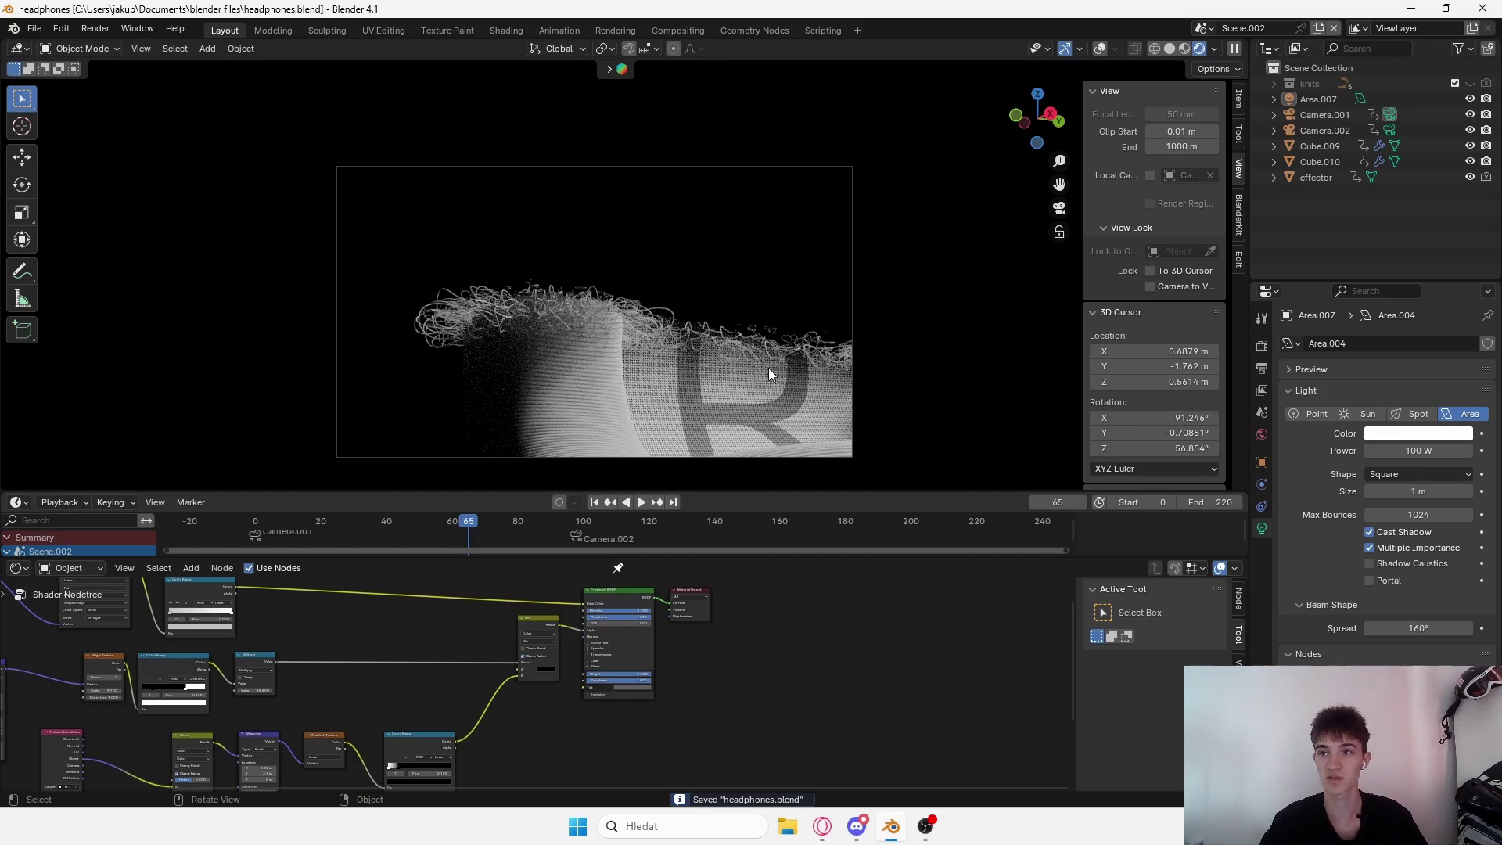
pyautogui.click(1101, 47)
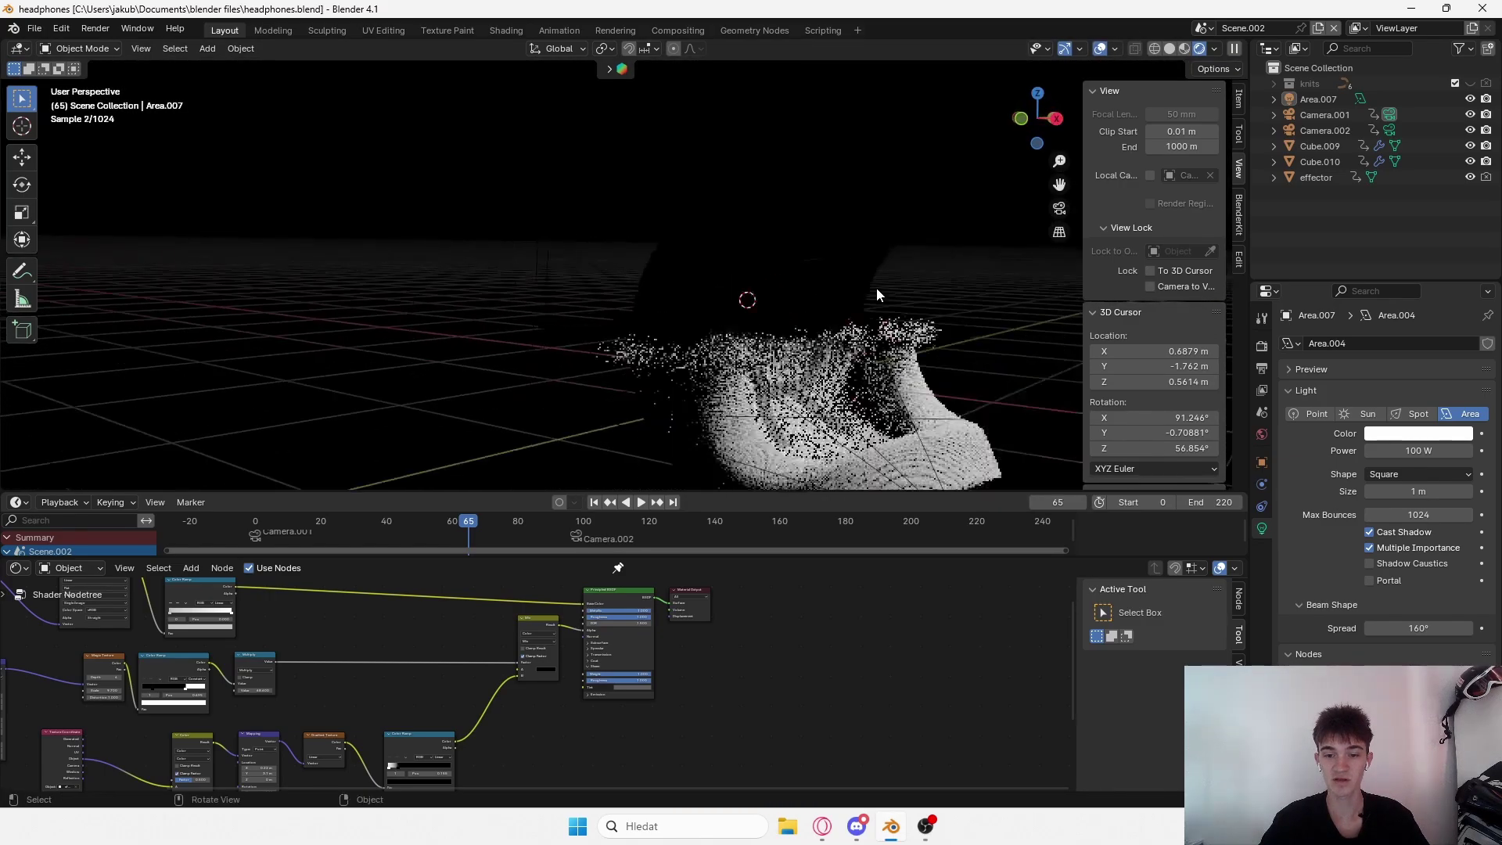